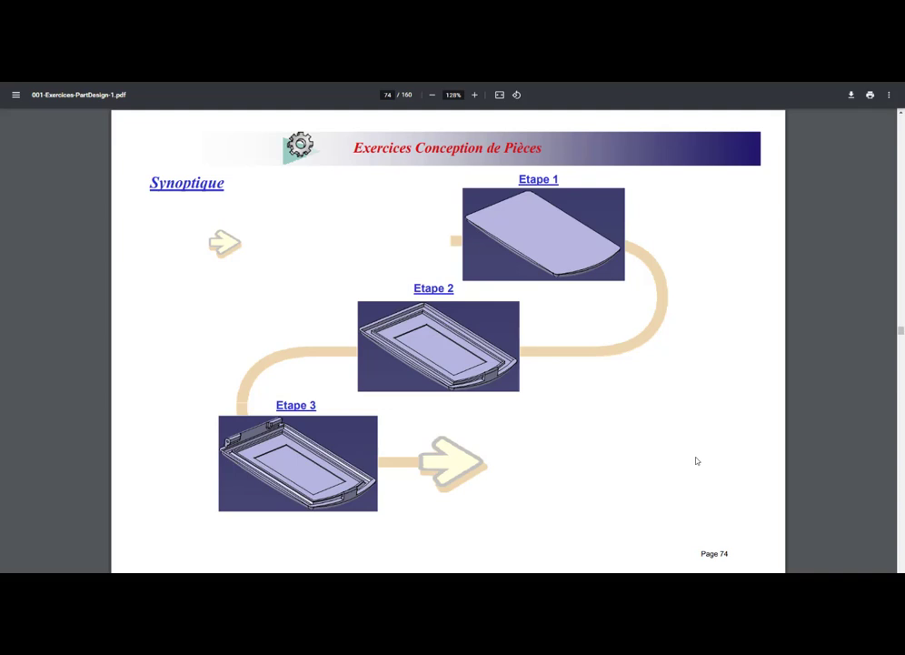
Step: Page through the exercise PDF from the overview to the Etape 1 sketch instructions on page 77
{"action": "key", "text": "Right"}
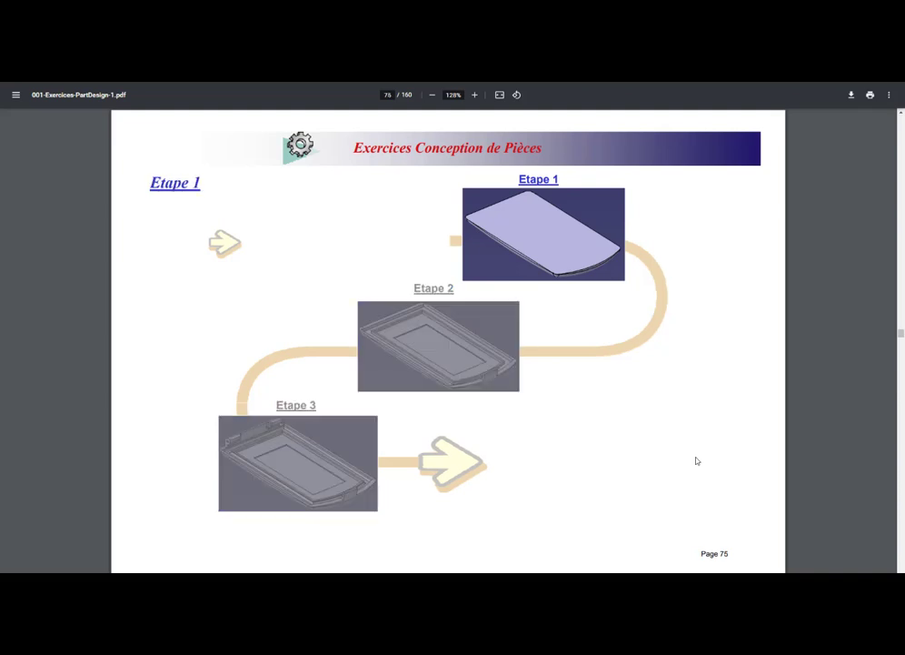
{"action": "key", "text": "Right"}
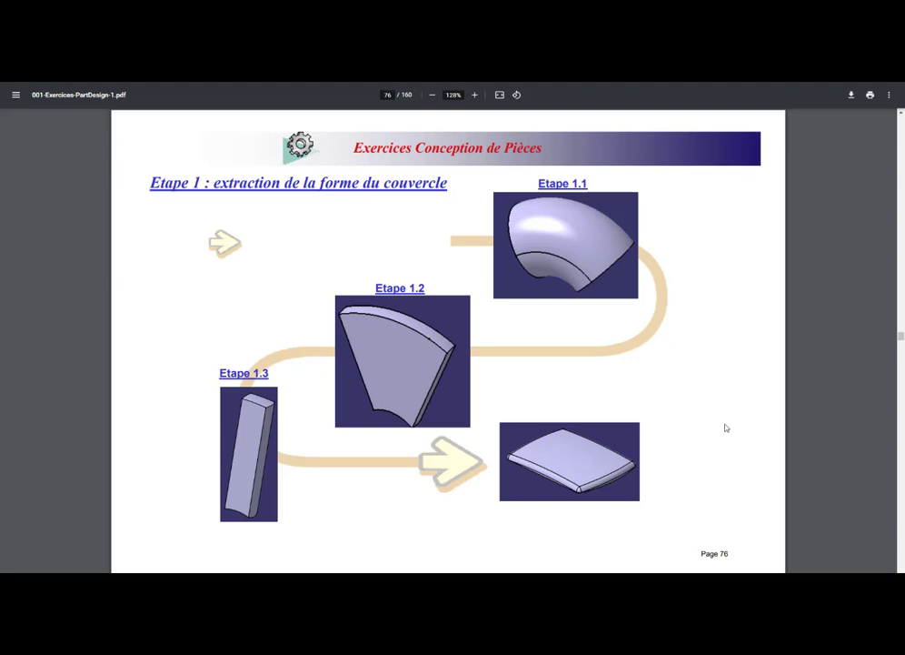
{"action": "key", "text": "Right"}
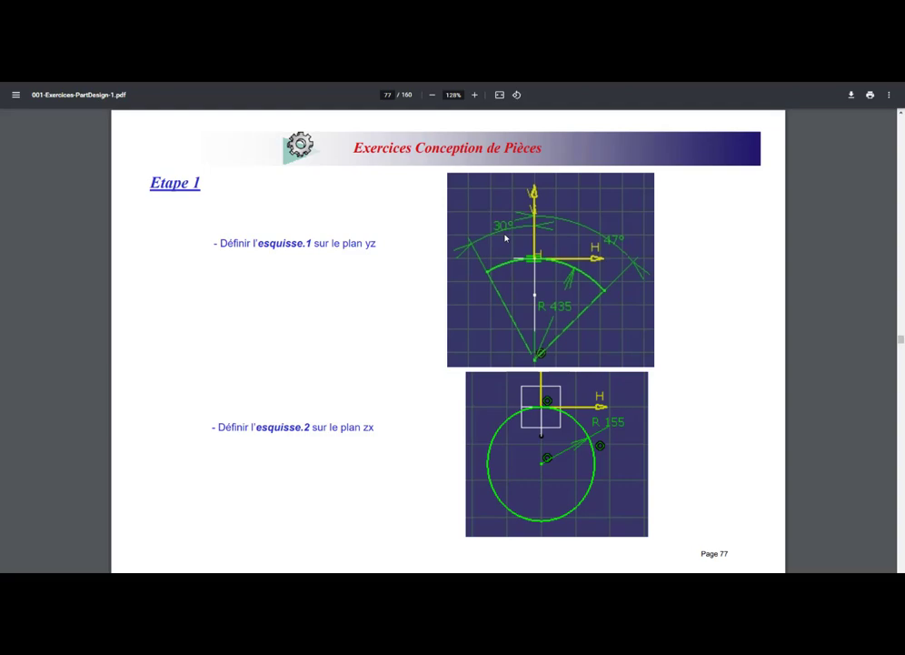
Step: Switch to CATIA V5 and create a new part in the mechanical design workbench for parts
{"action": "key", "text": "alt+Tab"}
{"action": "key", "text": "alt+Tab"}
{"action": "key", "text": "alt+Tab"}
{"action": "key", "text": "alt+Tab"}
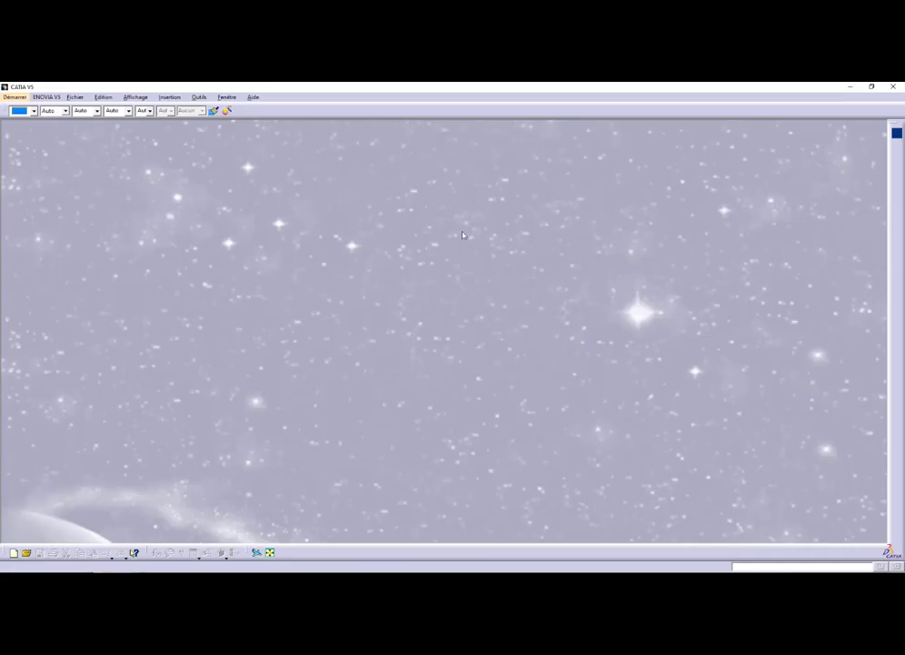
{"action": "left_click", "coordinate": [15, 96]}
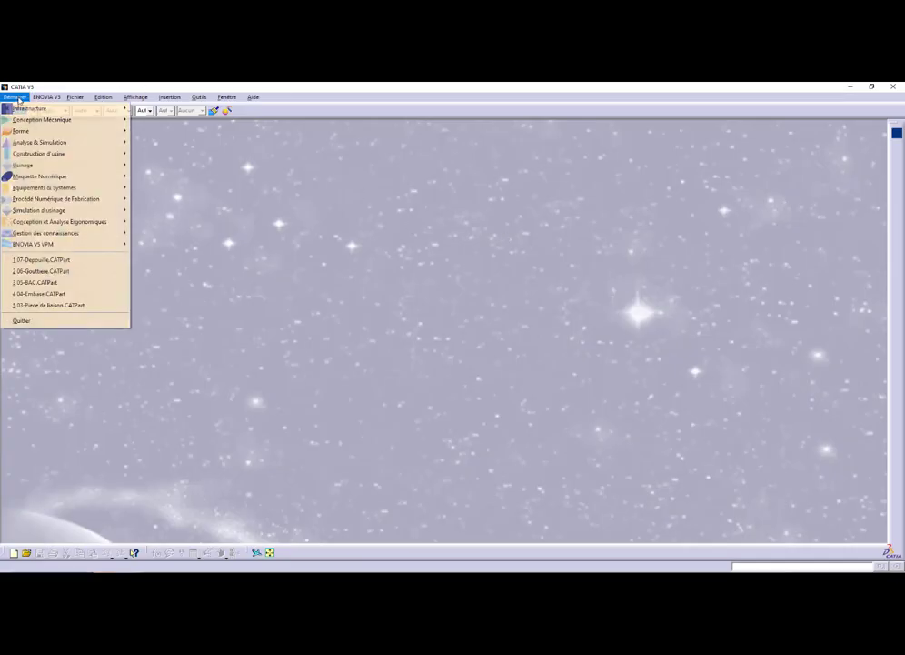
{"action": "mouse_move", "coordinate": [37, 120]}
{"action": "left_click", "coordinate": [173, 120]}
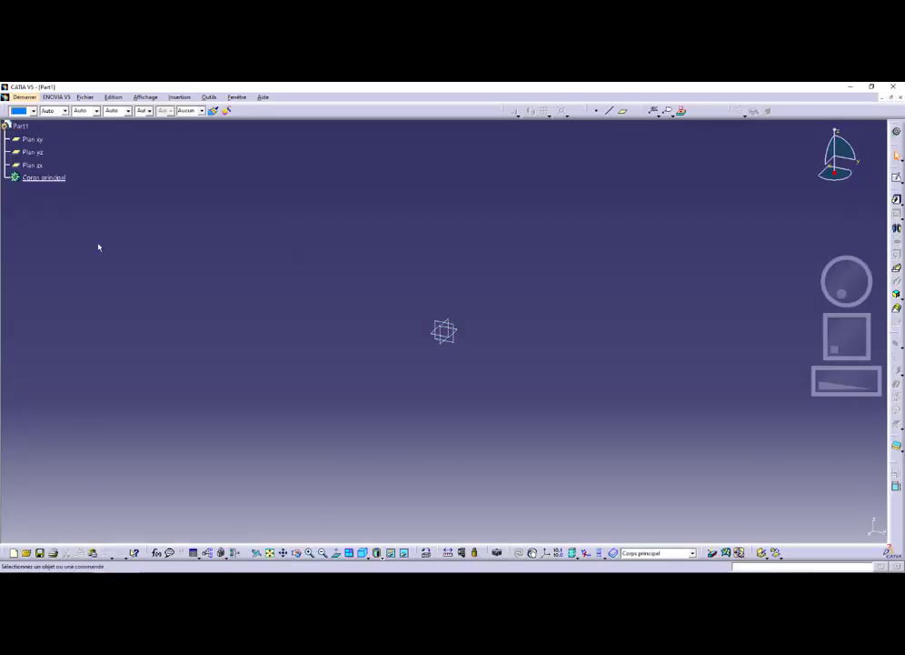
Step: Consult the Etape 1 drawing in the exercise PDF and start a sketch on the yz plane in CATIA
{"action": "key", "text": "alt+Tab"}
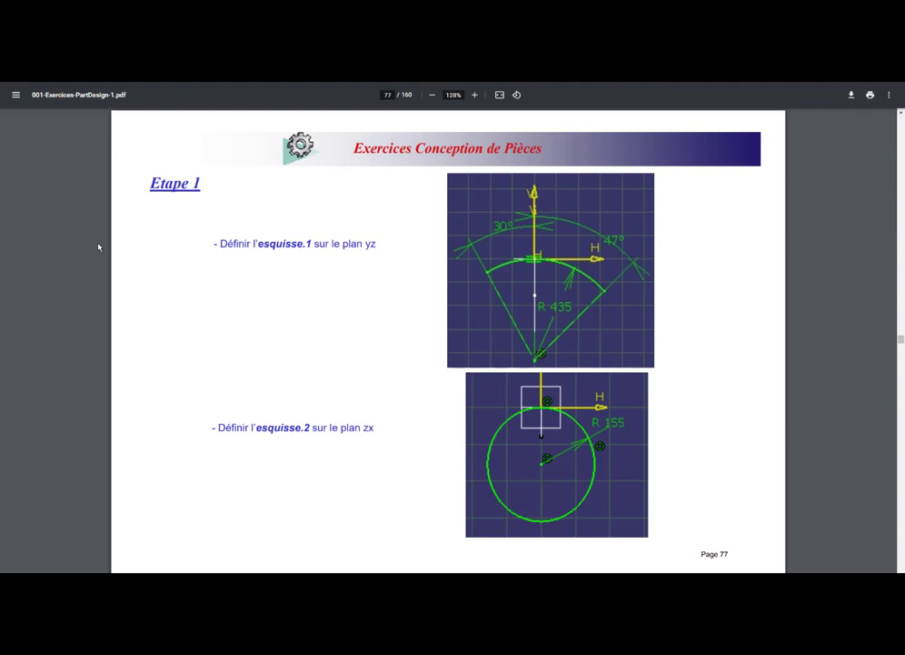
{"action": "key", "text": "alt+Tab"}
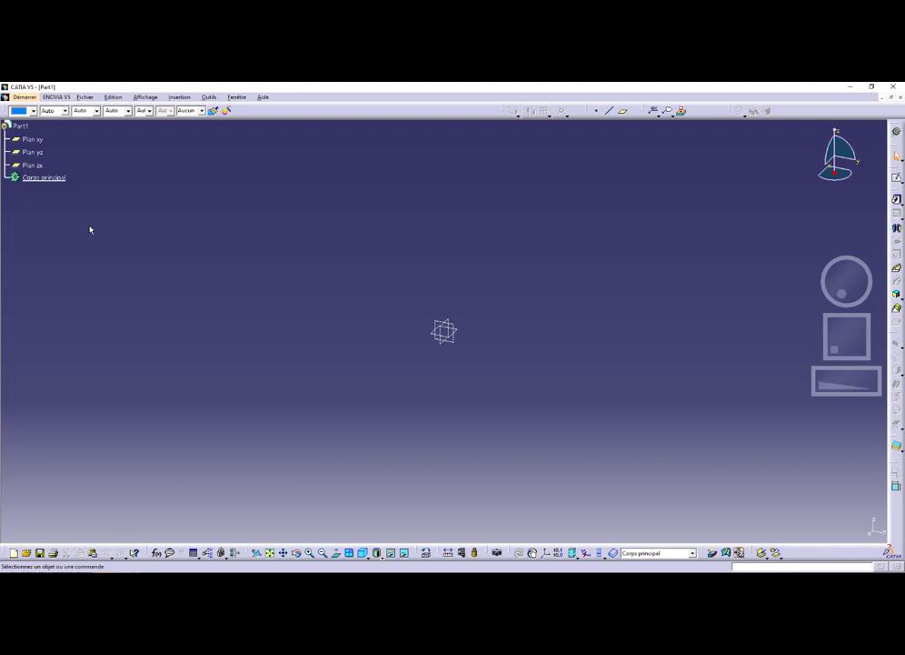
{"action": "left_click", "coordinate": [33, 152]}
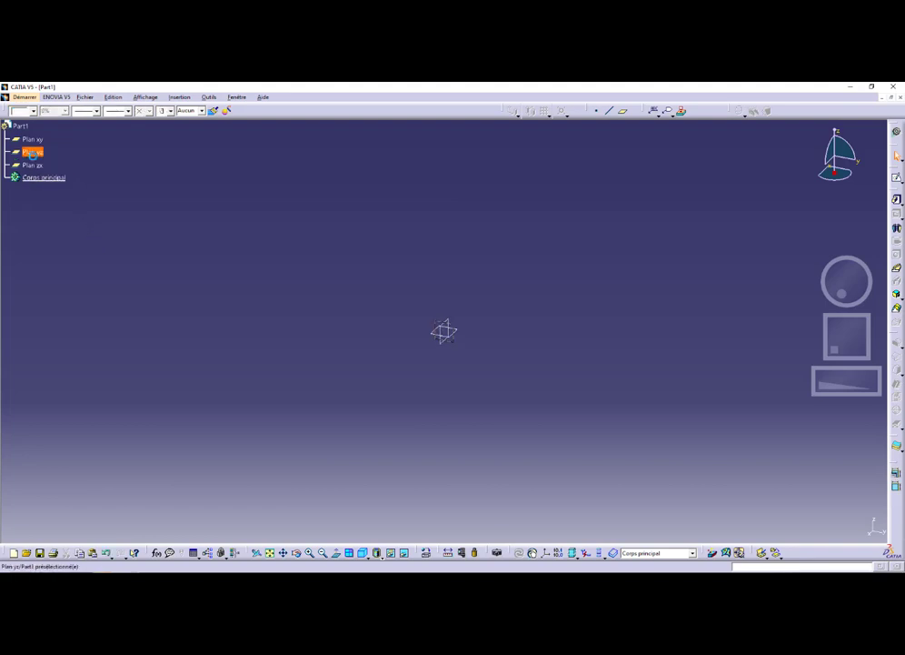
{"action": "left_click", "coordinate": [894, 180]}
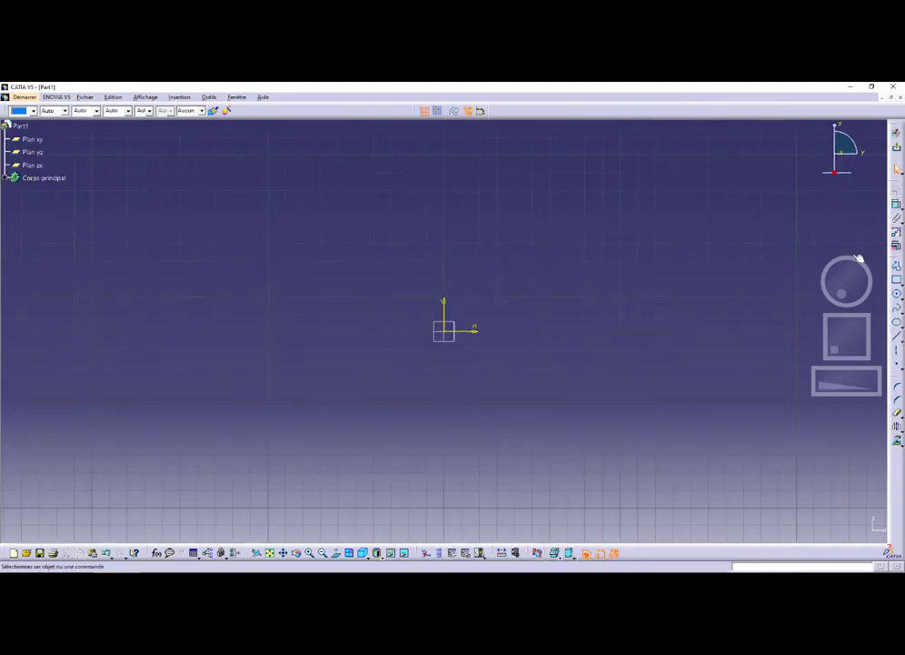
Step: Draw an arc of about 79 mm radius spanning both sides of the vertical axis, centred on that axis about 95 mm below the origin
{"action": "left_click", "coordinate": [898, 294]}
{"action": "left_click", "coordinate": [900, 298]}
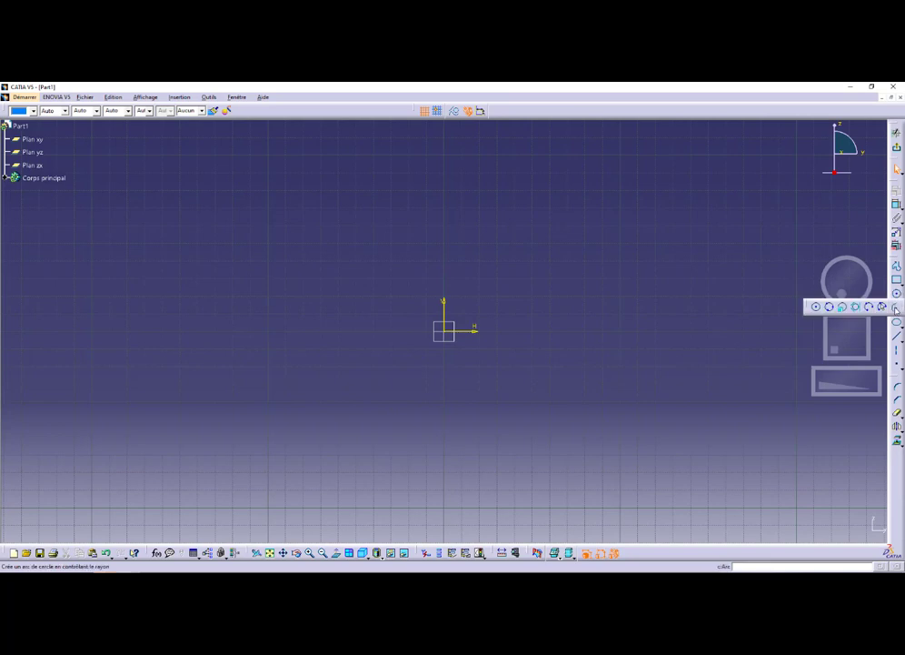
{"action": "left_click", "coordinate": [896, 309]}
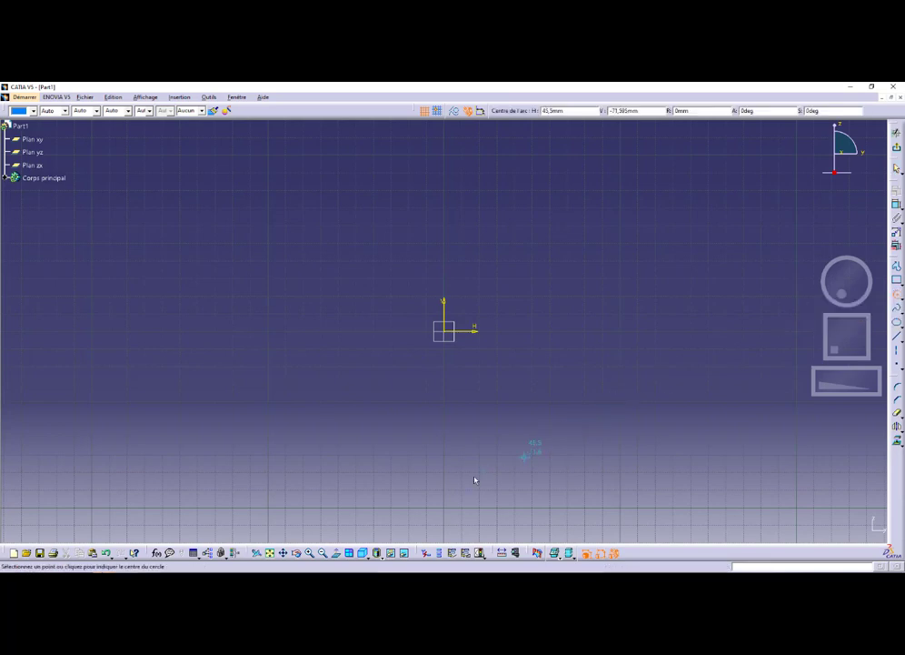
{"action": "left_click", "coordinate": [445, 500]}
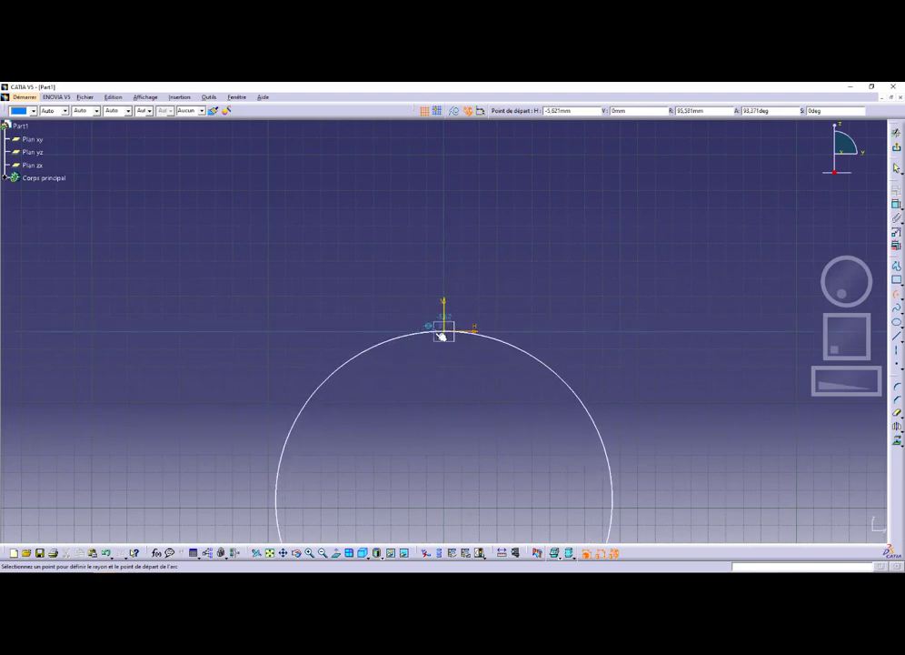
{"action": "left_click", "coordinate": [387, 372]}
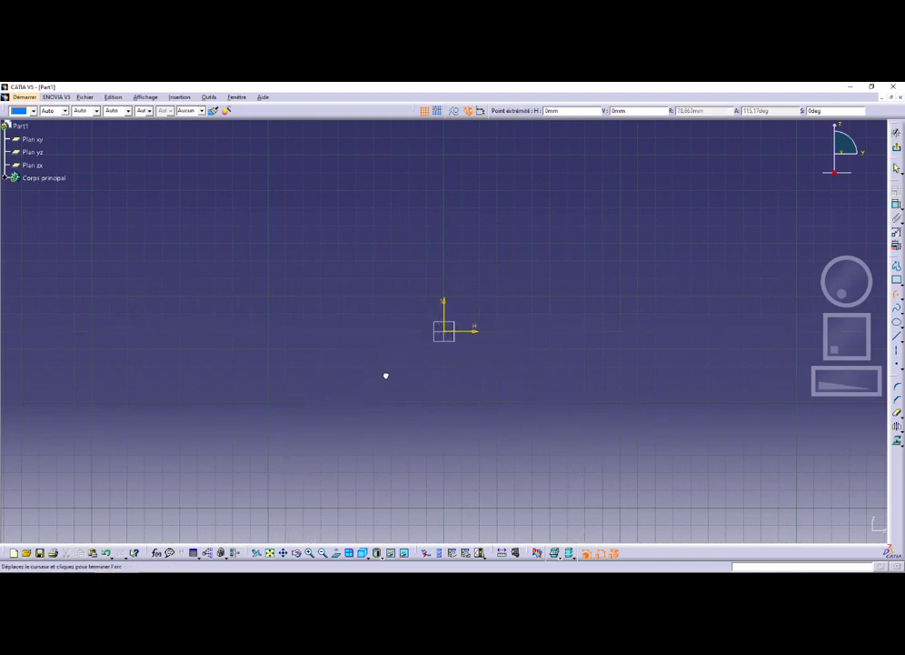
{"action": "left_click", "coordinate": [509, 376]}
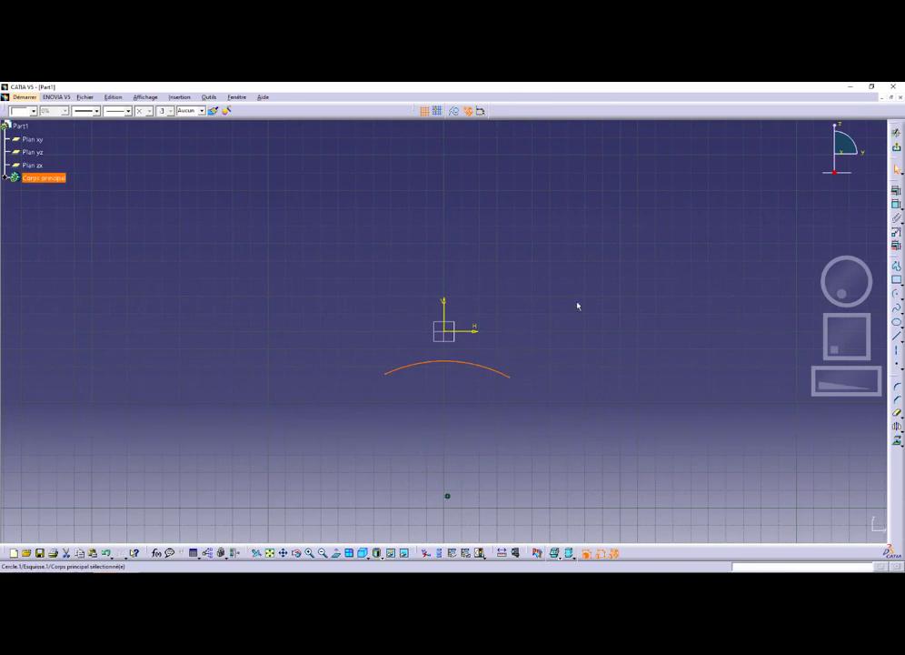
Step: Constrain the arc to be tangent to the sketch's horizontal axis
{"action": "left_click", "coordinate": [464, 363]}
{"action": "left_click", "coordinate": [469, 330], "text": "ctrl"}
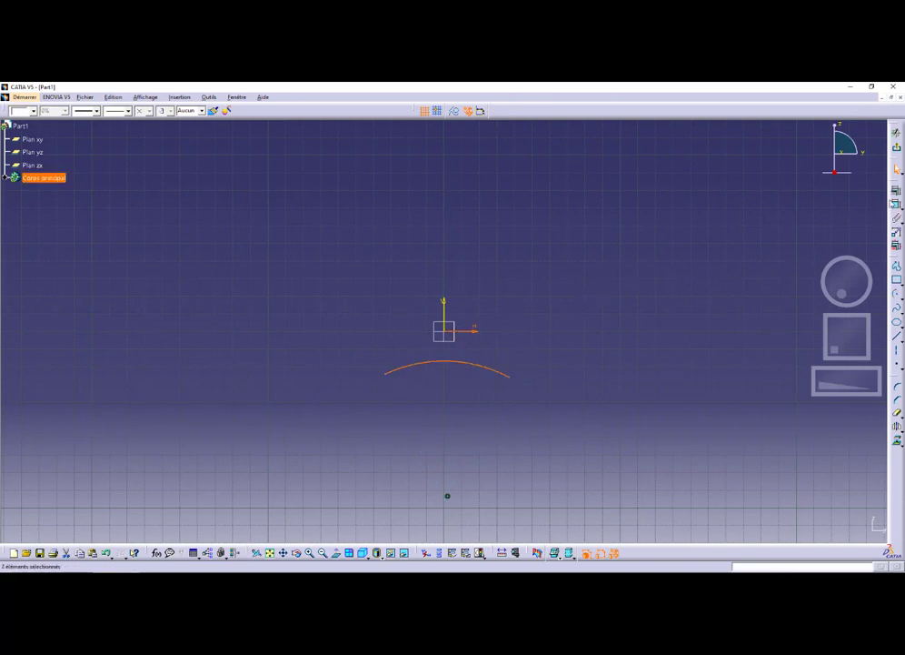
{"action": "left_click", "coordinate": [896, 426]}
{"action": "left_click", "coordinate": [829, 459]}
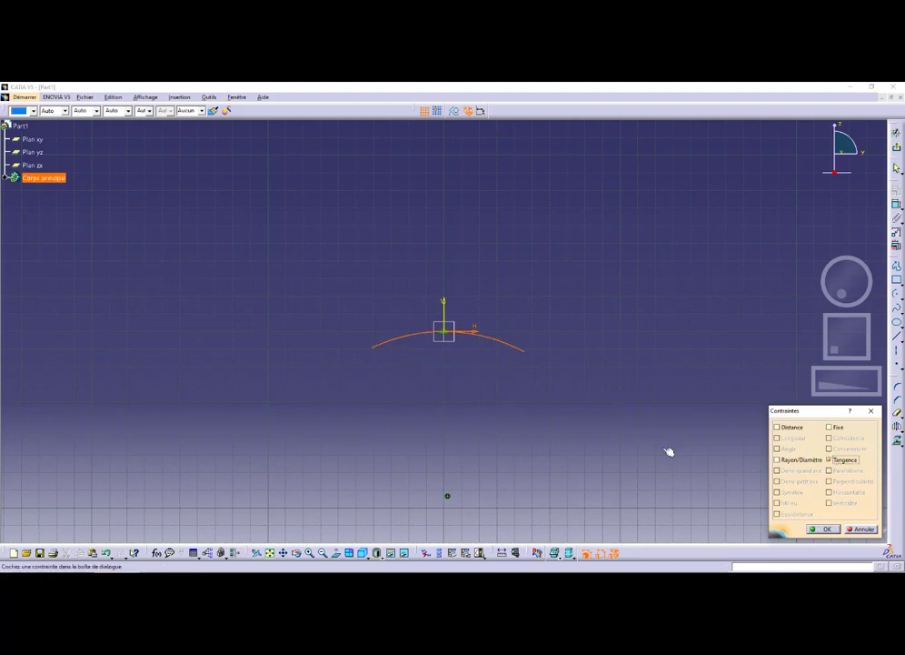
{"action": "left_click", "coordinate": [822, 528]}
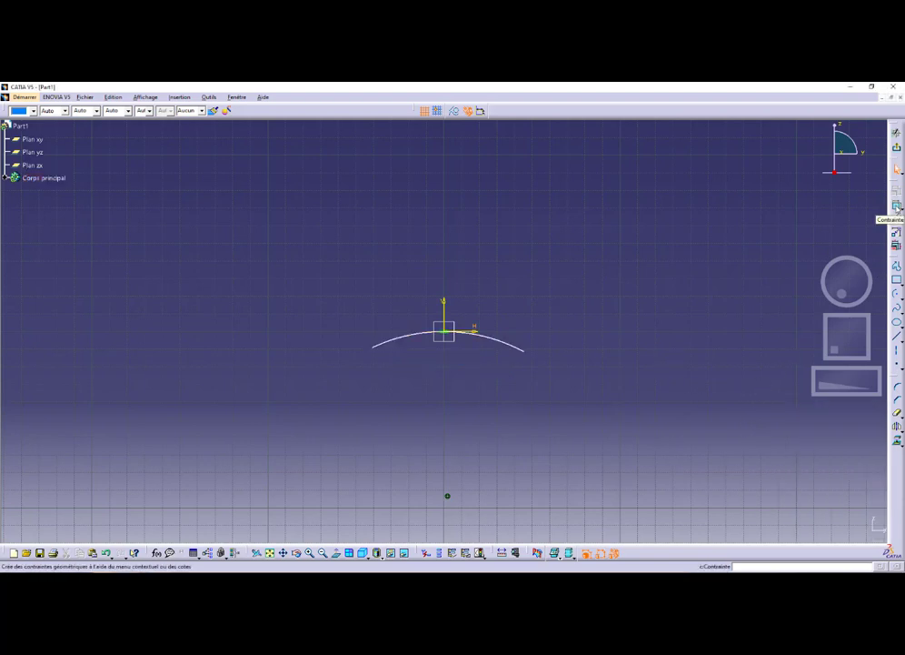
{"action": "left_click", "coordinate": [897, 206]}
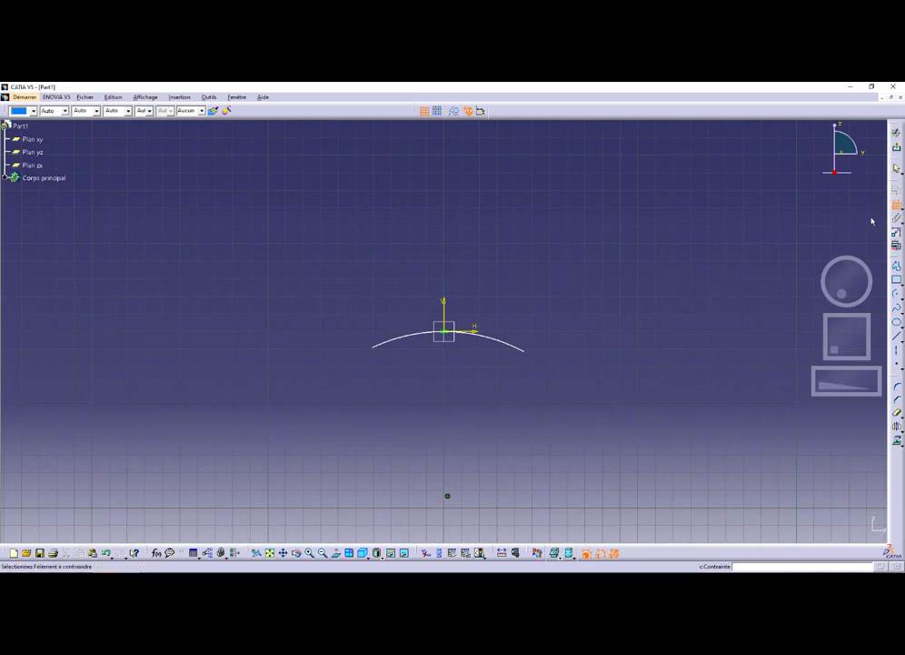
{"action": "left_click", "coordinate": [372, 348]}
{"action": "left_click", "coordinate": [446, 315]}
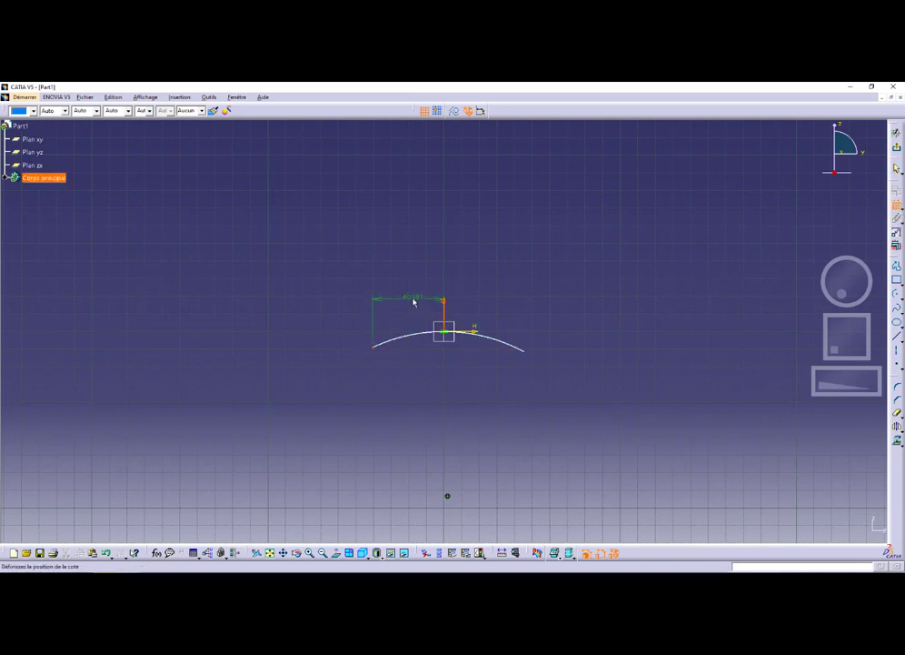
{"action": "right_click", "coordinate": [410, 303]}
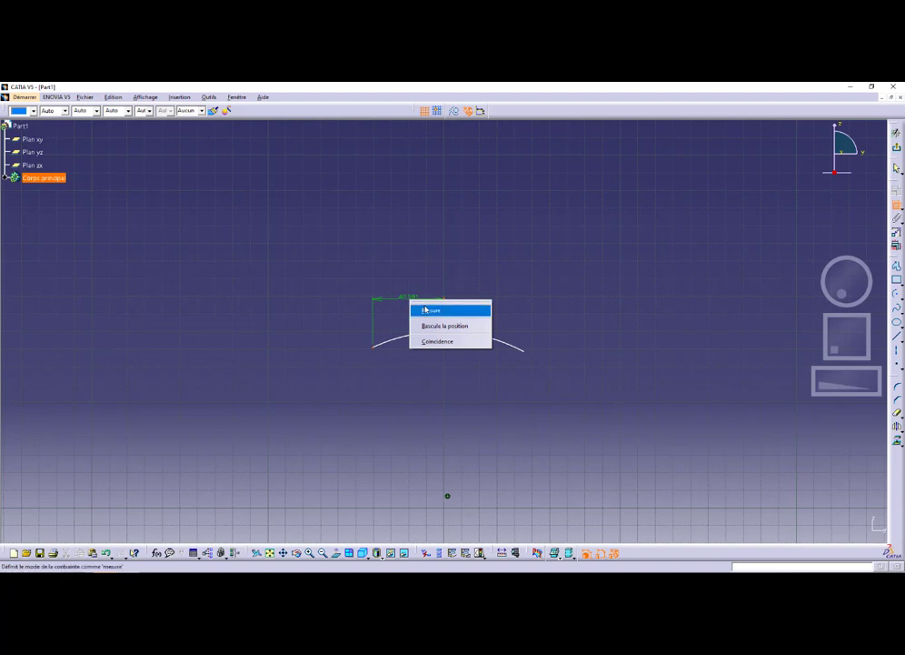
{"action": "left_click", "coordinate": [431, 311]}
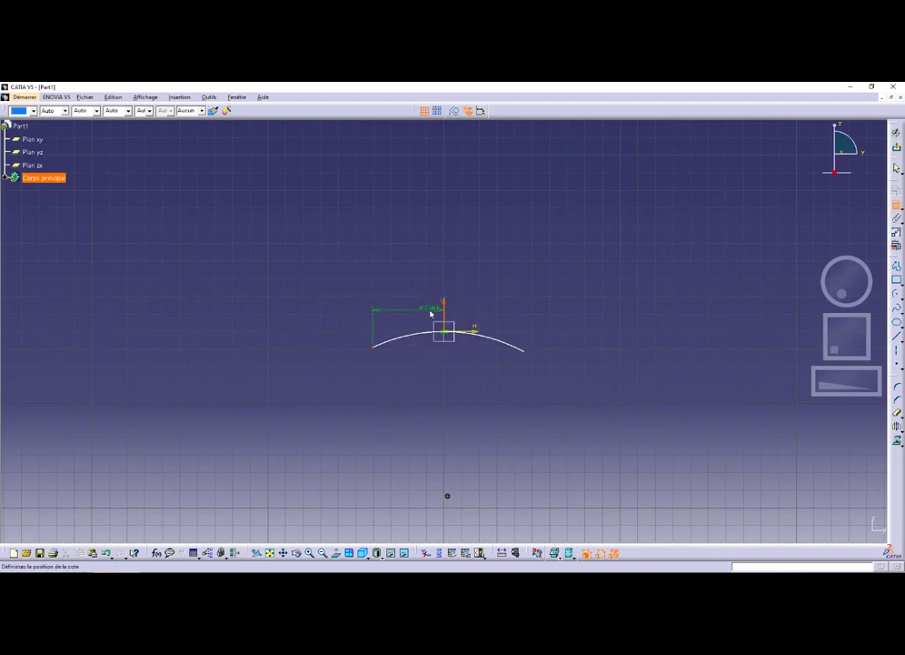
{"action": "left_click", "coordinate": [390, 292]}
{"action": "key", "text": "Delete"}
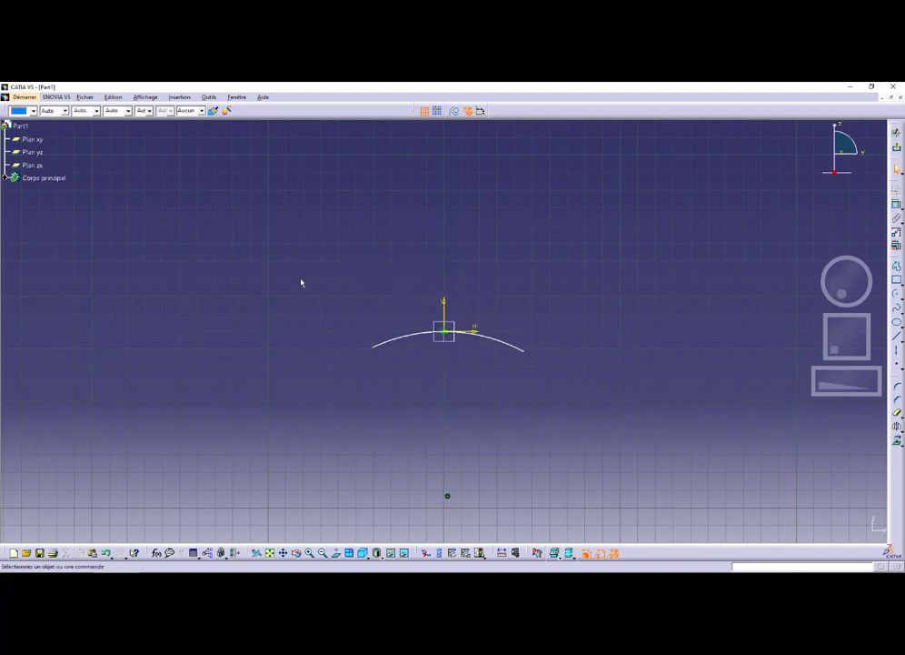
Step: Following the exercise drawing, join both arc endpoints to the arc centre with lines and stretch the resulting sector slightly larger
{"action": "key", "text": "alt+Tab"}
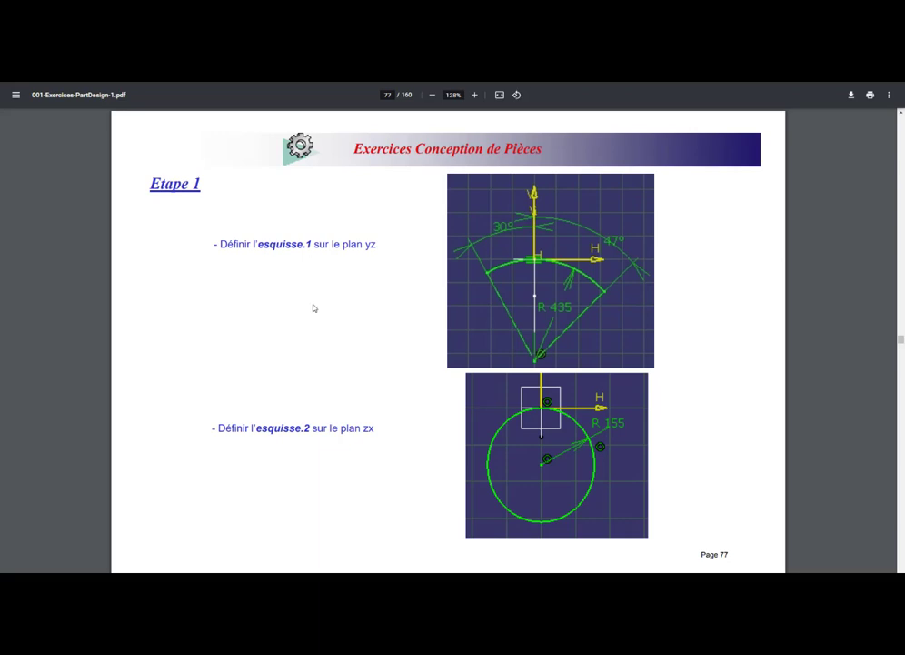
{"action": "key", "text": "alt+Tab"}
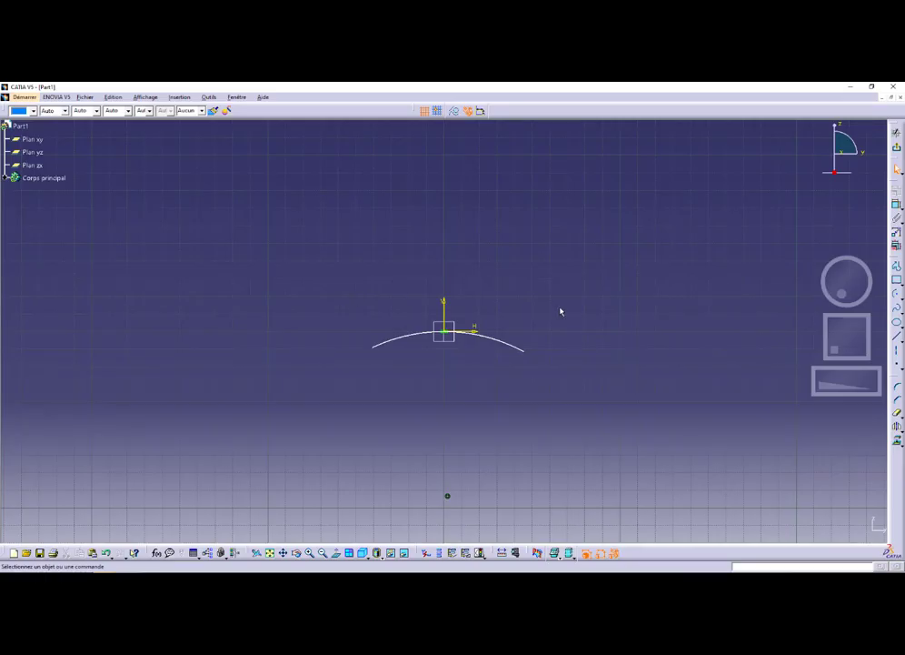
{"action": "left_click", "coordinate": [898, 336]}
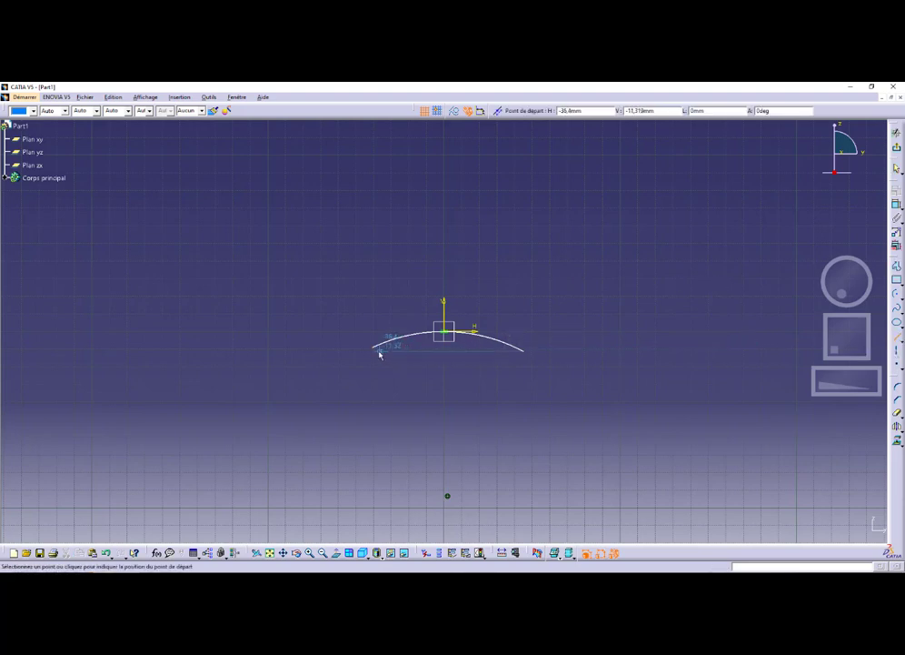
{"action": "left_click", "coordinate": [374, 348]}
{"action": "left_click", "coordinate": [446, 495]}
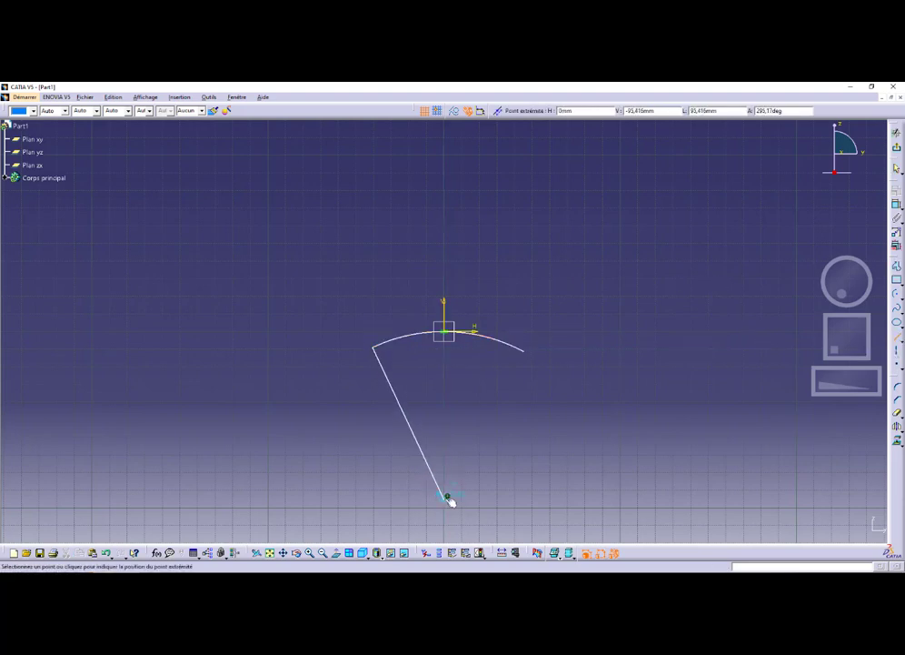
{"action": "left_click", "coordinate": [897, 336]}
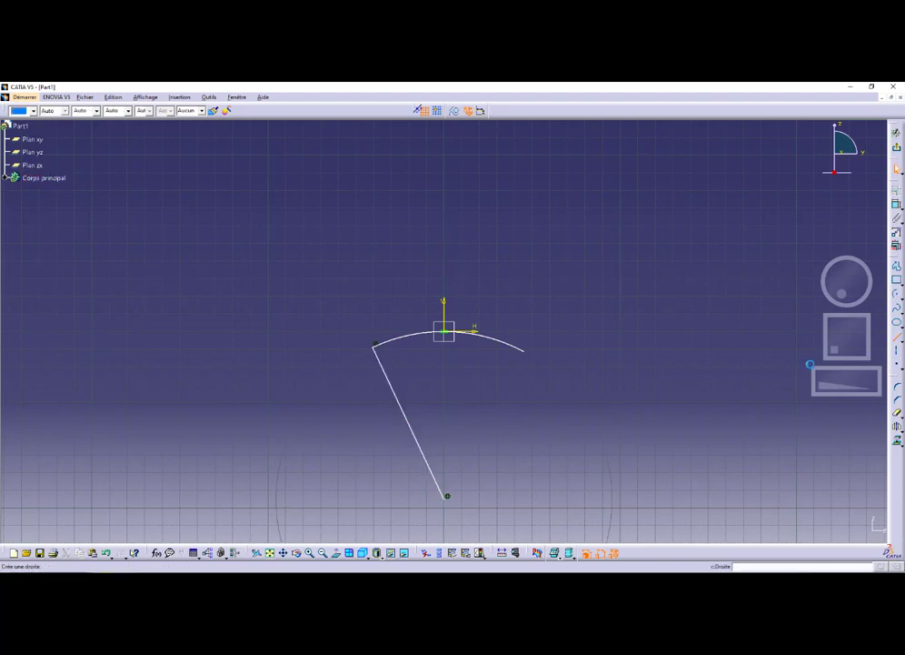
{"action": "left_click", "coordinate": [524, 350]}
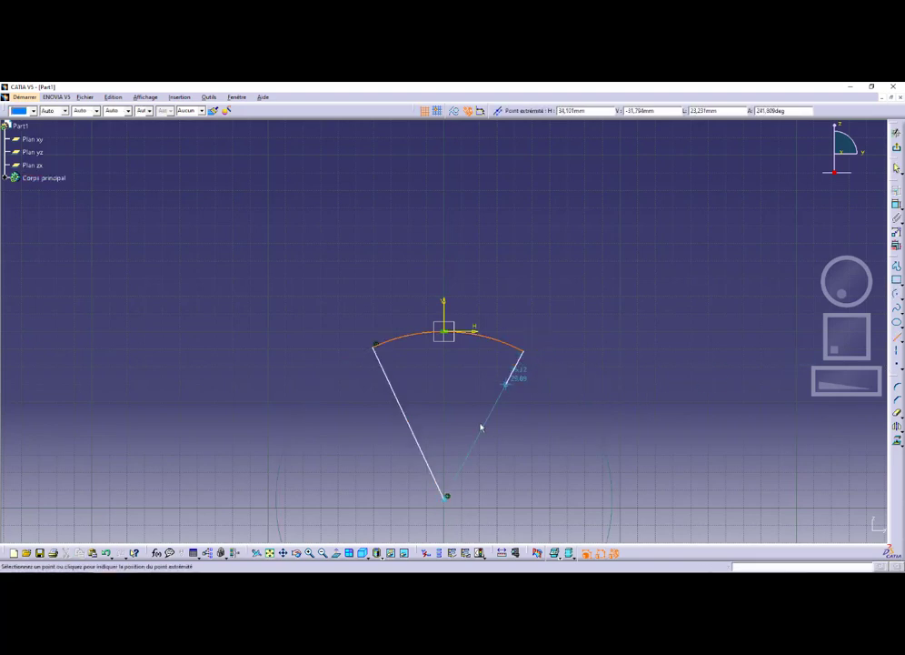
{"action": "left_click", "coordinate": [447, 496]}
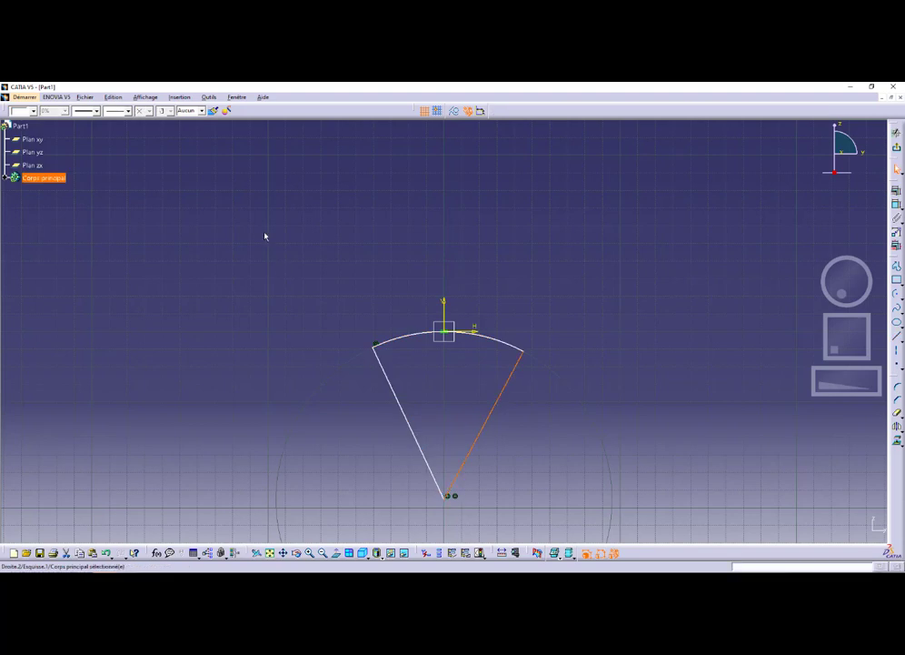
{"action": "left_click", "coordinate": [264, 231]}
{"action": "mouse_move", "coordinate": [526, 363]}
{"action": "left_mouse_down"}
{"action": "mouse_move", "coordinate": [535, 372]}
{"action": "mouse_move", "coordinate": [524, 359]}
{"action": "left_mouse_up"}
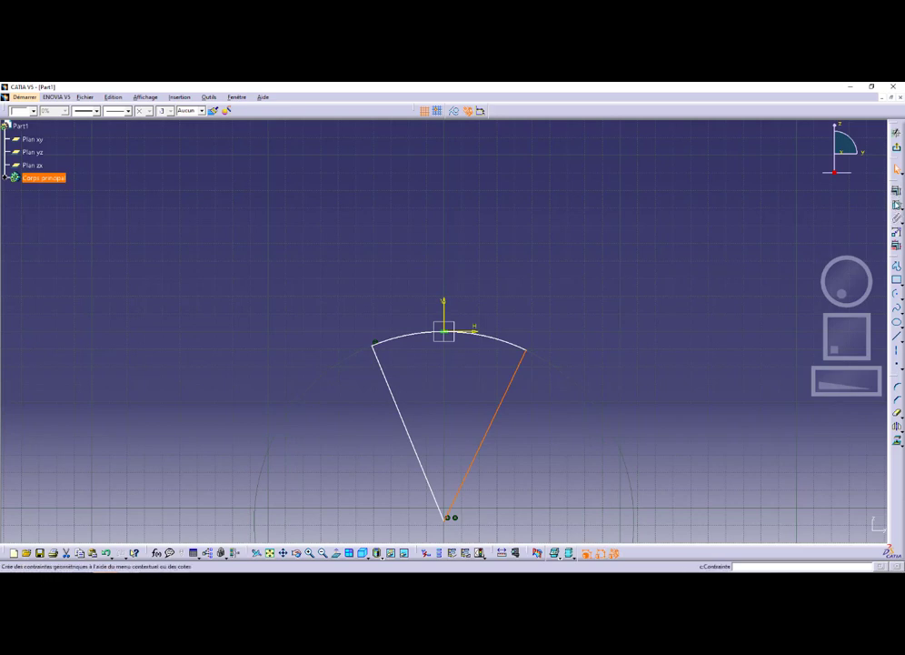
Step: Dimension the angle between the sector's left line and the vertical axis, placing it above the arc
{"action": "scroll", "coordinate": [688, 268], "scroll_direction": "down", "scroll_amount": 3}
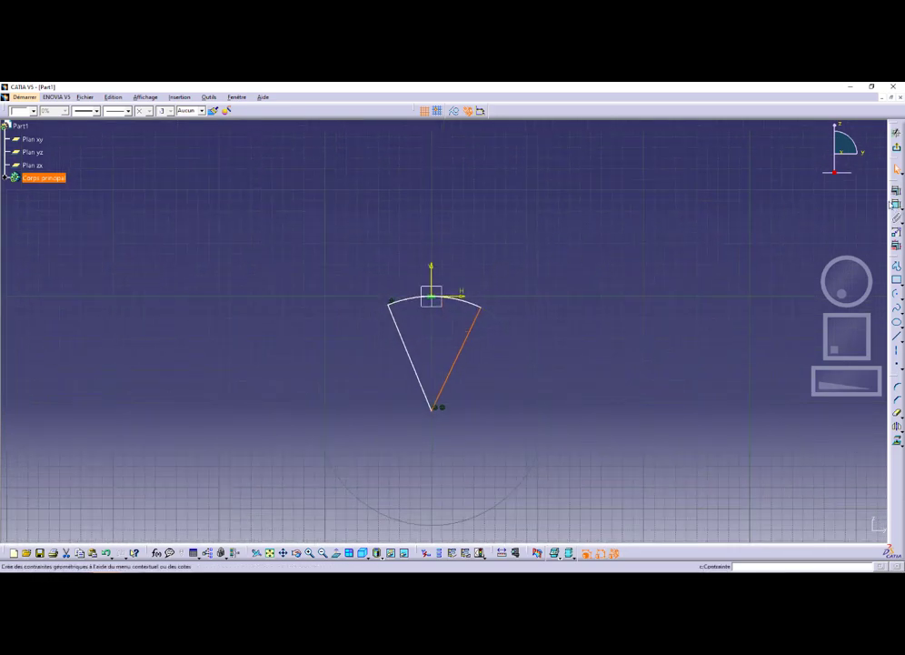
{"action": "left_click", "coordinate": [755, 227]}
{"action": "left_click", "coordinate": [896, 208]}
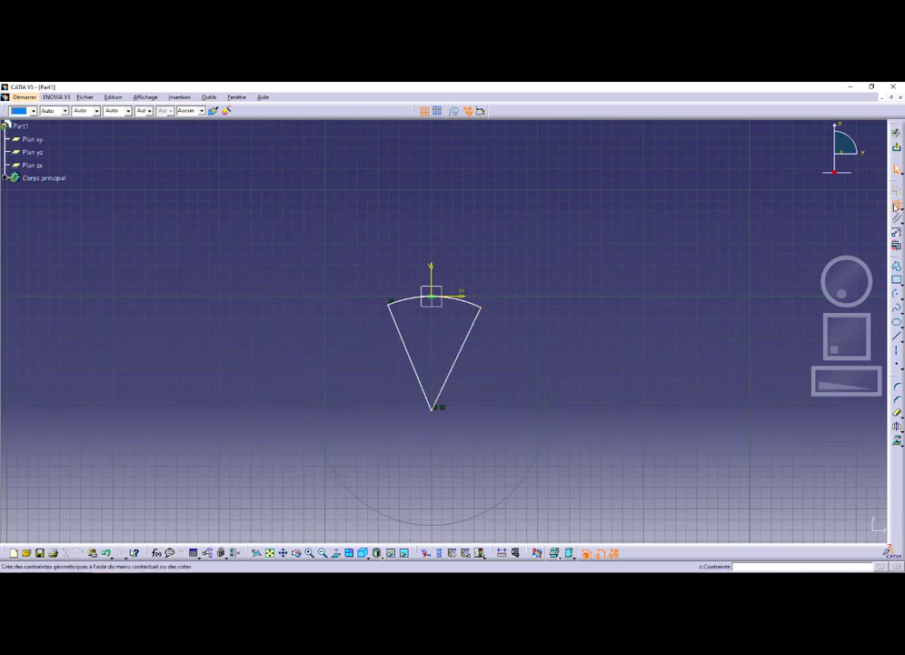
{"action": "left_click", "coordinate": [405, 337]}
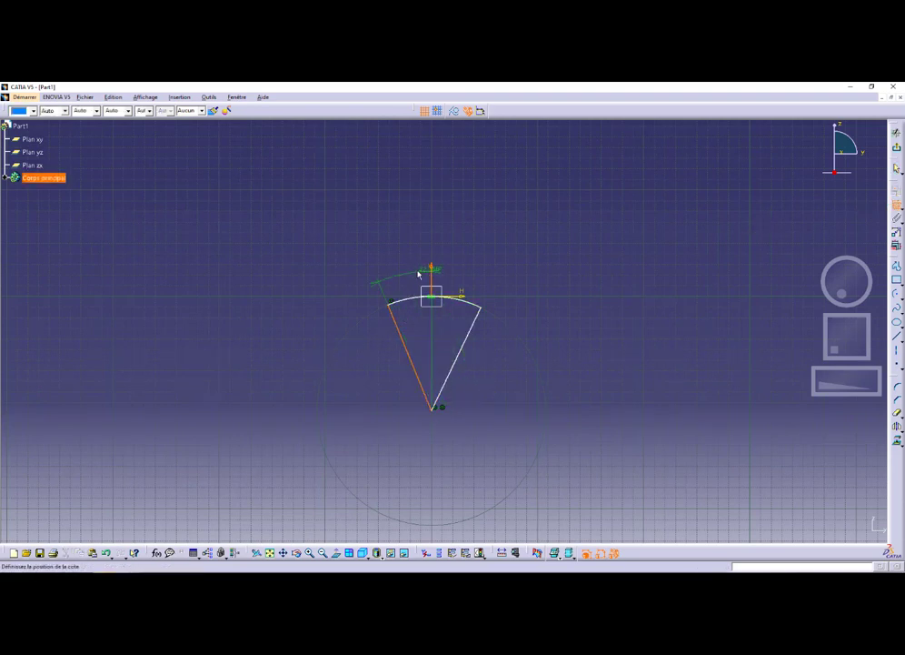
{"action": "left_click", "coordinate": [398, 254]}
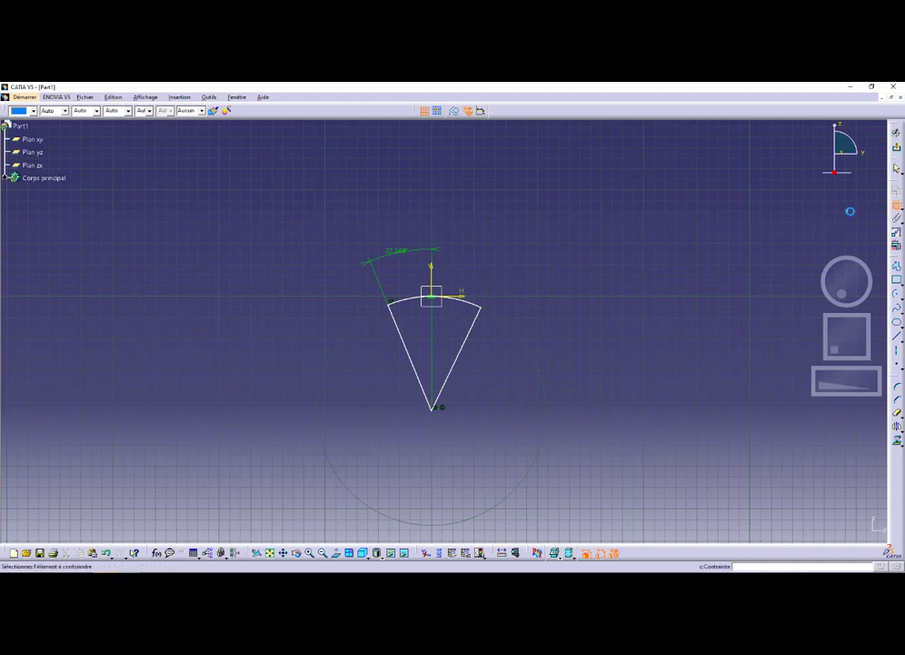
Step: Dimension the angle between the vertical axis and the sector's right line, placing it above the arc, and dimension the arc's radius
{"action": "left_click", "coordinate": [436, 278]}
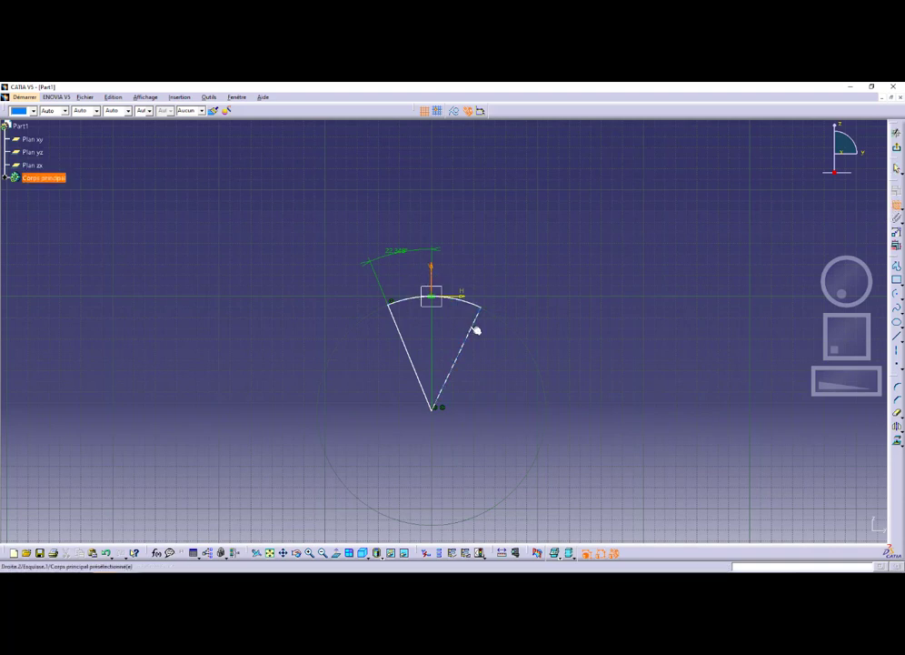
{"action": "left_click", "coordinate": [471, 329]}
{"action": "left_click", "coordinate": [493, 233]}
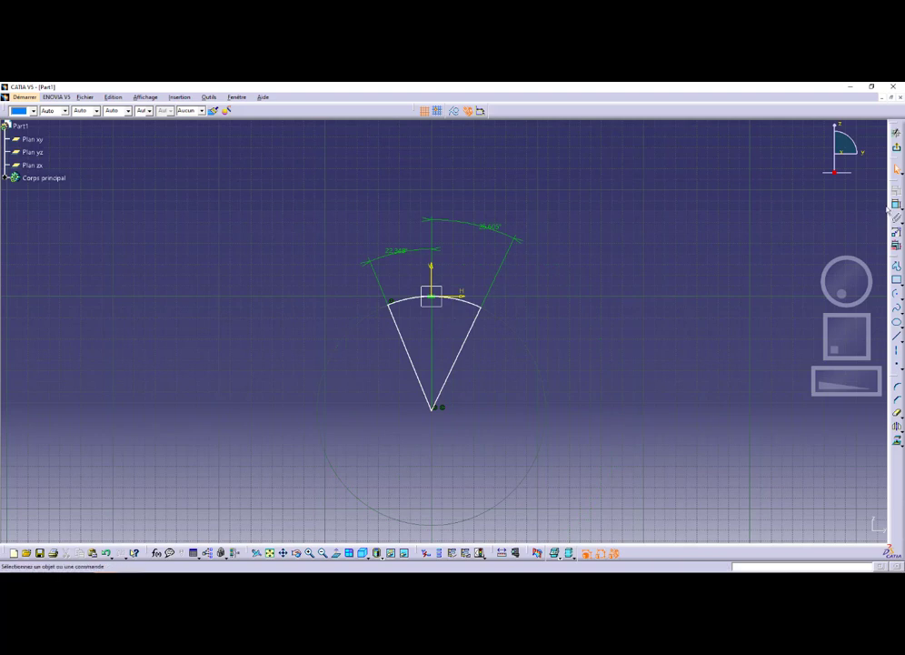
{"action": "left_click", "coordinate": [470, 305]}
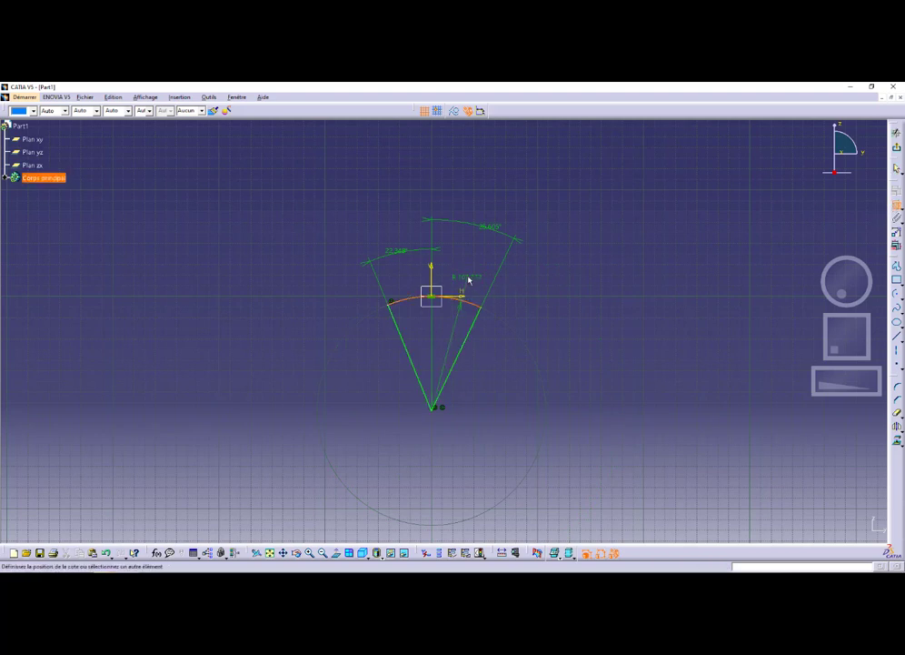
{"action": "left_click", "coordinate": [461, 270]}
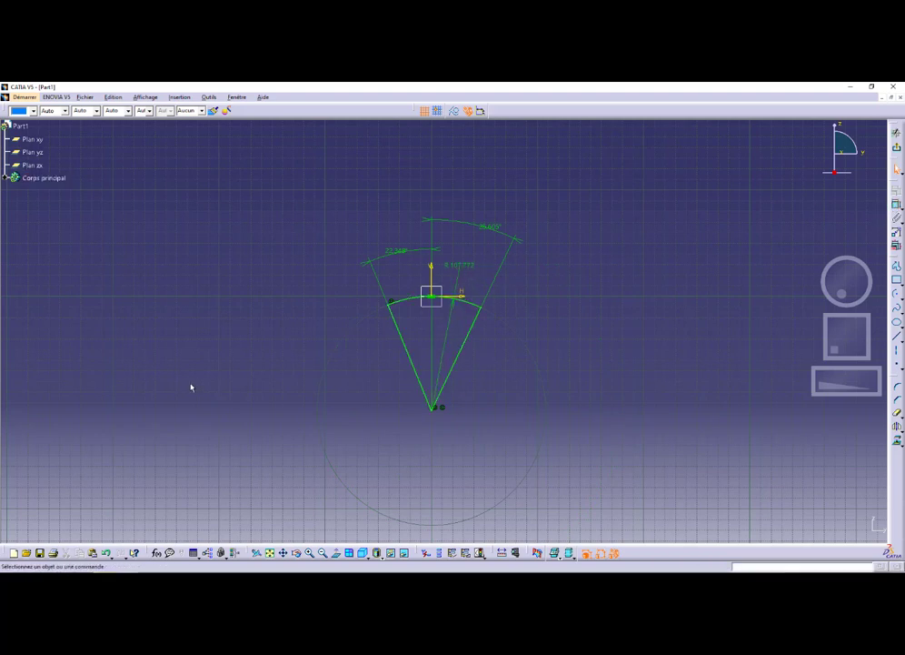
Step: Following the exercise drawing, set the sector's left angle to 30° and its right angle to 47°
{"action": "key", "text": "alt+Tab"}
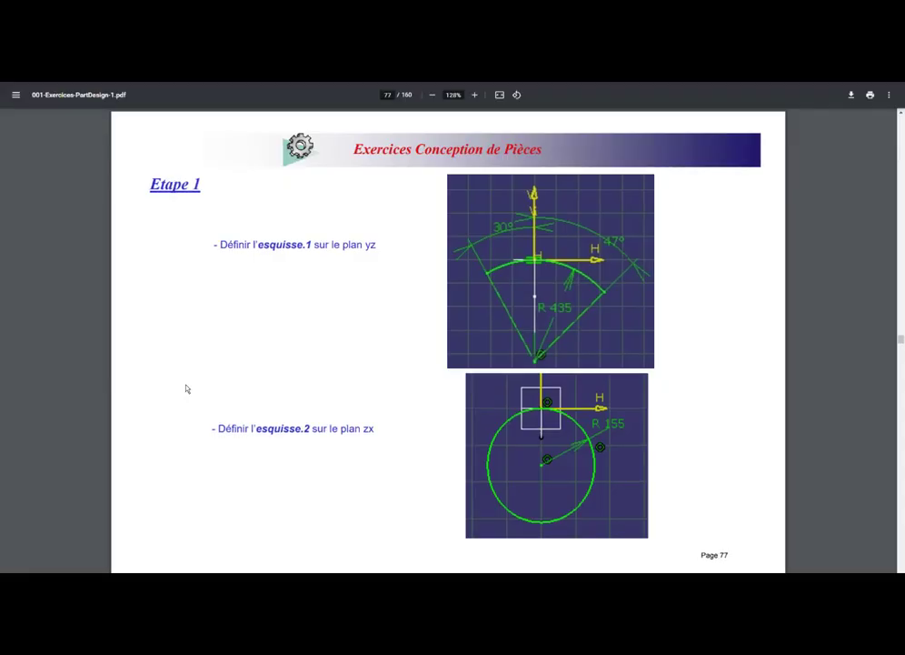
{"action": "key", "text": "alt+Tab"}
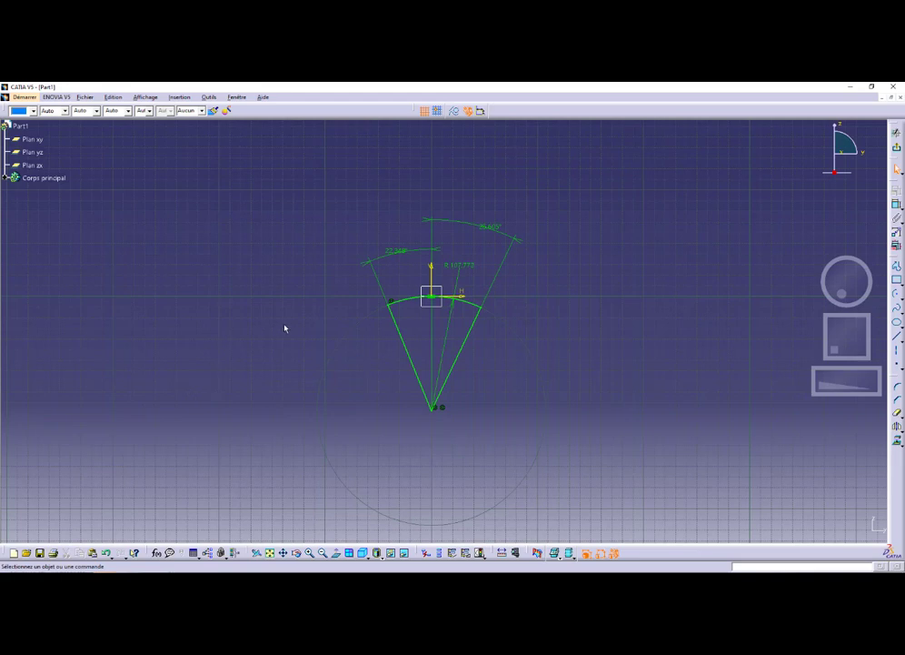
{"action": "double_click", "coordinate": [395, 250]}
{"action": "type", "text": "40"}
{"action": "key", "text": "Return"}
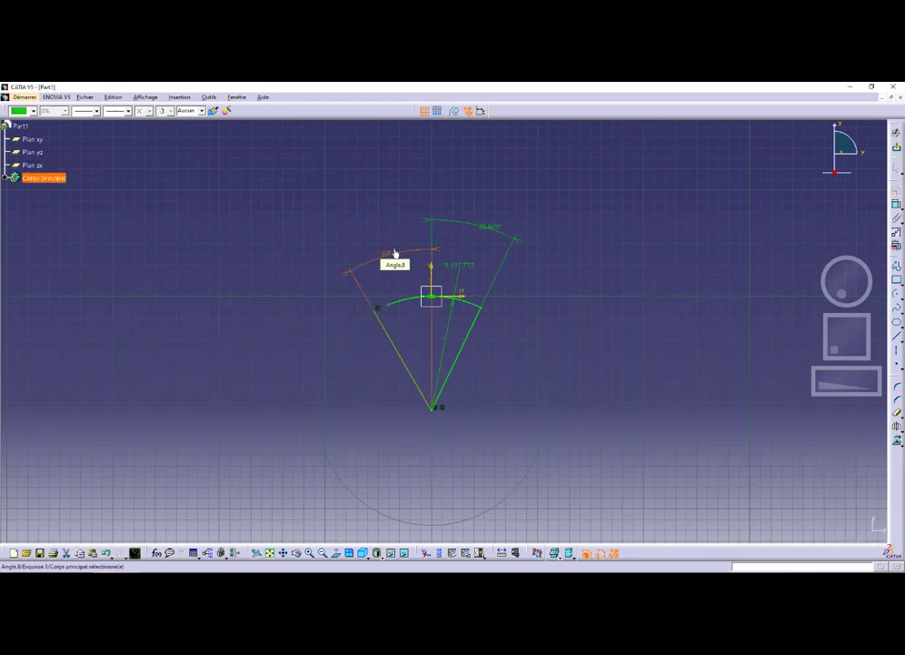
{"action": "double_click", "coordinate": [483, 224]}
{"action": "type", "text": "47"}
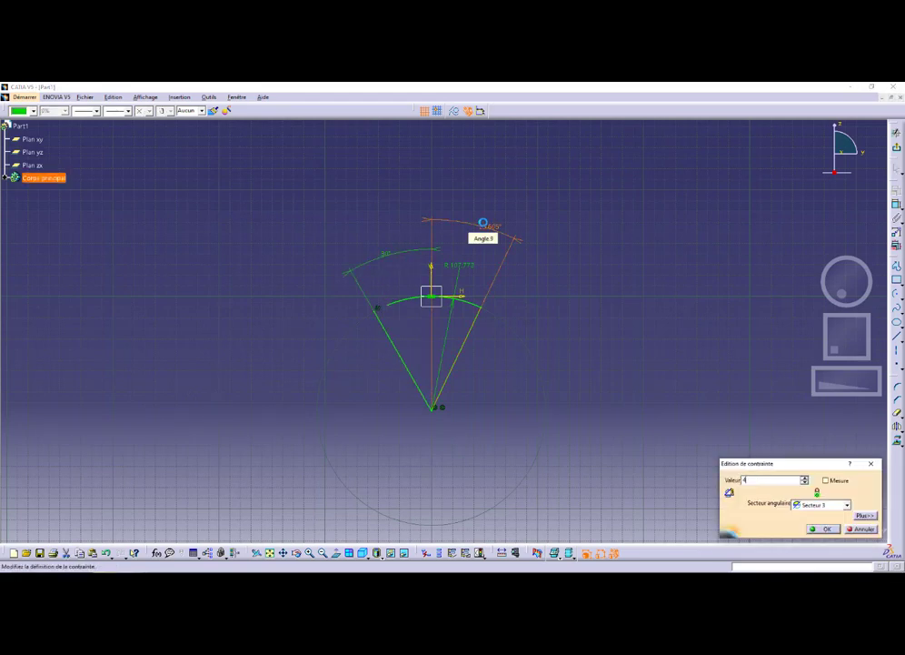
{"action": "key", "text": "Return"}
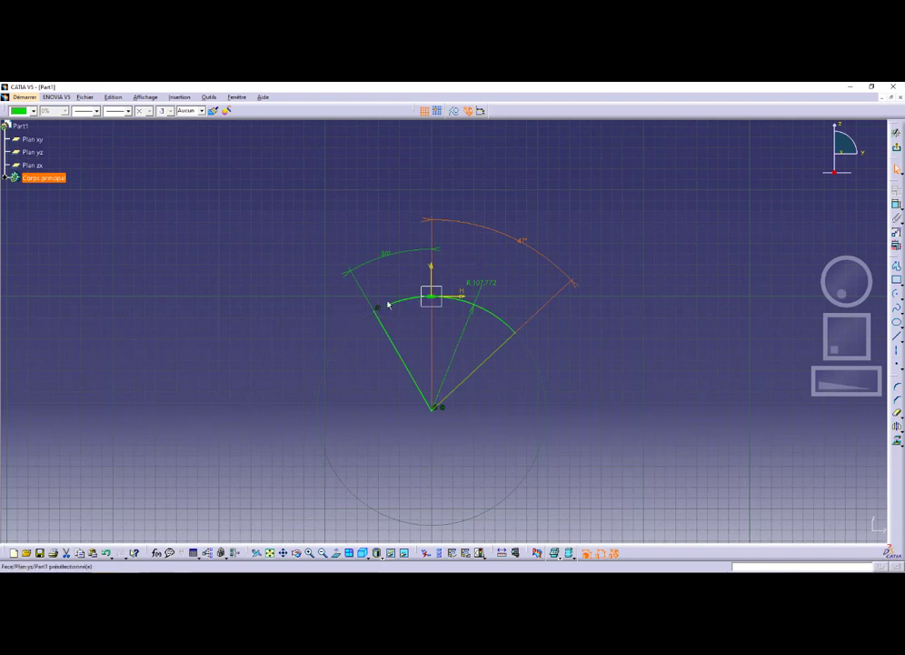
Step: Set the arc's radius to 435 mm
{"action": "double_click", "coordinate": [485, 285]}
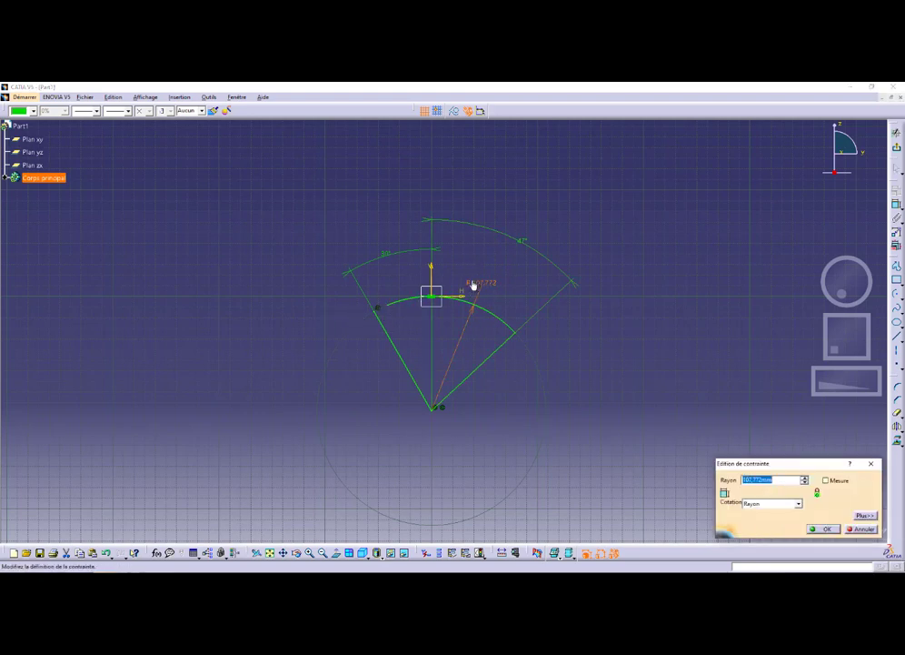
{"action": "type", "text": "48"}
{"action": "key", "text": "Return"}
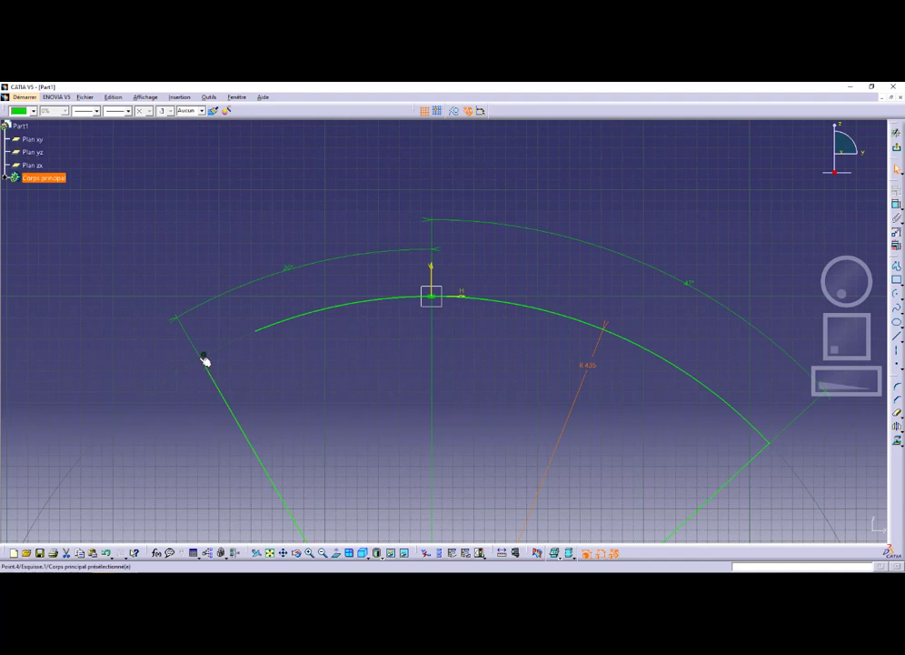
Step: Make the upper endpoint of the sector's left line coincident with the arc's left endpoint
{"action": "left_click", "coordinate": [204, 355]}
{"action": "left_click", "coordinate": [259, 332], "text": "ctrl"}
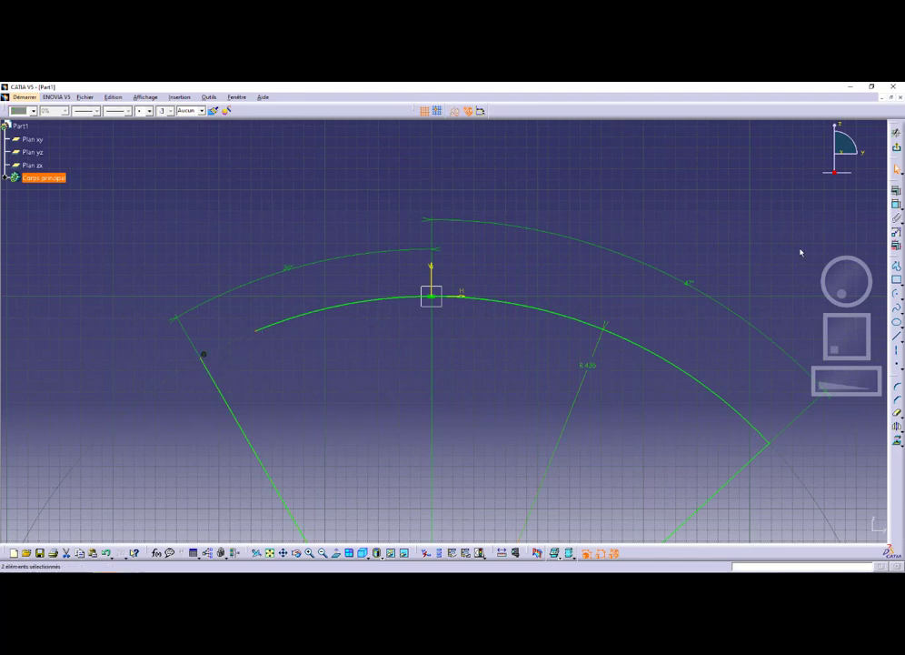
{"action": "left_click", "coordinate": [896, 201]}
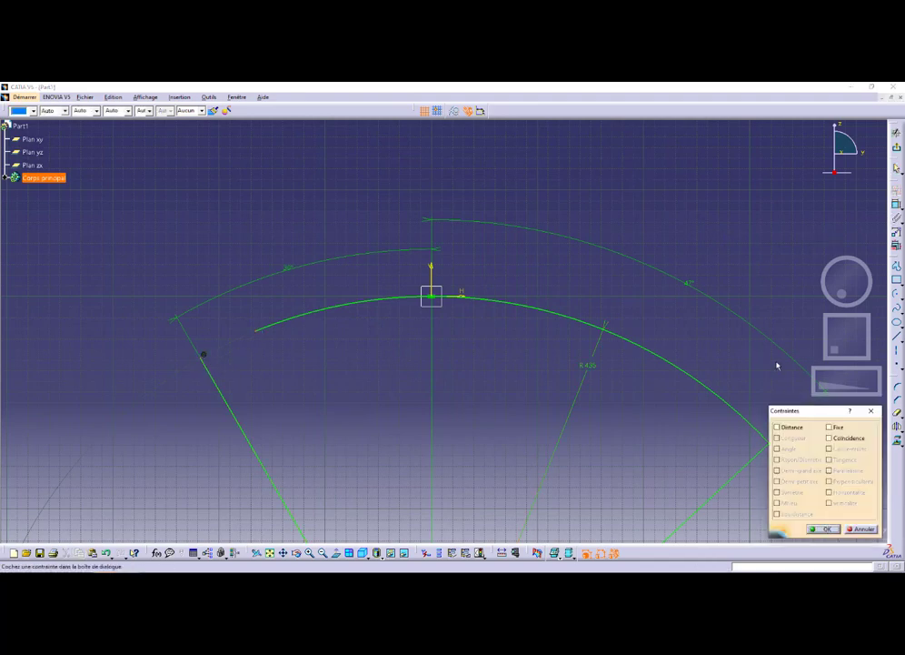
{"action": "left_click", "coordinate": [828, 438]}
{"action": "left_click", "coordinate": [821, 528]}
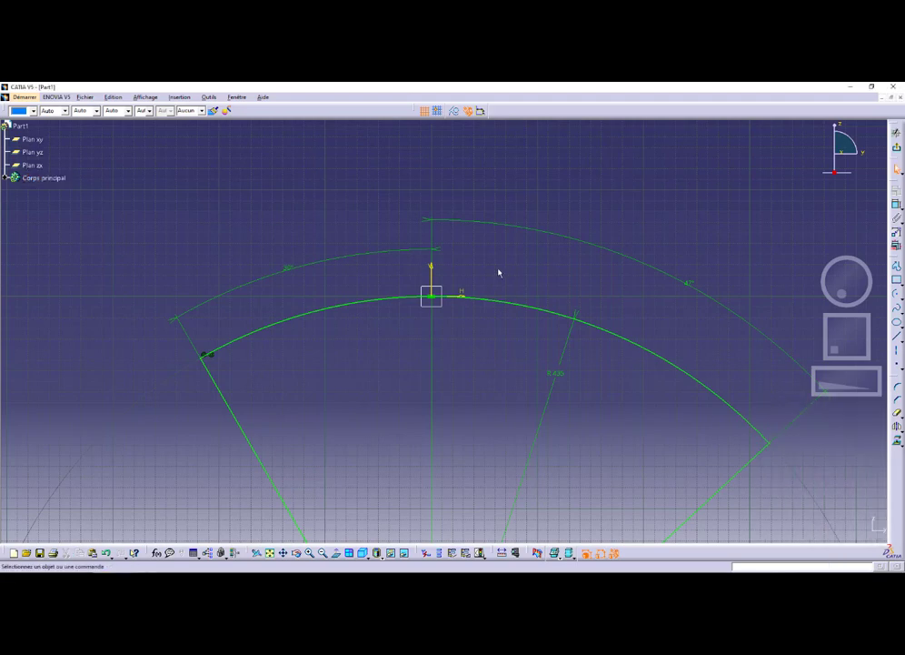
Step: Convert the two straight lines of the sector to construction elements
{"action": "middle_click_drag", "start_coordinate": [499, 271], "coordinate": [341, 245]}
{"action": "middle_click_drag", "start_coordinate": [334, 268], "coordinate": [331, 253]}
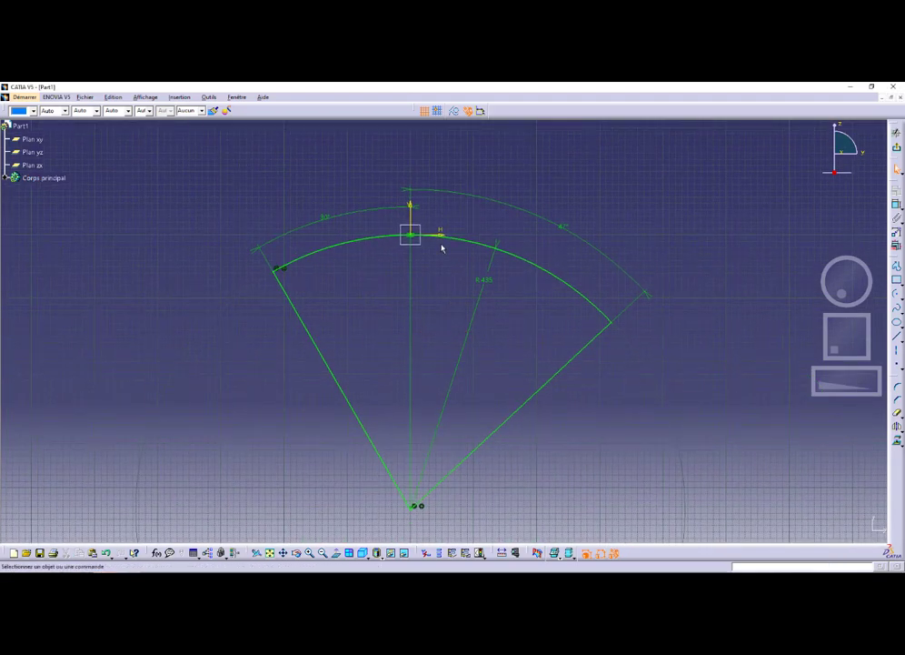
{"action": "left_click", "coordinate": [541, 386]}
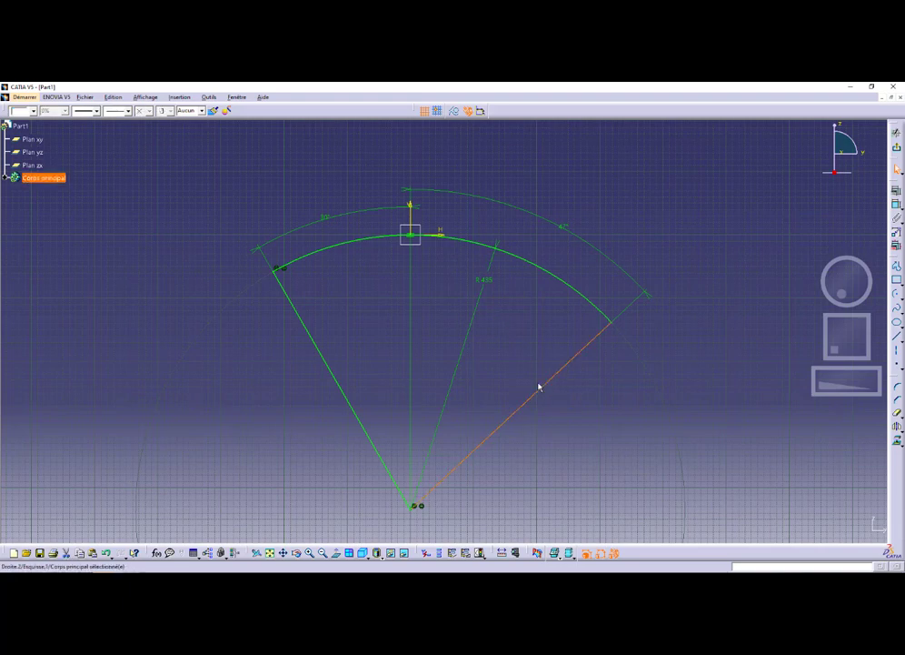
{"action": "left_click", "coordinate": [335, 376], "text": "ctrl"}
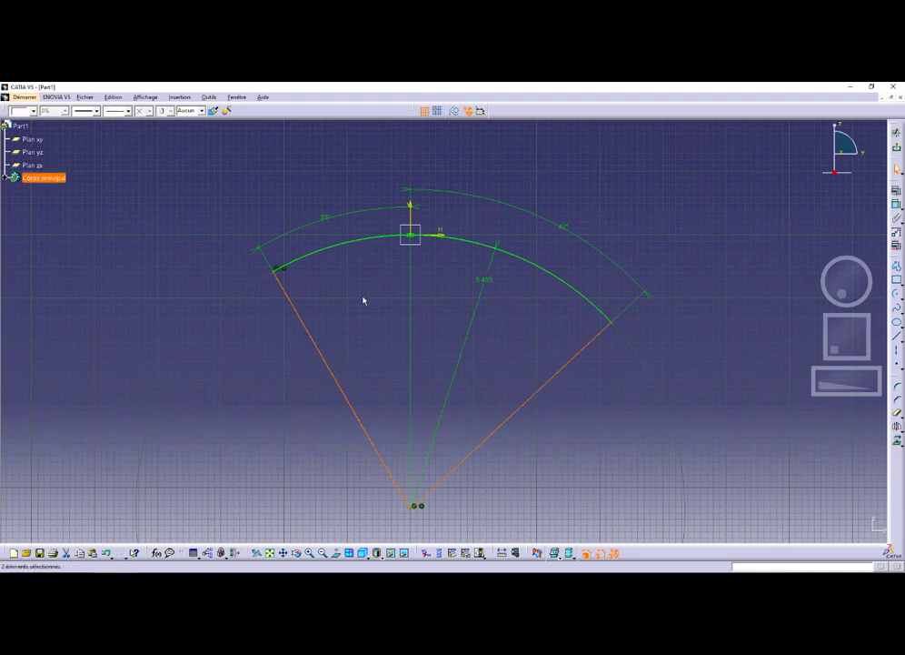
{"action": "left_click", "coordinate": [455, 113]}
{"action": "left_click", "coordinate": [641, 198]}
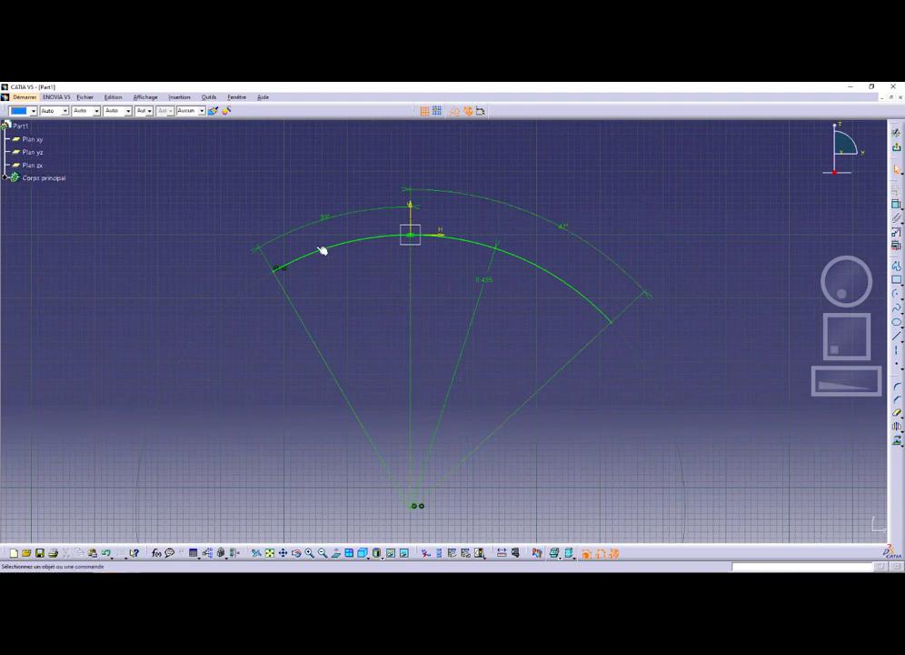
Step: Move the 30° and 47° angle dimensions below the arc, inside the sector
{"action": "left_click_drag", "start_coordinate": [327, 225], "coordinate": [358, 300]}
{"action": "left_click_drag", "start_coordinate": [444, 194], "coordinate": [447, 338]}
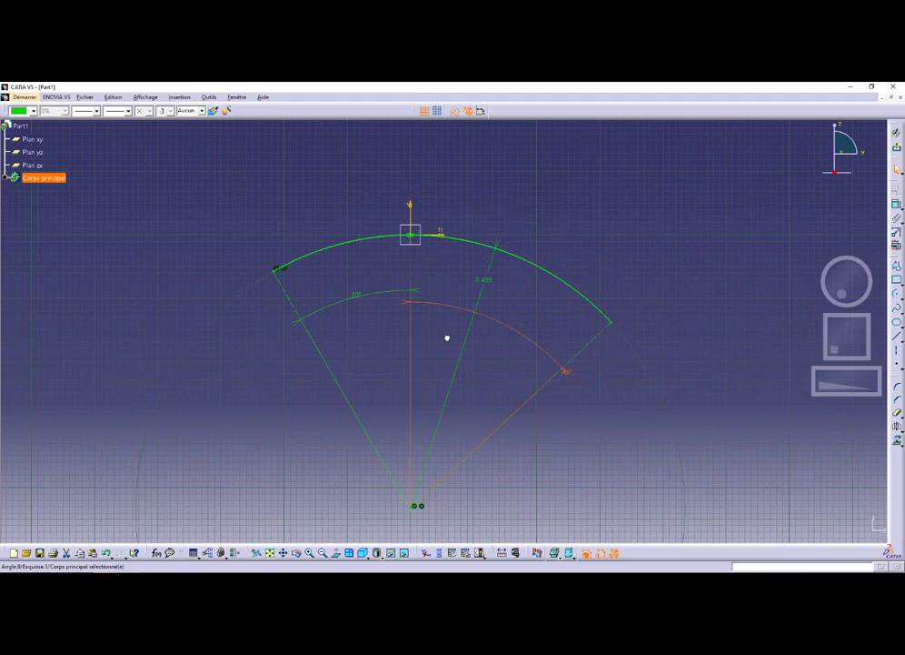
{"action": "left_click", "coordinate": [394, 178]}
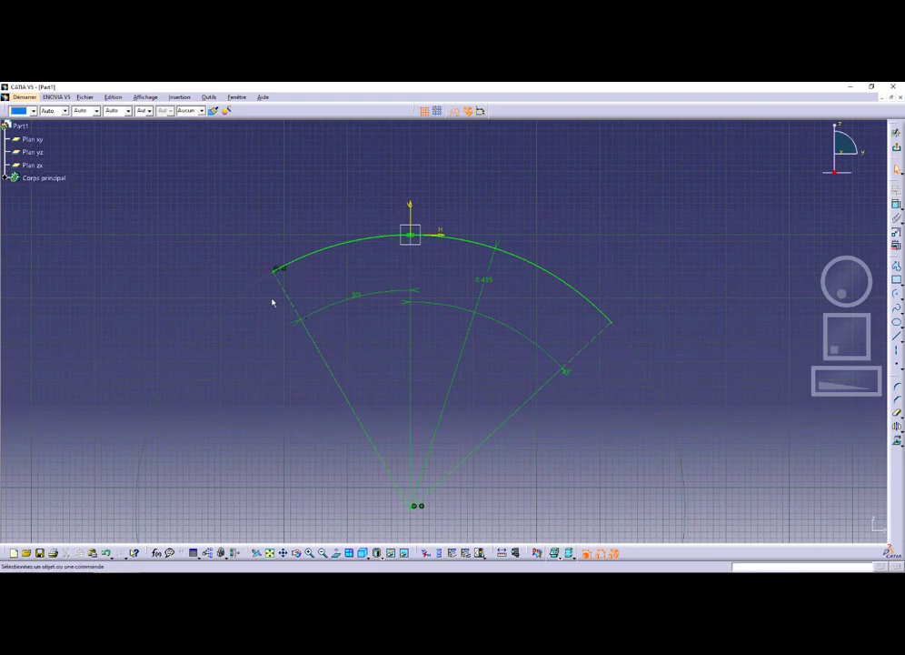
Step: Compare the arc sketch with the Esquisse.1 drawing in the exercise PDF and exit the sketch
{"action": "middle_click_drag", "start_coordinate": [292, 299], "coordinate": [251, 241], "text": "ctrl"}
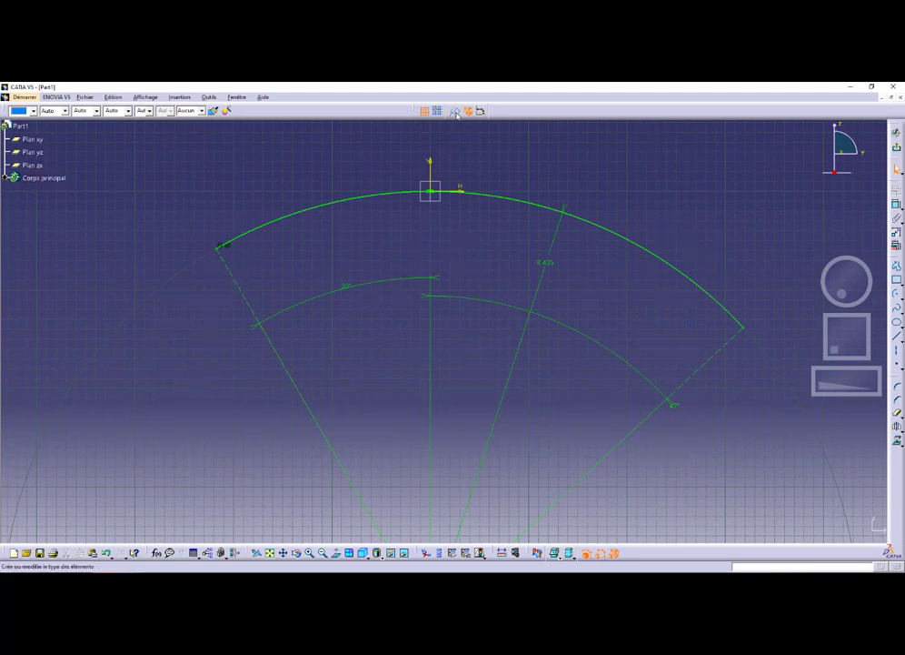
{"action": "key", "text": "alt+Tab"}
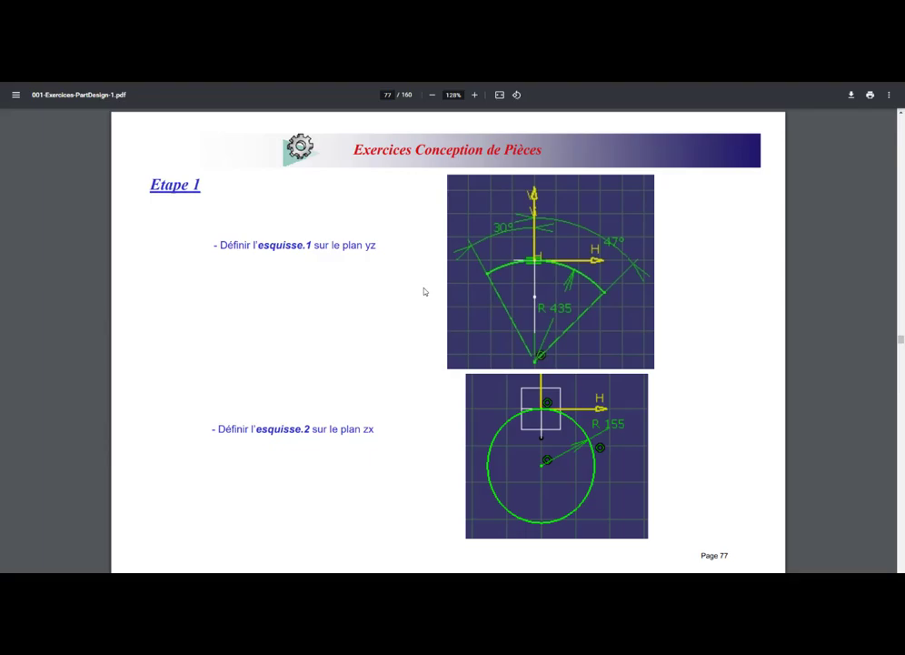
{"action": "key", "text": "alt+Tab"}
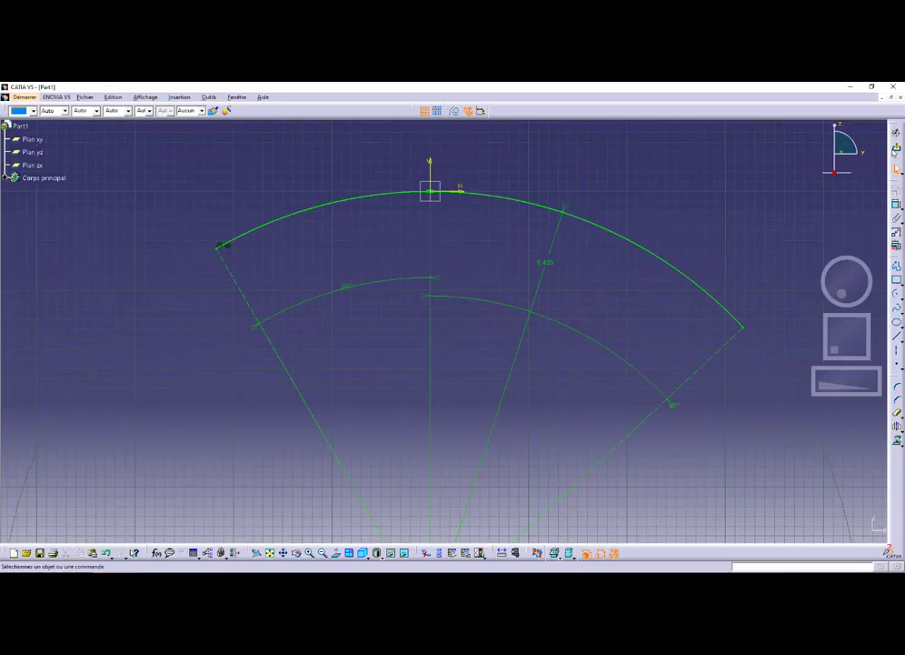
{"action": "left_click", "coordinate": [896, 133]}
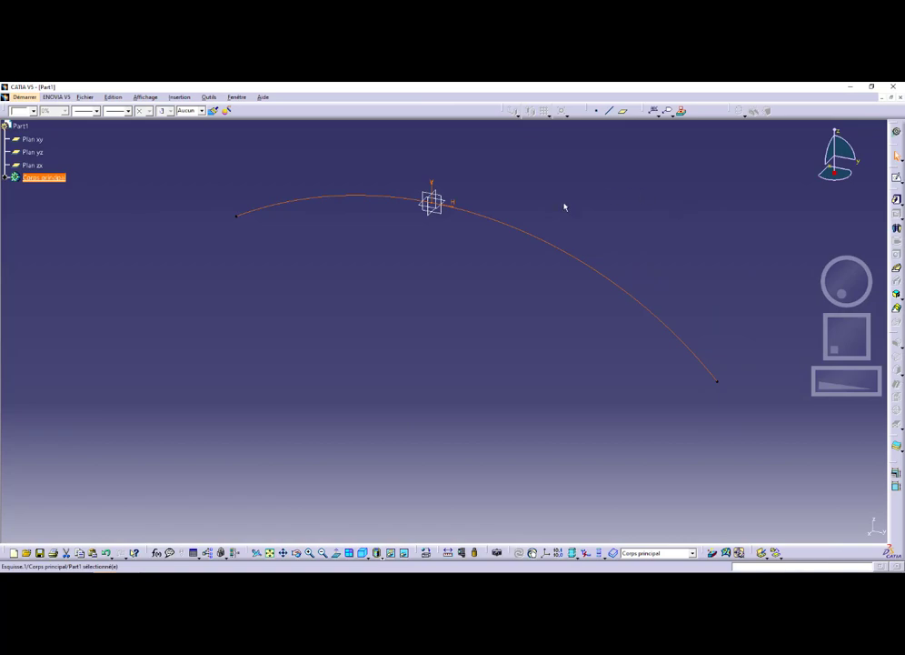
Step: Check the Esquisse.2 instruction in the exercise PDF and open a new sketch on the zx plane
{"action": "key", "text": "alt+Tab"}
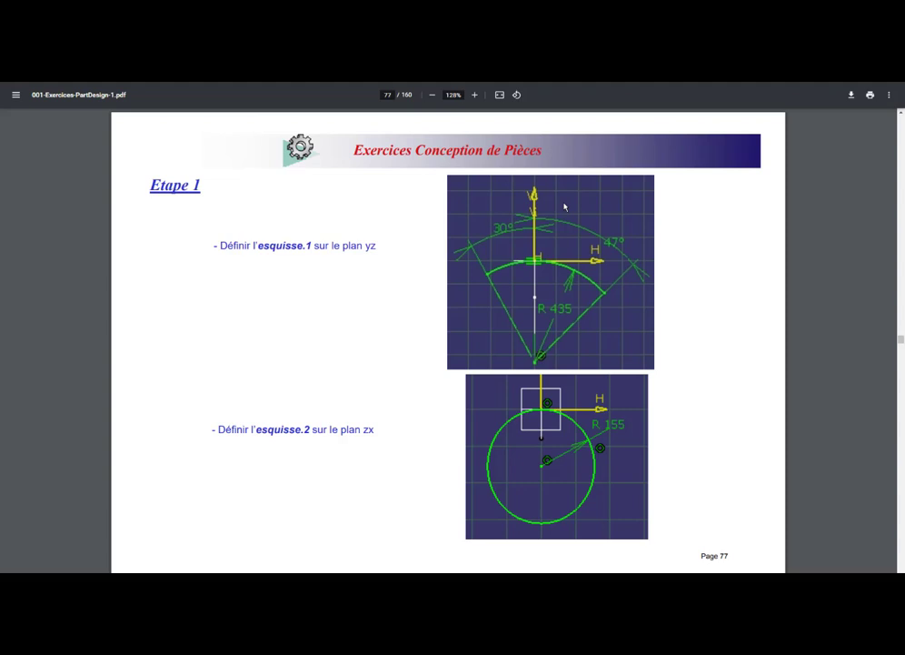
{"action": "key", "text": "alt+Tab"}
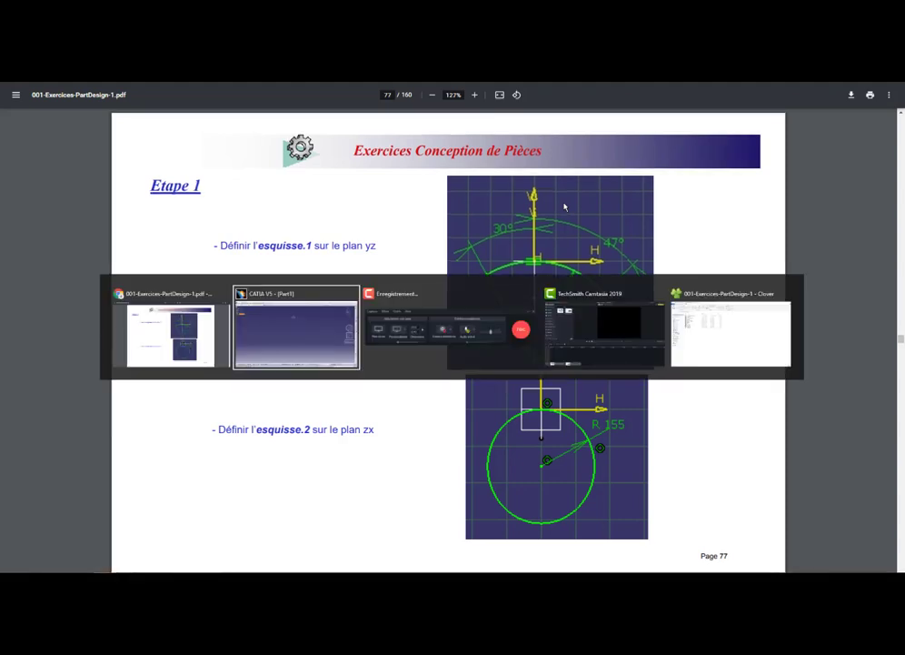
{"action": "left_click", "coordinate": [36, 165]}
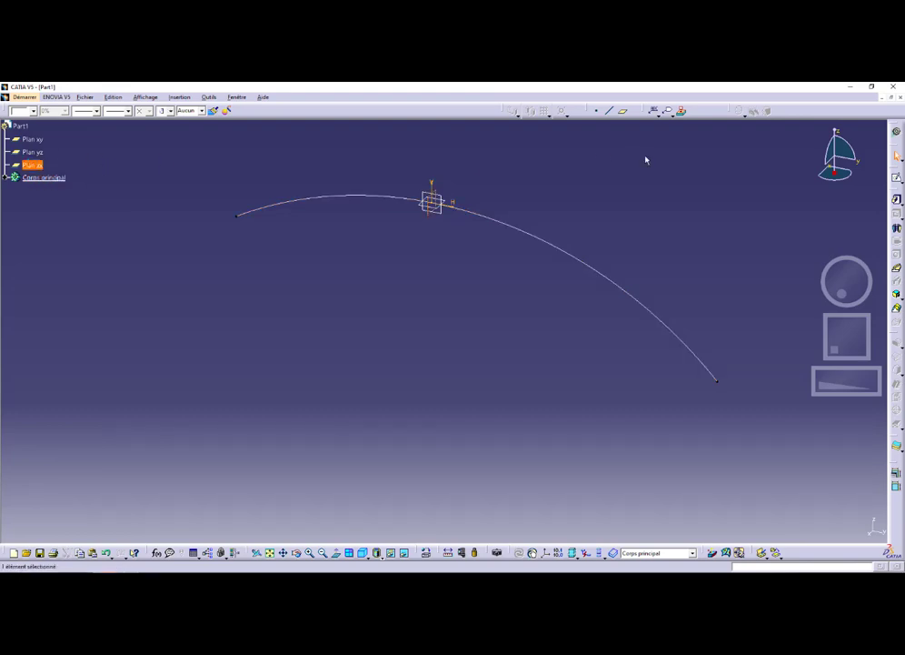
{"action": "left_click", "coordinate": [897, 178]}
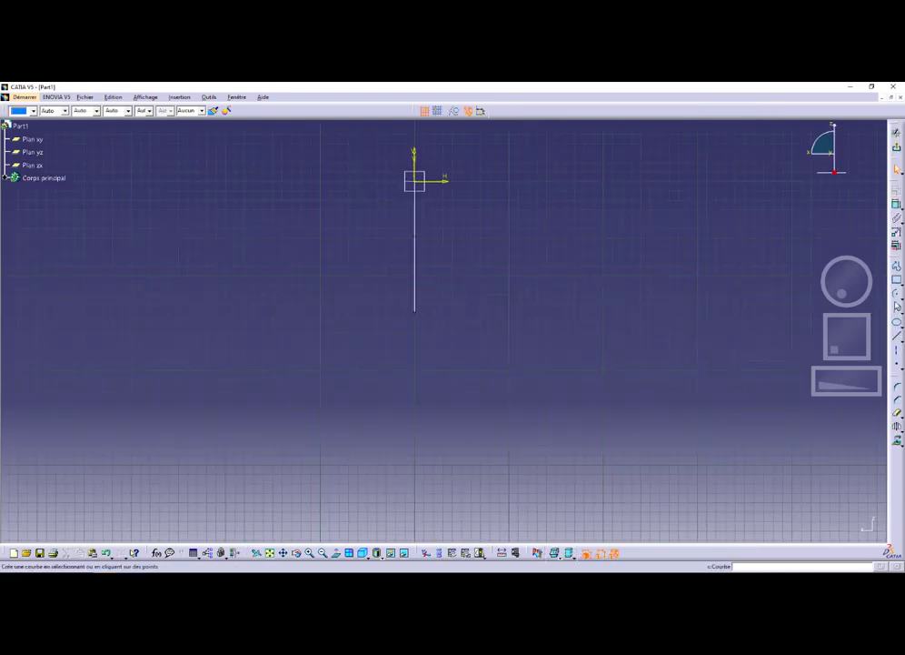
Step: Draw a circle of about 167 mm radius centred on the vertical axis about 274 mm below the origin
{"action": "left_click", "coordinate": [899, 299]}
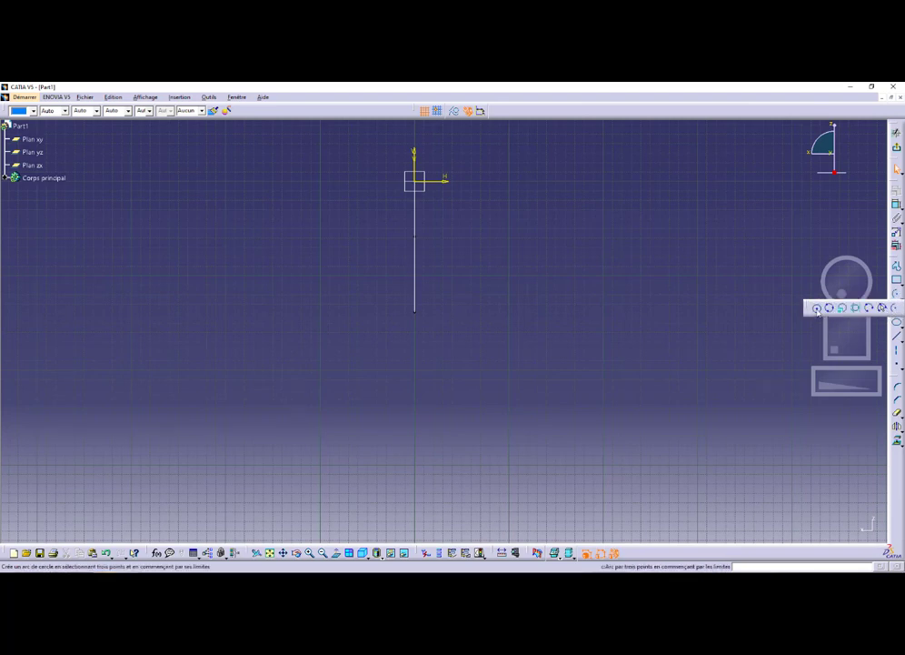
{"action": "left_click", "coordinate": [815, 307]}
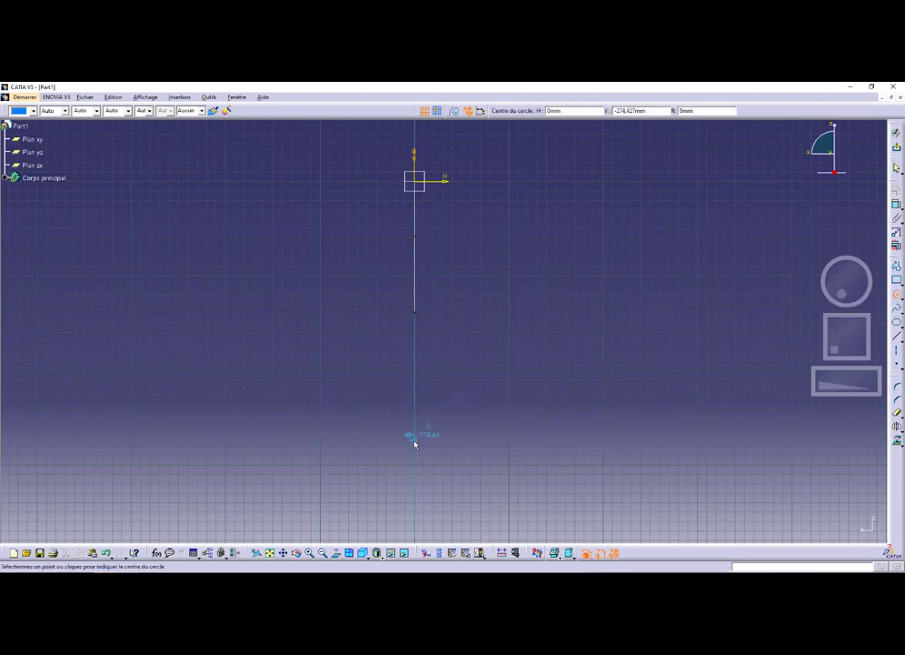
{"action": "left_click", "coordinate": [414, 441]}
{"action": "left_click", "coordinate": [561, 379]}
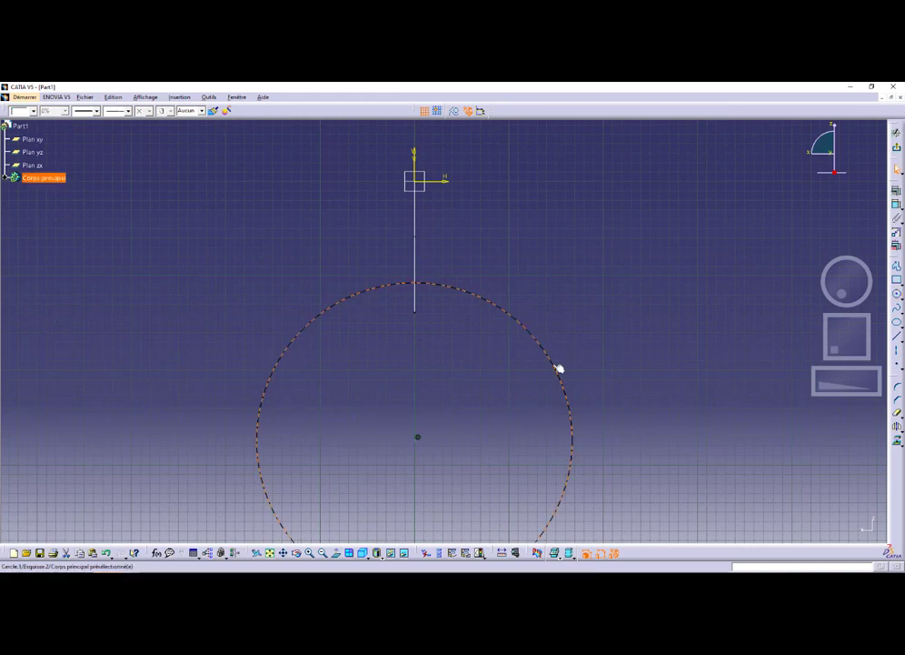
Step: Dimension the circle as a radius and set it to 155 mm, as given in the exercise PDF
{"action": "left_click", "coordinate": [896, 205]}
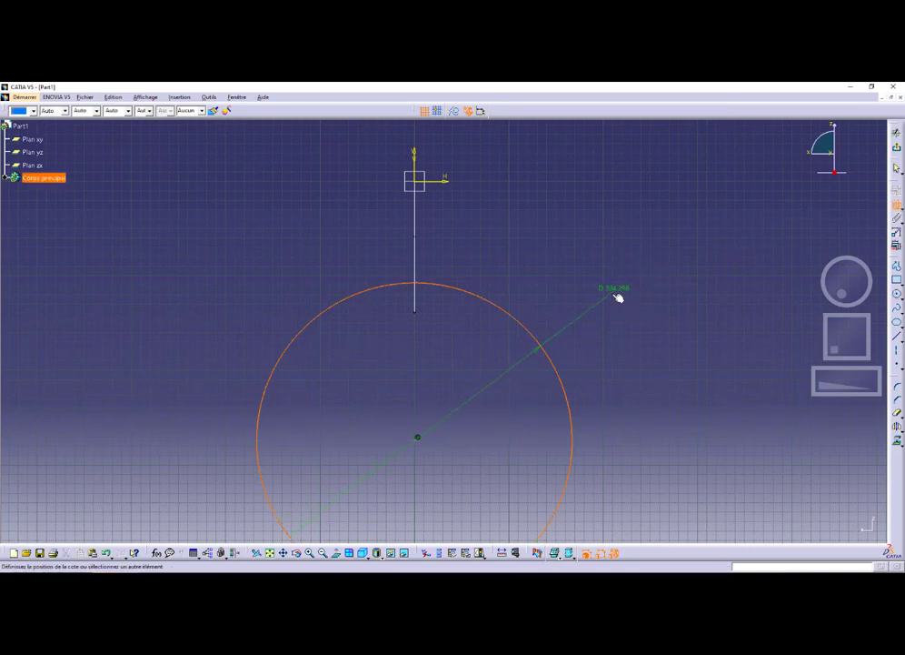
{"action": "left_click", "coordinate": [591, 321]}
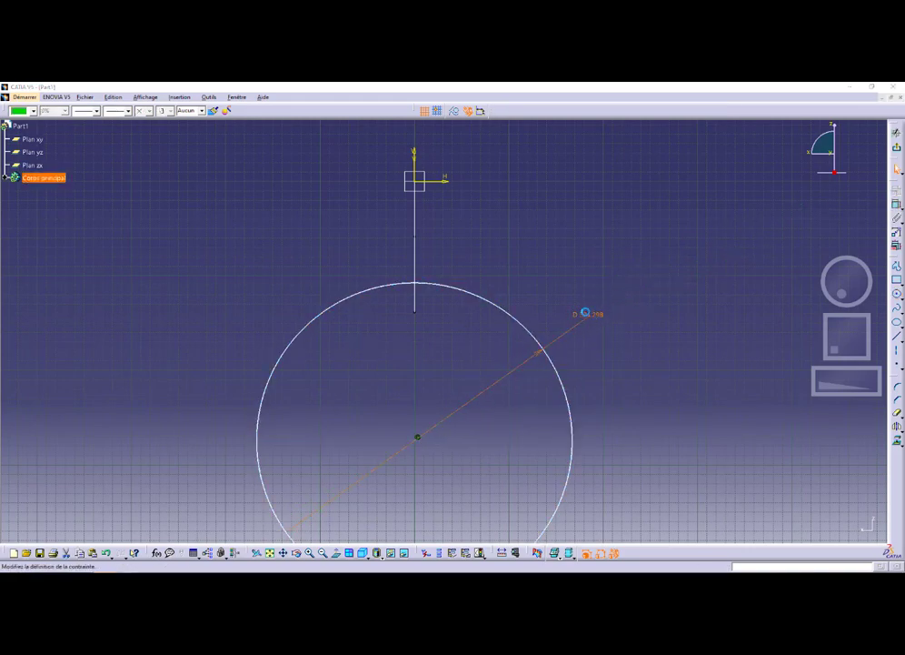
{"action": "double_click", "coordinate": [590, 319]}
{"action": "left_click", "coordinate": [769, 503]}
{"action": "left_click", "coordinate": [751, 513]}
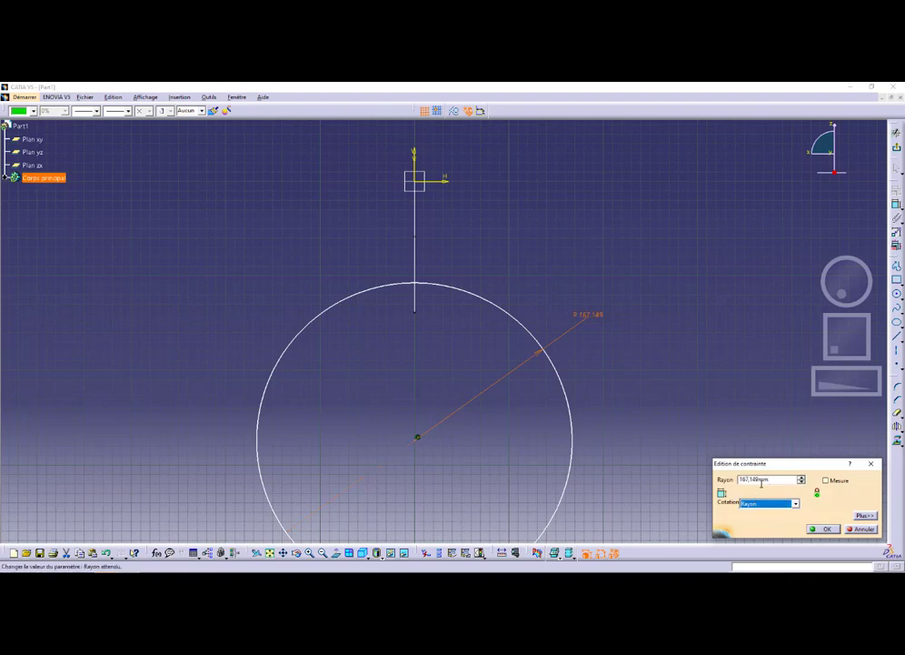
{"action": "key", "text": "alt+Tab"}
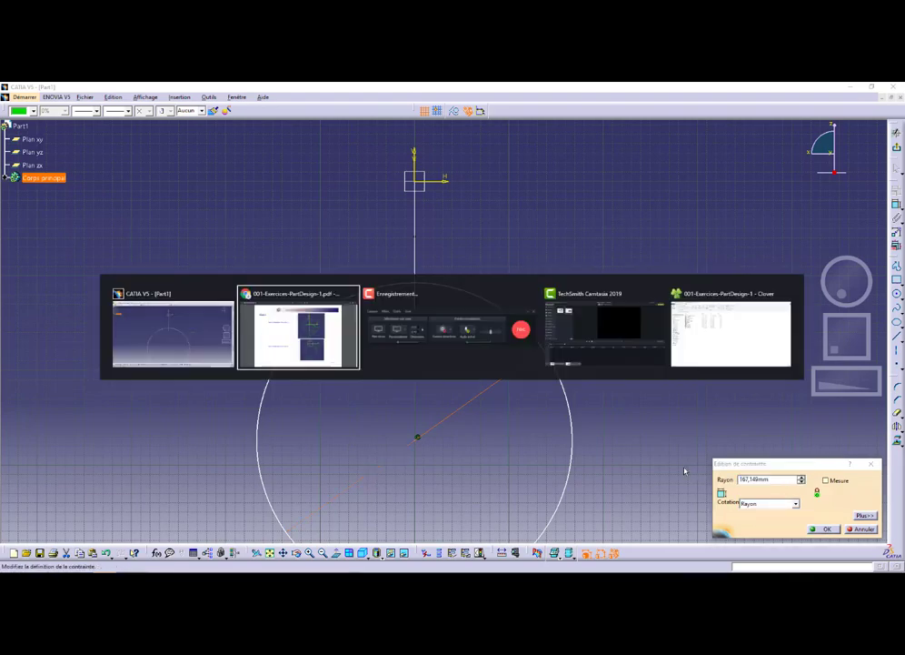
{"action": "key", "text": "alt+Tab"}
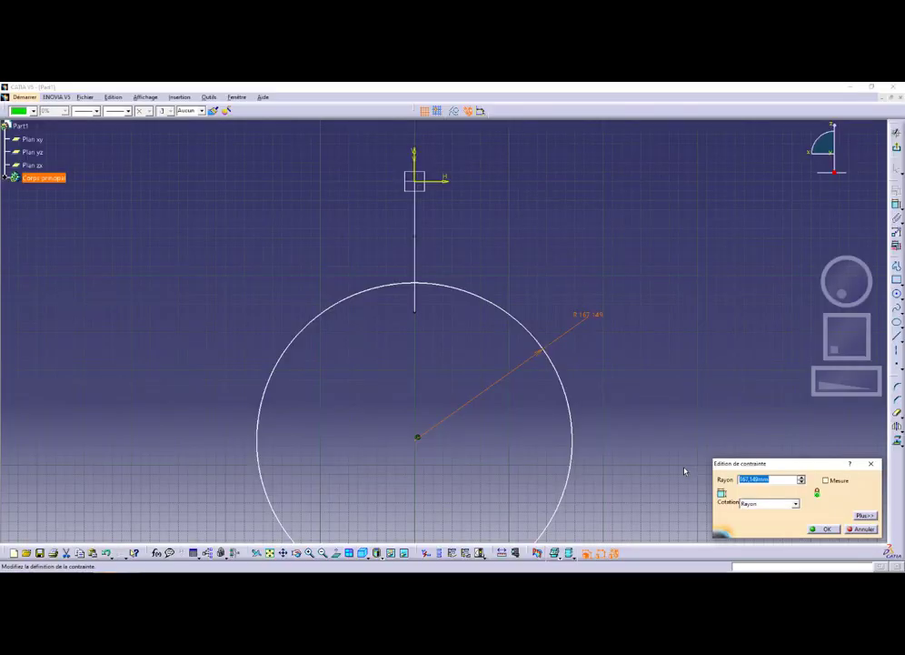
{"action": "type", "text": "155"}
{"action": "left_click", "coordinate": [826, 528]}
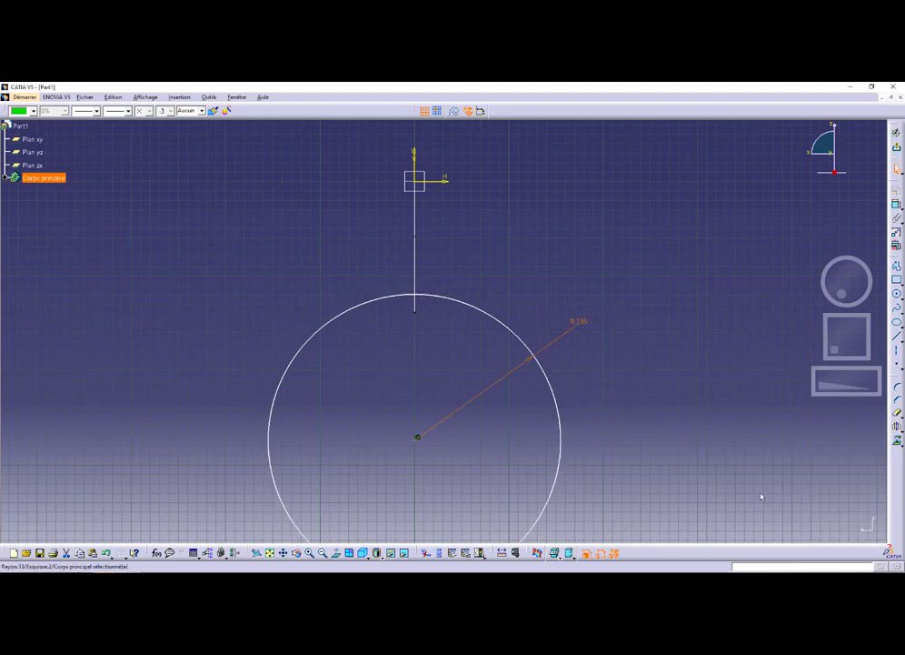
Step: Constrain the circle to be tangent to the horizontal axis of the sketch
{"action": "left_click", "coordinate": [438, 182]}
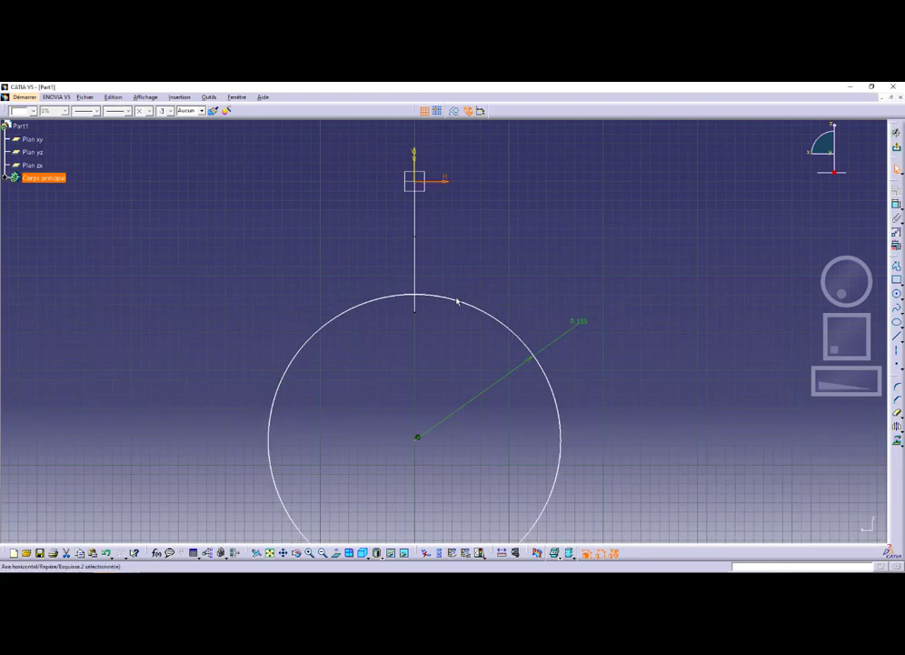
{"action": "left_click", "coordinate": [462, 301], "text": "ctrl"}
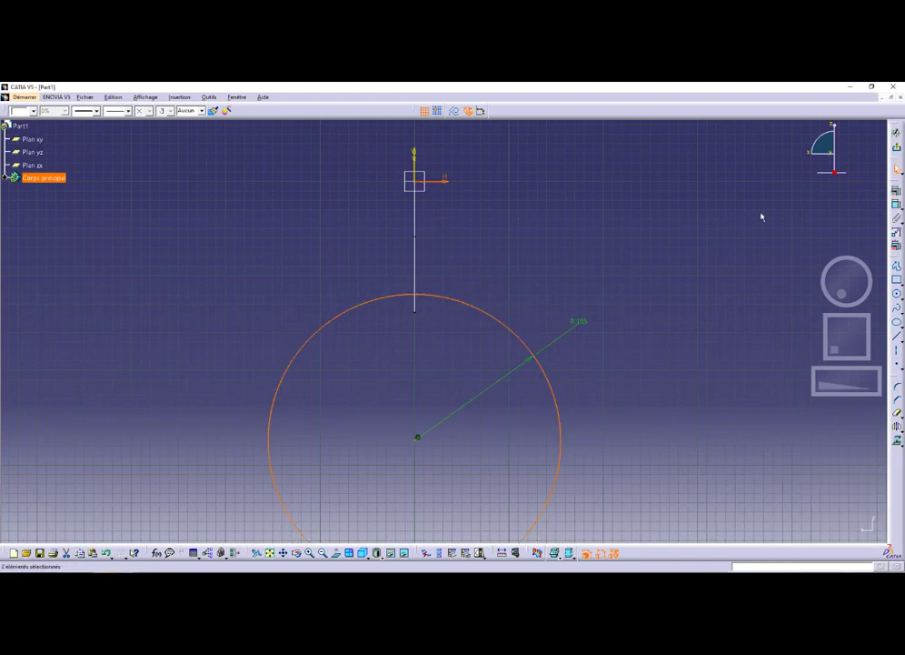
{"action": "left_click", "coordinate": [895, 194]}
{"action": "left_click", "coordinate": [840, 460]}
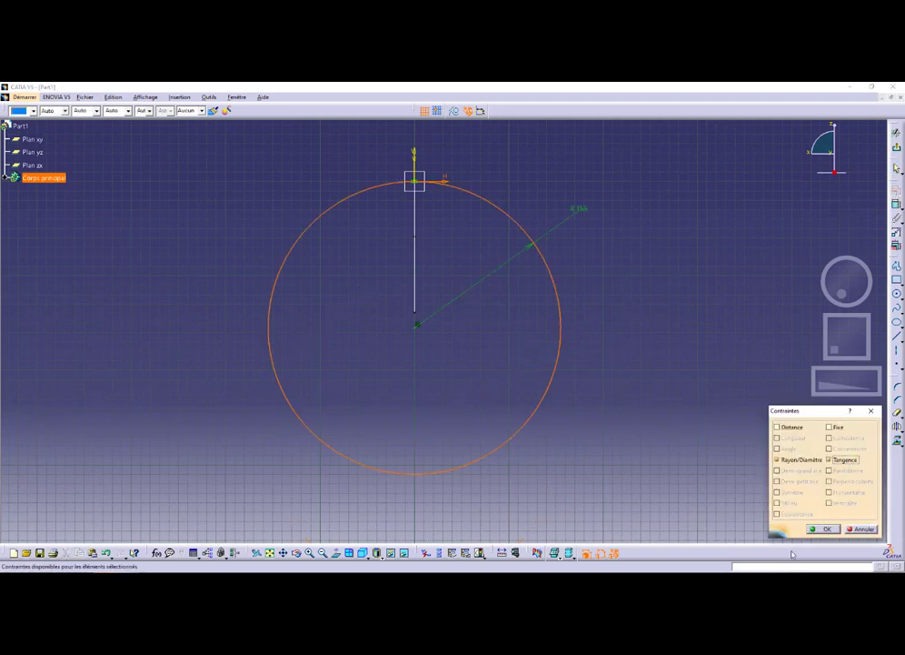
{"action": "left_click", "coordinate": [821, 528]}
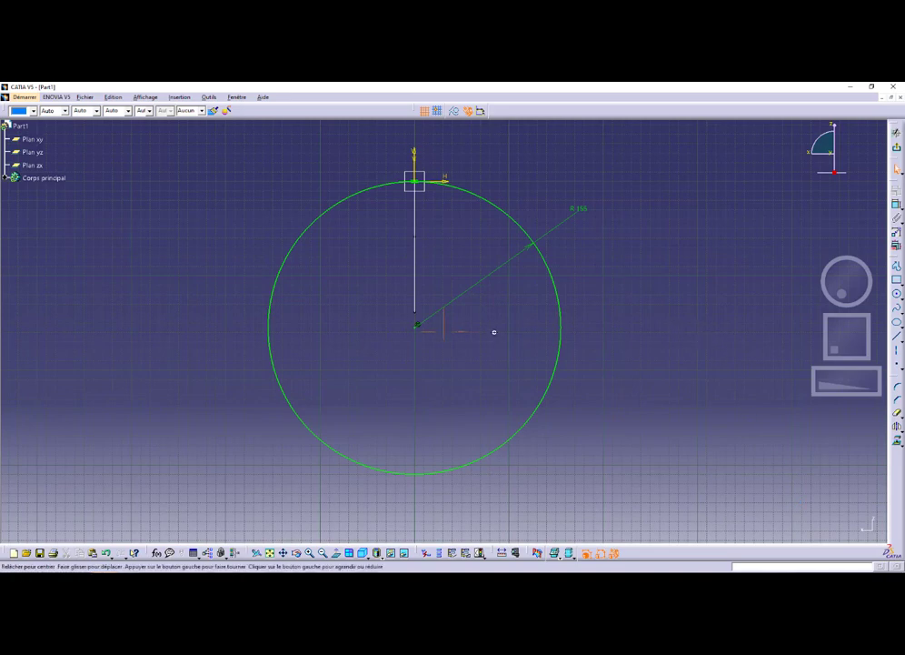
{"action": "mouse_move", "coordinate": [493, 329]}
{"action": "middle_mouse_down", "text": "ctrl"}
{"action": "mouse_move", "coordinate": [488, 348]}
{"action": "mouse_move", "coordinate": [507, 360]}
{"action": "middle_mouse_up", "text": "ctrl"}
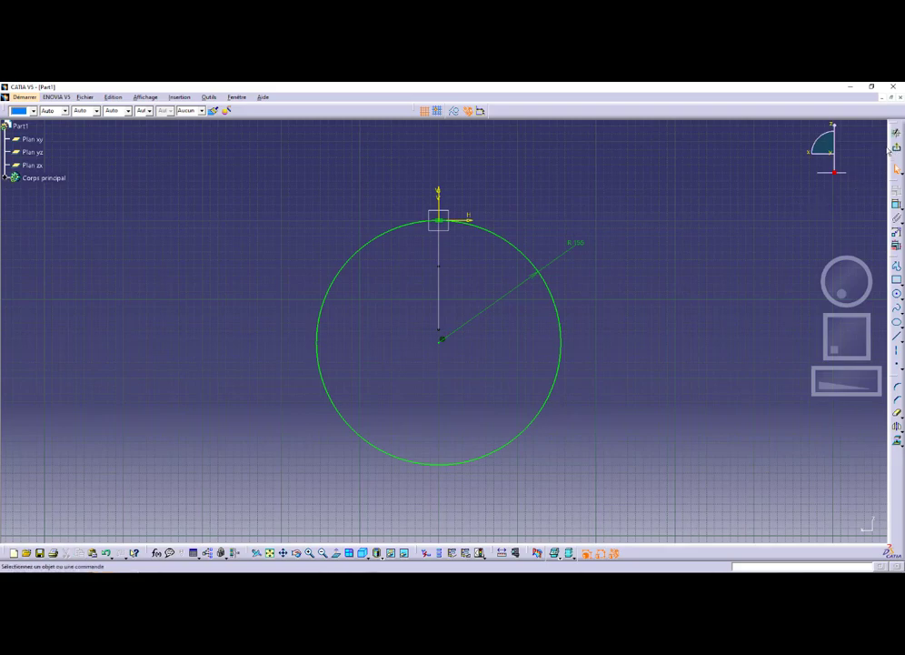
Step: Compare the circle sketch with the Esquisse.2 drawing in the exercise PDF and exit the sketch
{"action": "key", "text": "alt+Tab"}
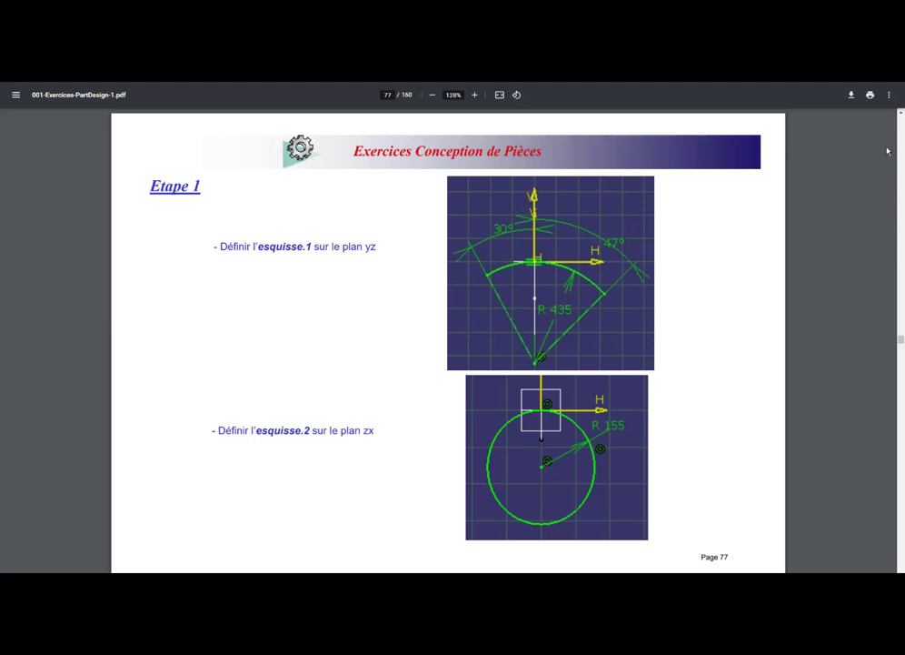
{"action": "key", "text": "alt+Tab"}
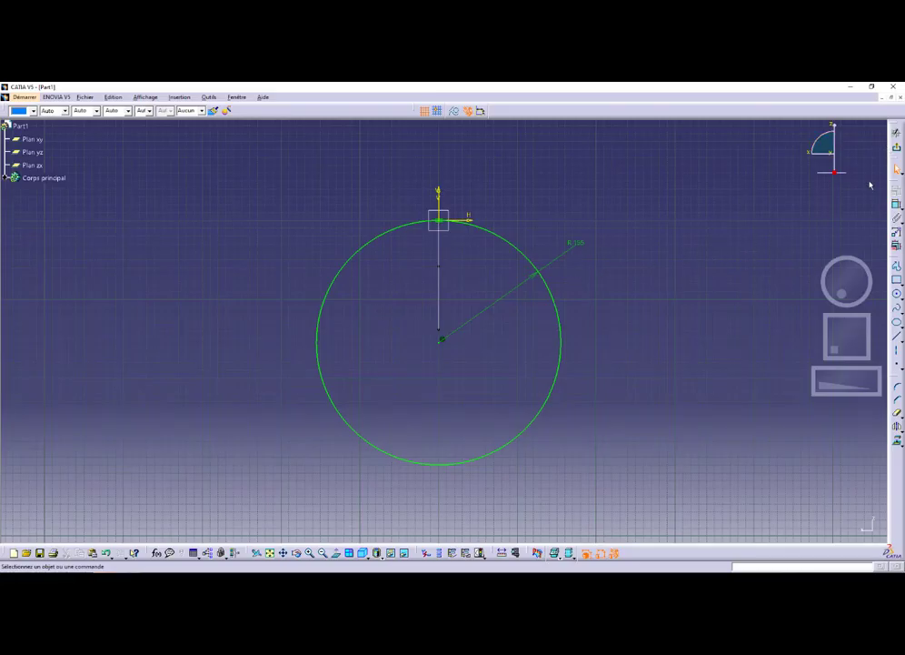
{"action": "left_click", "coordinate": [897, 132]}
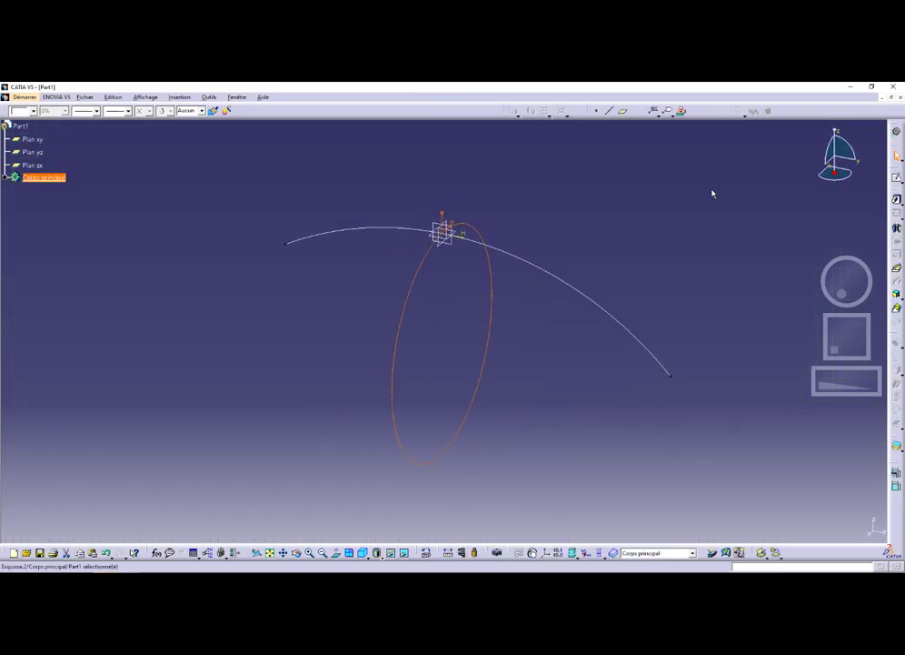
Step: Check the rib instruction on page 78 of the exercise PDF and start a rib with Esquisse.2 as its profile
{"action": "key", "text": "alt+Tab"}
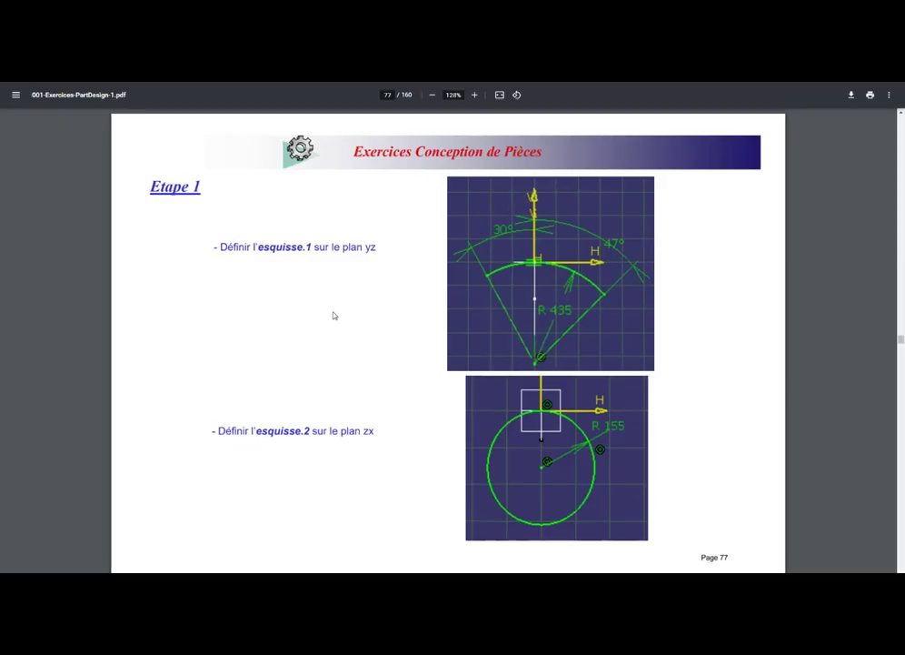
{"action": "scroll", "coordinate": [333, 315], "scroll_direction": "down", "scroll_amount": 5}
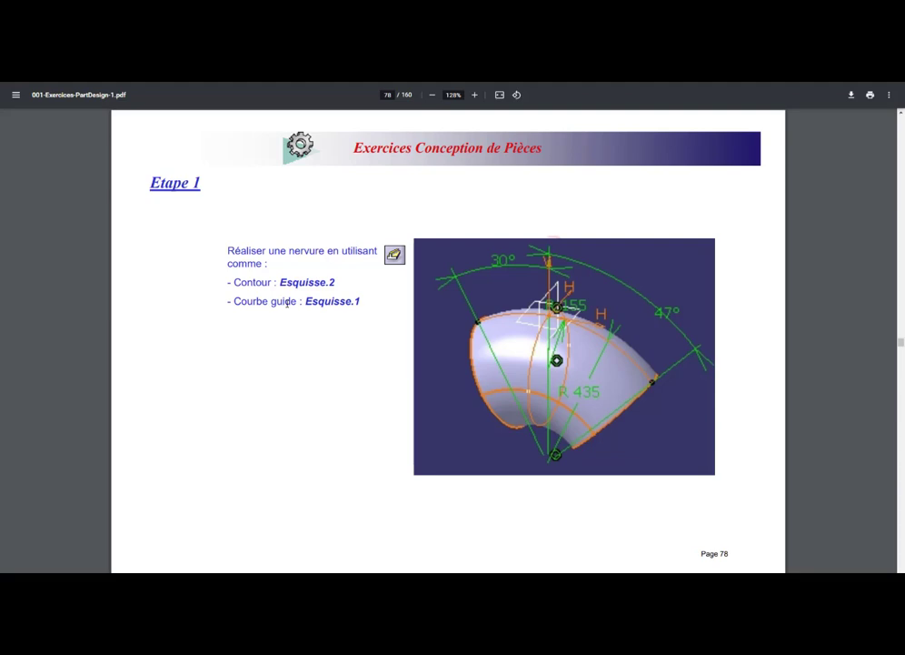
{"action": "key", "text": "alt+Tab"}
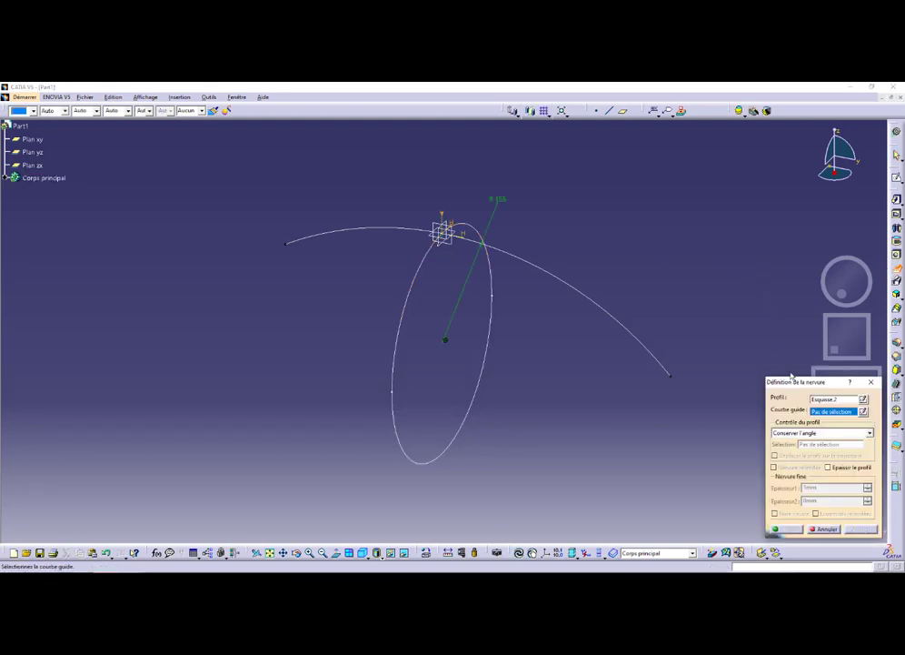
{"action": "left_click", "coordinate": [829, 401]}
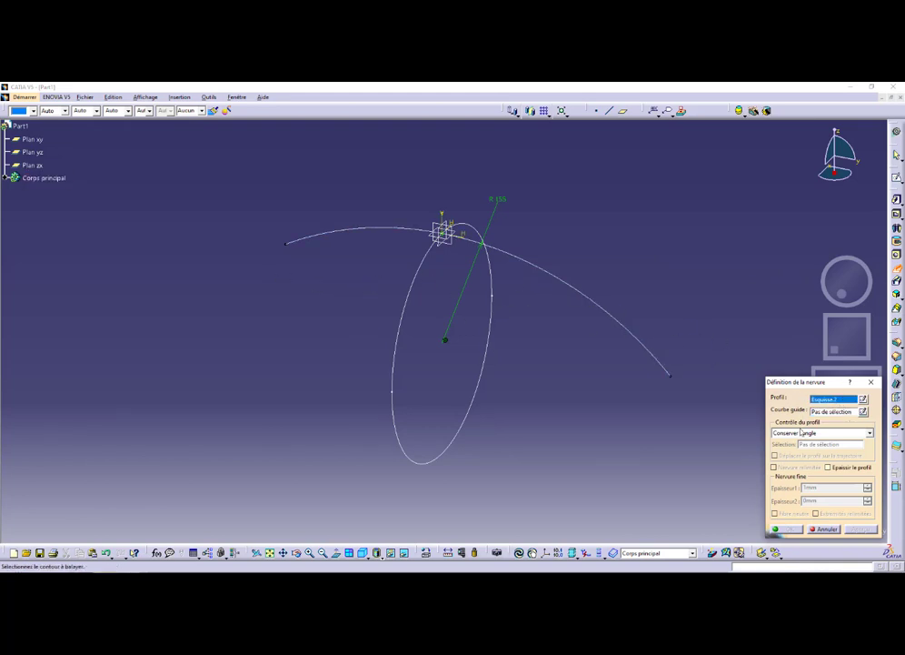
{"action": "left_click", "coordinate": [5, 178]}
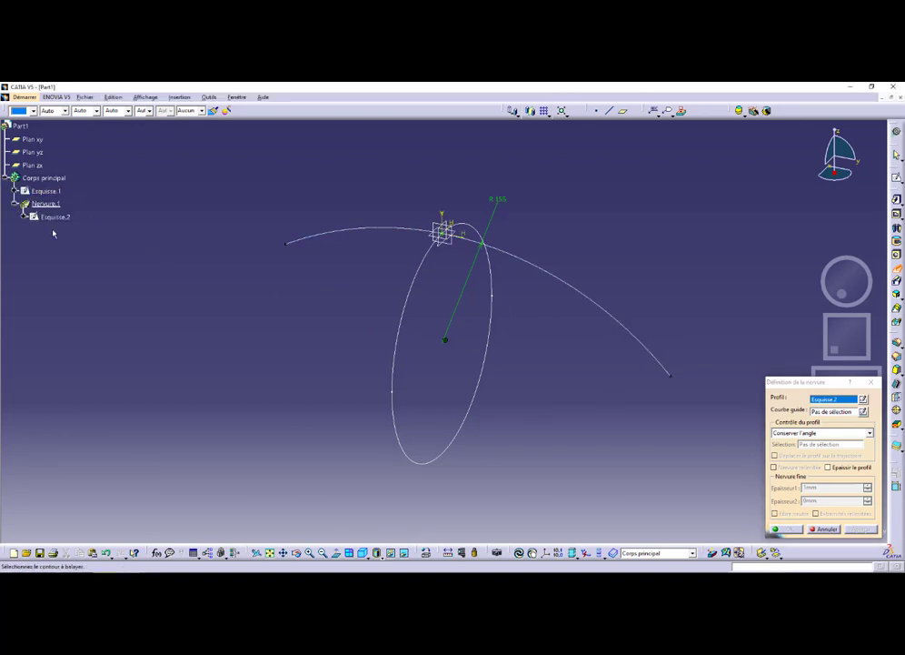
Step: Set Esquisse.1 as the guide curve with the profile control Conserver l'angle, and create the rib
{"action": "left_click", "coordinate": [835, 412]}
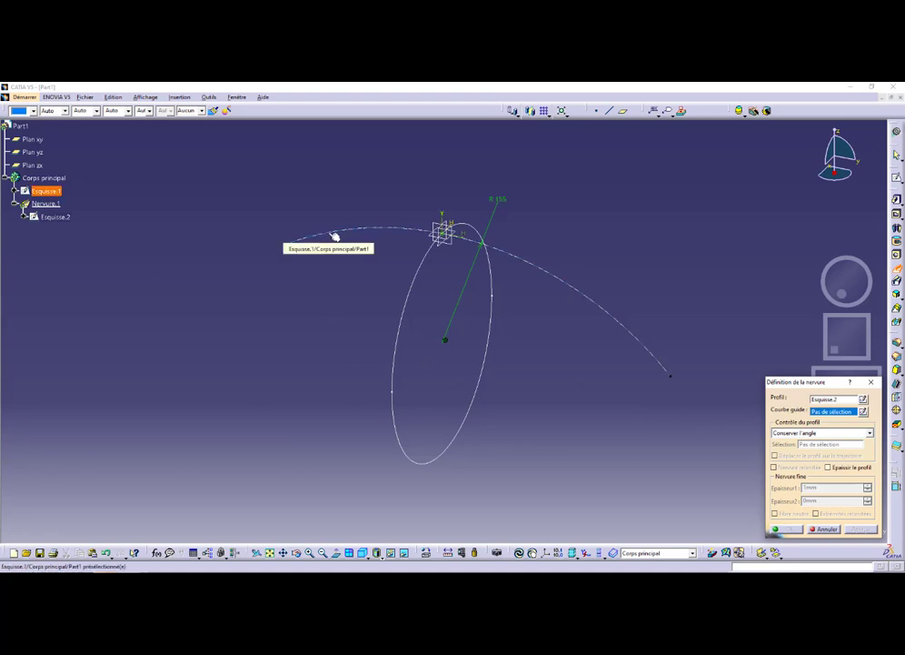
{"action": "left_click", "coordinate": [57, 193]}
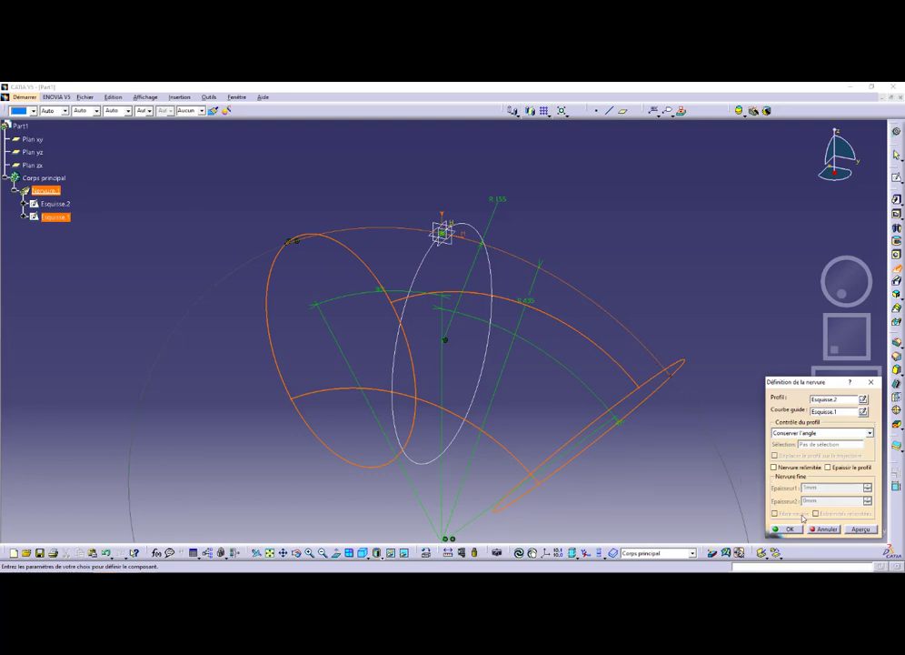
{"action": "key", "text": "alt+Tab"}
{"action": "key", "text": "alt+Tab"}
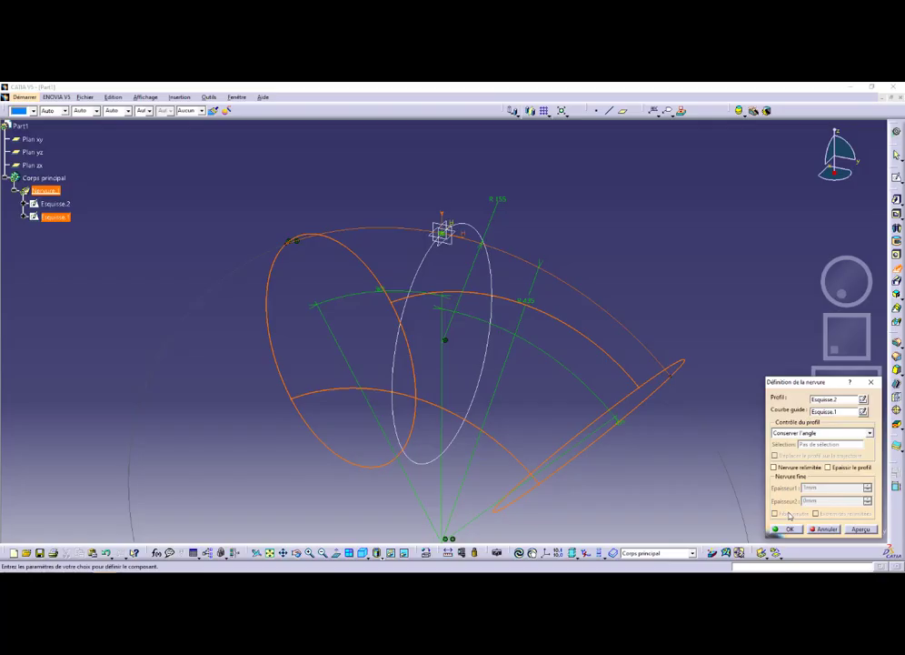
{"action": "middle_click_drag", "start_coordinate": [605, 357], "coordinate": [583, 309]}
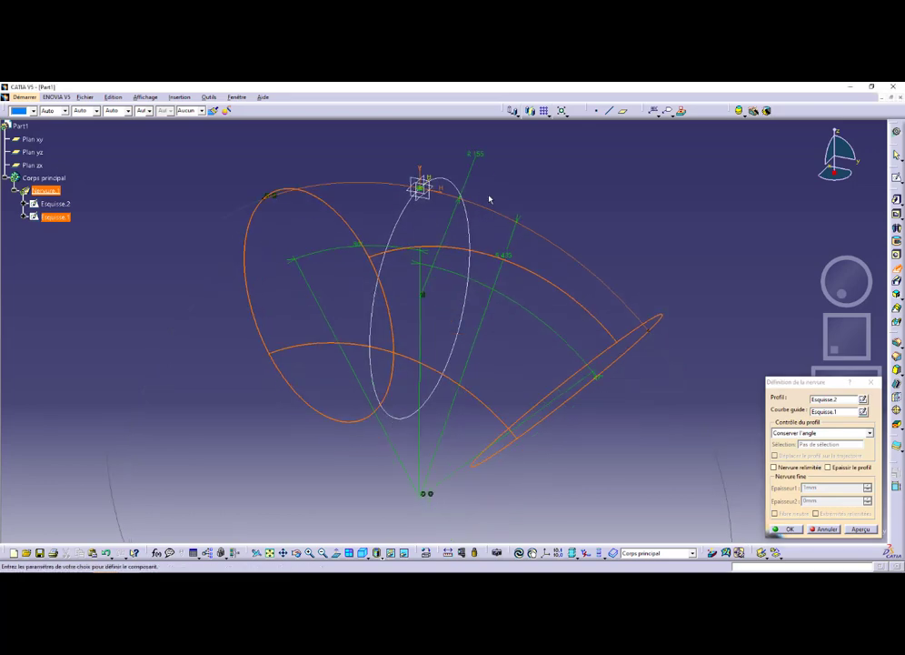
{"action": "key", "text": "Return"}
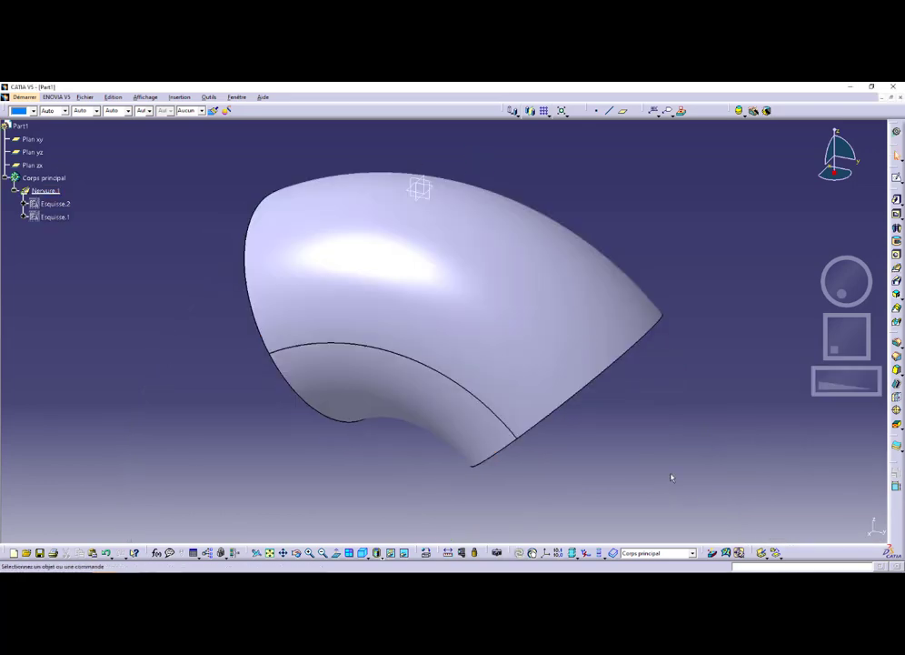
{"action": "middle_click_drag", "start_coordinate": [671, 477], "coordinate": [418, 378]}
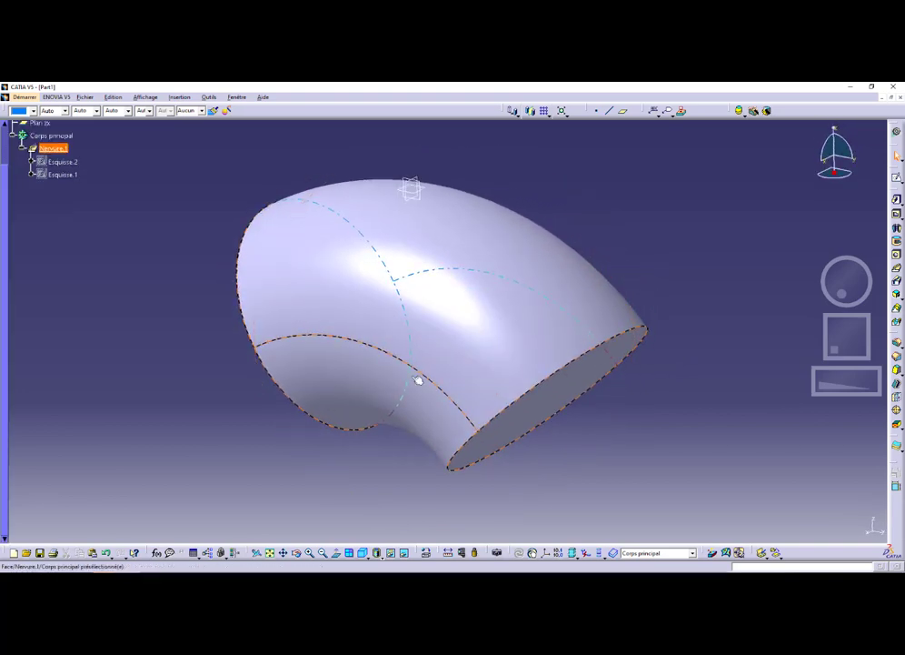
{"action": "left_click", "coordinate": [183, 421]}
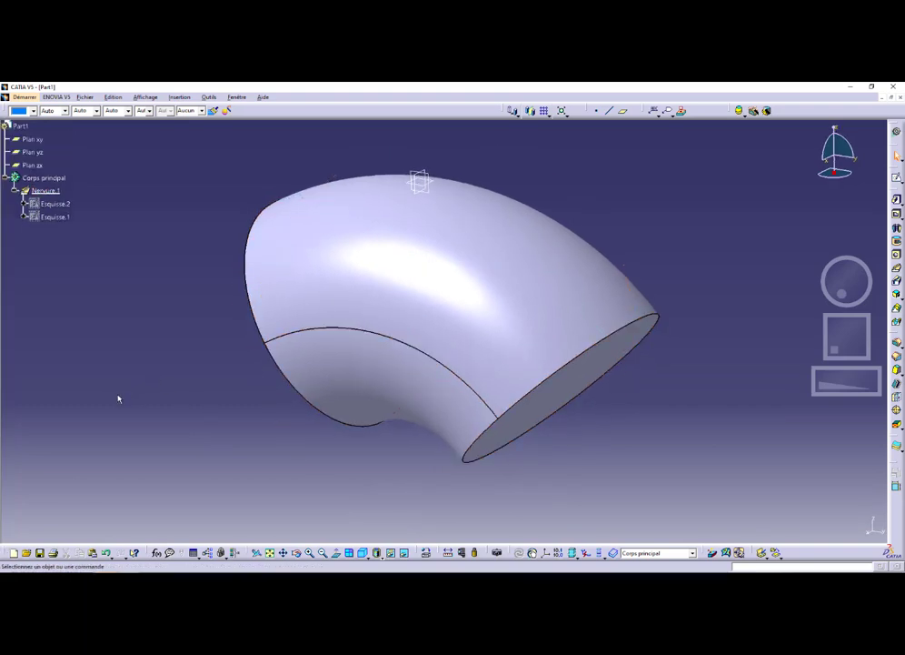
Step: Rename the part by setting its product reference to "Couvercle calculatrice"
{"action": "right_click", "coordinate": [20, 126]}
{"action": "left_click", "coordinate": [50, 168]}
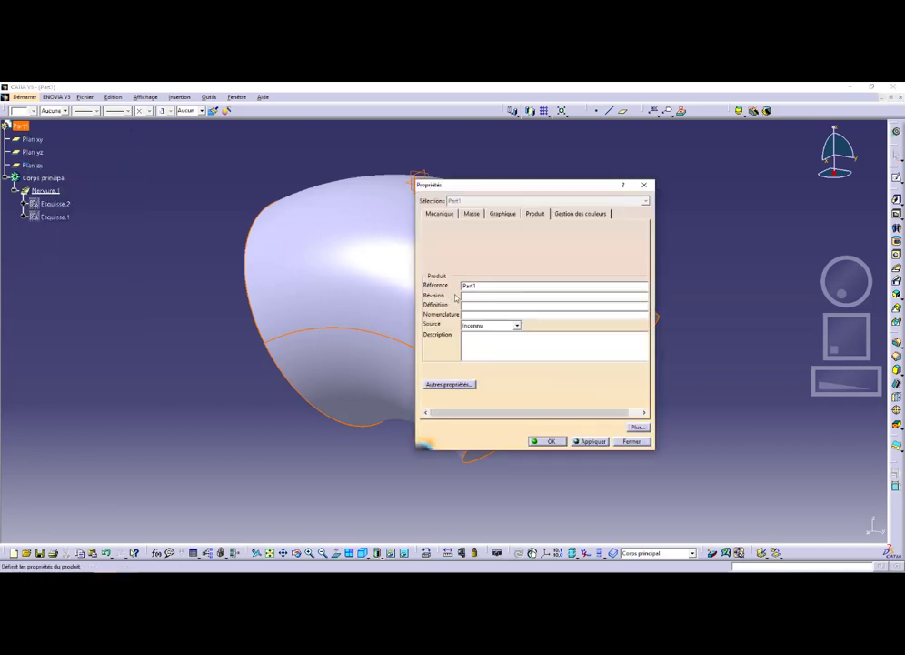
{"action": "type", "text": "C"}
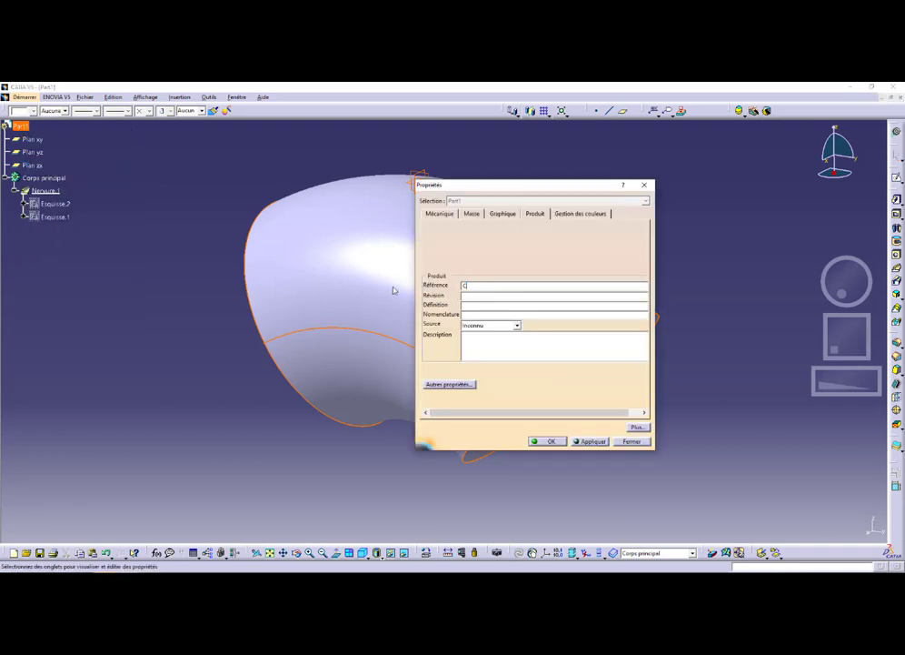
{"action": "type", "text": "ouvercle calculatrice"}
{"action": "left_click", "coordinate": [546, 441]}
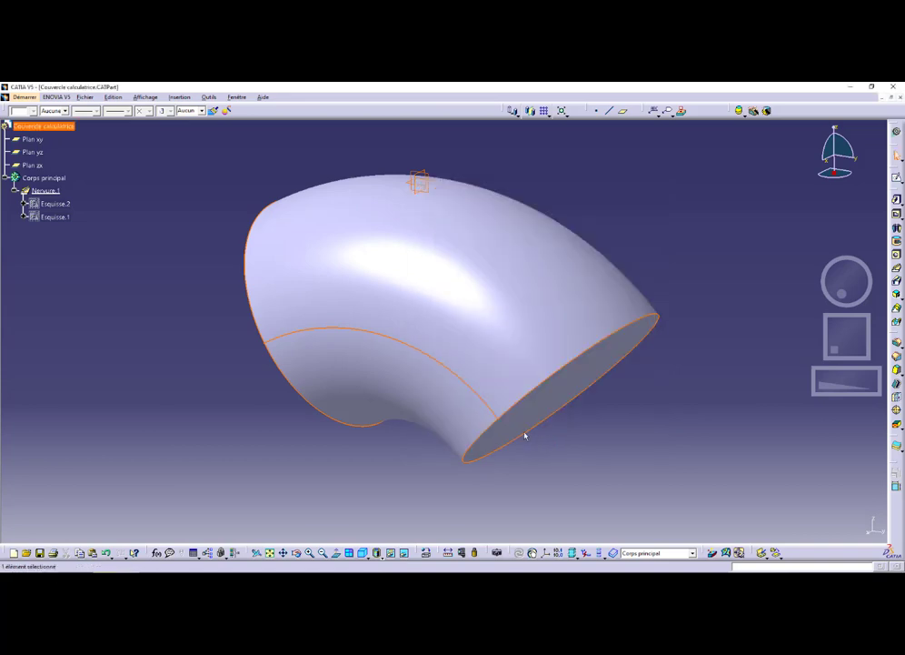
Step: Save the part as "08-Couvercle calculatrice" in the 001-Exercices-PartDesign-1 folder
{"action": "left_click", "coordinate": [85, 97]}
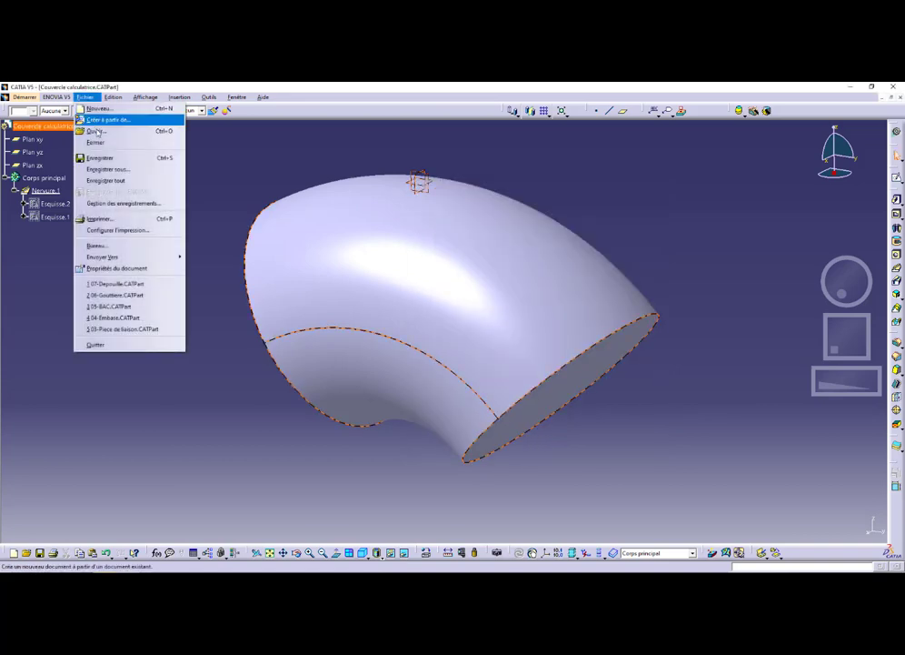
{"action": "left_click", "coordinate": [106, 158]}
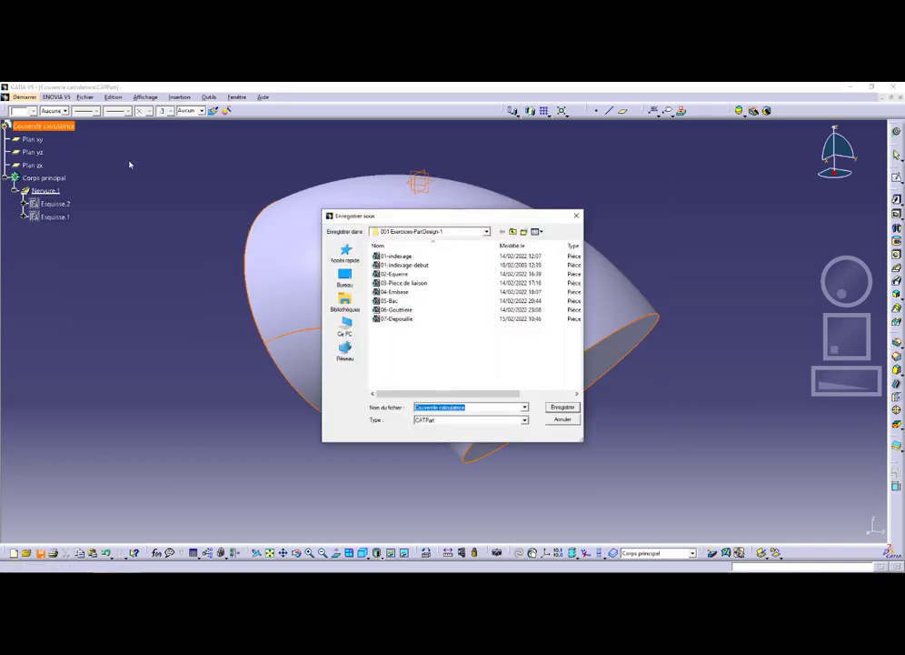
{"action": "left_click", "coordinate": [415, 407]}
{"action": "type", "text": "00"}
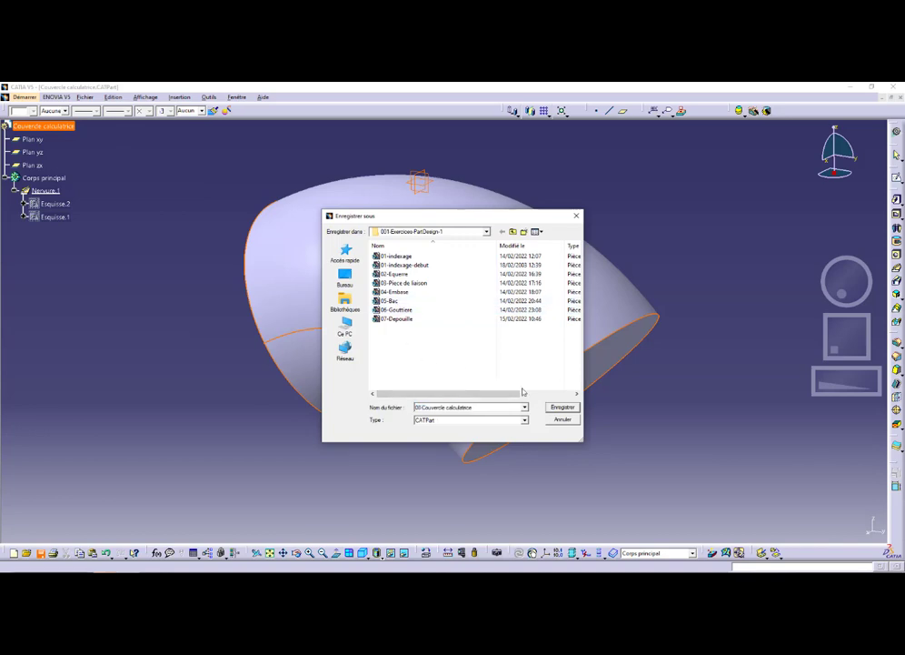
{"action": "left_click", "coordinate": [551, 411]}
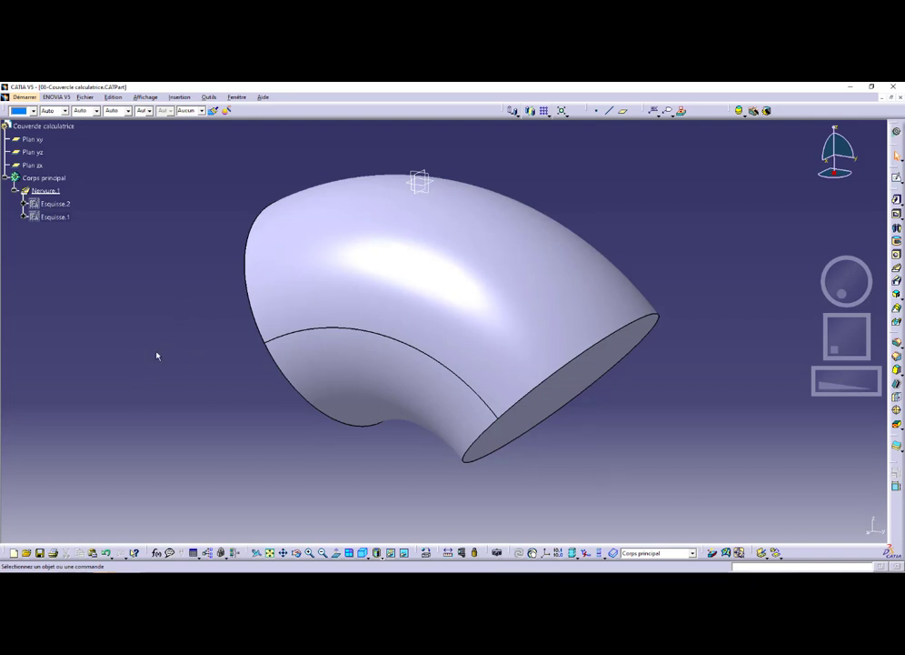
Step: Consult the exercise PDF for the next modelling instruction after the rib
{"action": "key", "text": "alt+Tab"}
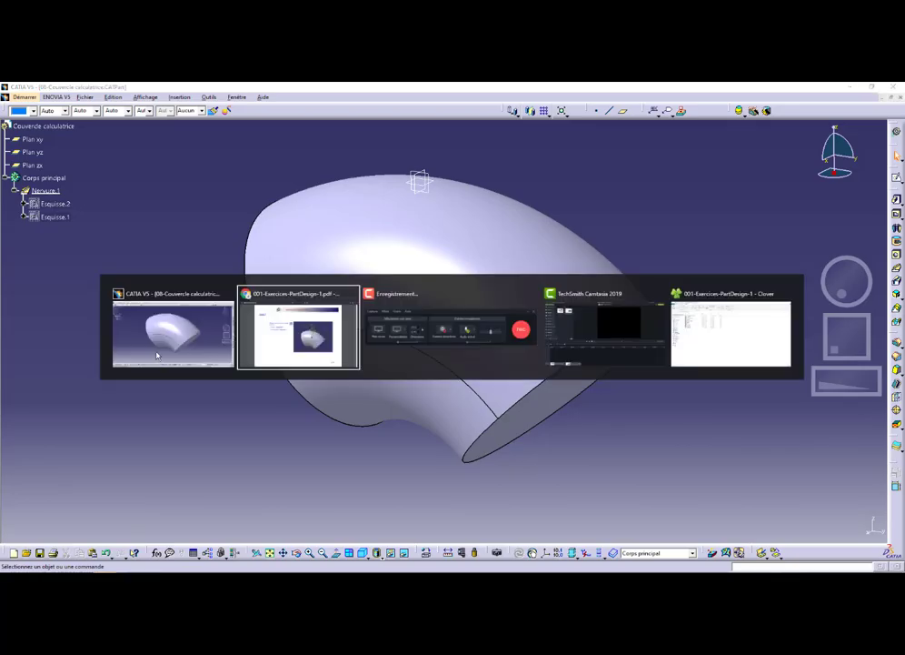
{"action": "key", "text": "Right"}
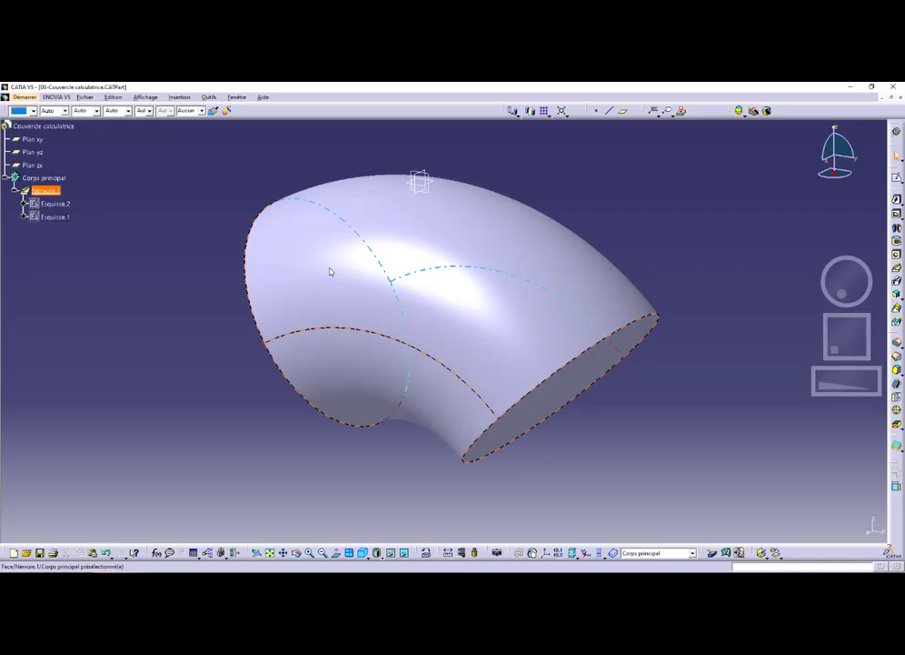
Step: Open a new sketch on Plan xy and orient it normal to the sketch plane, with the origin in sight
{"action": "left_click", "coordinate": [181, 228]}
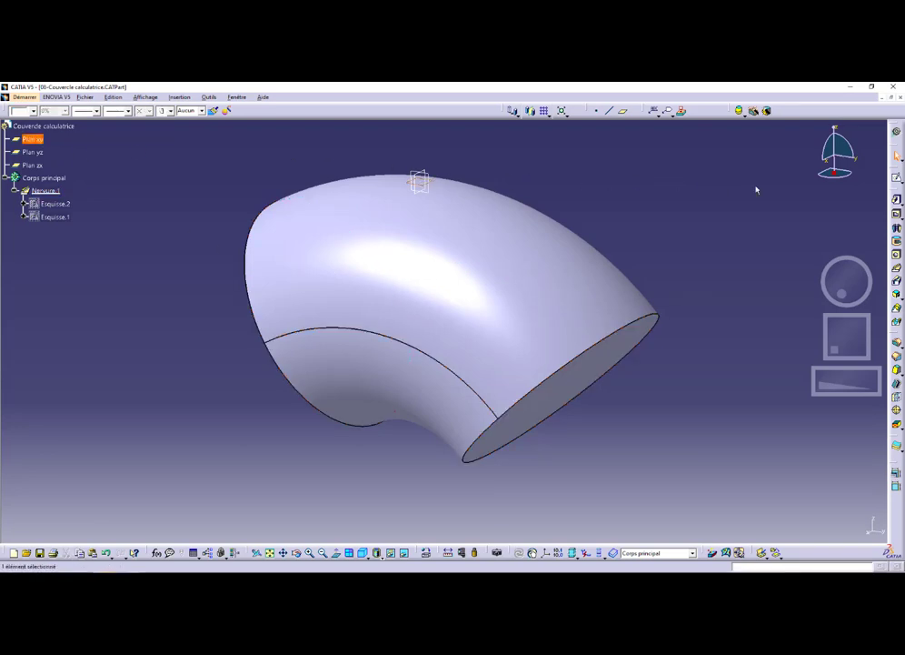
{"action": "left_click", "coordinate": [896, 179]}
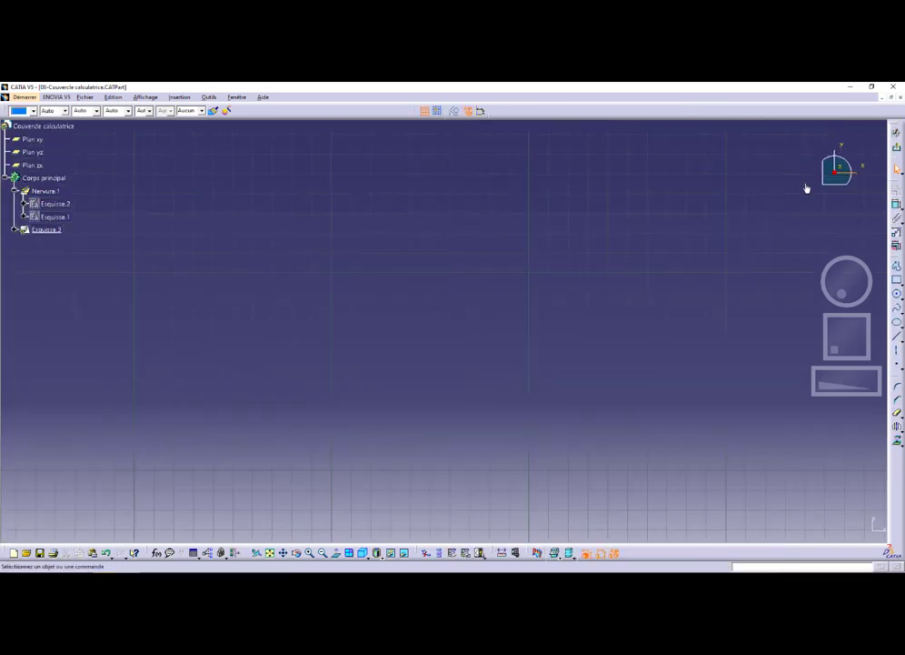
{"action": "left_click", "coordinate": [336, 554]}
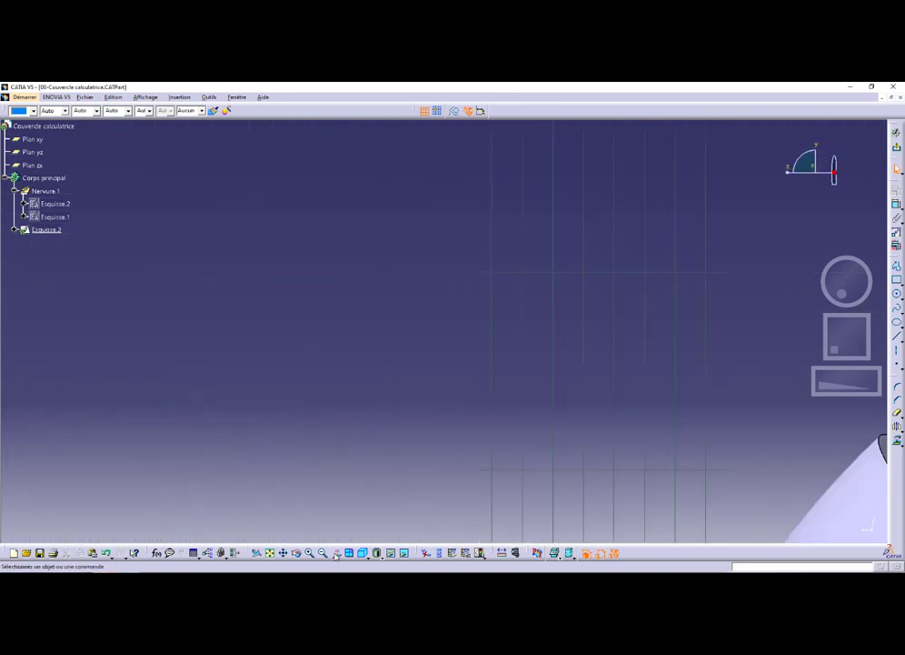
{"action": "left_click", "coordinate": [336, 554]}
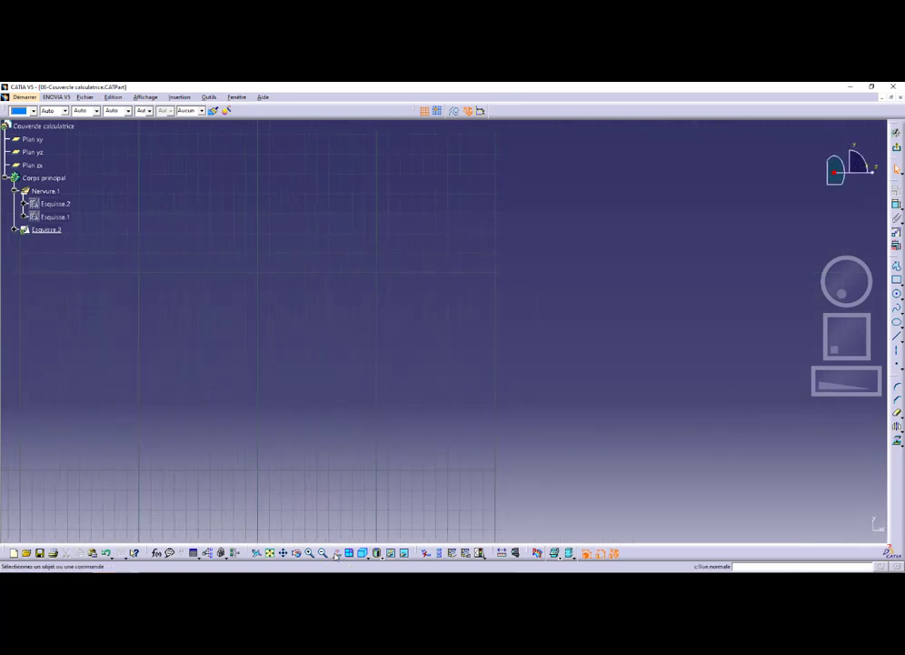
{"action": "left_click", "coordinate": [271, 553]}
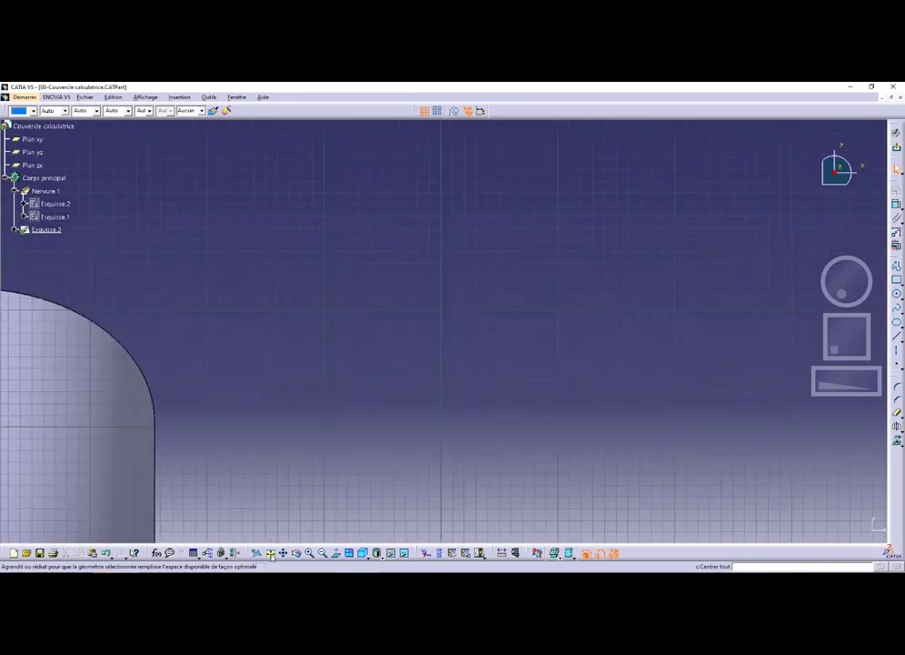
{"action": "scroll", "coordinate": [437, 372], "scroll_direction": "up", "scroll_amount": 5}
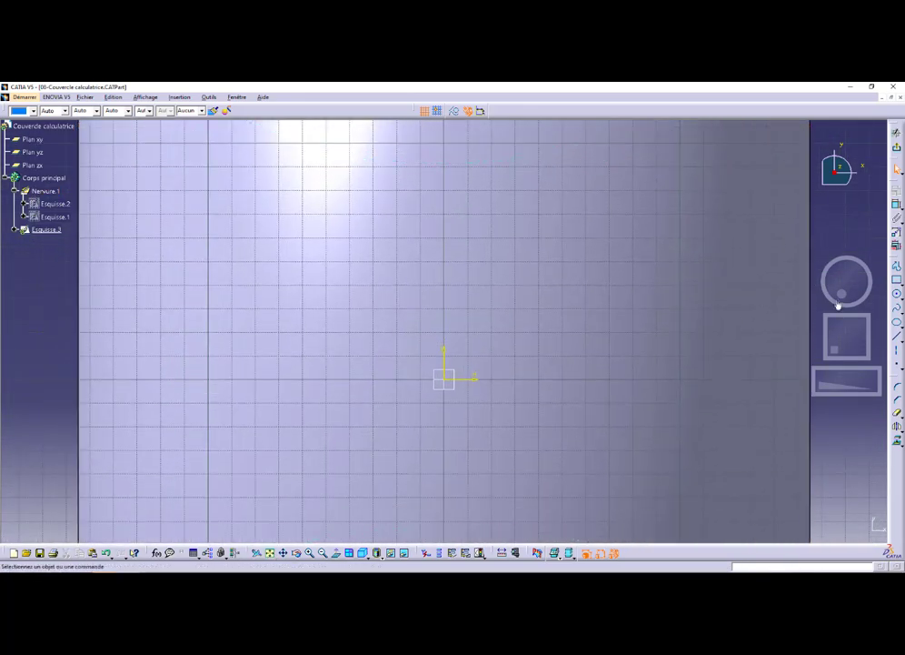
Step: Sketch a U-shaped open profile about 40 mm wide around the origin, with two vertical sides and a horizontal base
{"action": "left_click", "coordinate": [897, 265]}
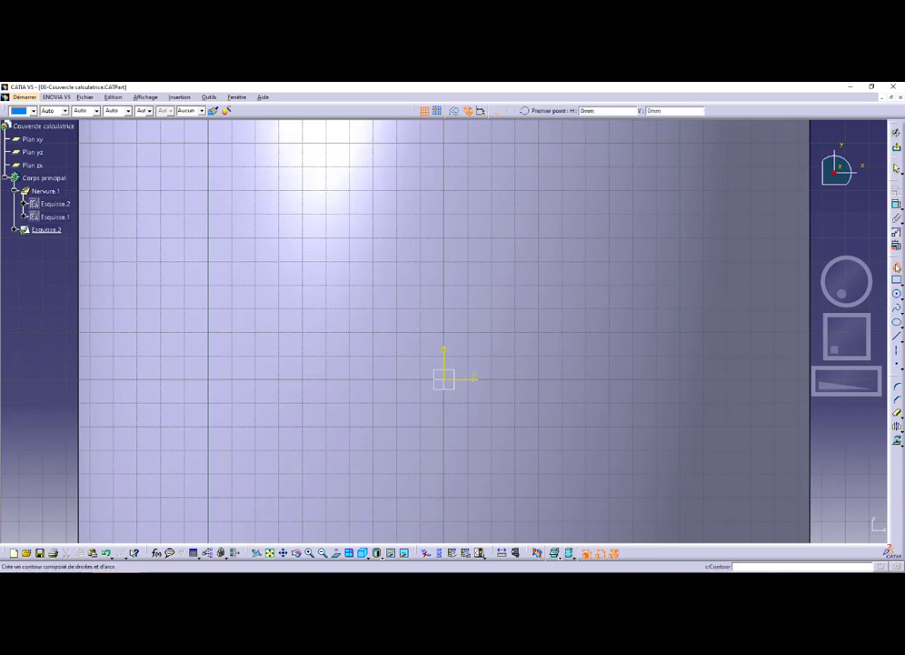
{"action": "left_click", "coordinate": [397, 342]}
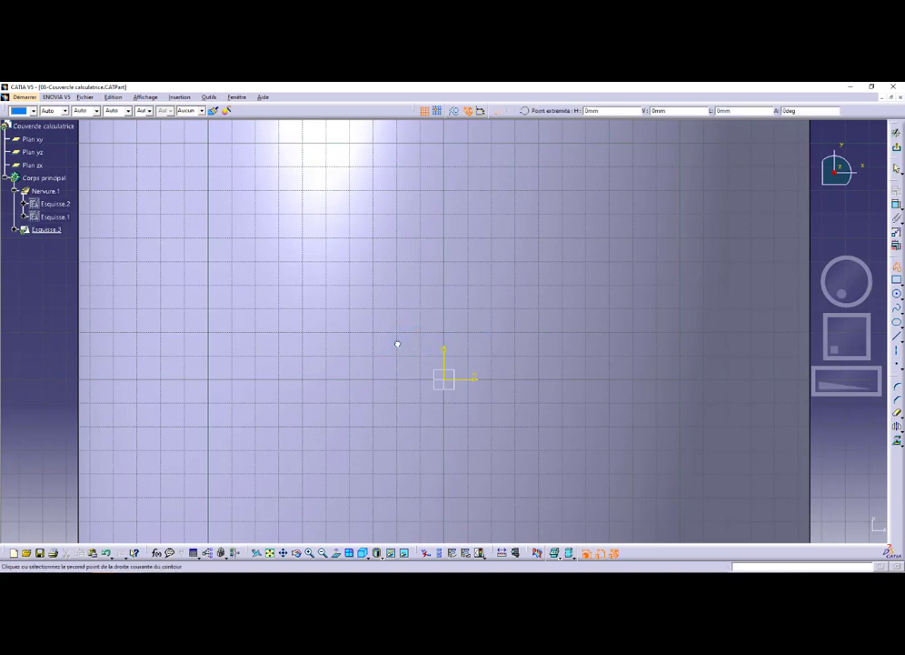
{"action": "left_click", "coordinate": [398, 440]}
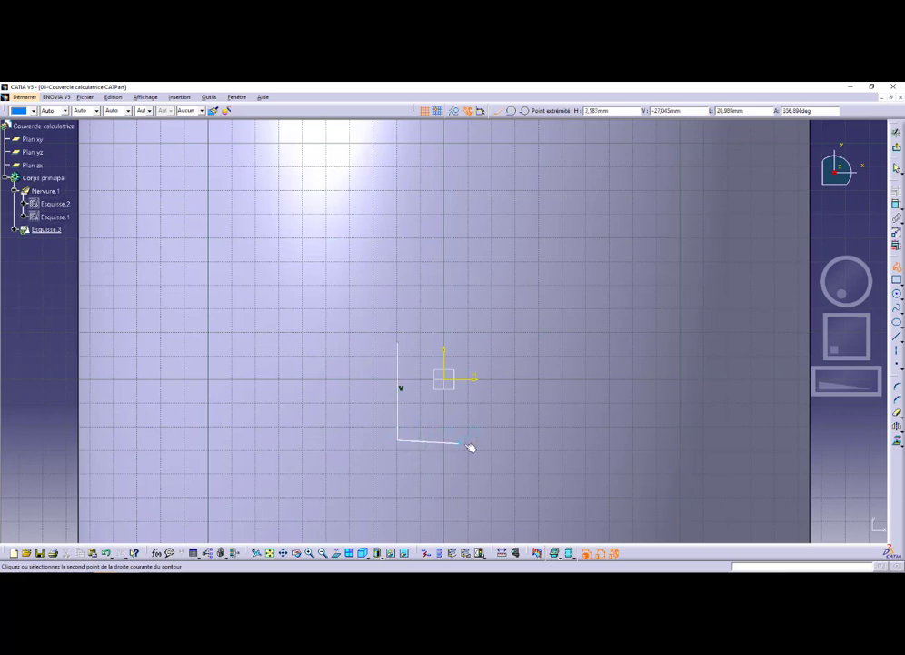
{"action": "left_click", "coordinate": [486, 440]}
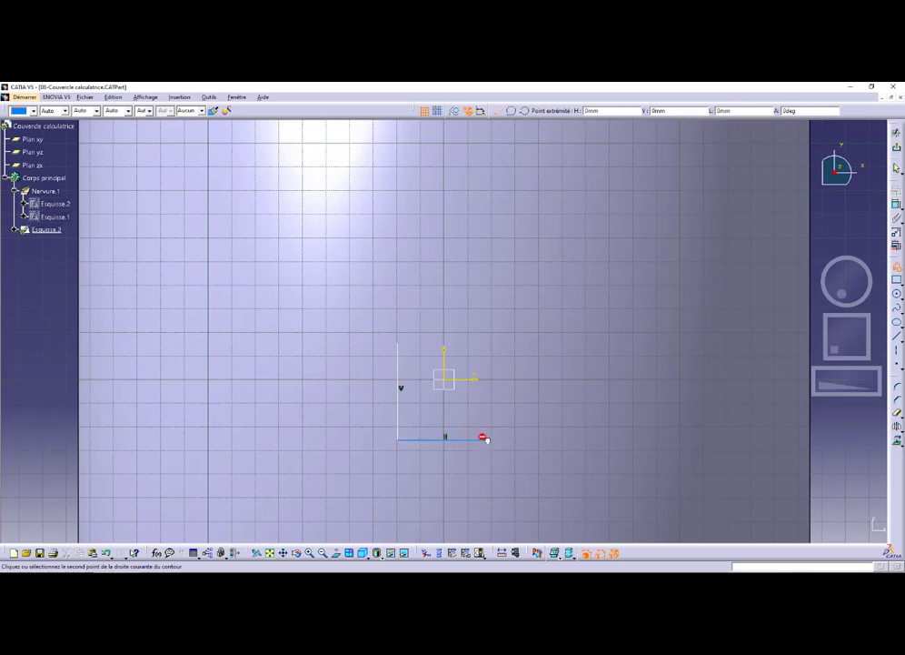
{"action": "left_click", "coordinate": [486, 343]}
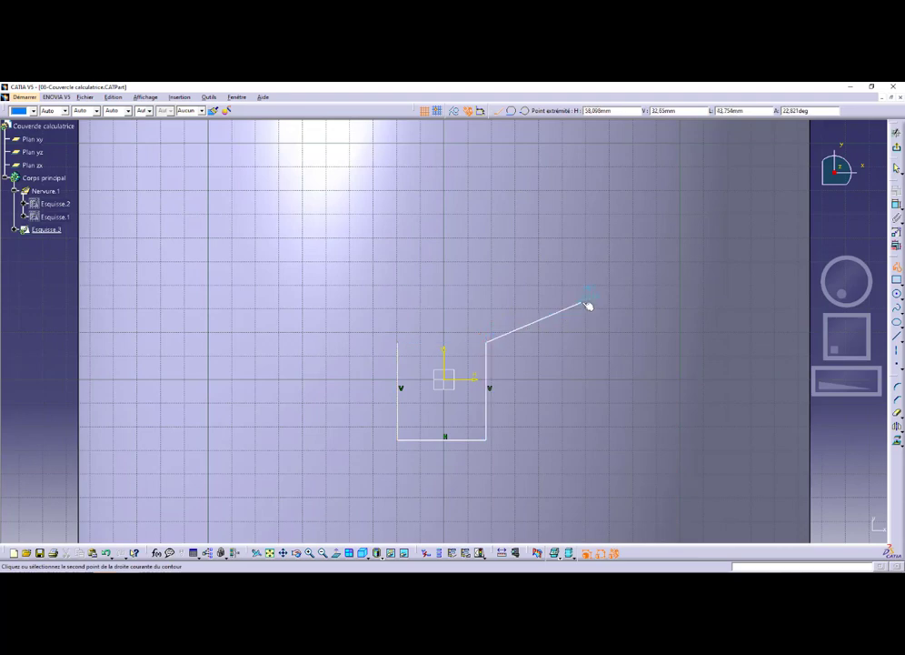
{"action": "key", "text": "Escape"}
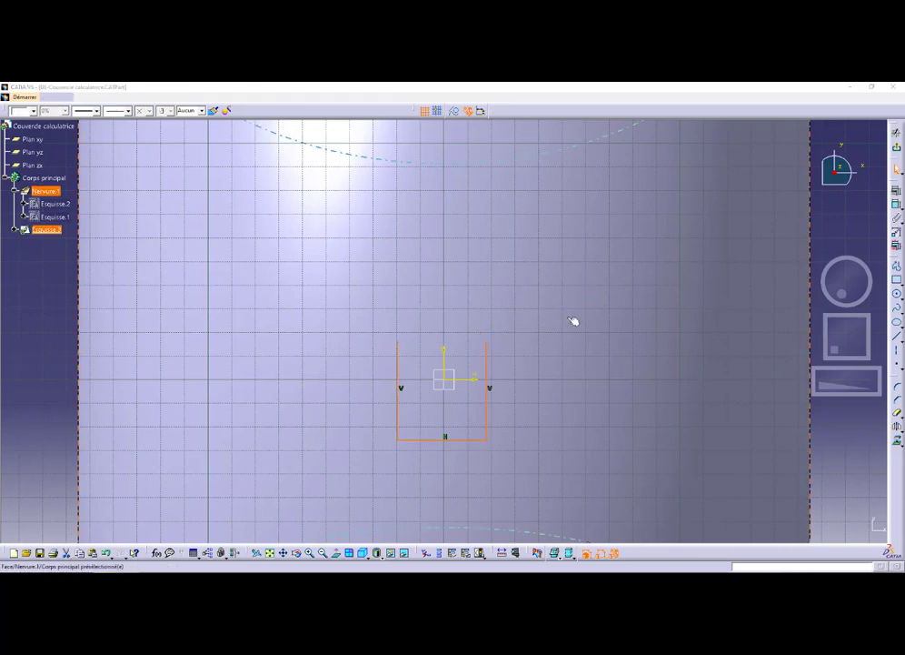
Step: Check the sketch in the exercise PDF and constrain the two vertical sides to be symmetric about the vertical axis
{"action": "key", "text": "alt+Tab"}
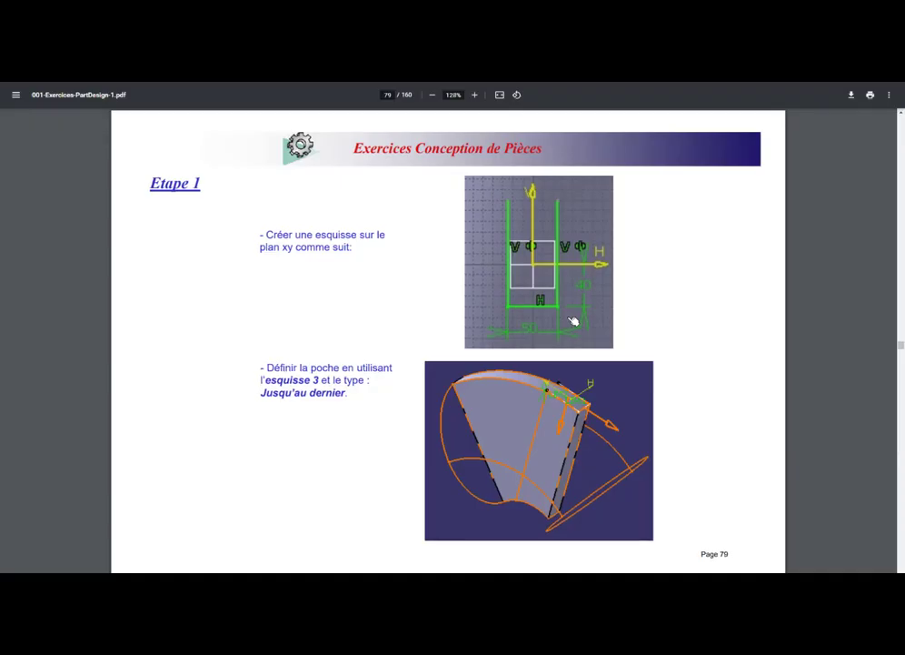
{"action": "key", "text": "alt+Tab"}
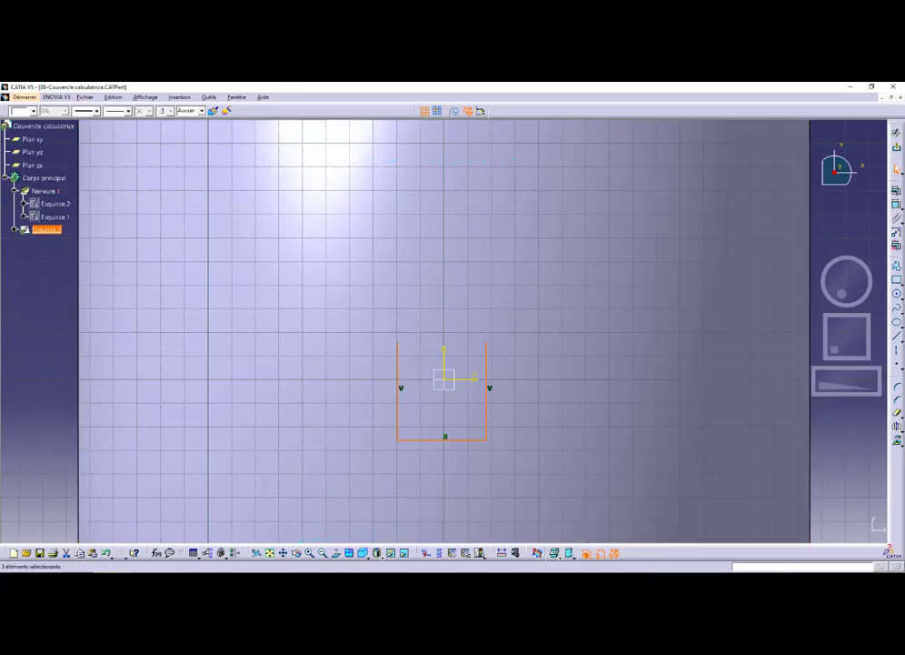
{"action": "left_click", "coordinate": [214, 387]}
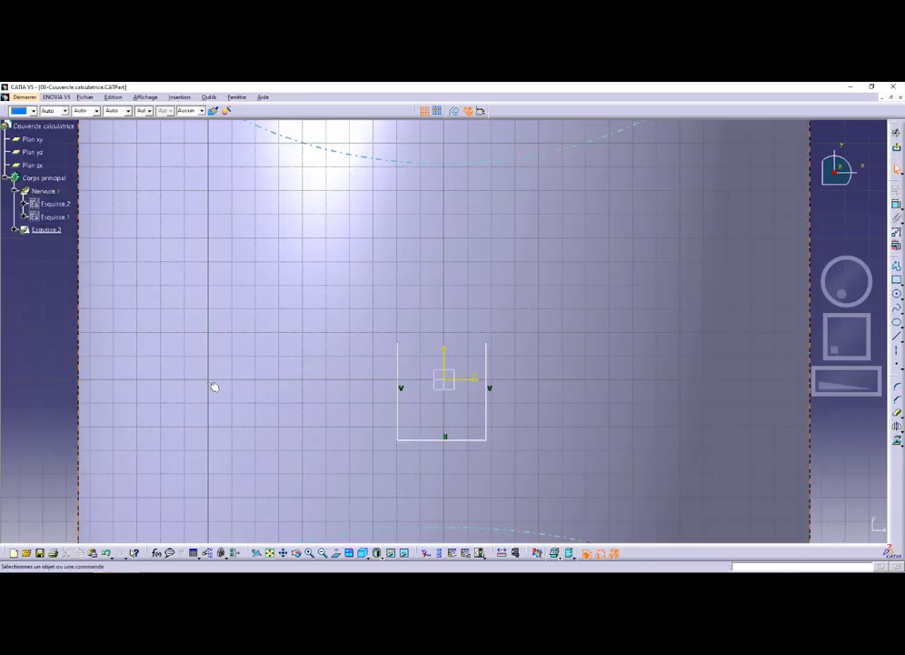
{"action": "left_click", "coordinate": [398, 406]}
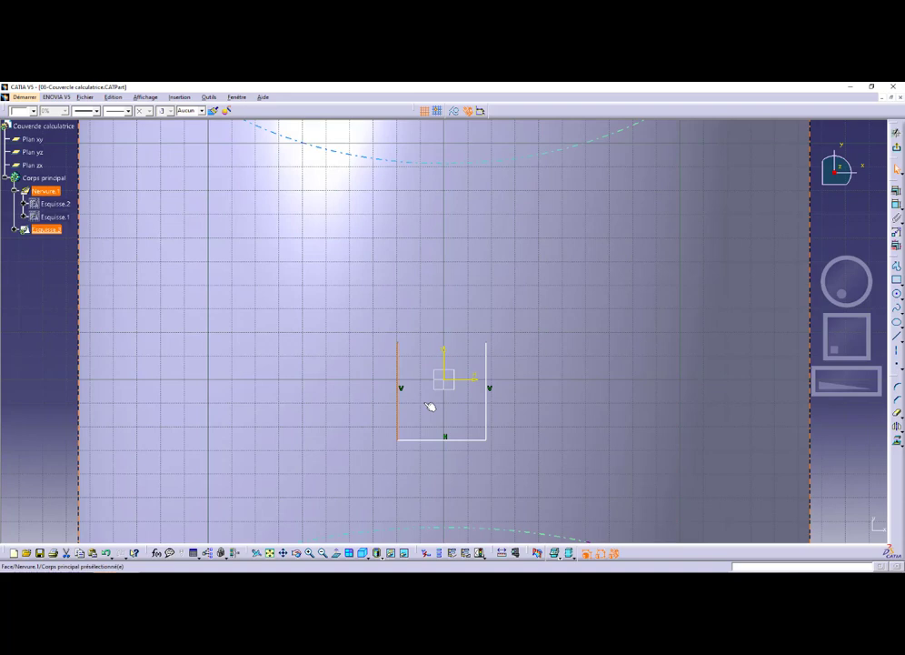
{"action": "left_click", "coordinate": [486, 409], "text": "ctrl"}
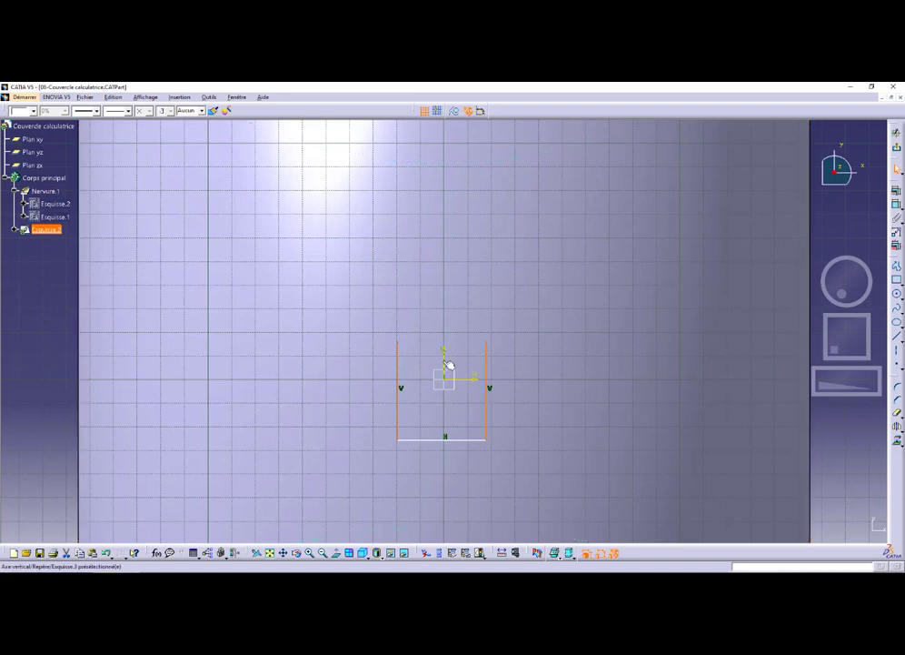
{"action": "left_click", "coordinate": [896, 203]}
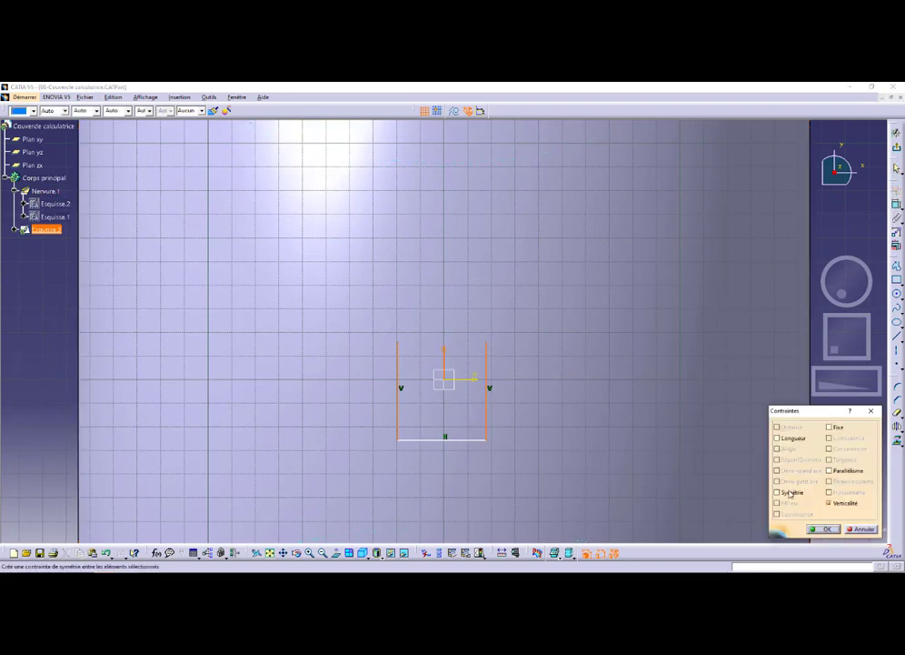
{"action": "left_click", "coordinate": [775, 489]}
{"action": "left_click", "coordinate": [823, 528]}
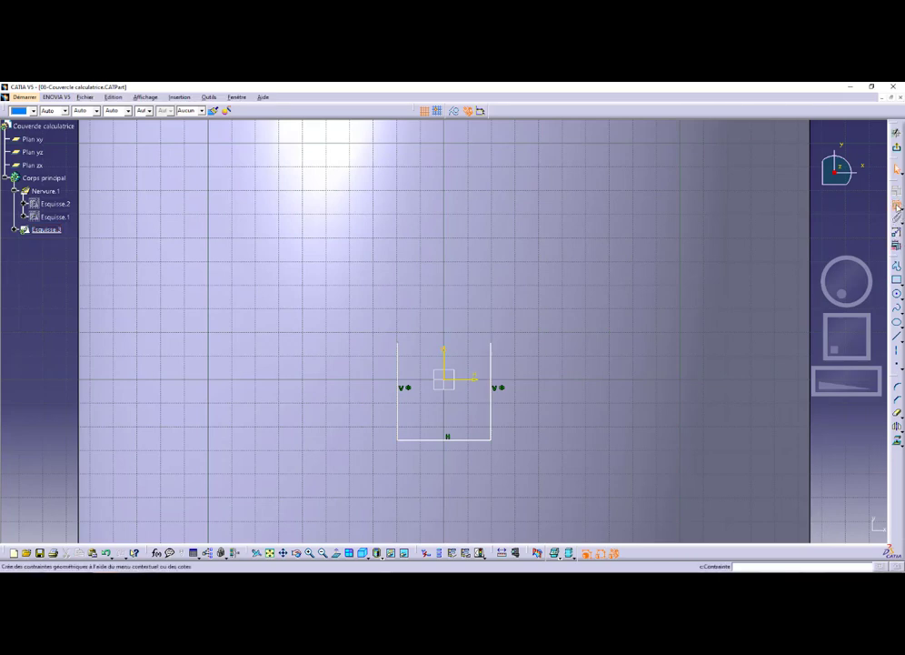
Step: Dimension the distance between the two vertical sides and set it to 50 mm
{"action": "left_click", "coordinate": [398, 418]}
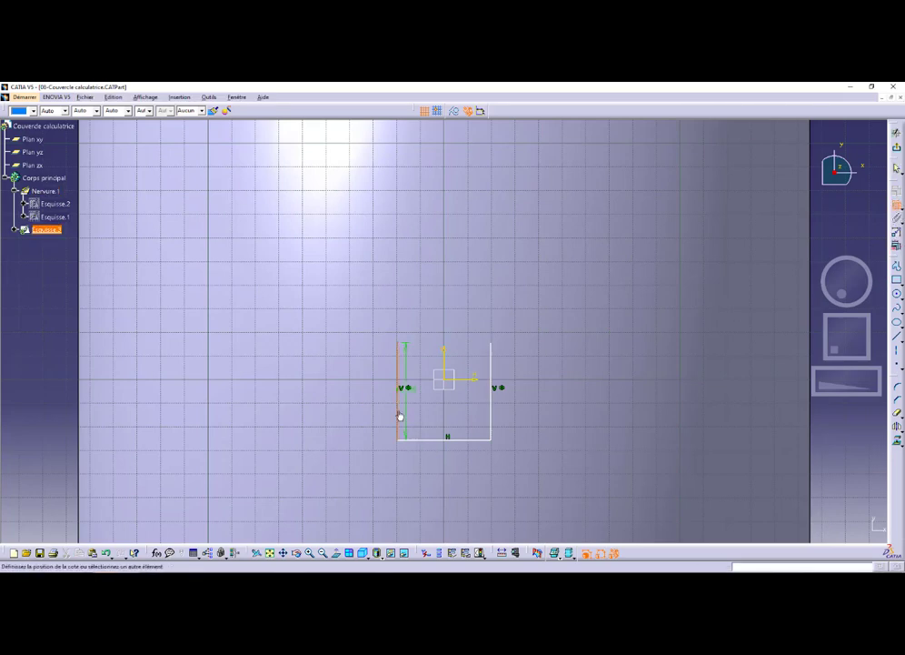
{"action": "left_click", "coordinate": [492, 413]}
{"action": "double_click", "coordinate": [442, 470]}
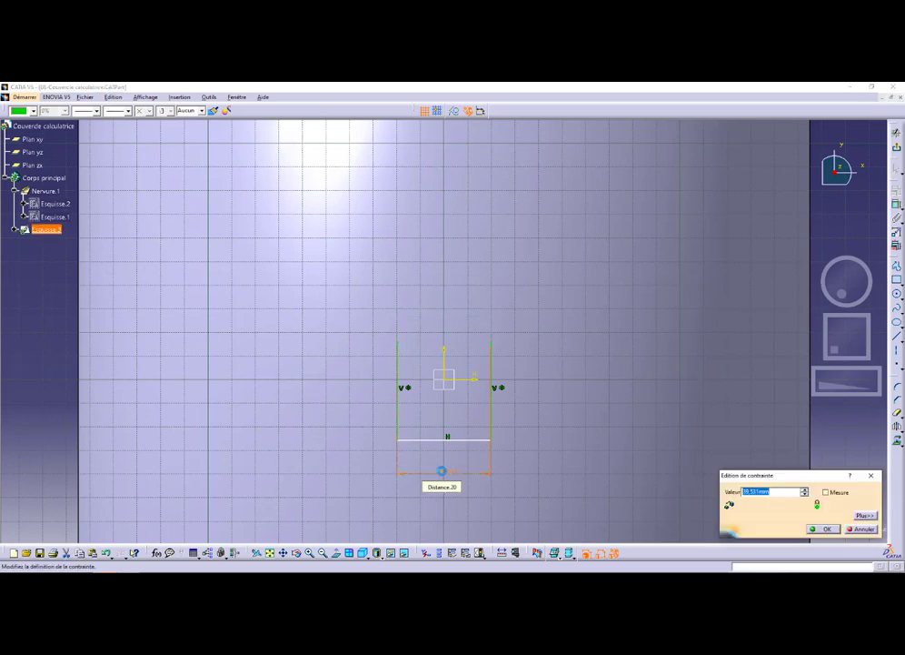
{"action": "type", "text": "50"}
{"action": "key", "text": "Return"}
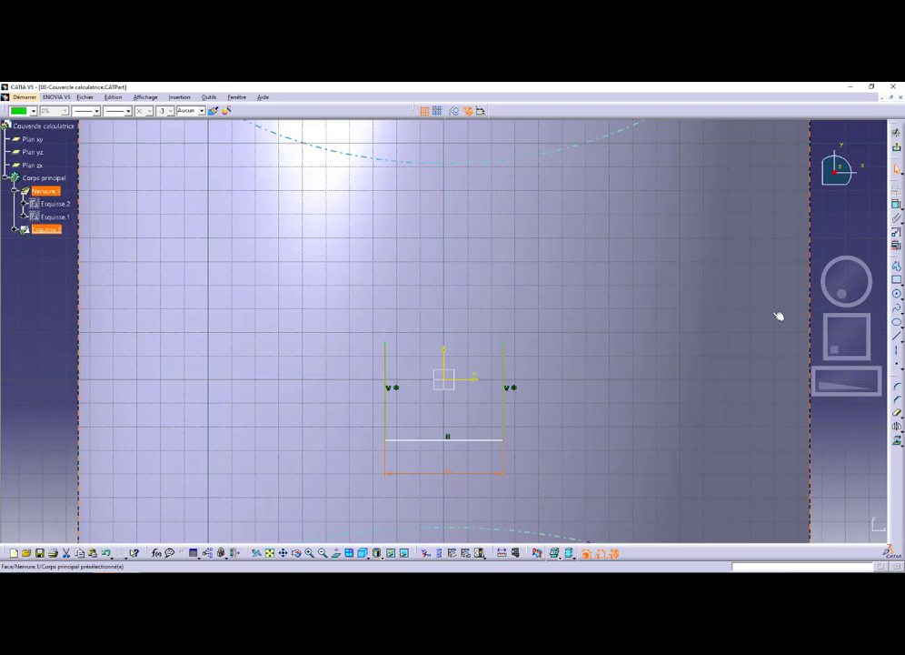
Step: Dimension the base line 40 mm from the horizontal axis and check the sketch against the exercise PDF
{"action": "left_click", "coordinate": [758, 263]}
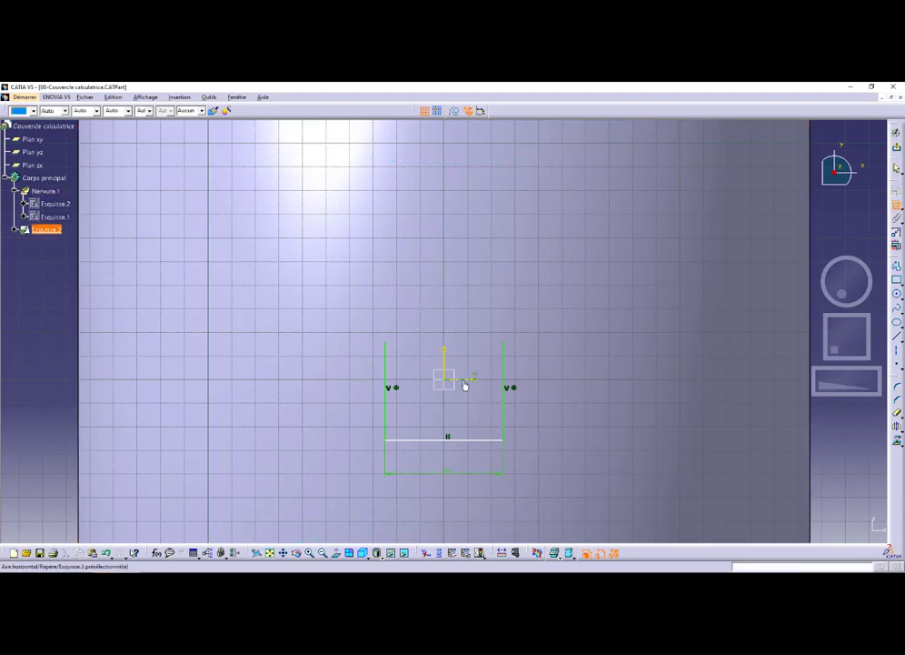
{"action": "left_click", "coordinate": [482, 443]}
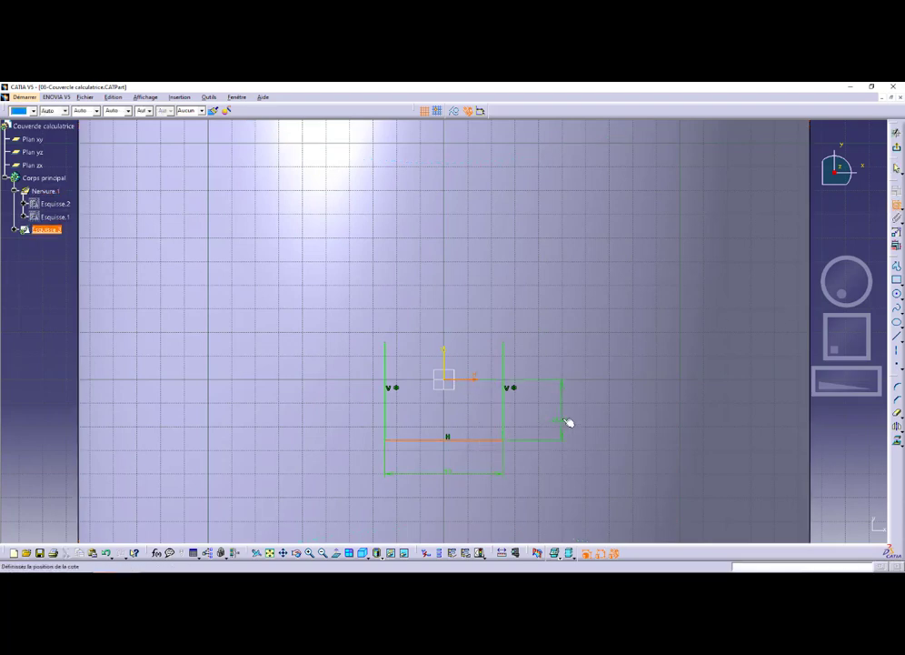
{"action": "left_click", "coordinate": [561, 346]}
{"action": "double_click", "coordinate": [561, 349]}
{"action": "type", "text": "40"}
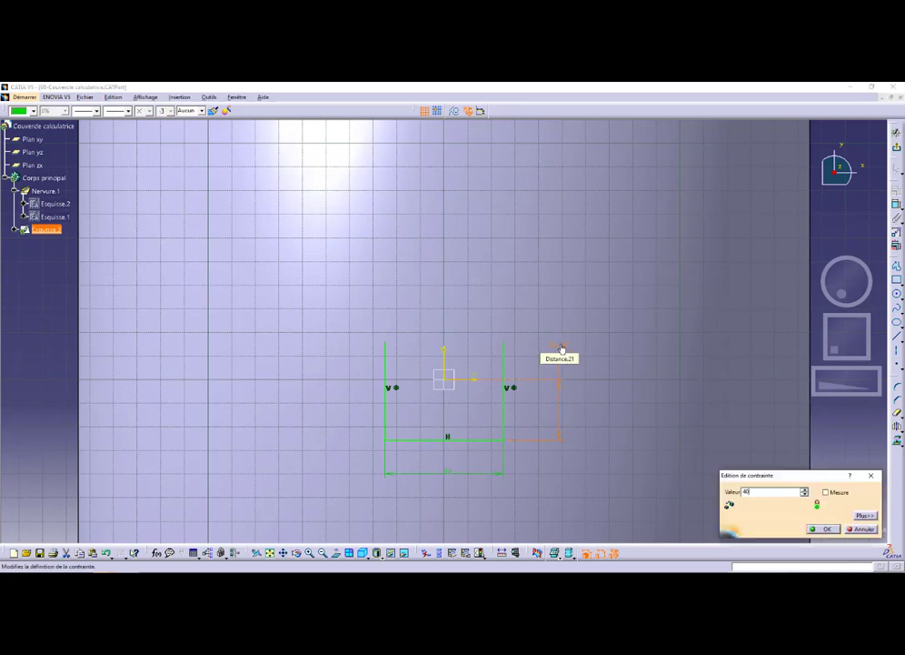
{"action": "key", "text": "Return"}
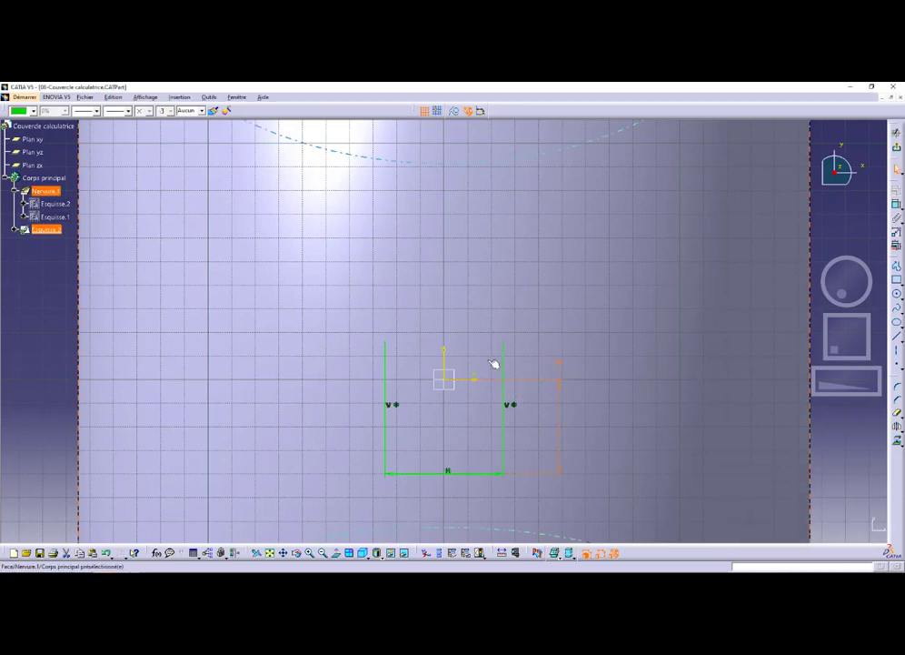
{"action": "key", "text": "alt+Tab"}
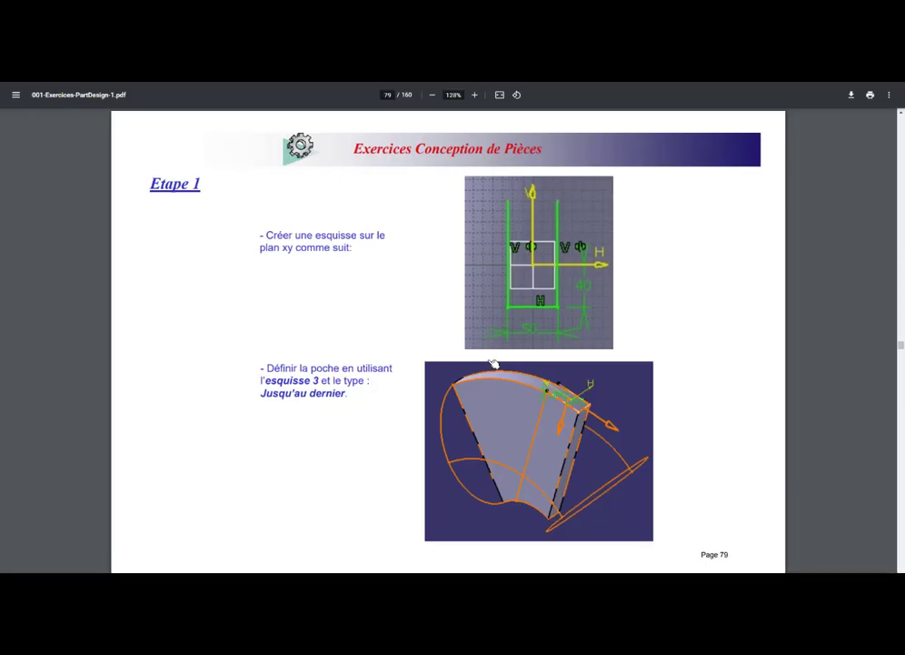
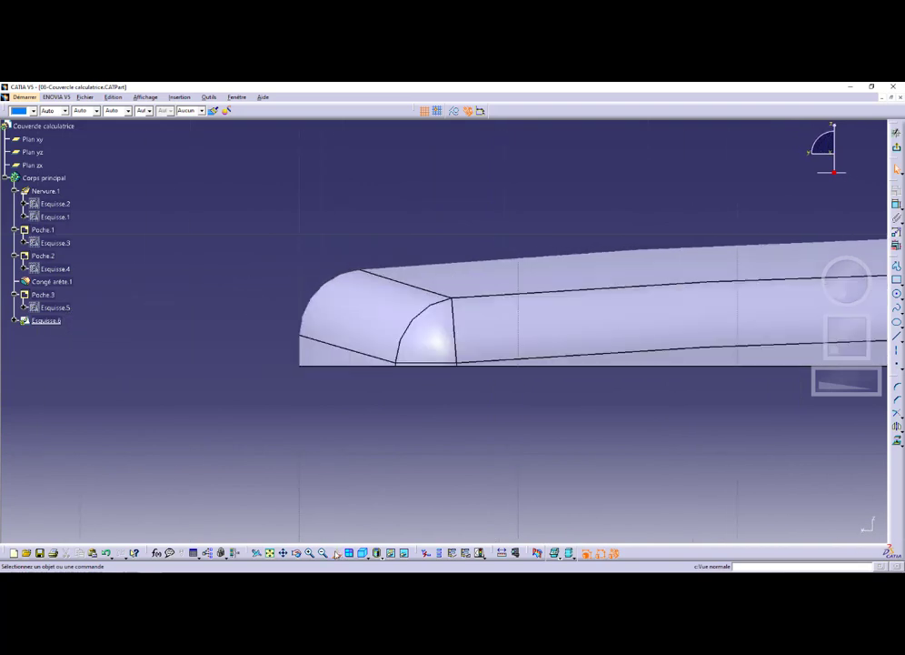
Step: Flip the sketch view, check the exercise PDF, and draw connected horizontal and vertical lines, about 2.6 and 3.8 mm long, below the cover's end
{"action": "left_click", "coordinate": [337, 553]}
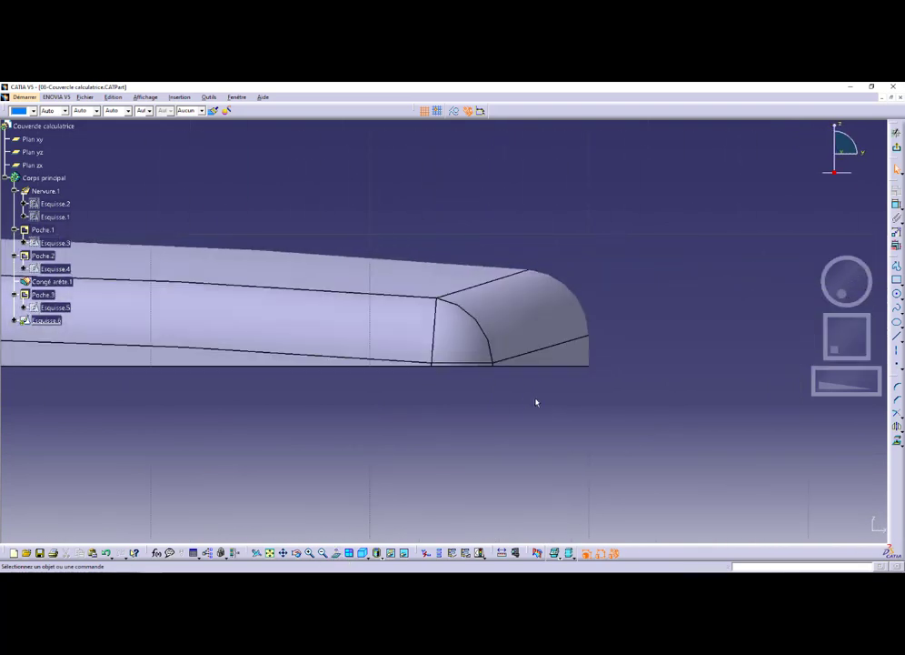
{"action": "middle_click_drag", "start_coordinate": [537, 402], "coordinate": [510, 342], "text": "ctrl"}
{"action": "middle_click_drag", "start_coordinate": [510, 342], "coordinate": [444, 235]}
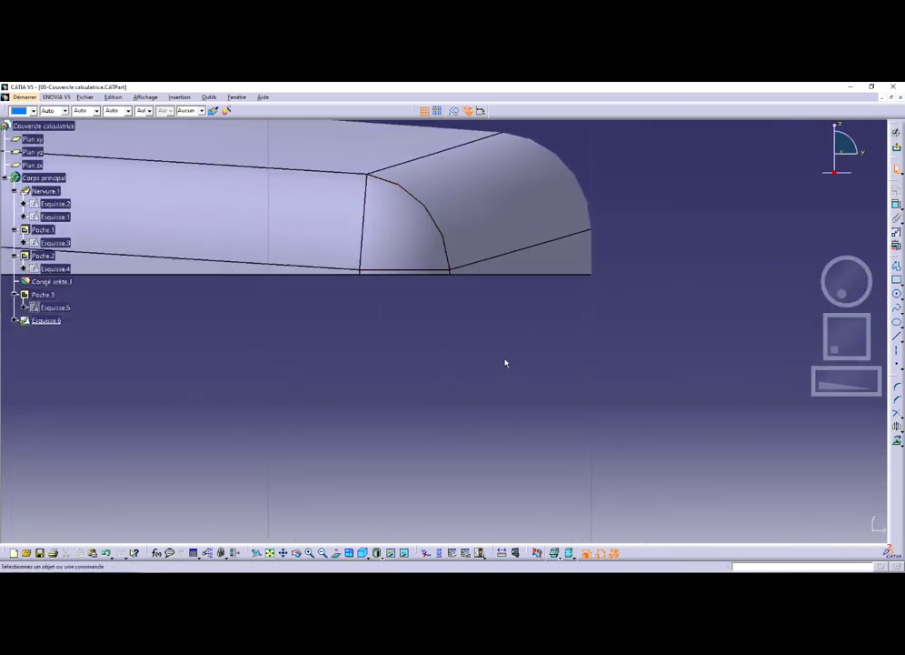
{"action": "key", "text": "alt+Tab"}
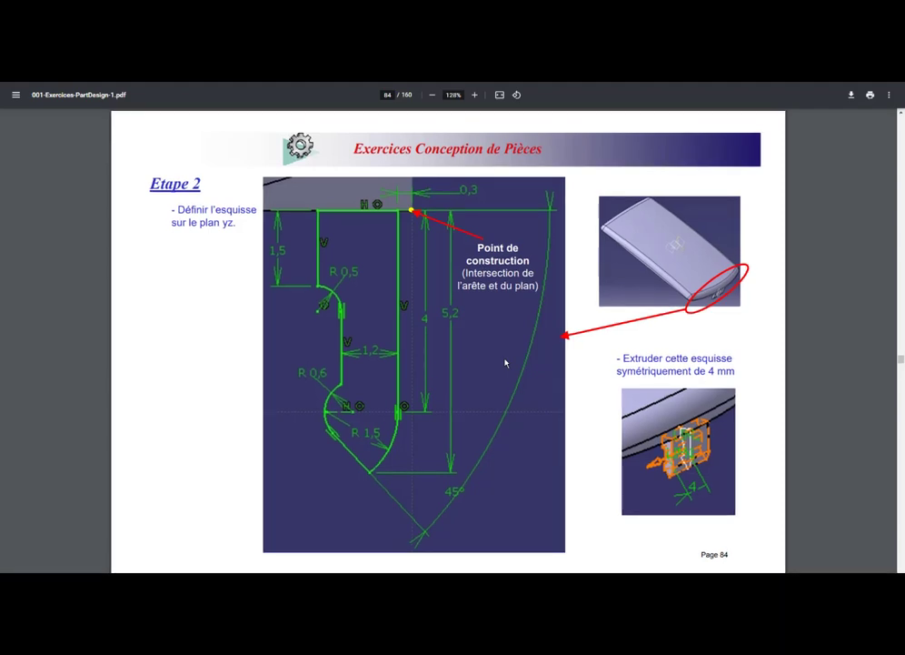
{"action": "key", "text": "alt+Tab"}
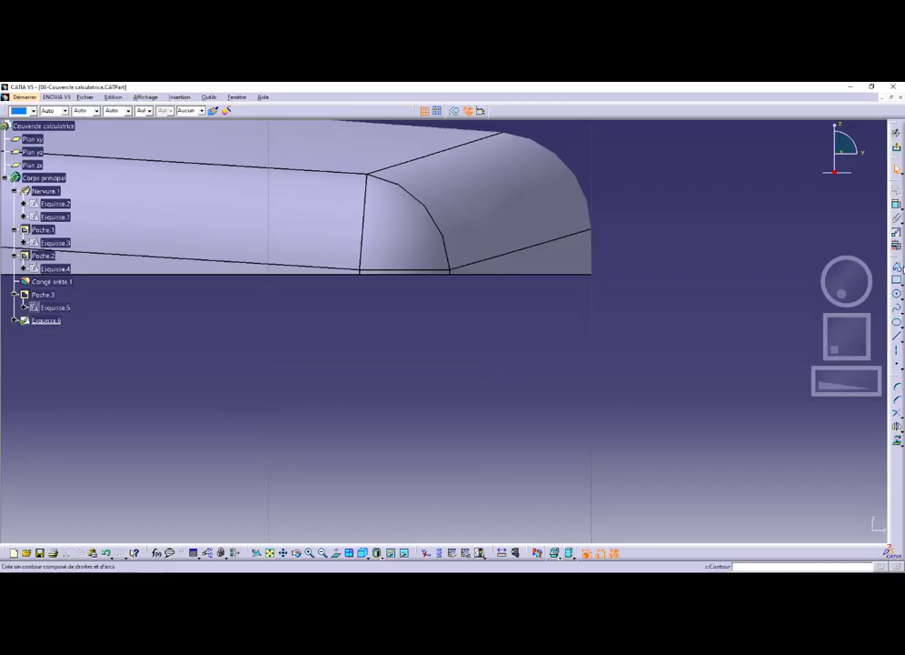
{"action": "left_click", "coordinate": [898, 266]}
{"action": "left_click", "coordinate": [482, 289]}
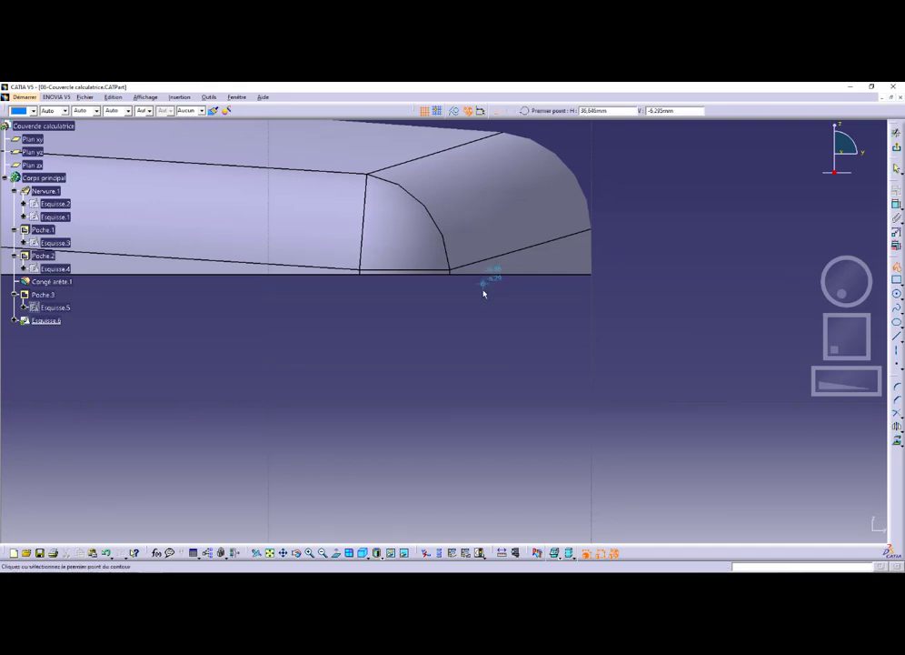
{"action": "left_click", "coordinate": [568, 289]}
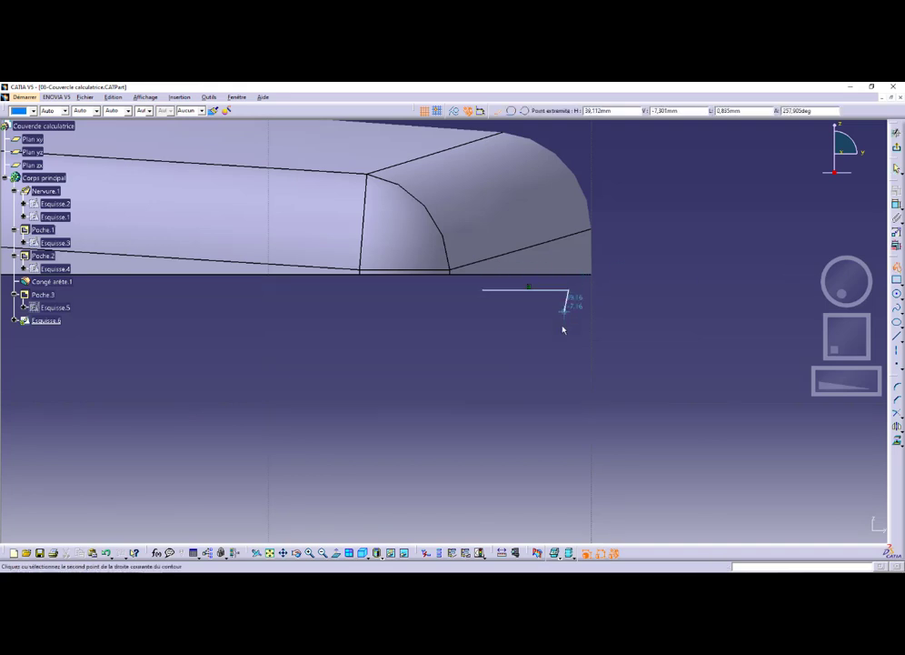
{"action": "left_click", "coordinate": [568, 412]}
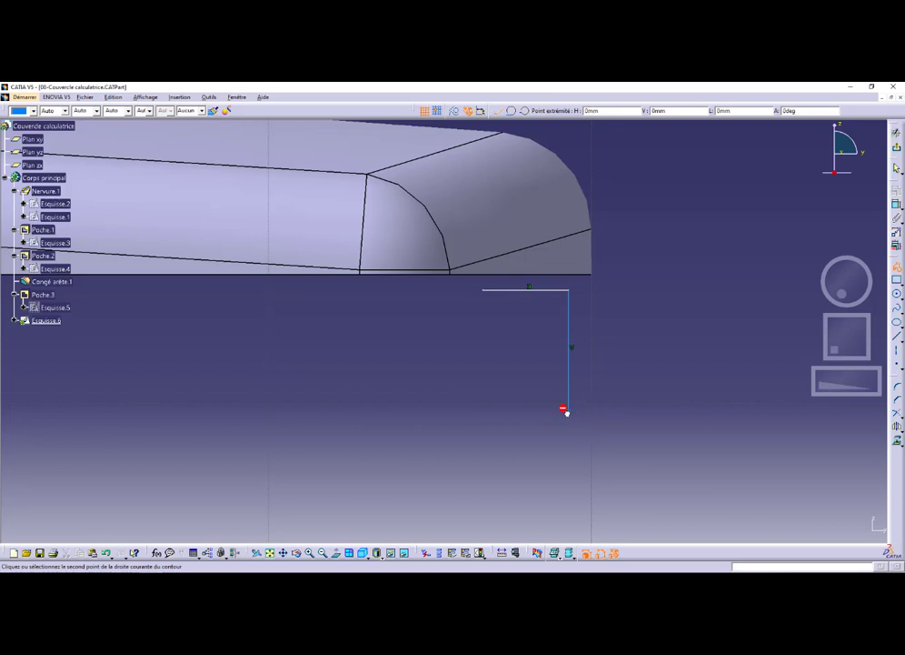
{"action": "key", "text": "Escape"}
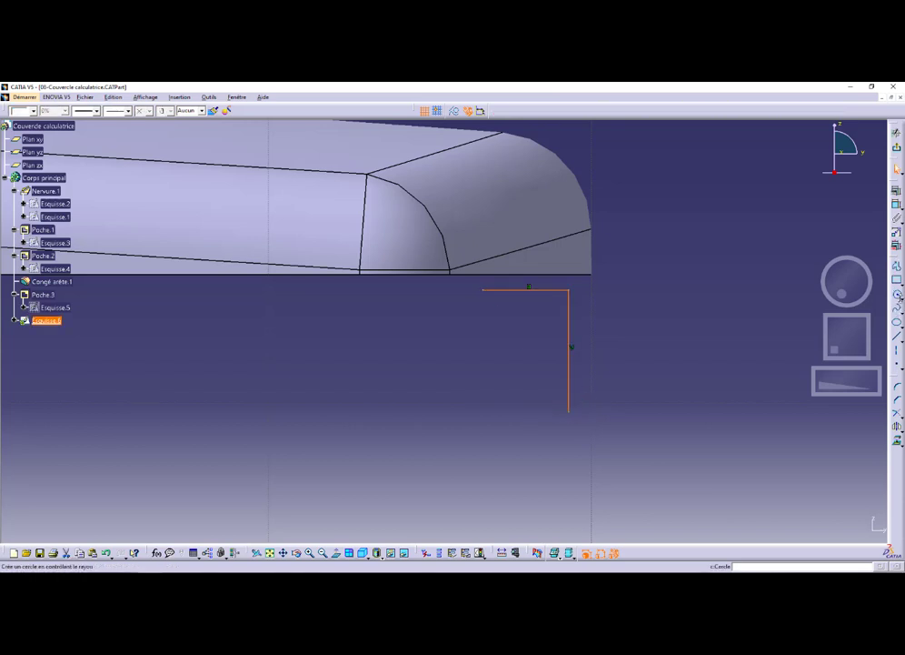
{"action": "left_click", "coordinate": [895, 309]}
{"action": "left_click", "coordinate": [896, 308]}
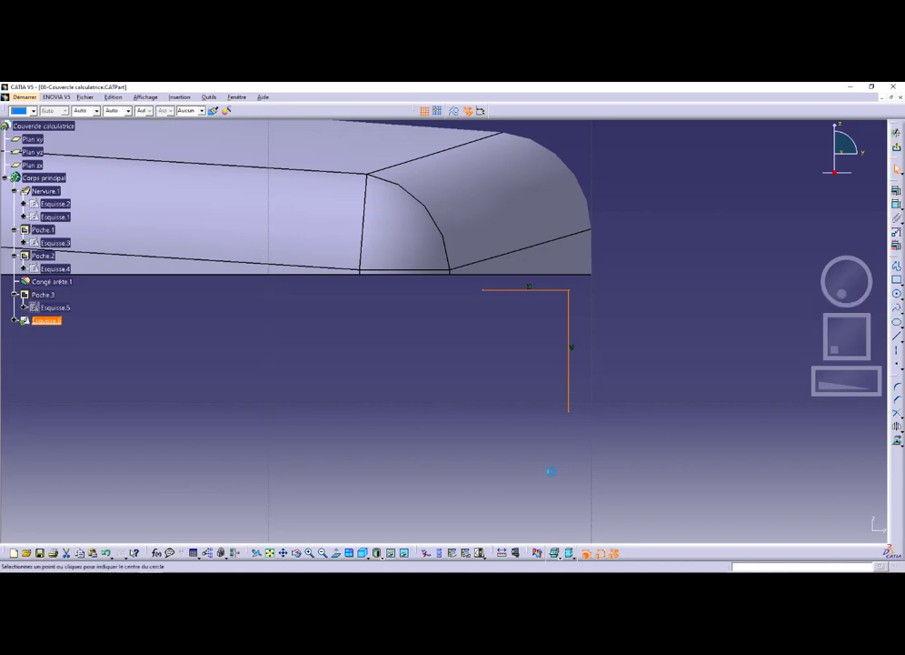
{"action": "left_click", "coordinate": [569, 410]}
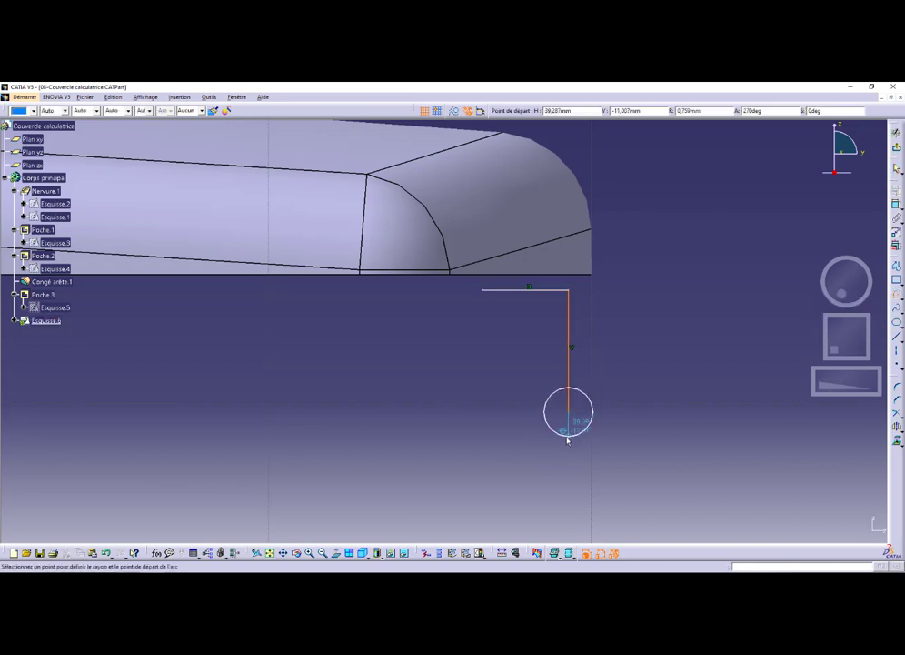
{"action": "key", "text": "Escape"}
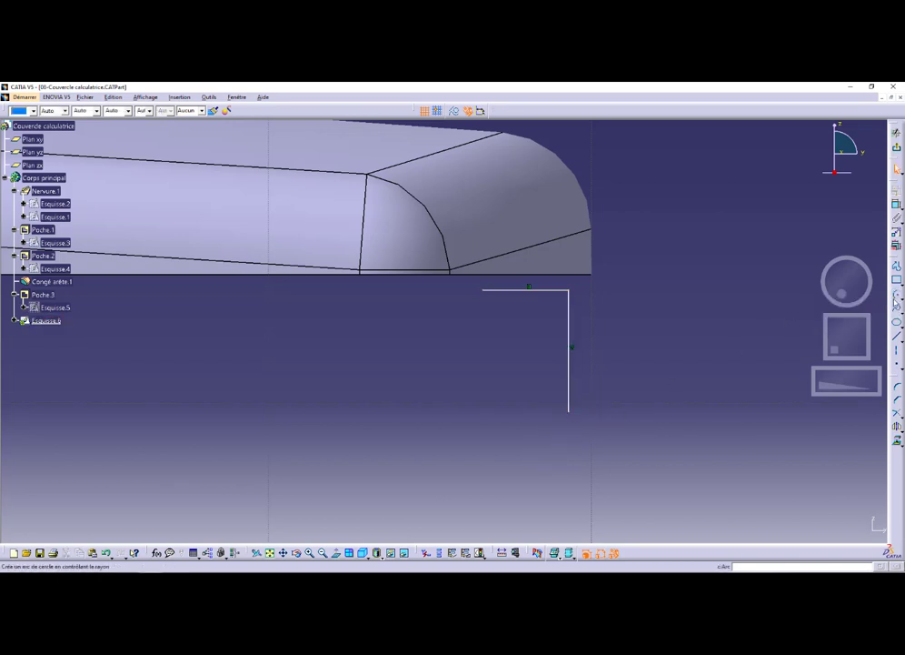
Step: Draw a three-point arc of about 1.7 mm radius from the vertical line's lower end and move its centre to smooth the junction
{"action": "left_click", "coordinate": [897, 308]}
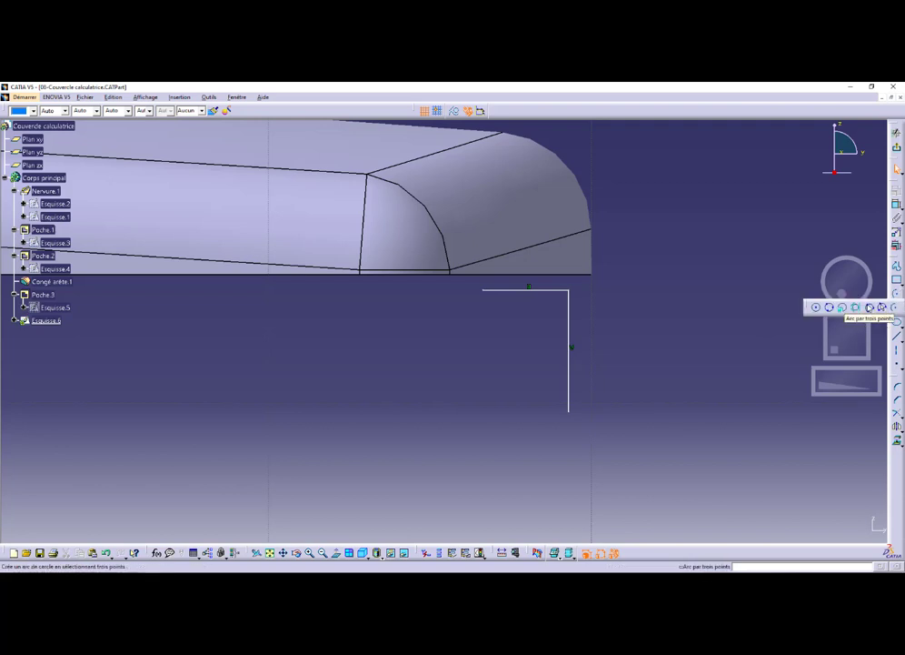
{"action": "left_click", "coordinate": [870, 307]}
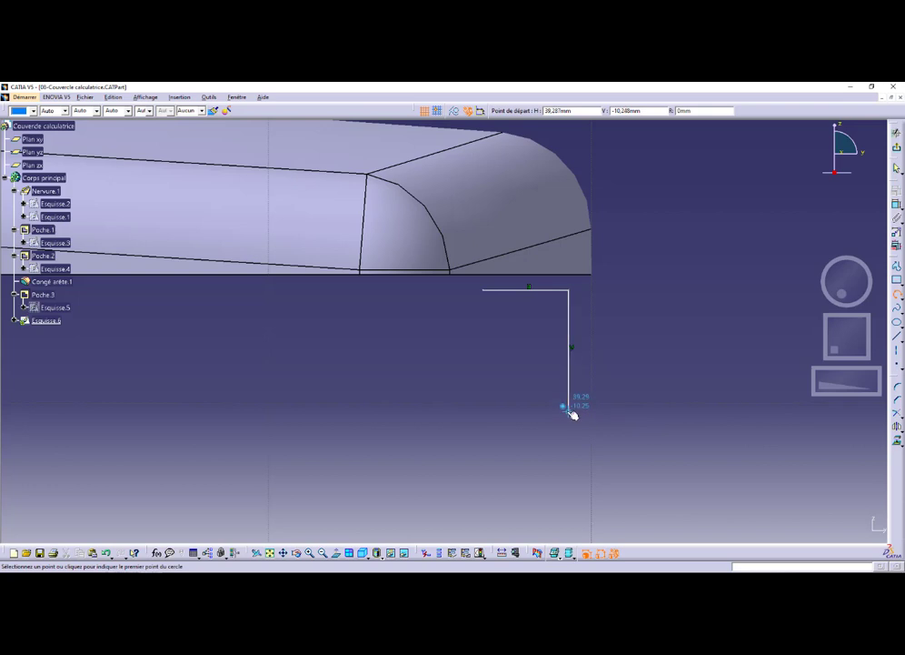
{"action": "left_click", "coordinate": [570, 411]}
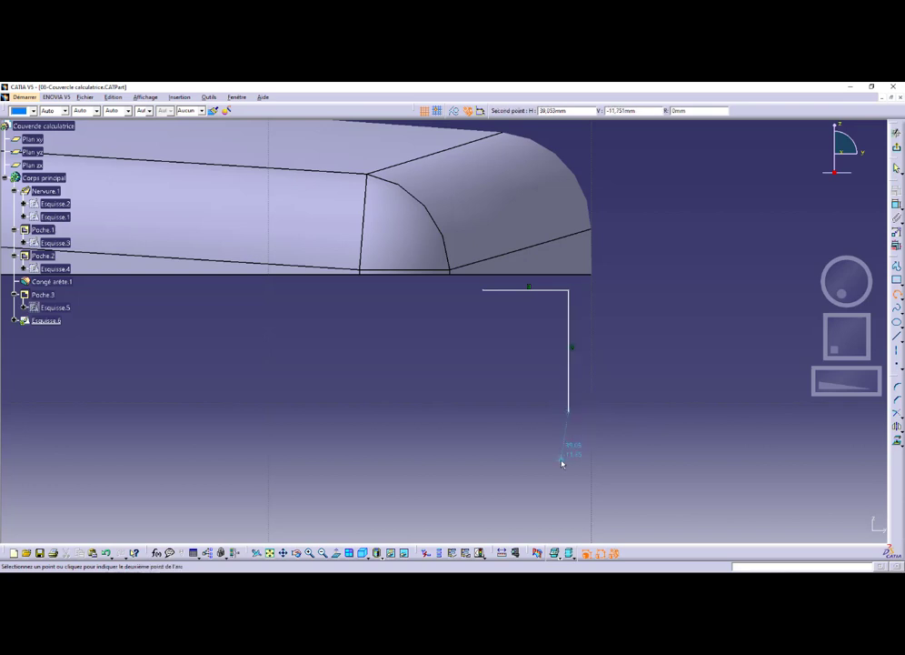
{"action": "left_click", "coordinate": [561, 464]}
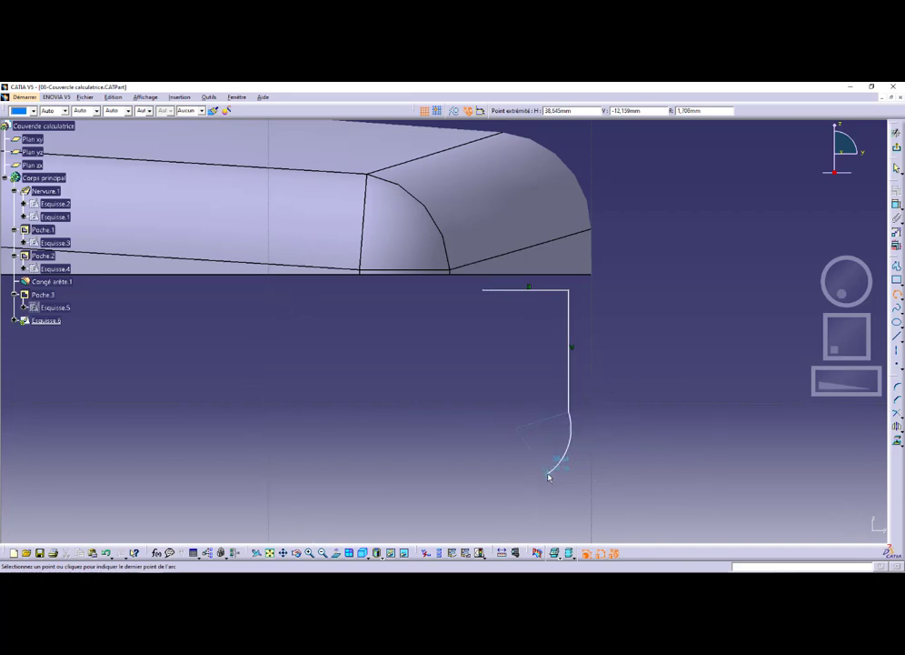
{"action": "left_click", "coordinate": [549, 473]}
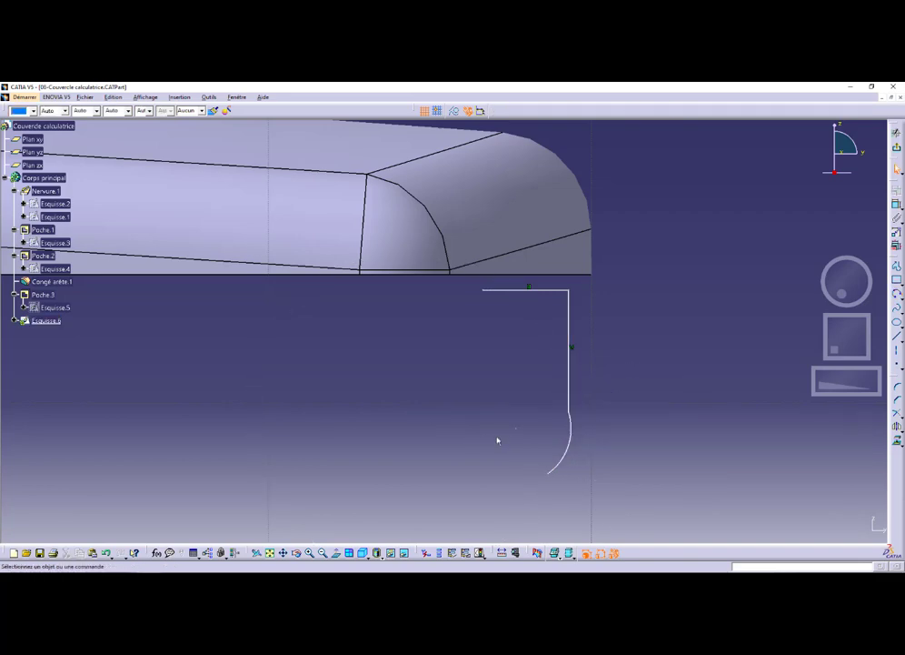
{"action": "left_click_drag", "start_coordinate": [503, 422], "coordinate": [495, 433]}
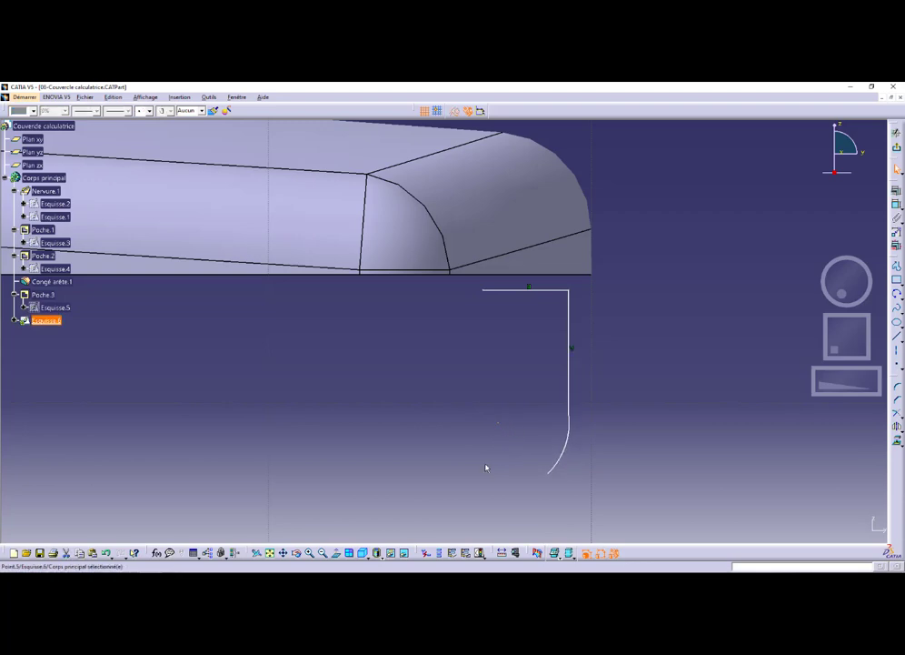
Step: Check the clip profile in the exercise PDF and draw a slanted line from the arc's lower end back up toward the inner side
{"action": "key", "text": "alt+Tab"}
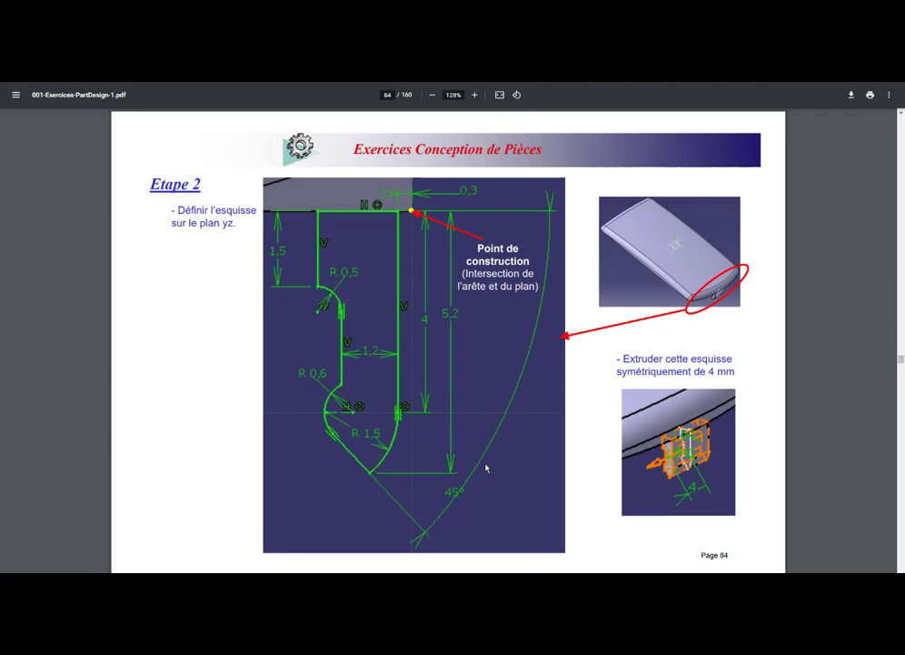
{"action": "key", "text": "alt+Tab"}
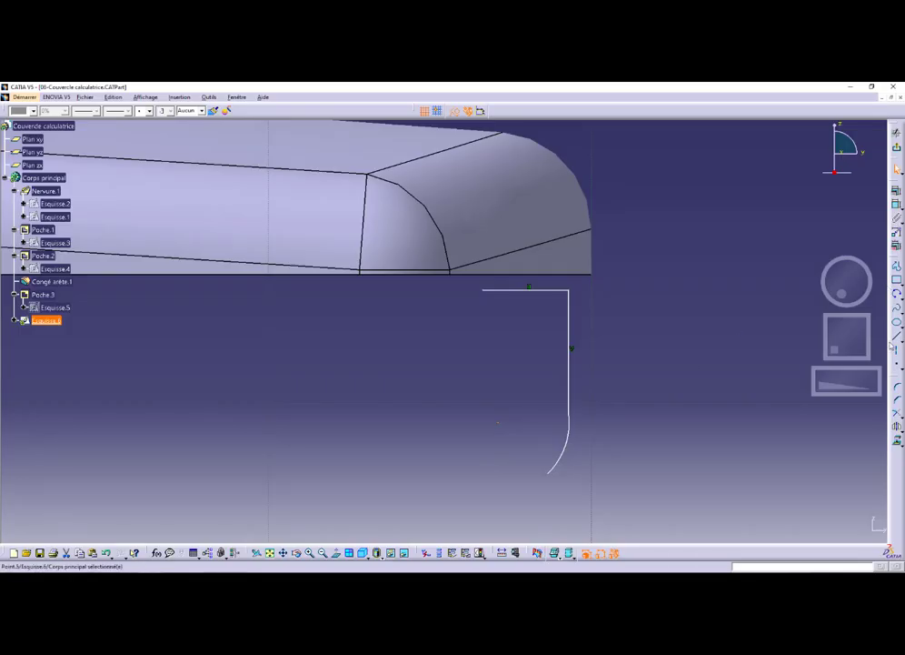
{"action": "left_click", "coordinate": [897, 338]}
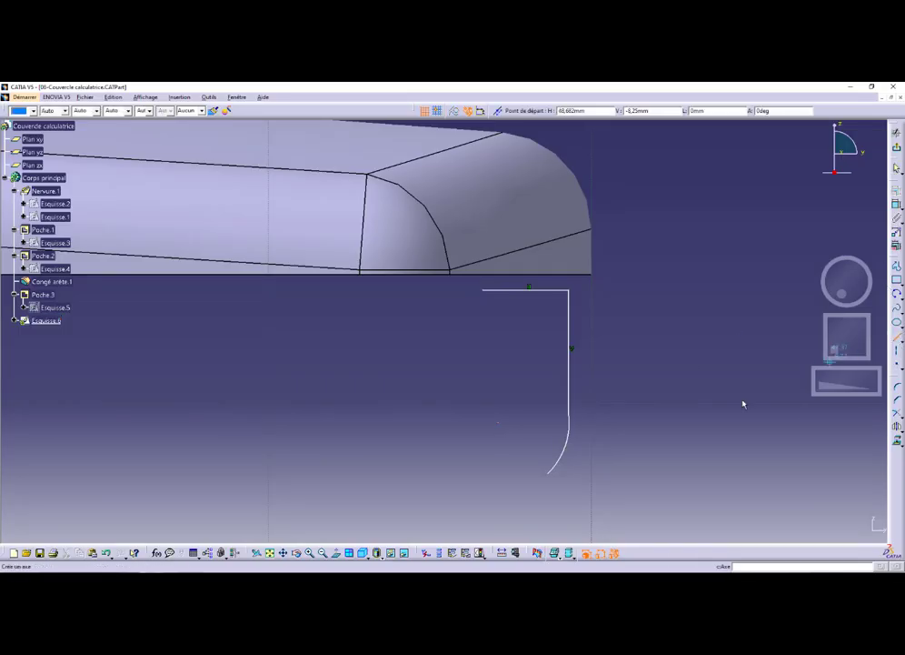
{"action": "left_click", "coordinate": [549, 469]}
{"action": "left_click", "coordinate": [504, 449]}
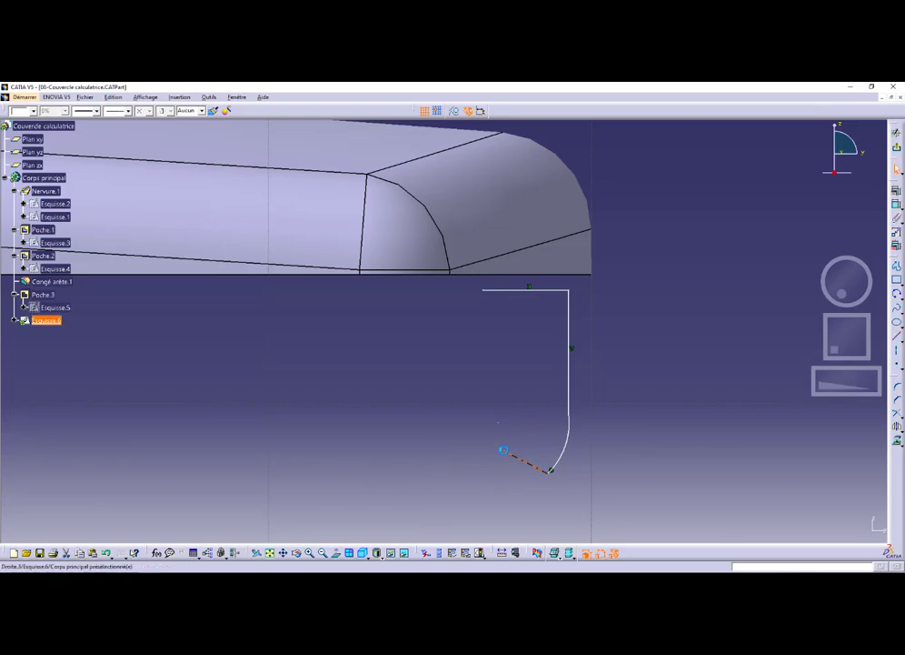
Step: Check the exercise PDF and draw a three-point arc of about 0.9 mm radius from the slanted line's free end, bulging outward
{"action": "key", "text": "alt+Tab"}
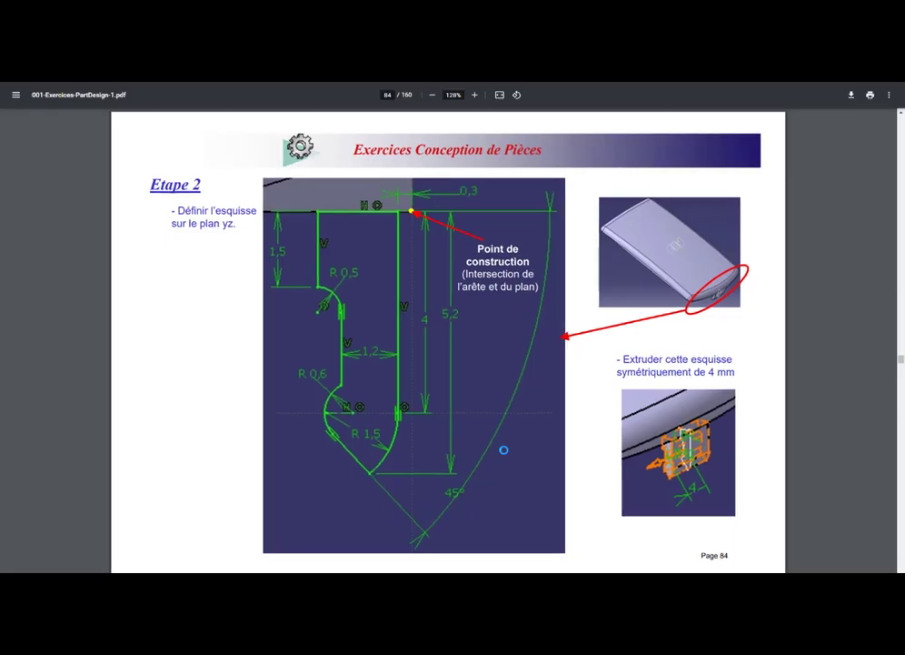
{"action": "key", "text": "alt+Tab"}
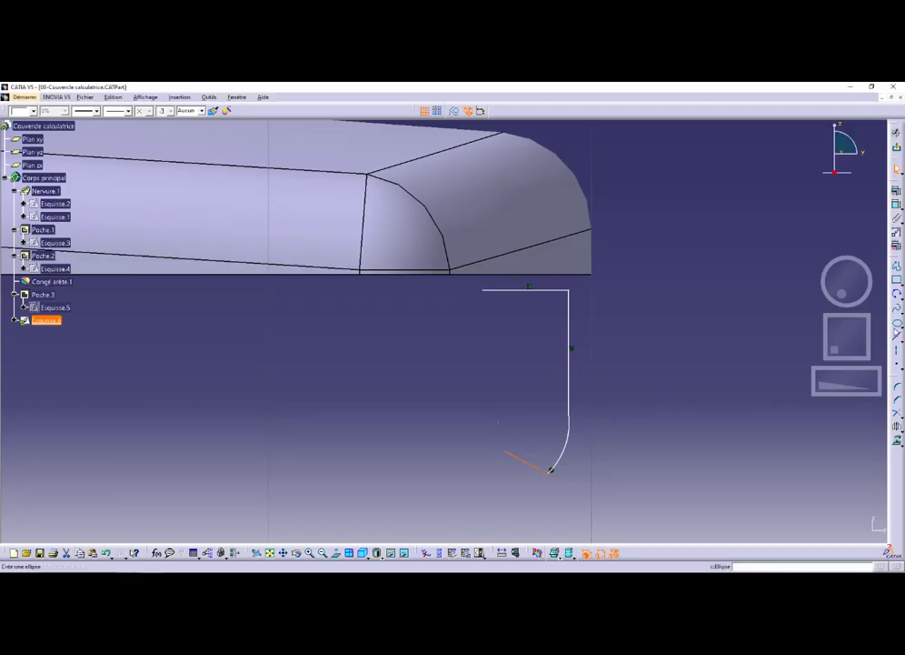
{"action": "left_click", "coordinate": [897, 294]}
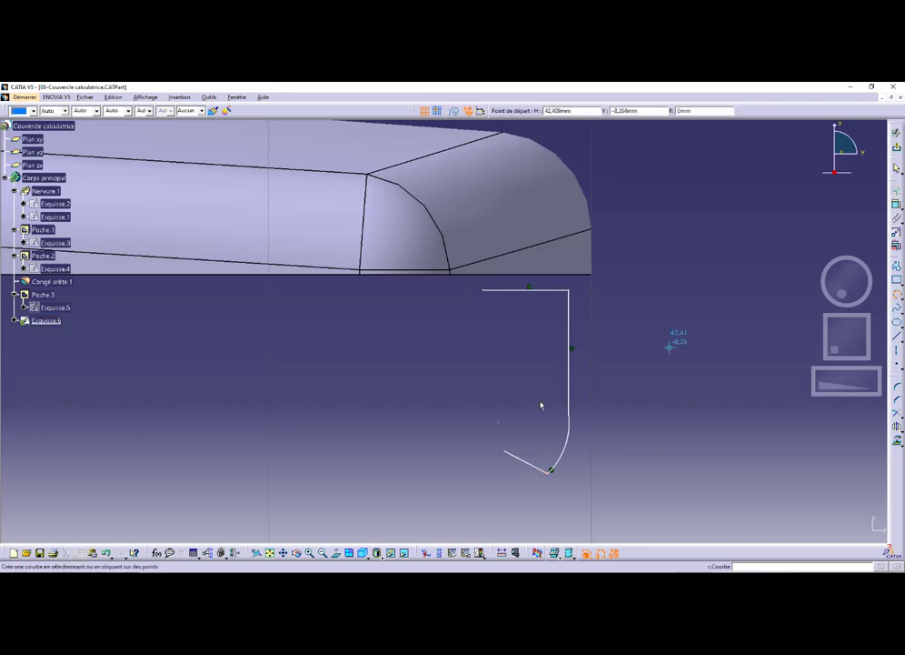
{"action": "left_click", "coordinate": [509, 452]}
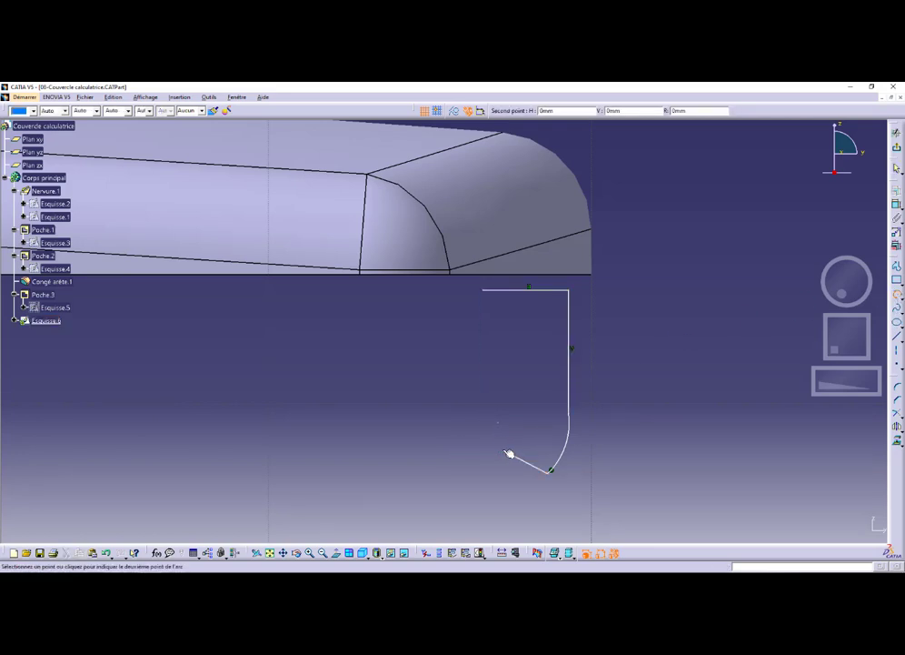
{"action": "left_click", "coordinate": [469, 419]}
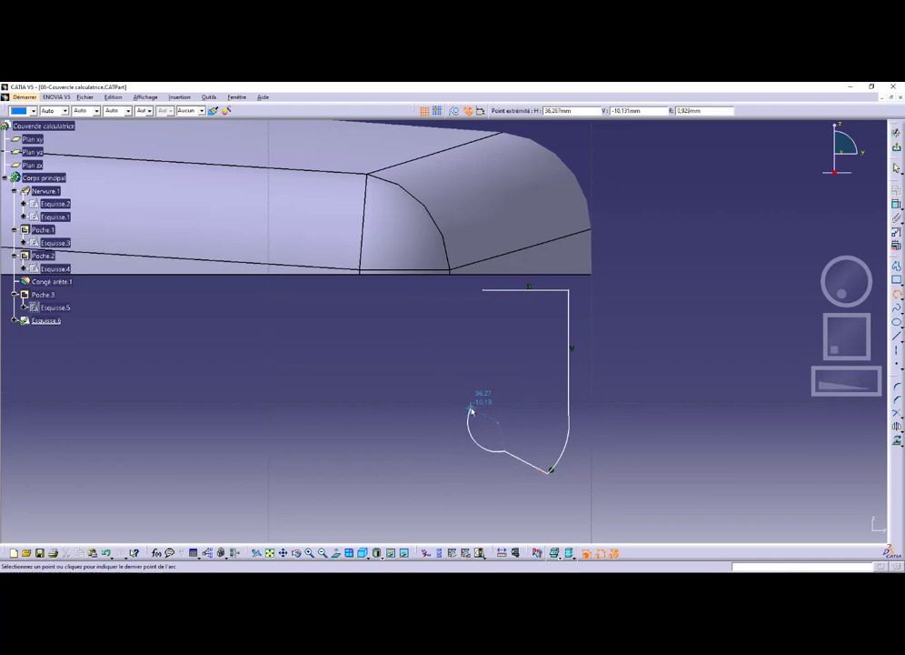
{"action": "left_click", "coordinate": [471, 411]}
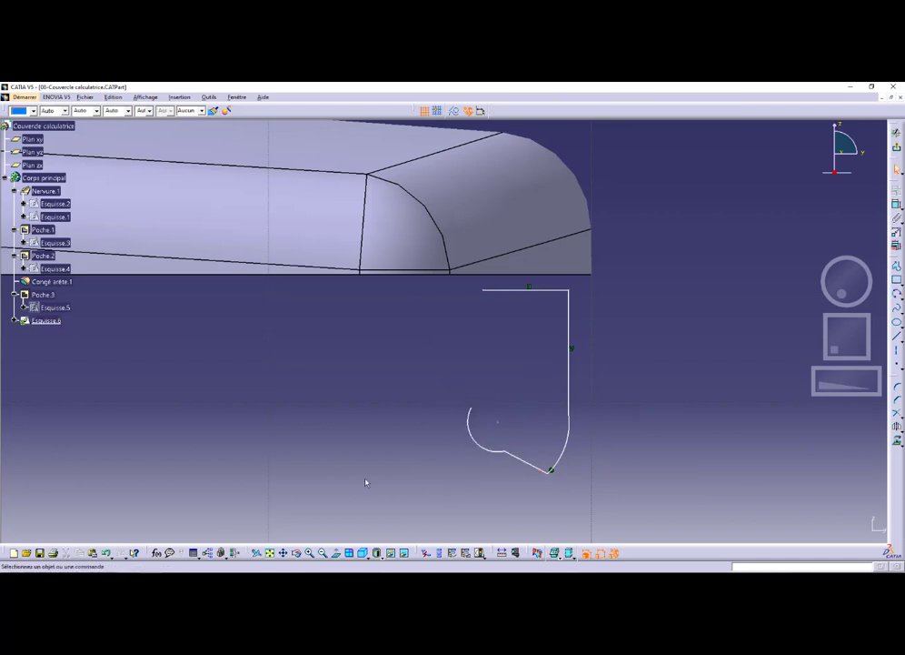
Step: Check the exercise PDF and draw a vertical line about 1.9 mm long upward from the bulging arc's free end
{"action": "key", "text": "alt+Tab"}
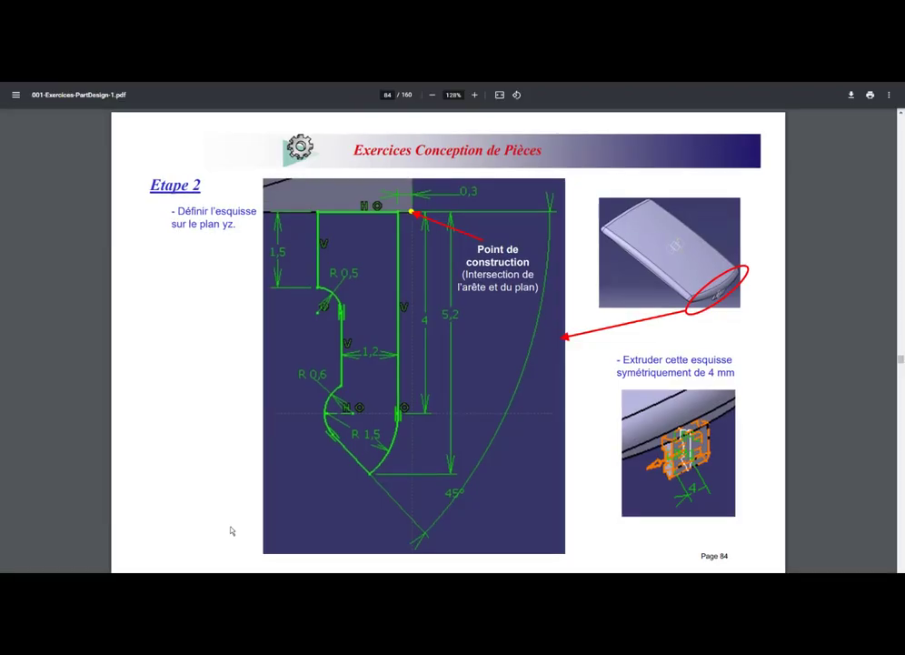
{"action": "key", "text": "alt+Tab"}
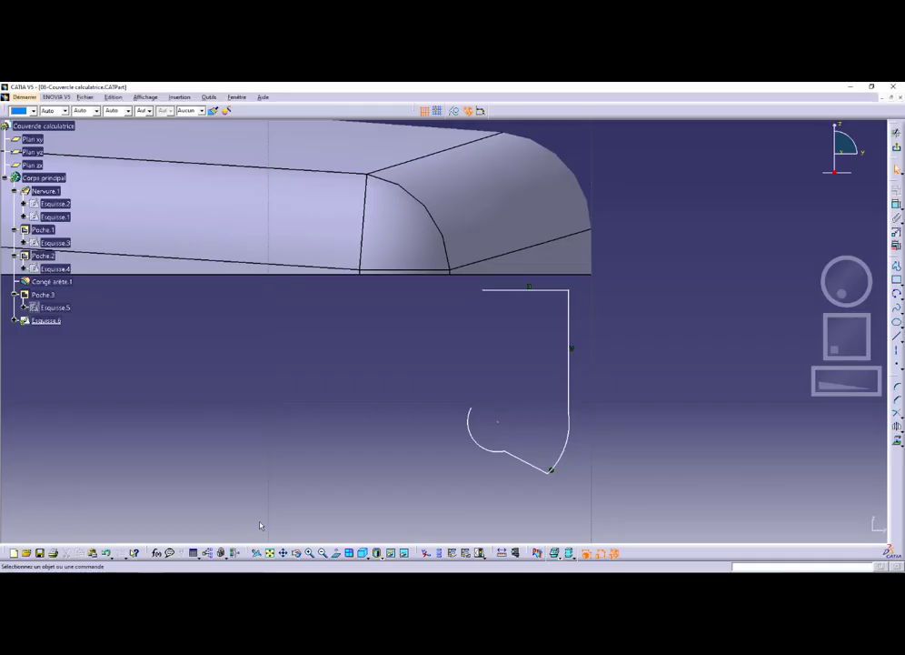
{"action": "left_click", "coordinate": [897, 336]}
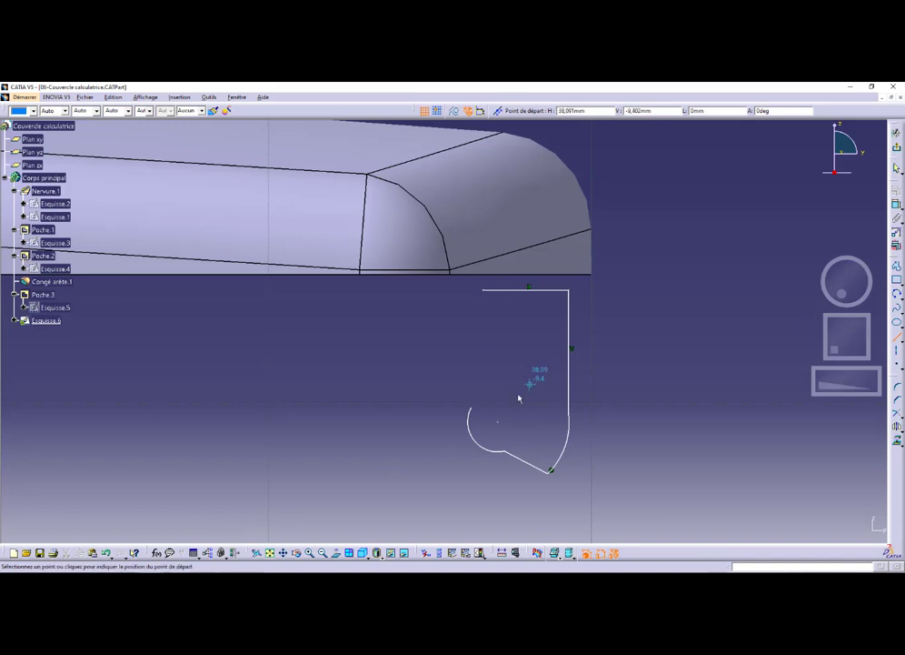
{"action": "left_click", "coordinate": [469, 410]}
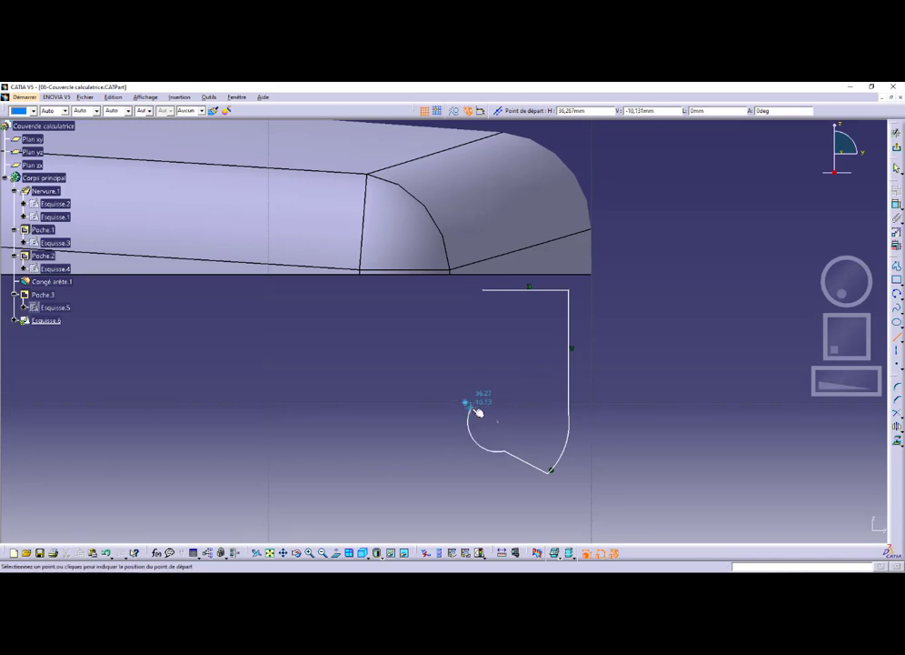
{"action": "left_click", "coordinate": [470, 346]}
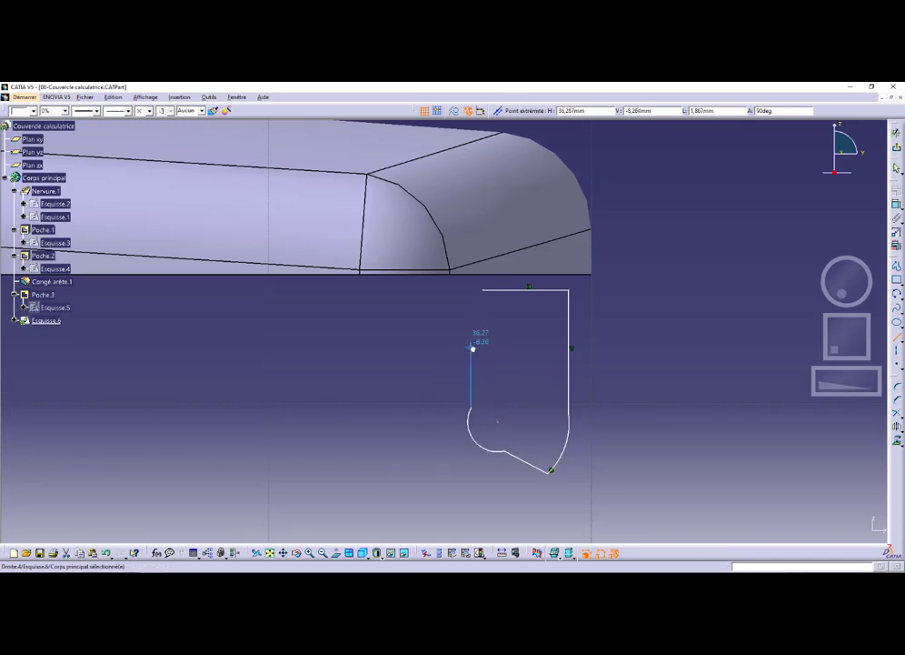
Step: Draw a three-point arc from the upper end of the inner vertical line, curving up toward the inner side
{"action": "left_click", "coordinate": [897, 293]}
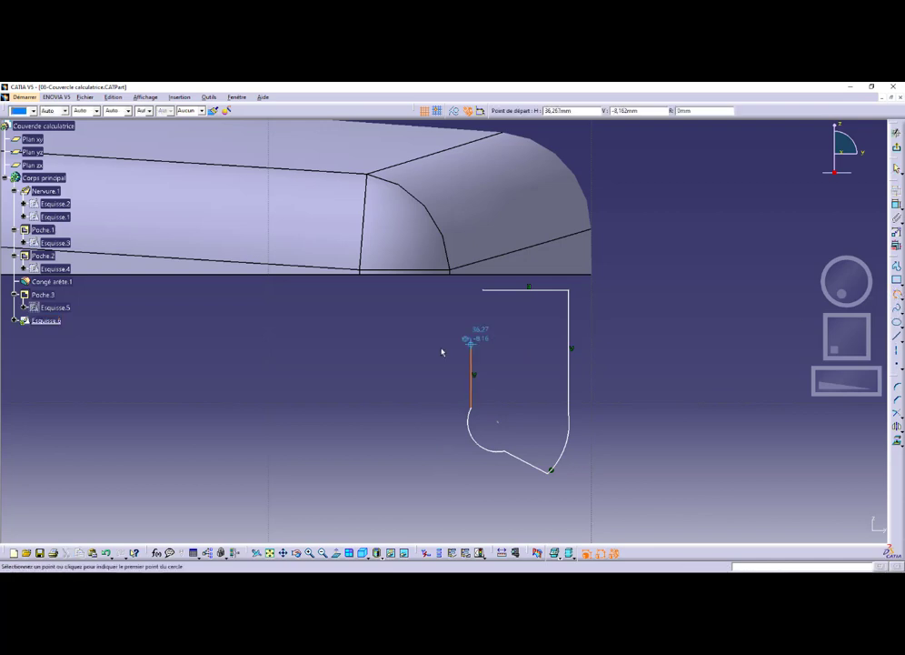
{"action": "left_click", "coordinate": [471, 348]}
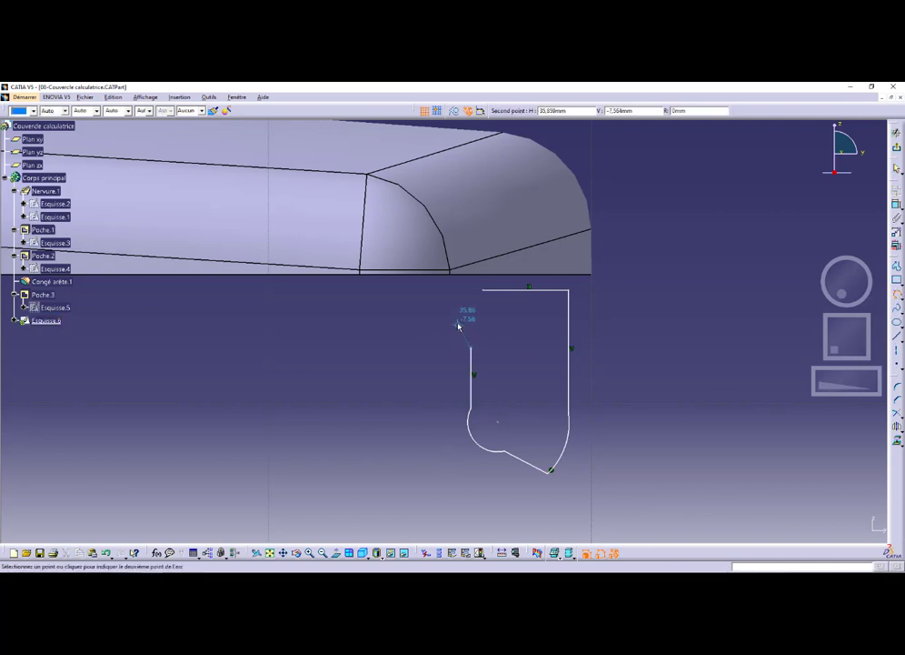
{"action": "left_click", "coordinate": [458, 325]}
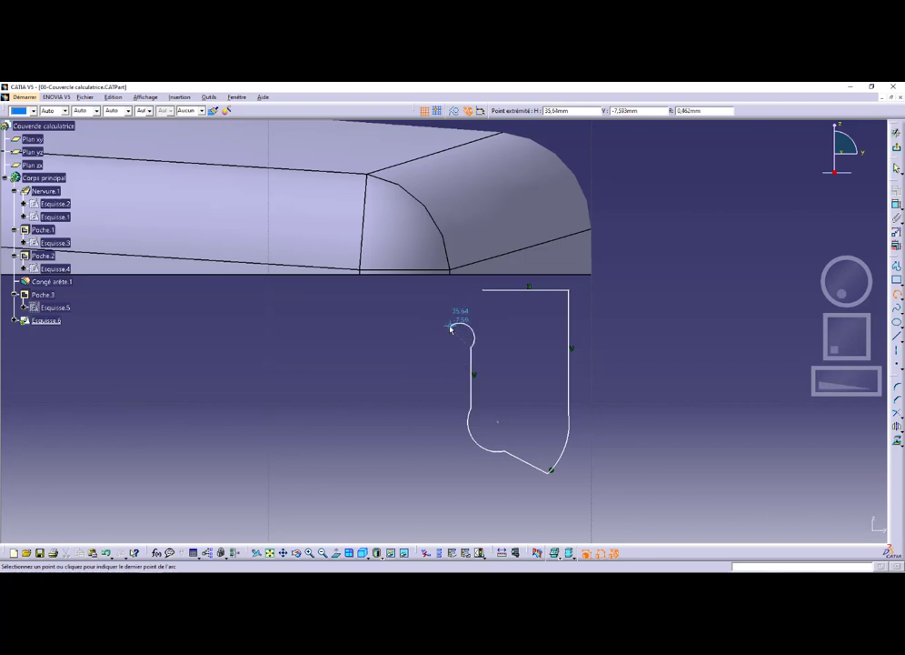
{"action": "left_click", "coordinate": [449, 320]}
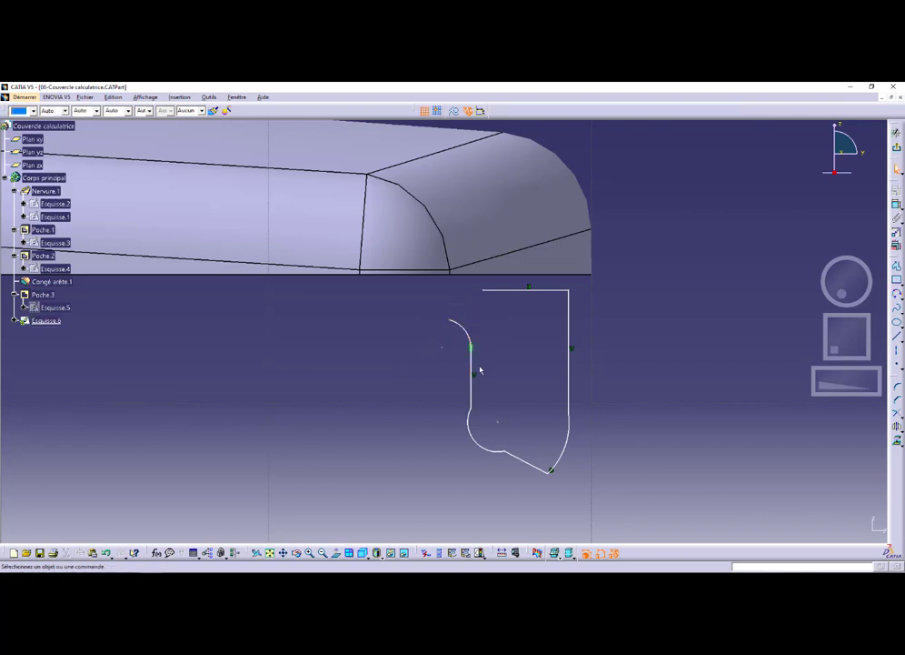
Step: Check the clip profile in the exercise PDF and reposition the slanted line, inner vertical line and upper arc's free end to match it
{"action": "key", "text": "alt+Tab"}
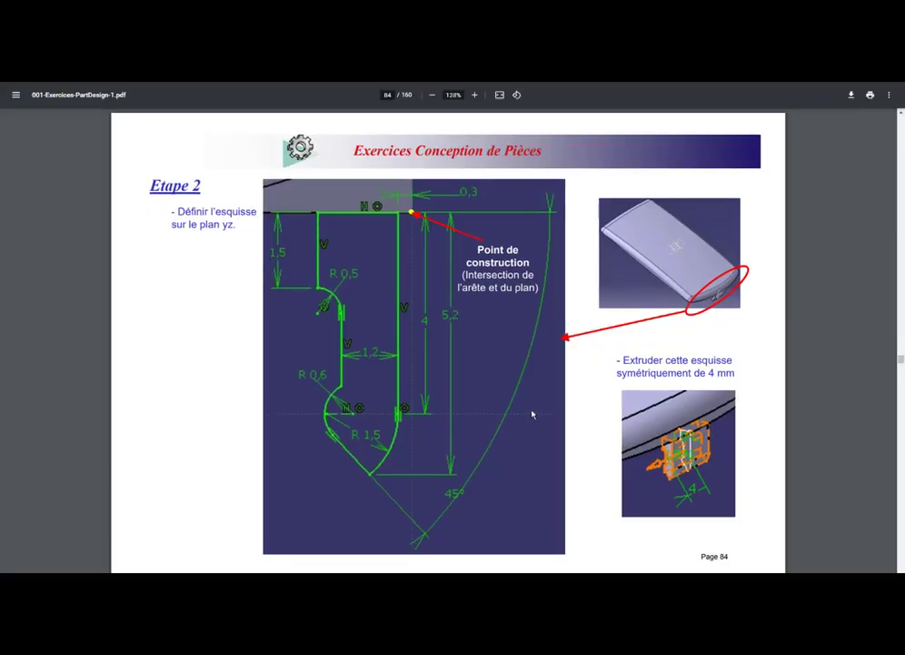
{"action": "key", "text": "alt+Tab"}
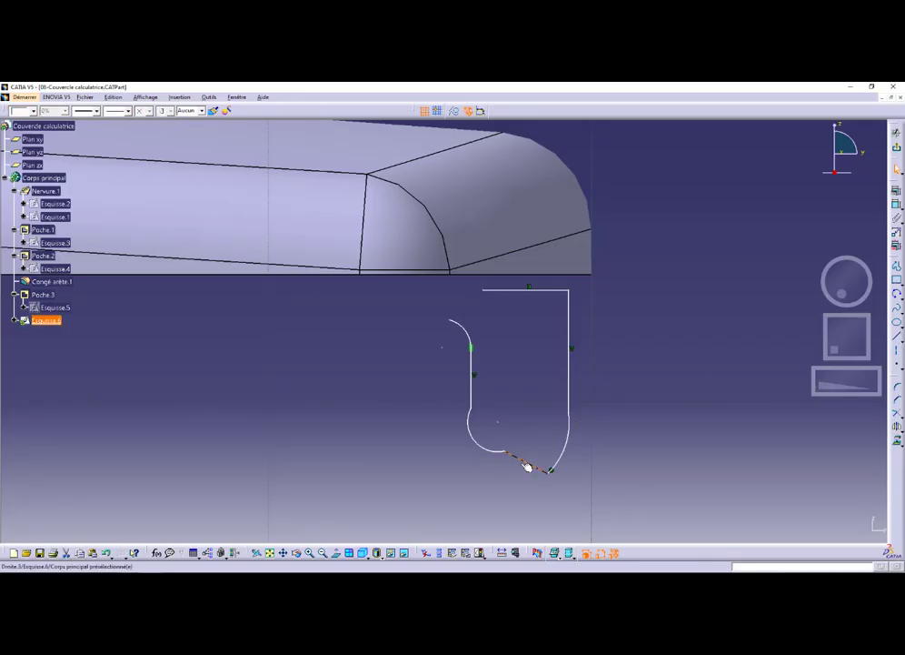
{"action": "left_click_drag", "start_coordinate": [528, 467], "coordinate": [507, 460]}
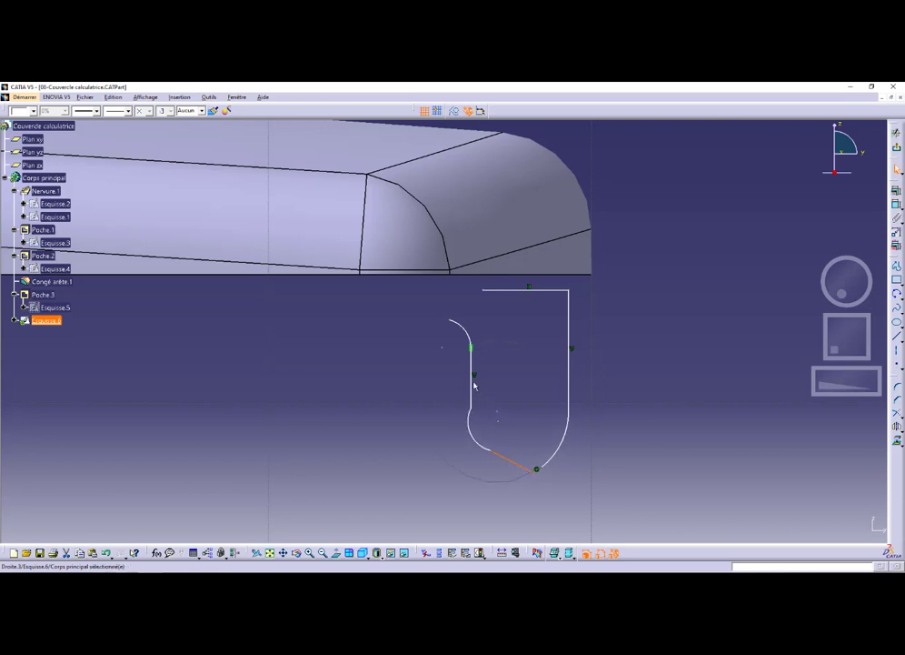
{"action": "left_click_drag", "start_coordinate": [471, 374], "coordinate": [495, 373]}
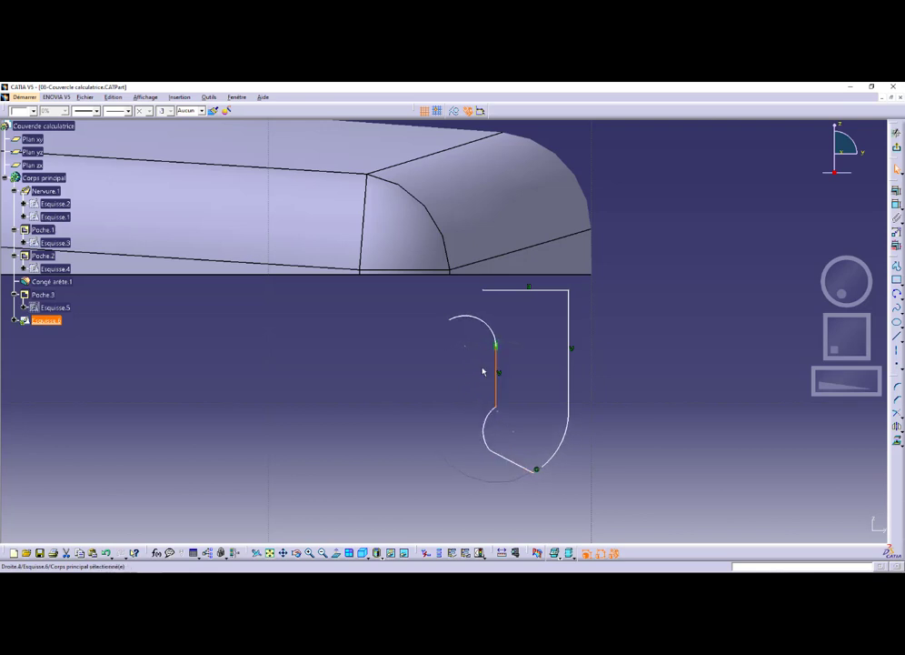
{"action": "left_click", "coordinate": [450, 323]}
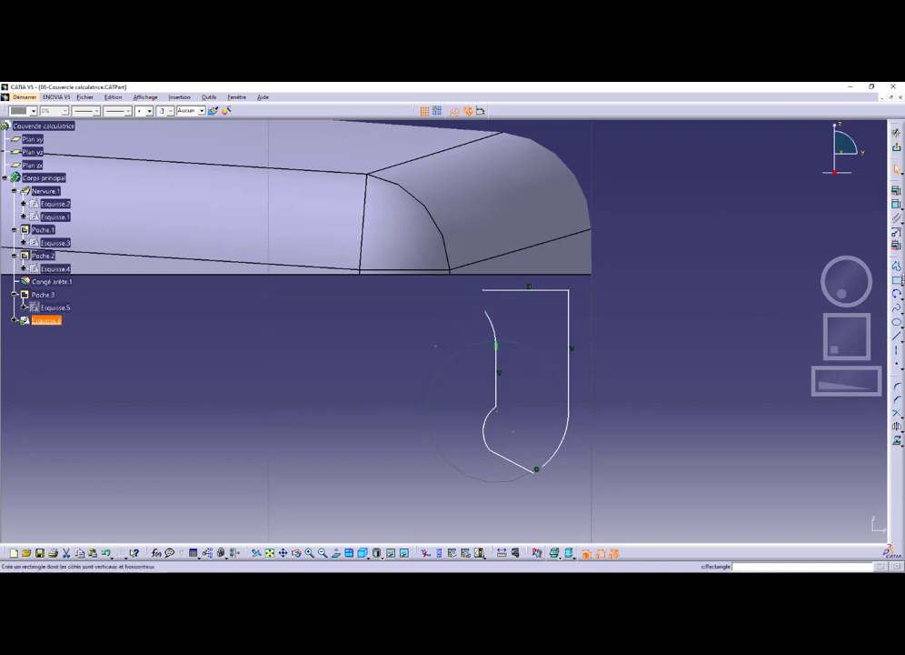
Step: Close the clip profile with a short line from the horizontal line's inner end to the upper arc's free end
{"action": "left_click", "coordinate": [730, 433]}
{"action": "left_click", "coordinate": [897, 336]}
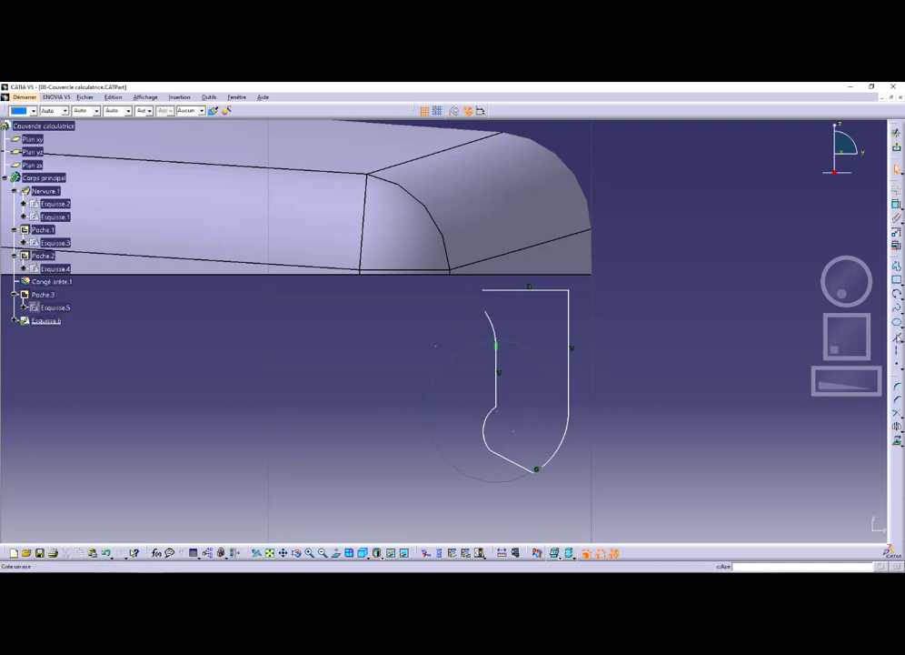
{"action": "left_click", "coordinate": [483, 290]}
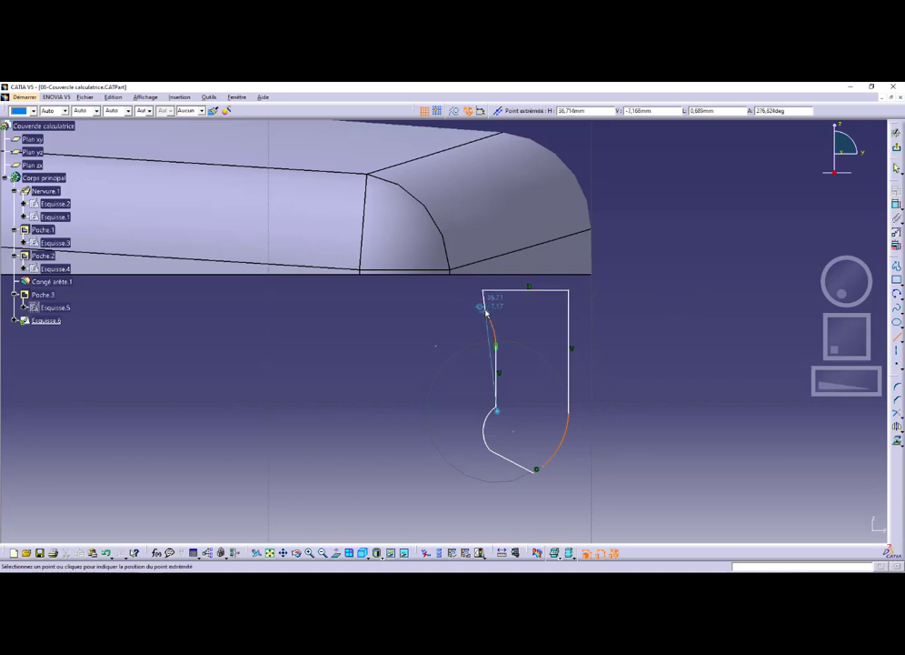
{"action": "left_click", "coordinate": [487, 313]}
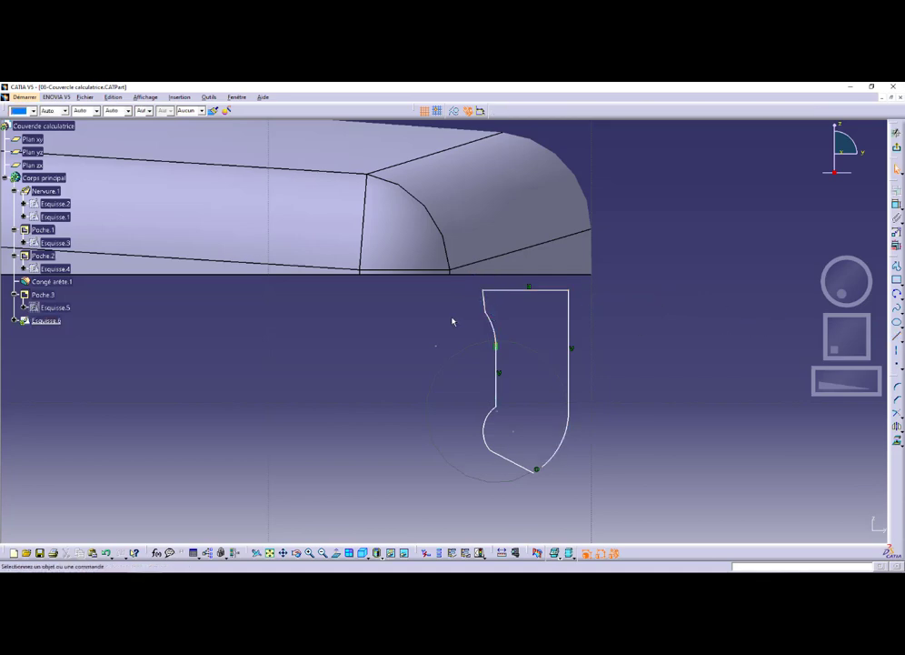
Step: Constrain the short closing line to be vertical and check the profile against the exercise PDF
{"action": "left_click", "coordinate": [482, 302]}
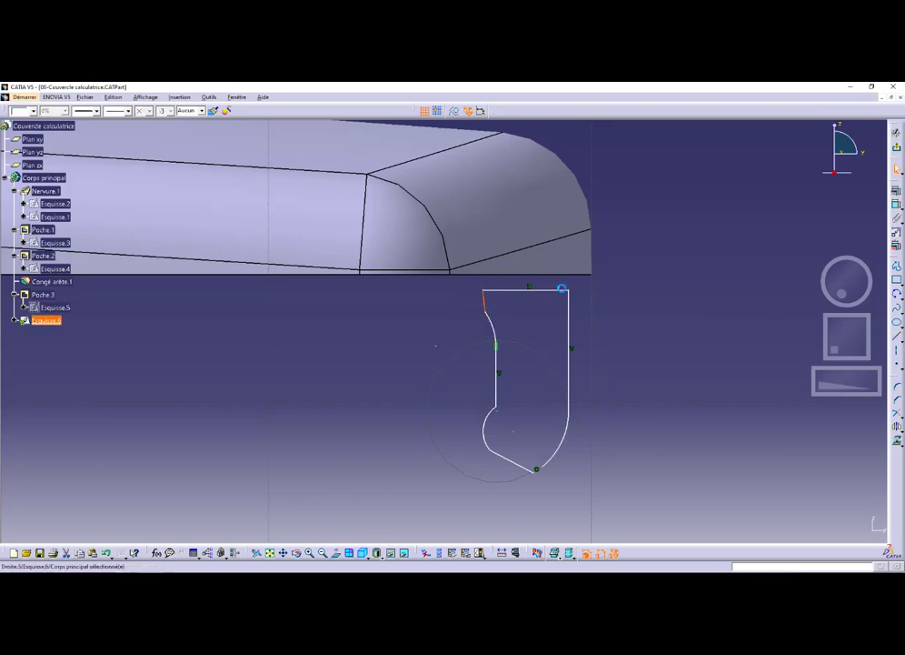
{"action": "left_click", "coordinate": [897, 201]}
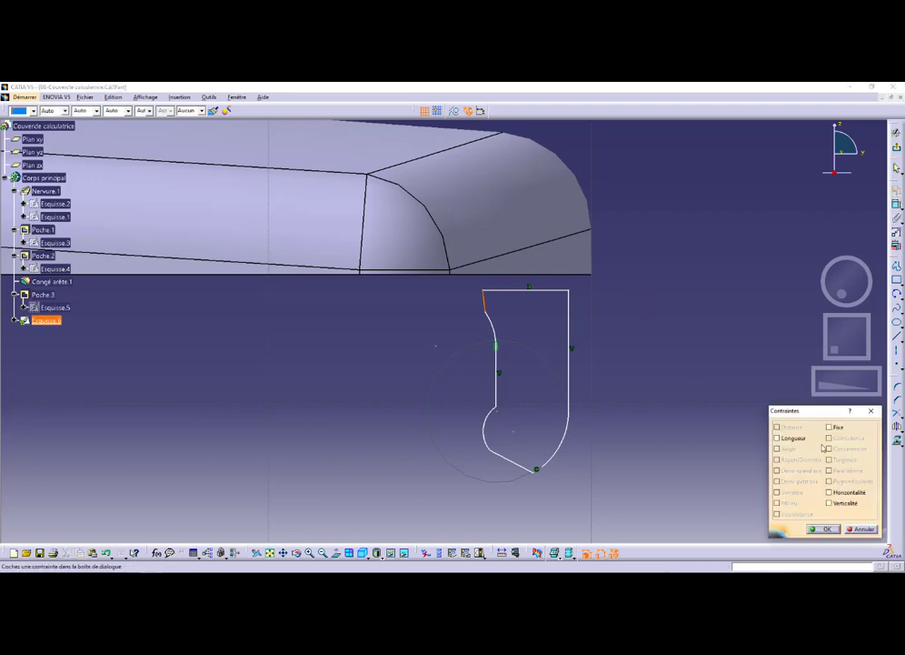
{"action": "left_click", "coordinate": [829, 503]}
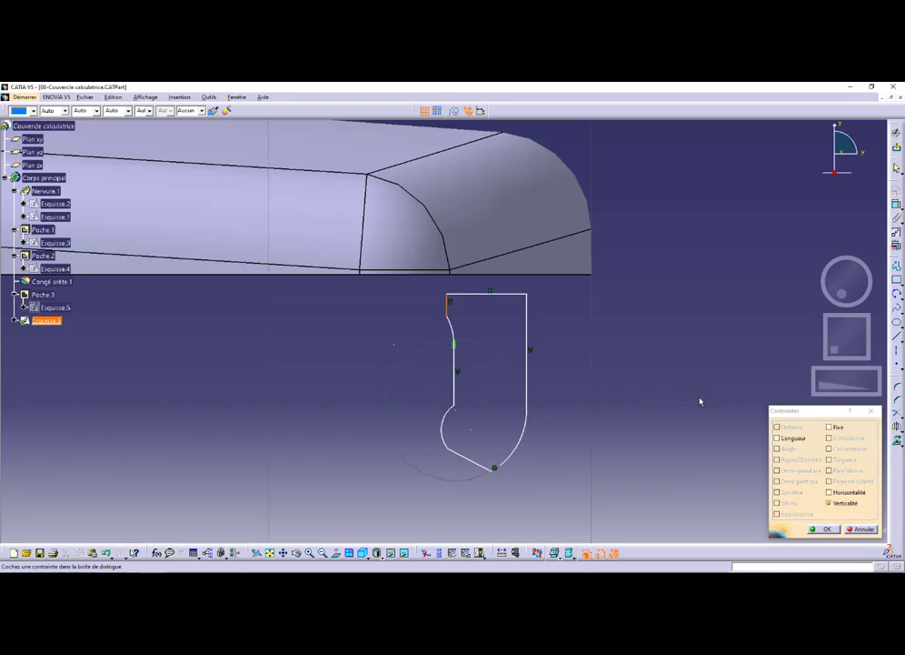
{"action": "key", "text": "alt+Tab"}
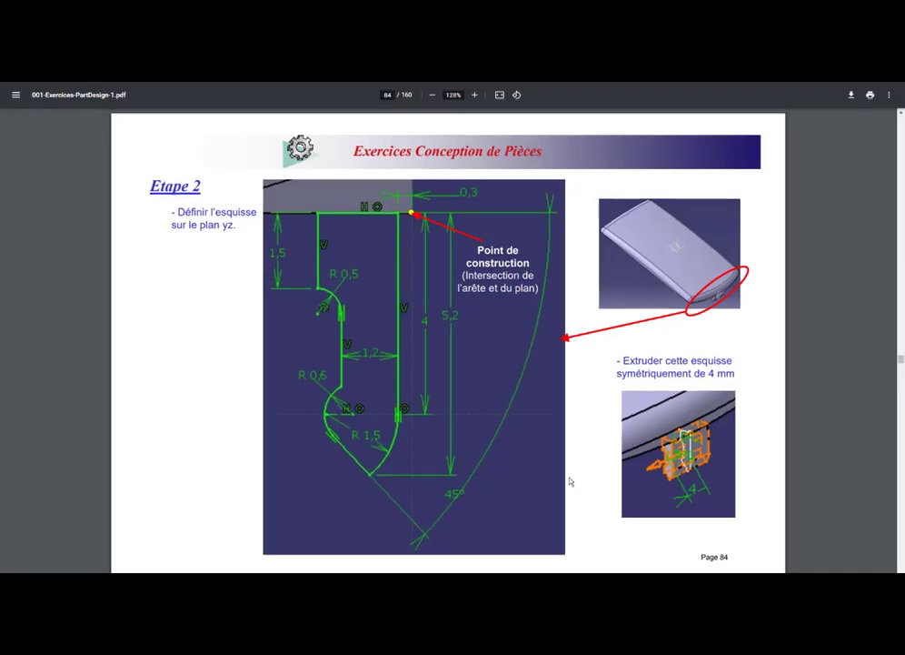
{"action": "key", "text": "alt+Tab"}
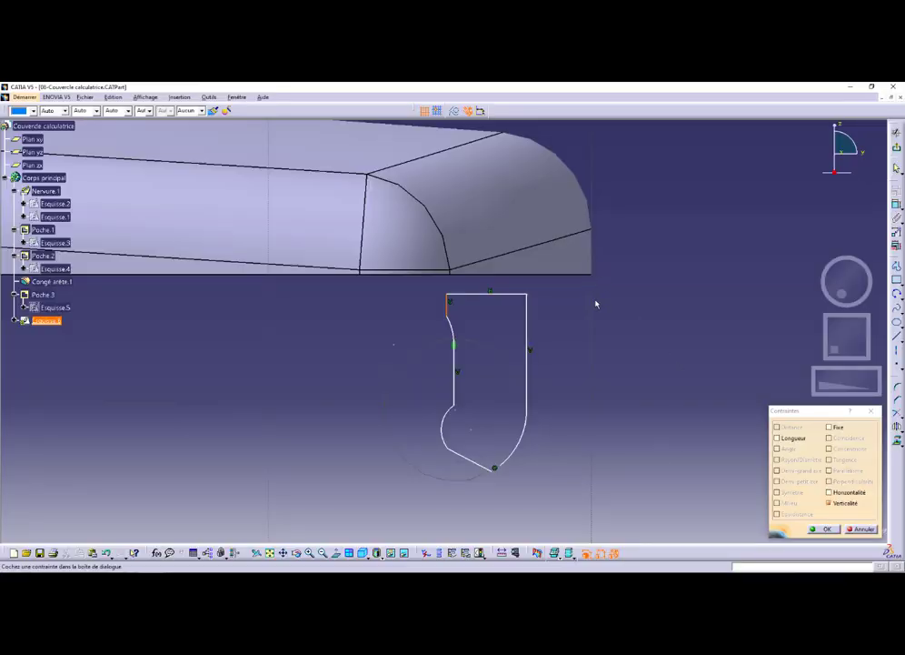
{"action": "mouse_move", "coordinate": [622, 303]}
{"action": "middle_mouse_down"}
{"action": "mouse_move", "coordinate": [584, 216]}
{"action": "mouse_move", "coordinate": [550, 226]}
{"action": "mouse_move", "coordinate": [550, 236]}
{"action": "mouse_move", "coordinate": [549, 228]}
{"action": "middle_mouse_up"}
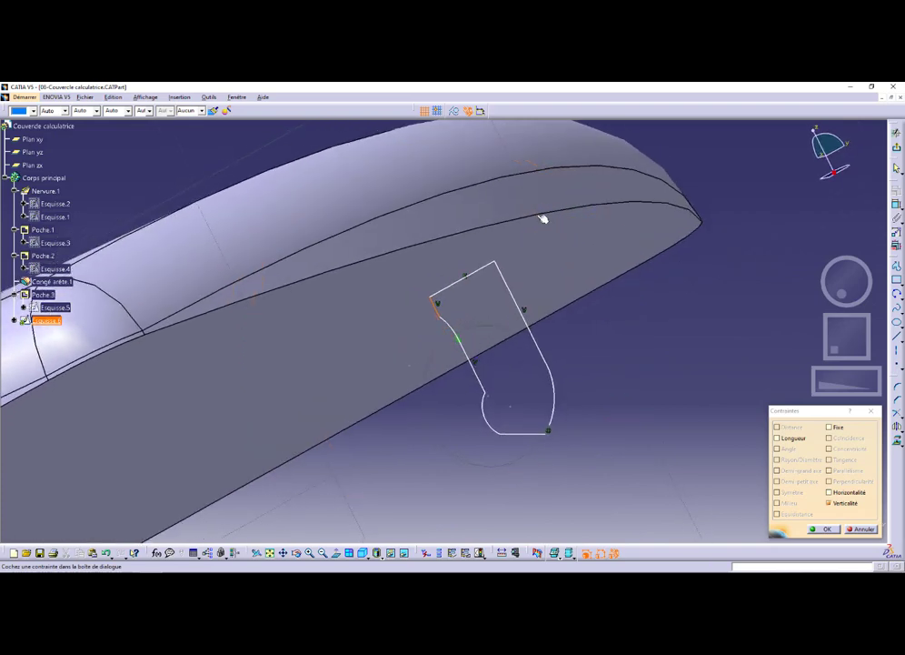
{"action": "left_click", "coordinate": [821, 529]}
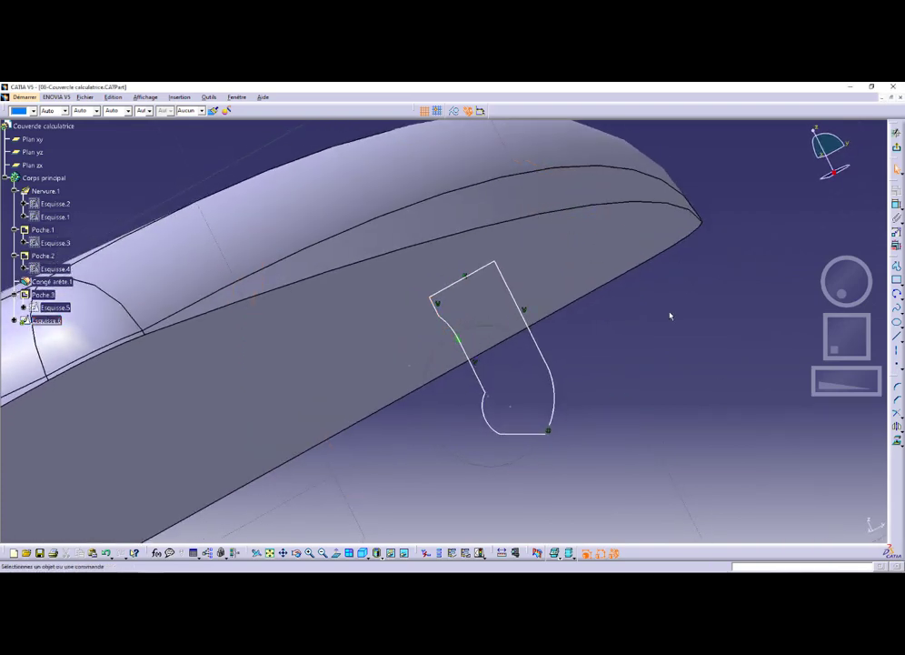
{"action": "middle_click_drag", "start_coordinate": [560, 207], "coordinate": [661, 273]}
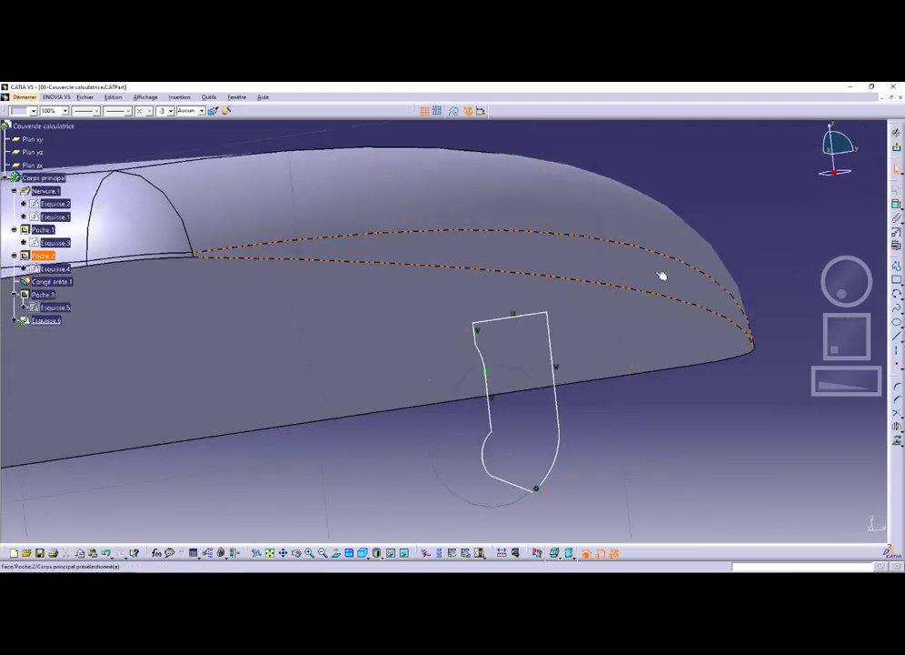
{"action": "left_click", "coordinate": [337, 554]}
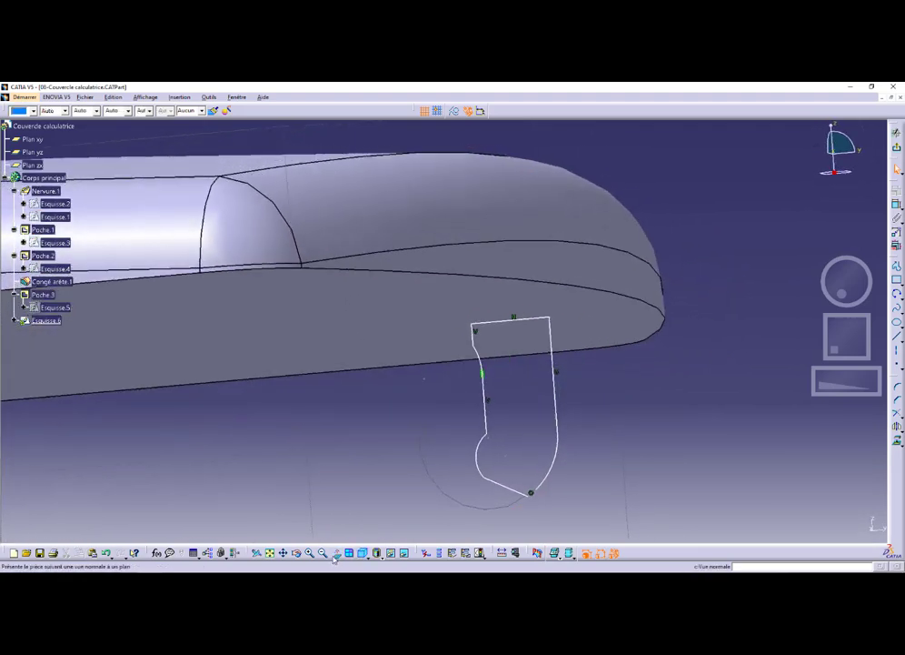
{"action": "left_click", "coordinate": [897, 205]}
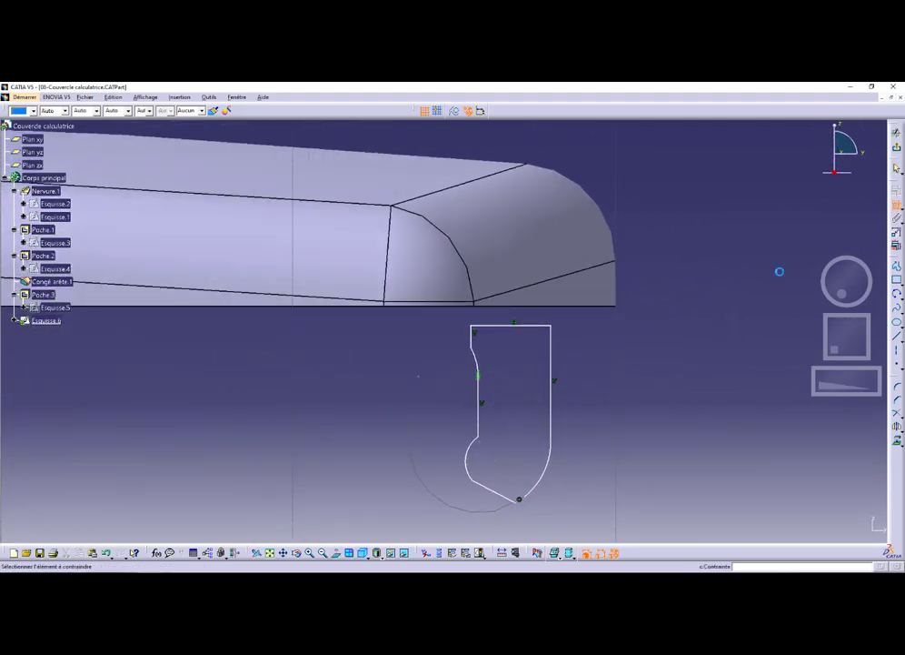
{"action": "left_click", "coordinate": [620, 309]}
{"action": "left_click", "coordinate": [557, 326]}
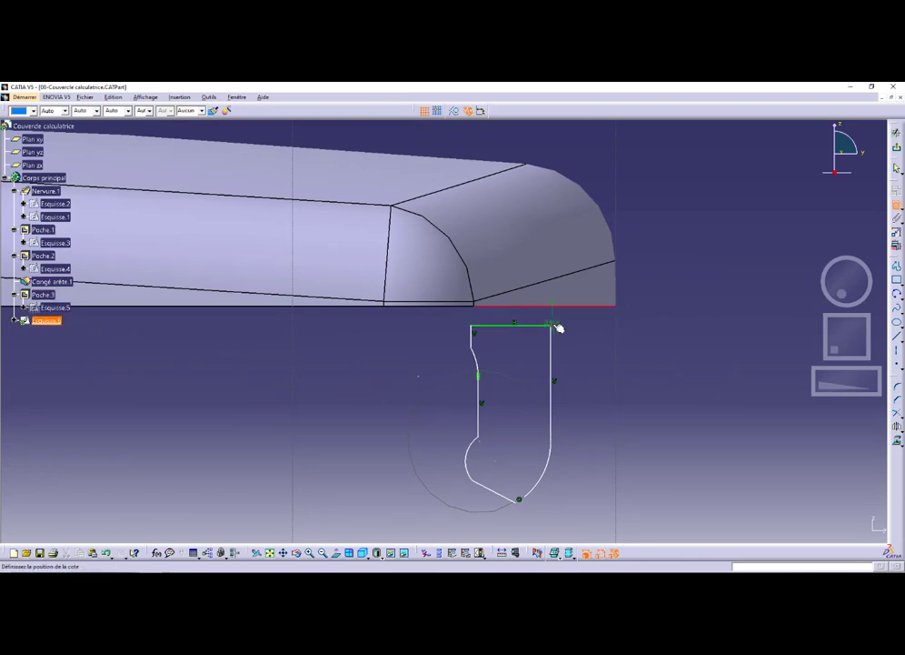
{"action": "right_click", "coordinate": [655, 326]}
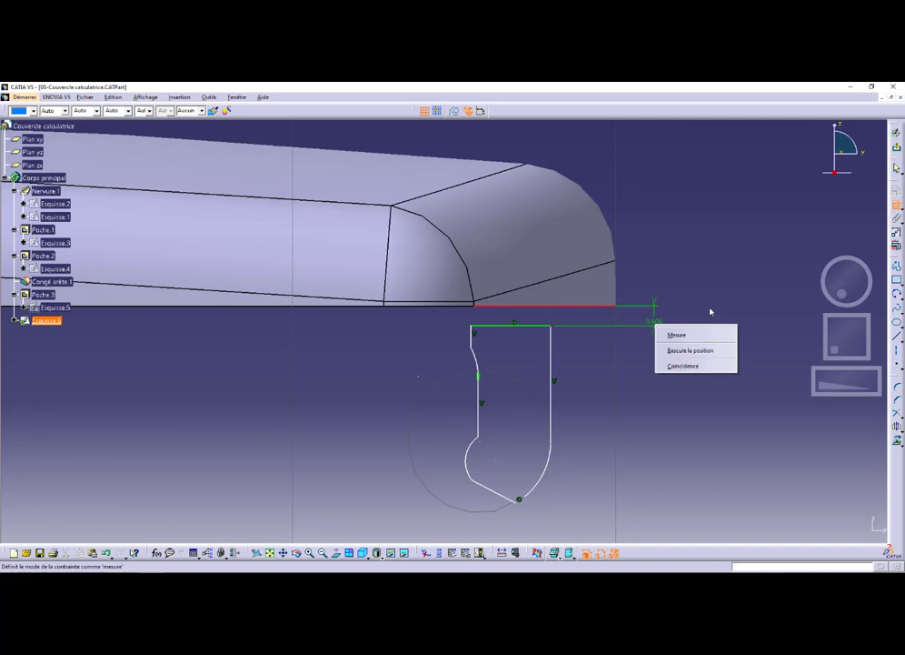
{"action": "key", "text": "Escape"}
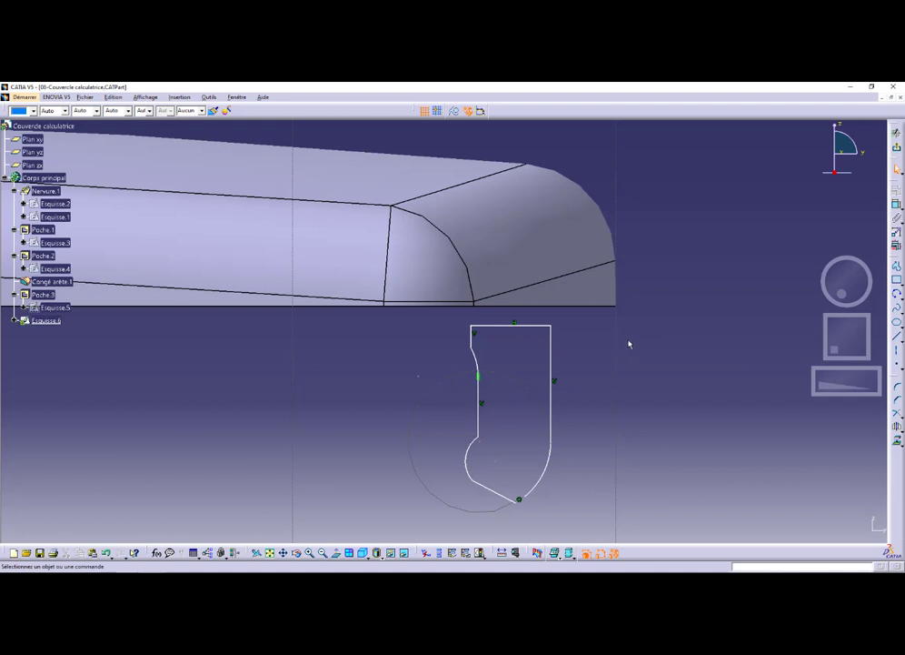
Step: Place a construction point just below the cover's lower outer corner
{"action": "left_click", "coordinate": [614, 306]}
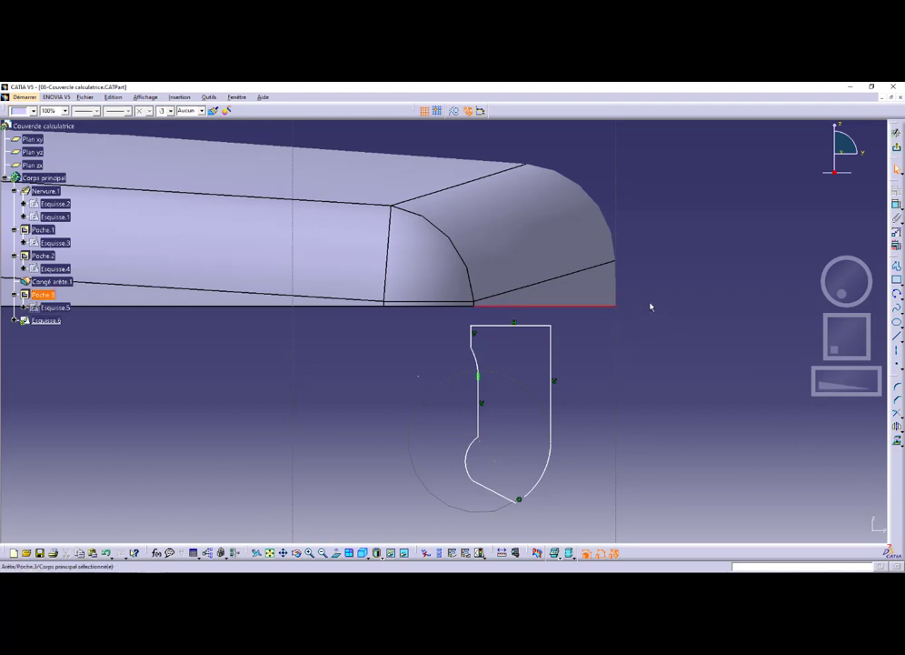
{"action": "left_click", "coordinate": [831, 386]}
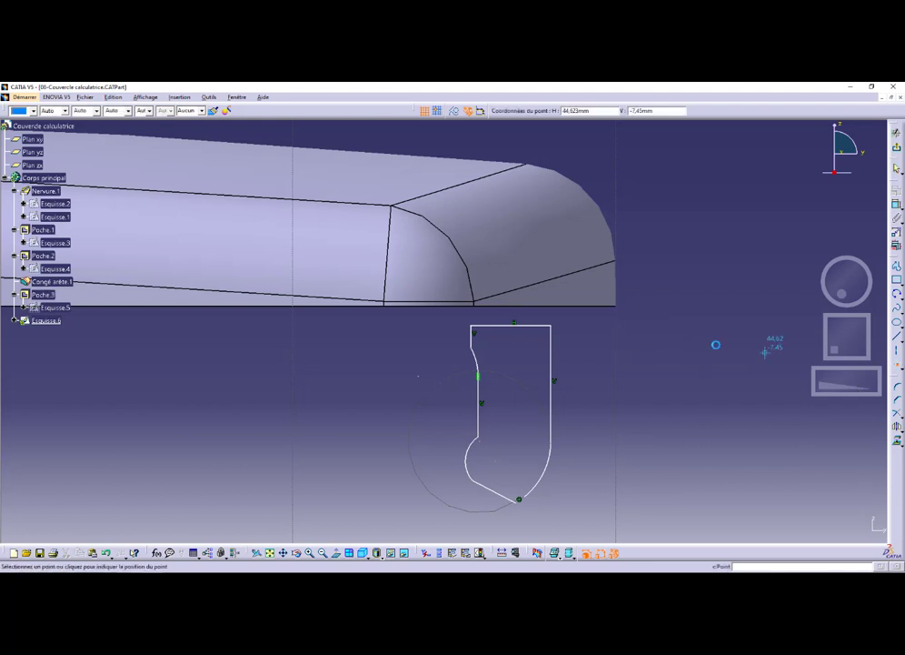
{"action": "left_click", "coordinate": [619, 317]}
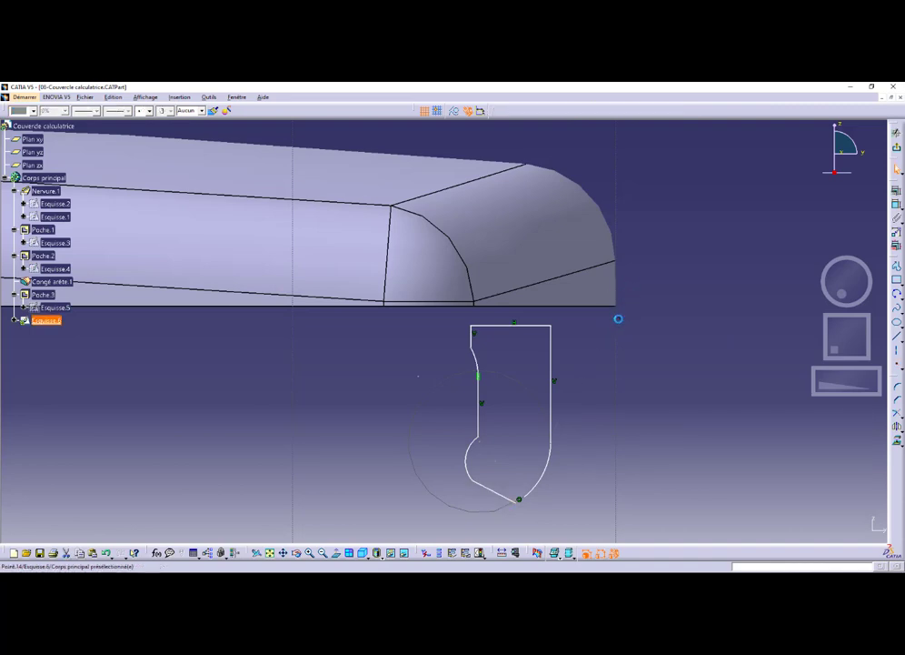
Step: Project the curved end edge of the cover's underside onto the clip sketch plane
{"action": "mouse_move", "coordinate": [580, 326]}
{"action": "middle_mouse_down"}
{"action": "mouse_move", "coordinate": [577, 262]}
{"action": "mouse_move", "coordinate": [570, 275]}
{"action": "middle_mouse_up"}
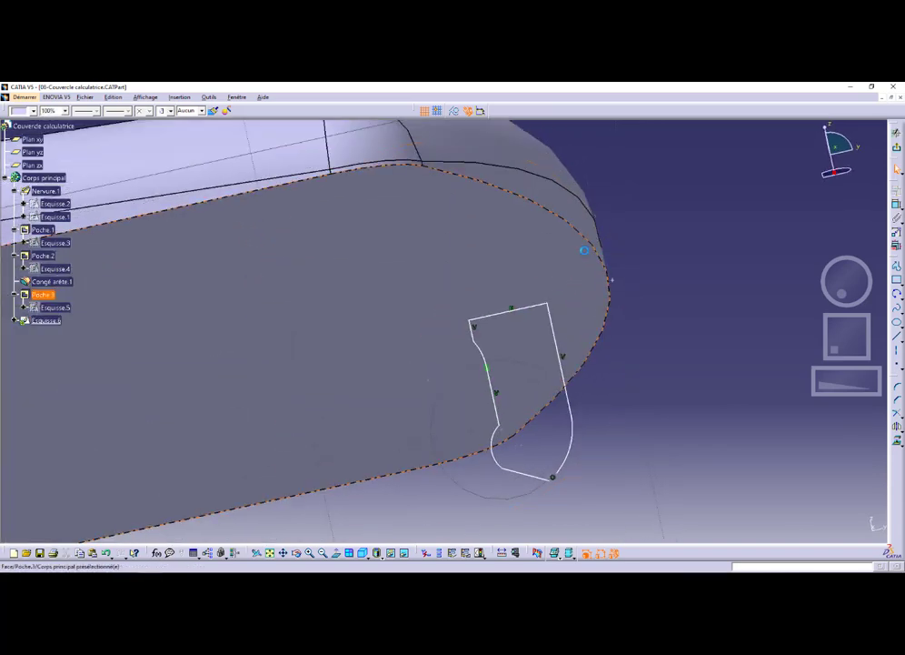
{"action": "left_click", "coordinate": [658, 220]}
{"action": "left_click", "coordinate": [612, 258]}
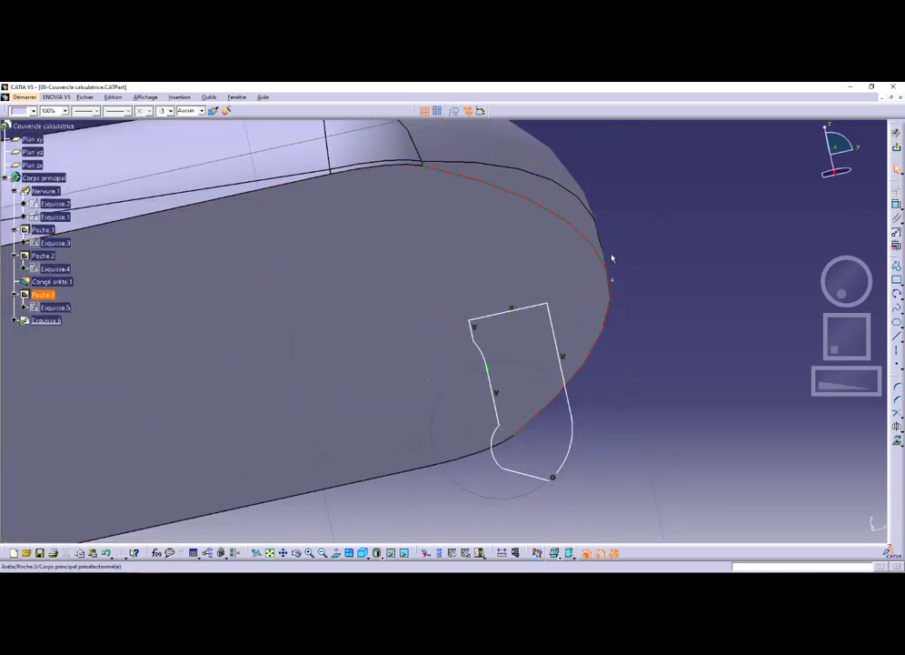
{"action": "left_click", "coordinate": [896, 427]}
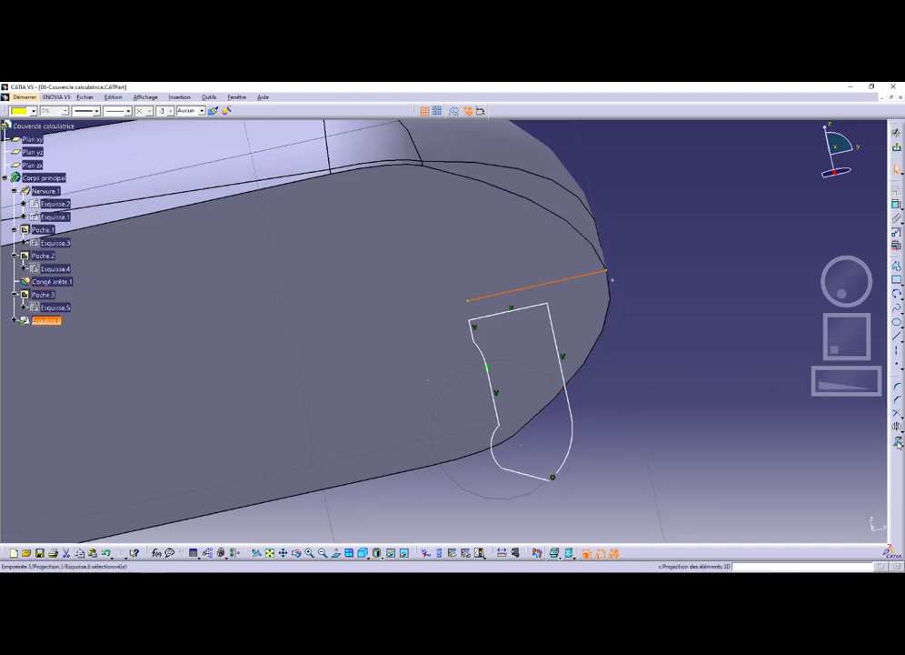
{"action": "left_click", "coordinate": [703, 361]}
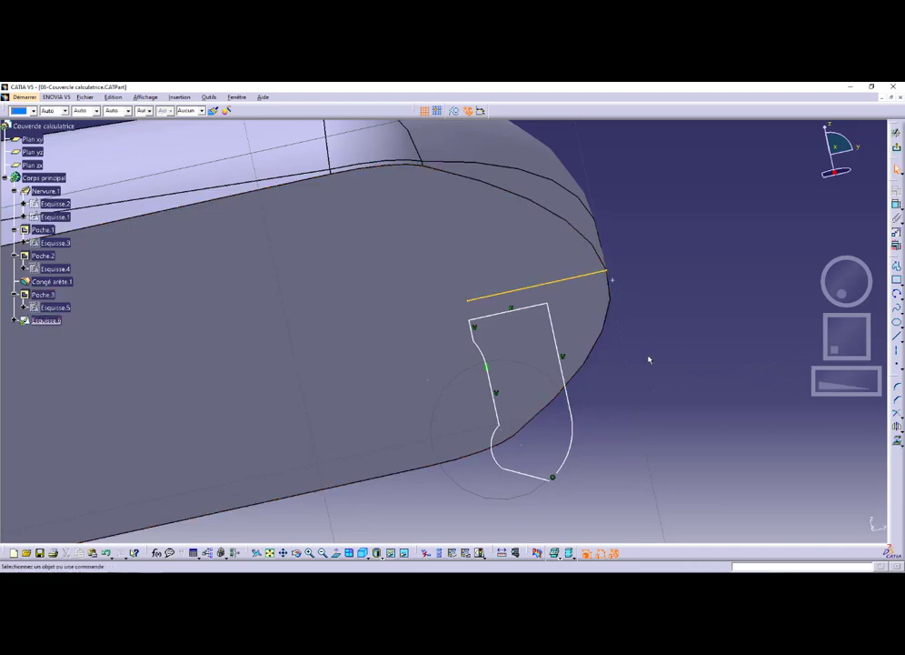
Step: Make the construction point coincident with the outer endpoint of the projected edge
{"action": "left_click", "coordinate": [611, 273]}
{"action": "left_click", "coordinate": [618, 284], "text": "ctrl"}
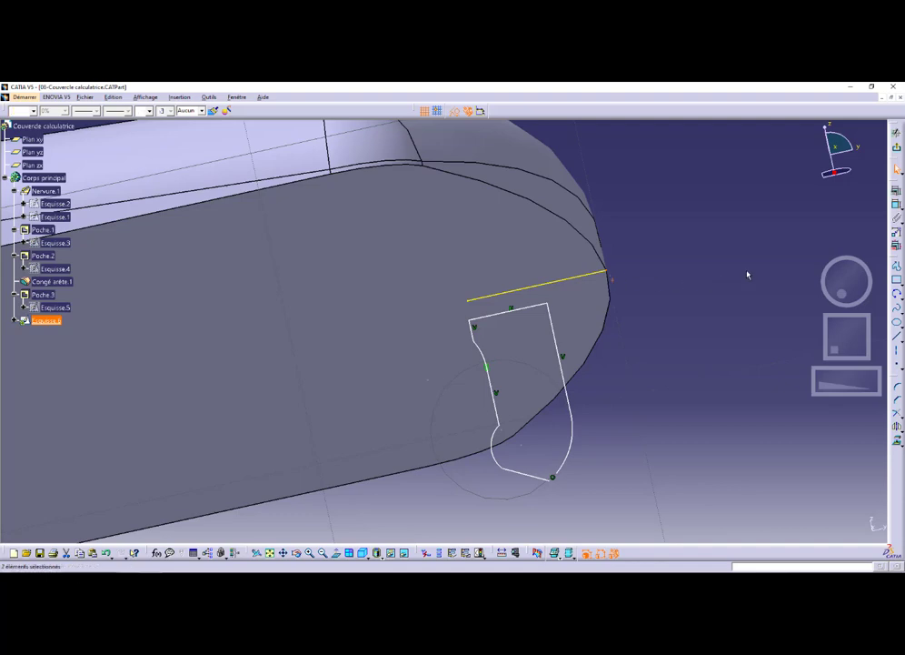
{"action": "left_click", "coordinate": [895, 213]}
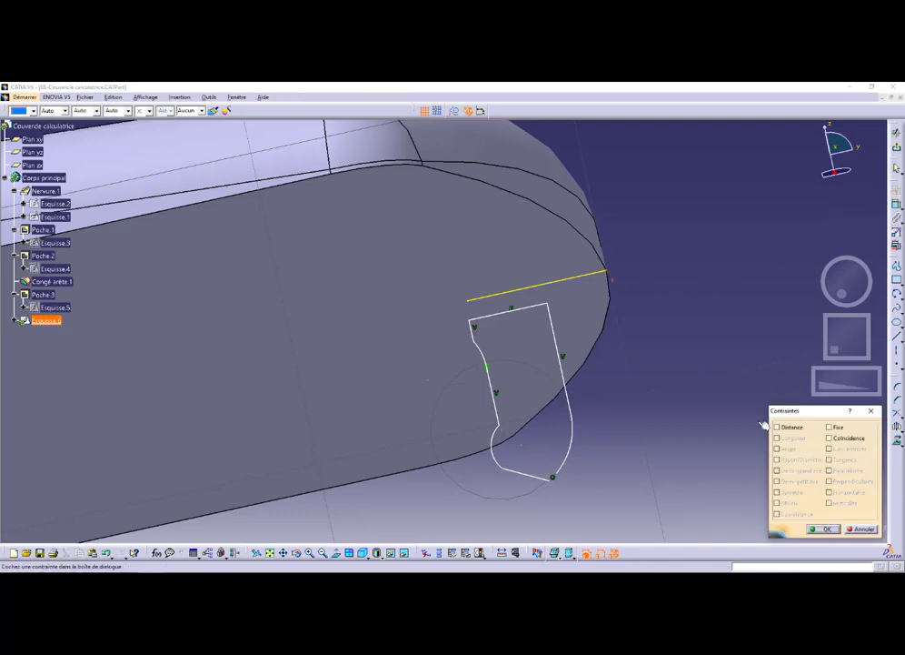
{"action": "left_click", "coordinate": [838, 441]}
{"action": "left_click", "coordinate": [823, 528]}
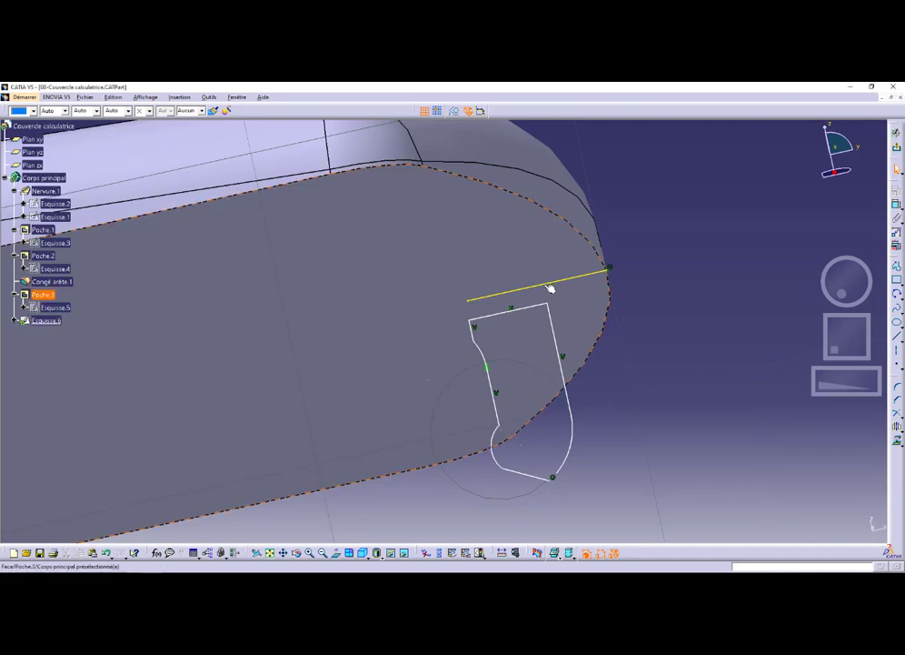
Step: Convert the edge projected from the cover's underside into a construction element in the clip sketch
{"action": "left_click", "coordinate": [456, 114]}
{"action": "middle_click_drag", "start_coordinate": [644, 291], "coordinate": [532, 322]}
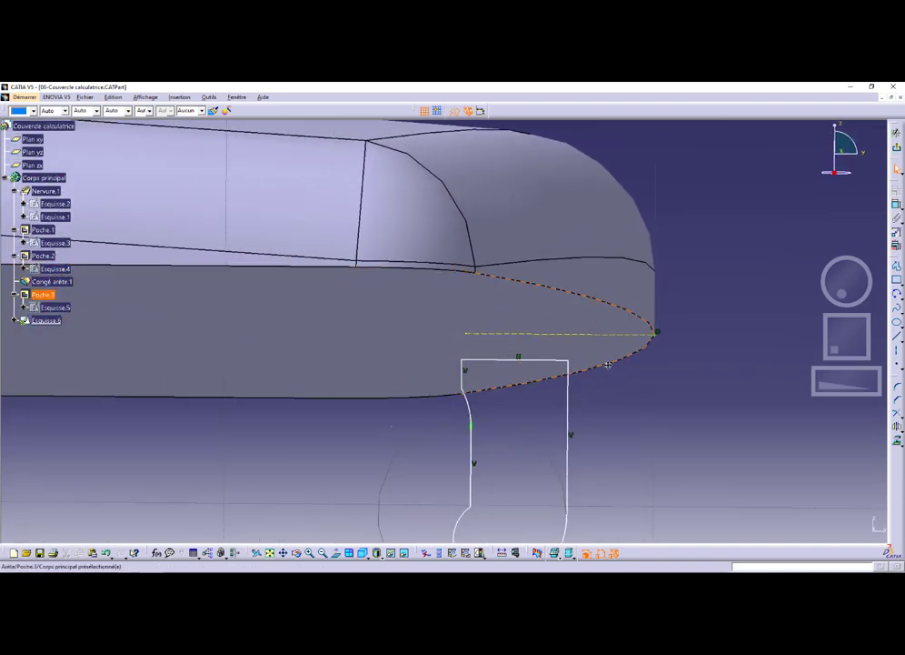
{"action": "middle_click_drag", "start_coordinate": [610, 373], "coordinate": [604, 379]}
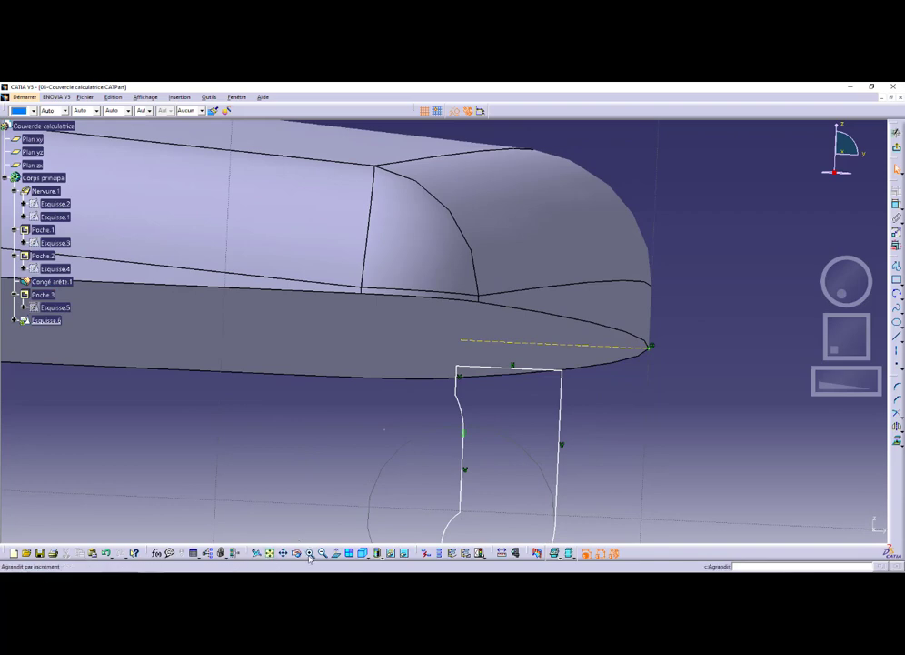
{"action": "left_click", "coordinate": [336, 552]}
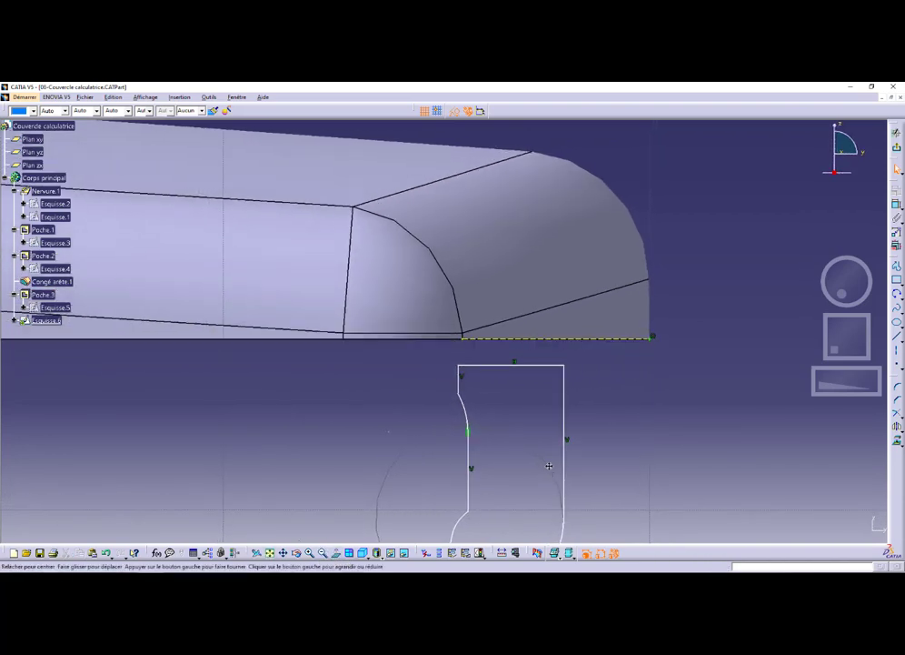
{"action": "middle_click_drag", "start_coordinate": [548, 466], "coordinate": [535, 392]}
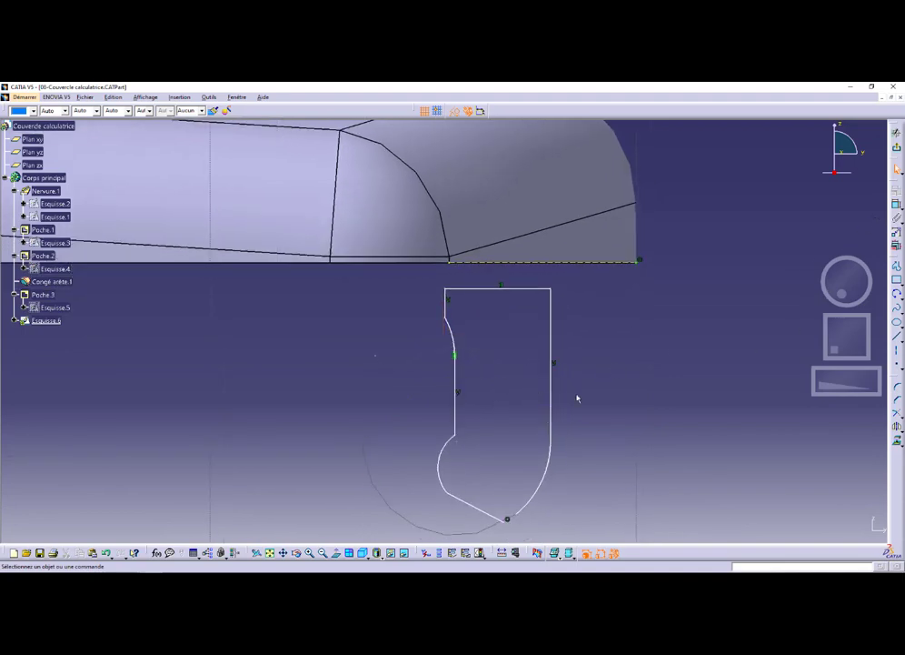
Step: Dimension the distance from the construction point to the clip's outer vertical line and set it to 0,3 mm
{"action": "key", "text": "alt+Tab"}
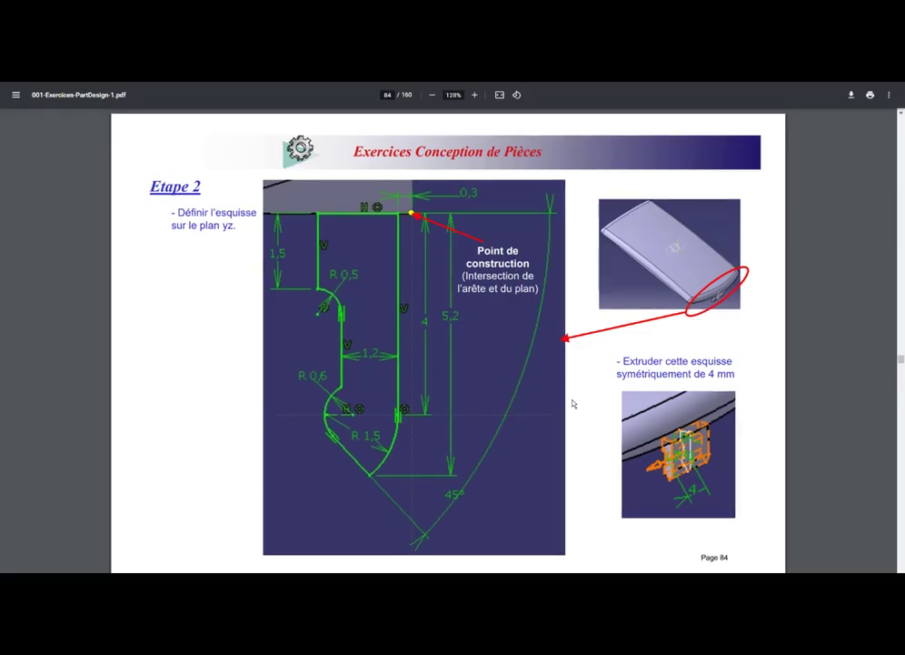
{"action": "key", "text": "alt+Tab"}
{"action": "left_click", "coordinate": [896, 206]}
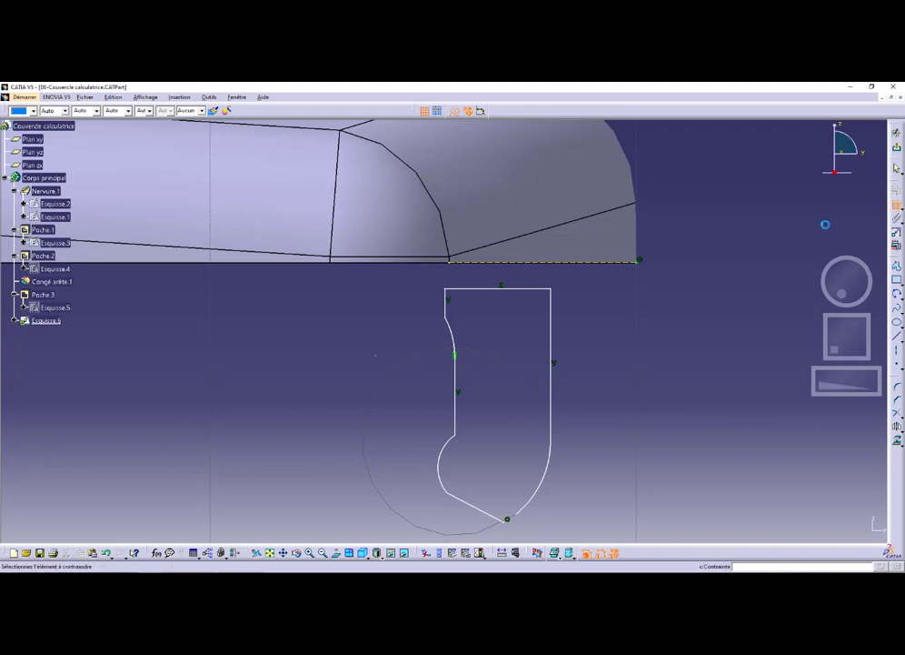
{"action": "left_click", "coordinate": [639, 263]}
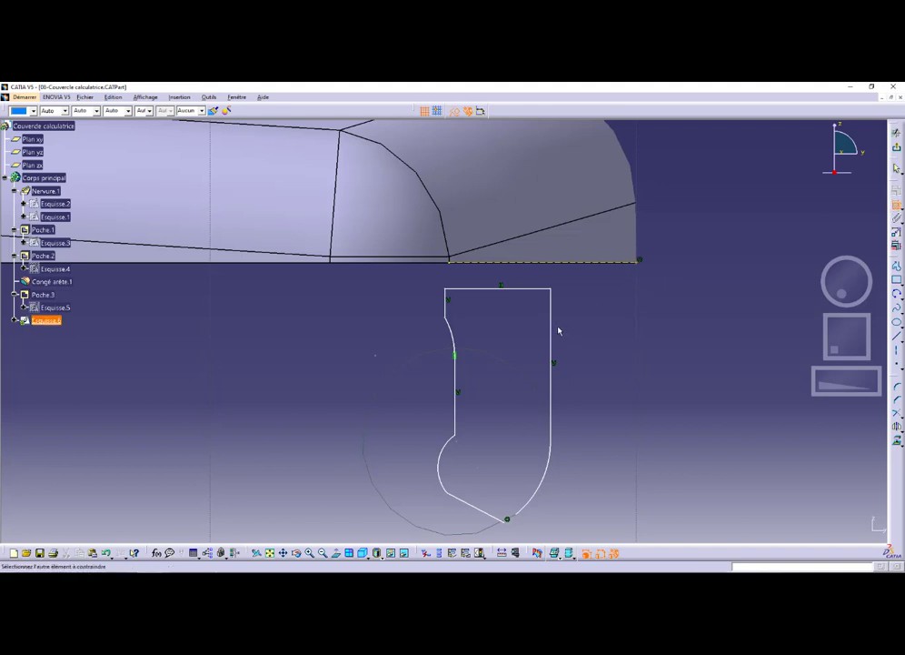
{"action": "left_click", "coordinate": [551, 331]}
{"action": "left_click", "coordinate": [595, 314]}
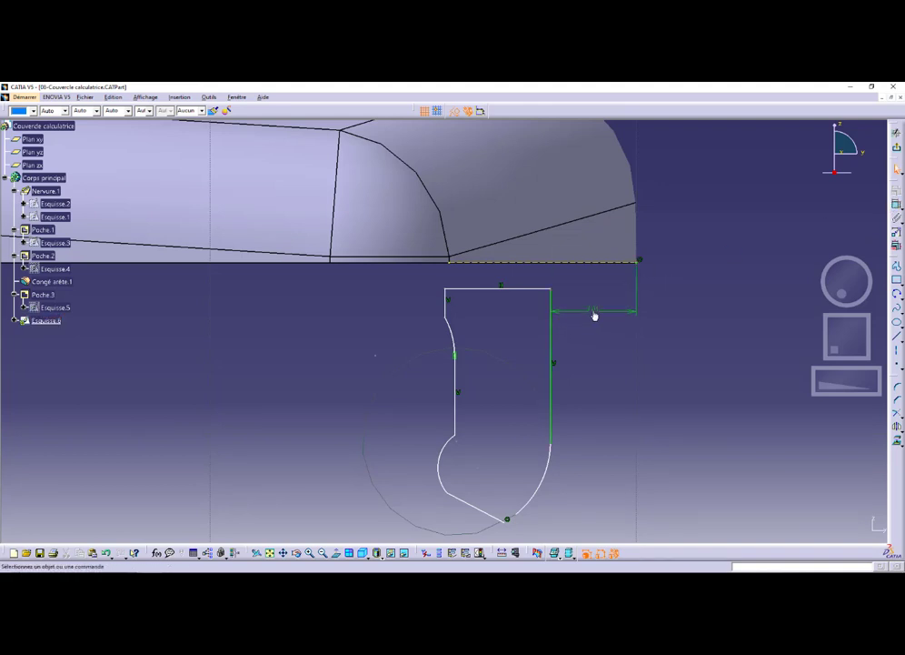
{"action": "double_click", "coordinate": [593, 310]}
{"action": "type", "text": "0,3mm"}
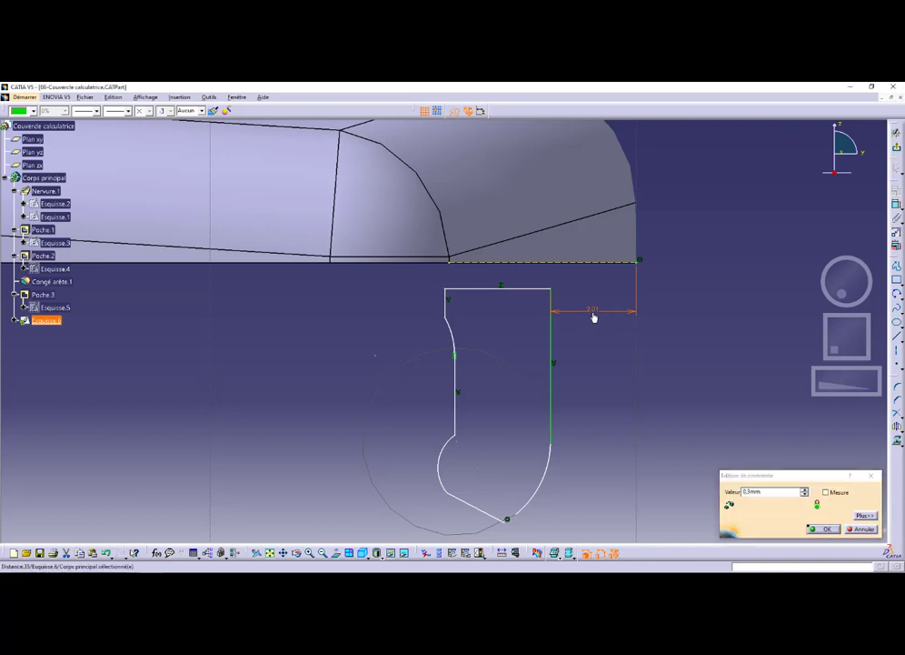
{"action": "key", "text": "Return"}
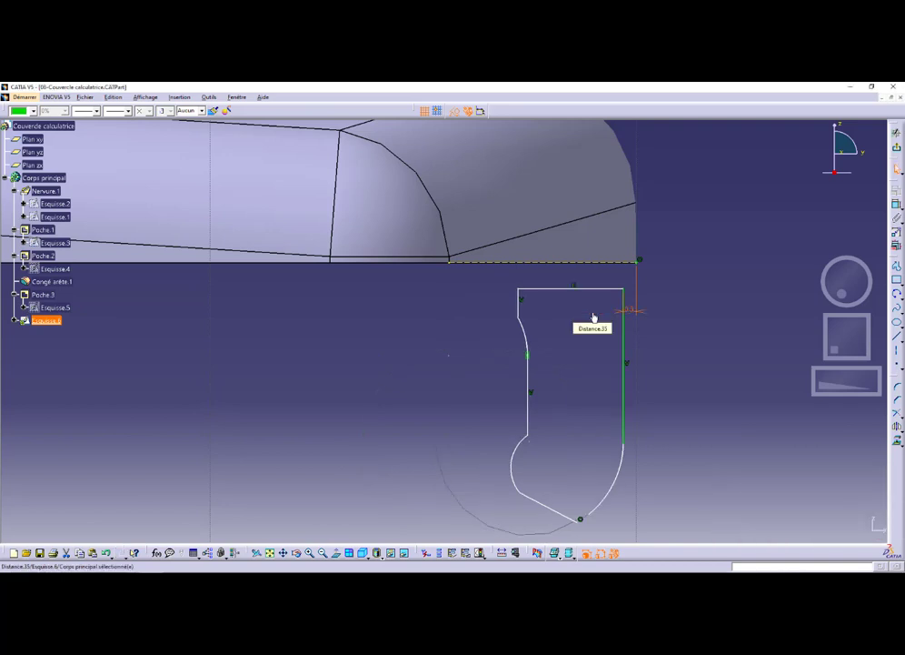
Step: Make the clip's upper horizontal line coincident with the projected underside edge of the cover
{"action": "key", "text": "alt+Tab"}
{"action": "key", "text": "alt+Tab"}
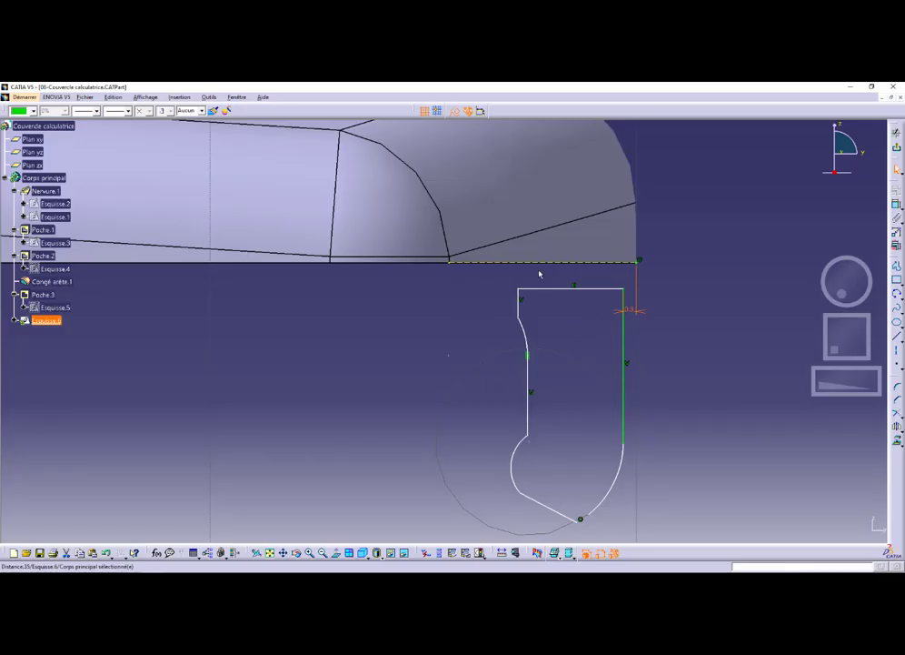
{"action": "left_click", "coordinate": [563, 289]}
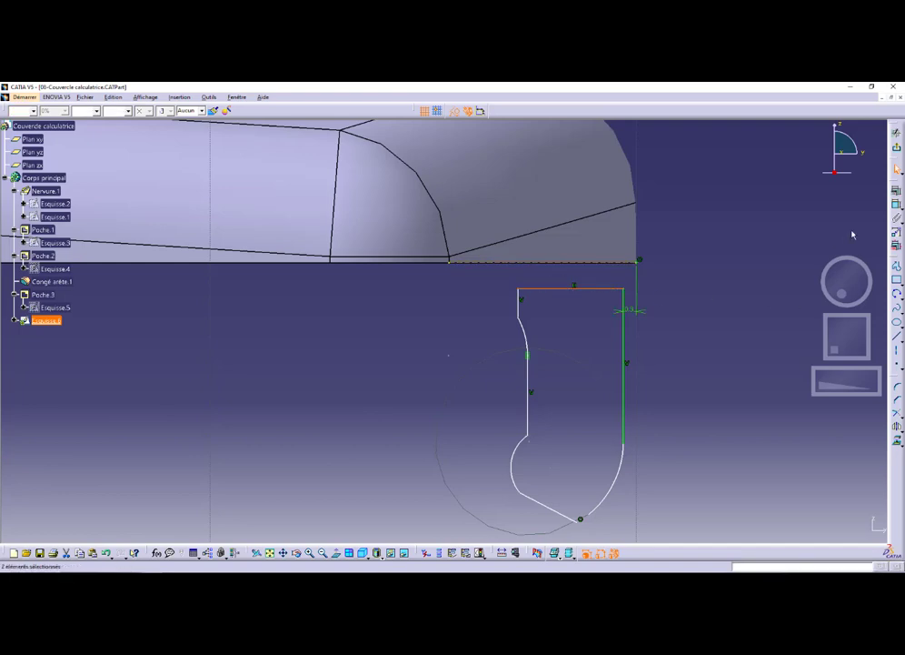
{"action": "left_click", "coordinate": [896, 192]}
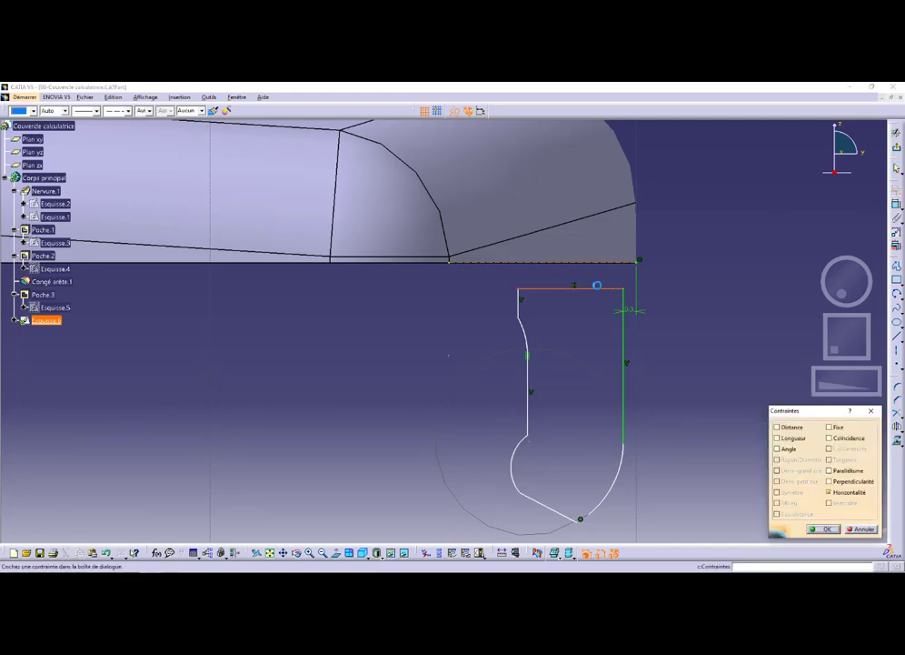
{"action": "left_click", "coordinate": [829, 438]}
{"action": "left_click", "coordinate": [828, 529]}
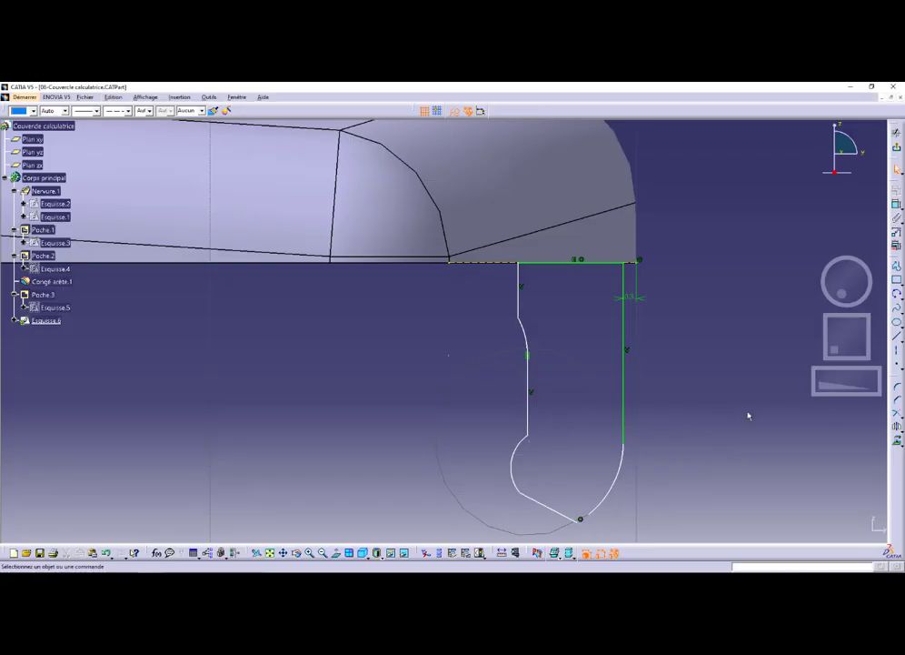
Step: Dimension the length of the clip's short upper inner vertical line and set it to 1.5 mm
{"action": "left_click", "coordinate": [896, 204]}
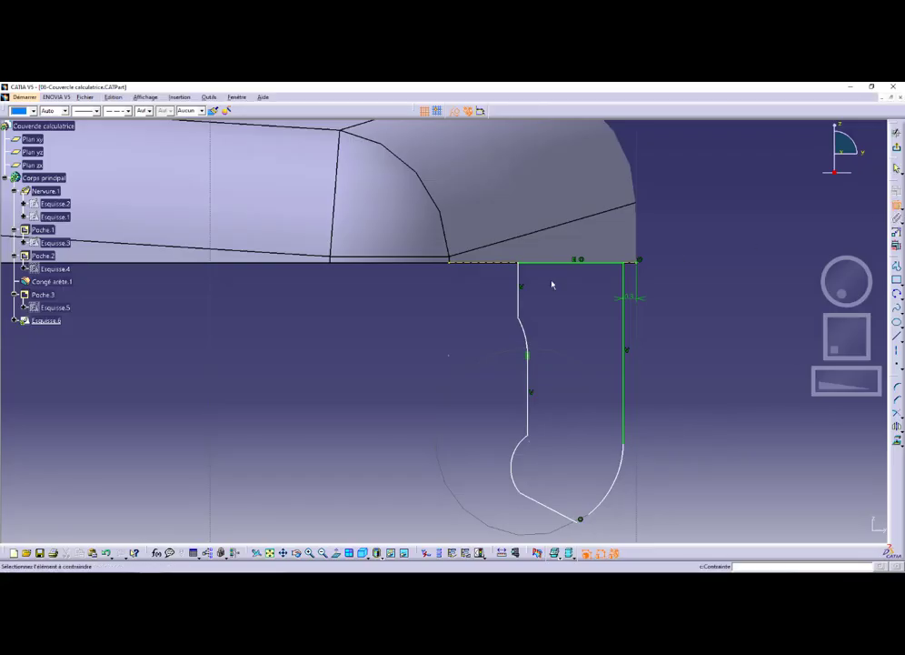
{"action": "left_click", "coordinate": [517, 292]}
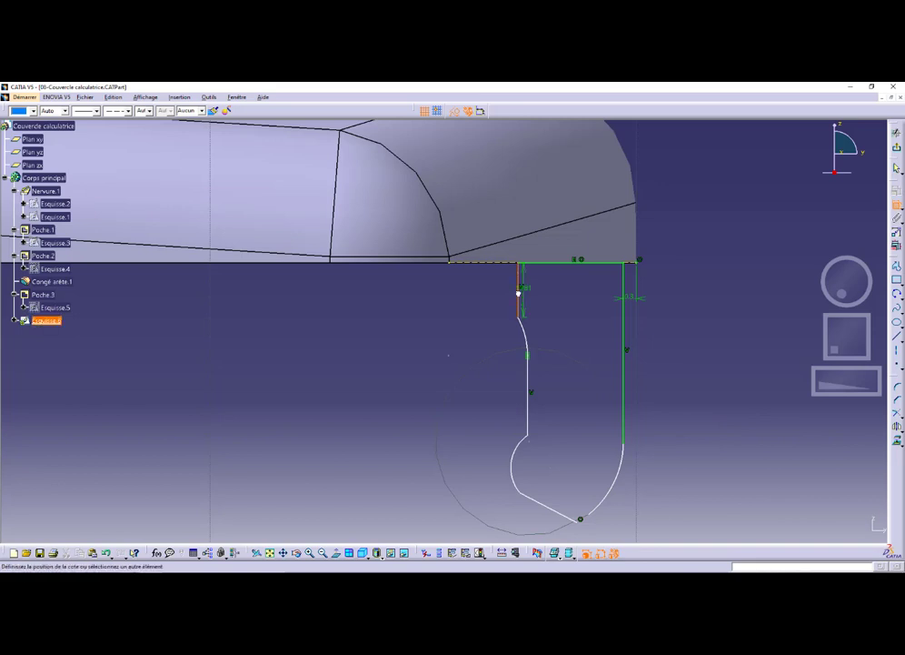
{"action": "double_click", "coordinate": [484, 294]}
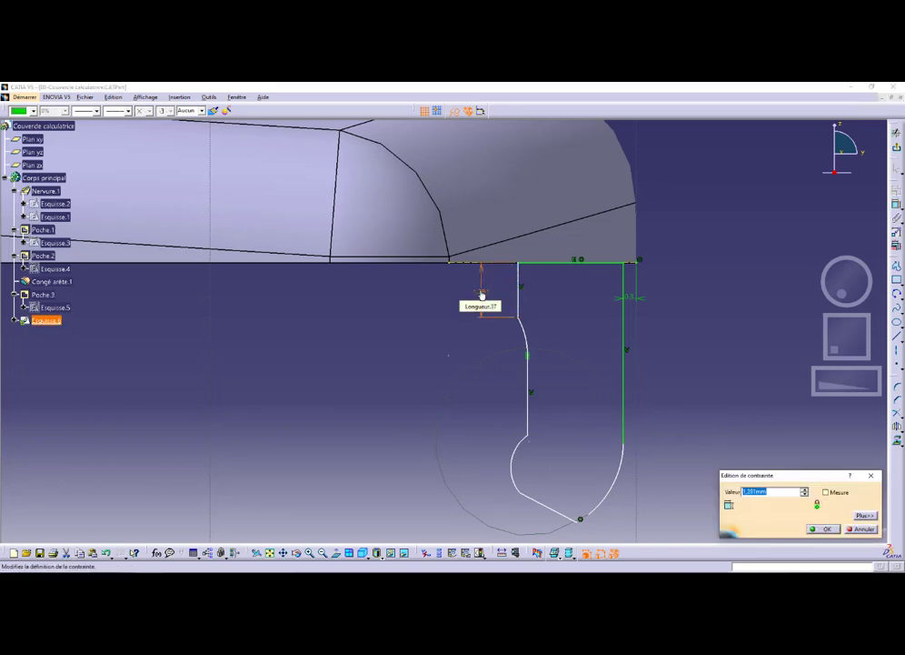
{"action": "type", "text": "1.5"}
{"action": "key", "text": "Return"}
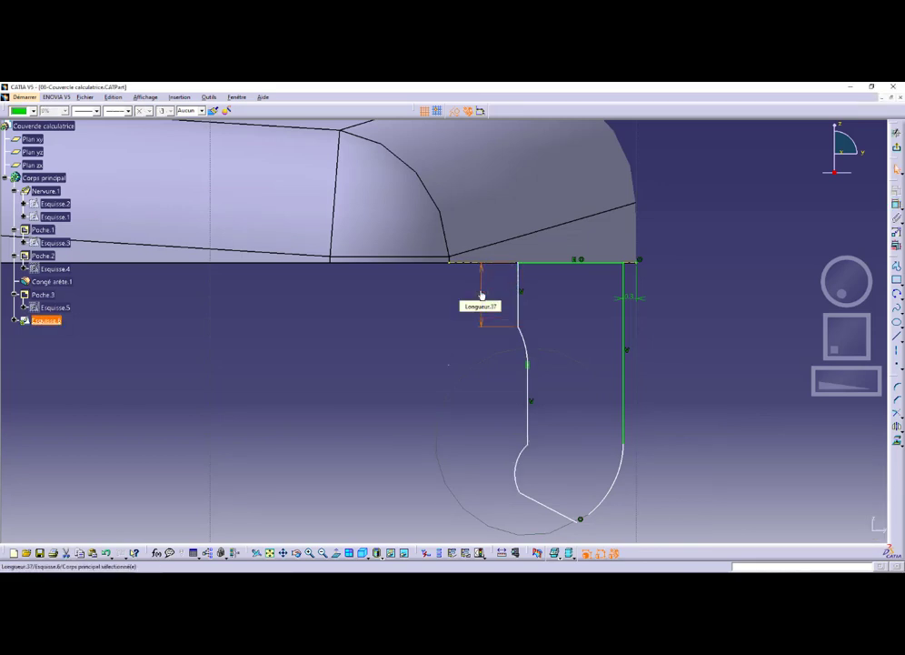
Step: Add a radius dimension to the small arc below the short inner line and set it to 0.5 mm, per the exercise PDF
{"action": "key", "text": "alt+Tab"}
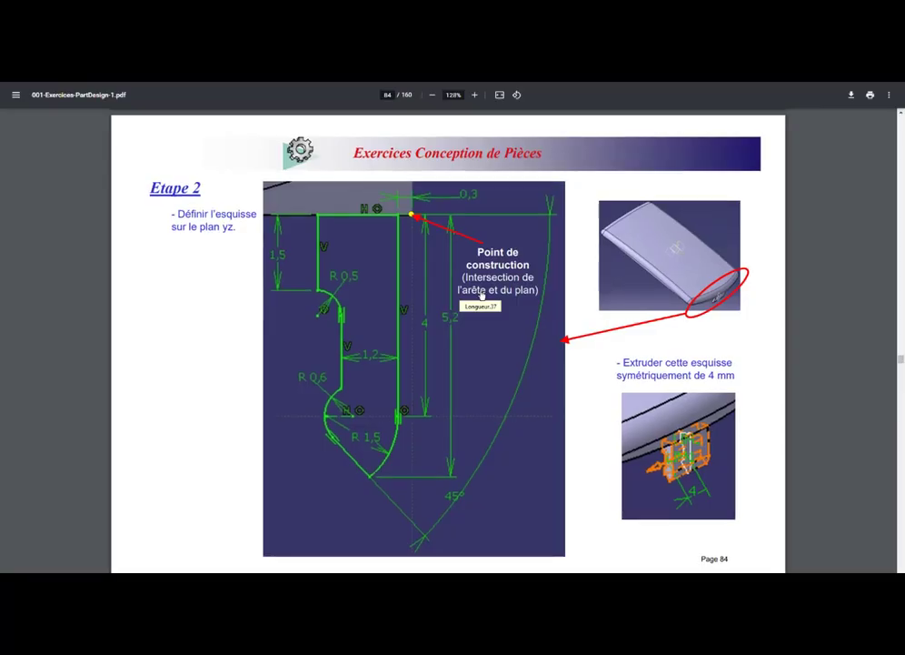
{"action": "key", "text": "alt+Tab"}
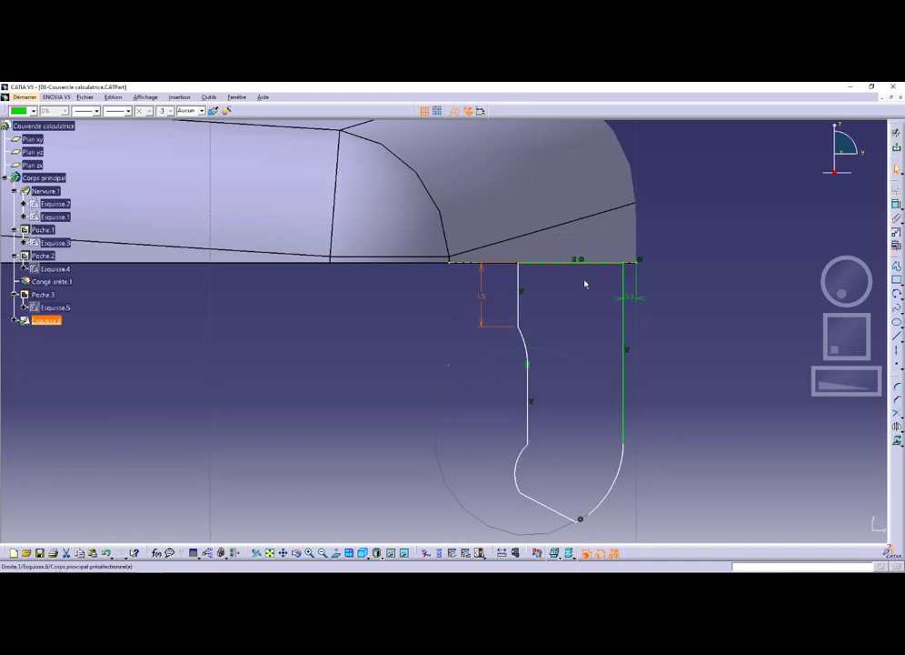
{"action": "left_click", "coordinate": [897, 206]}
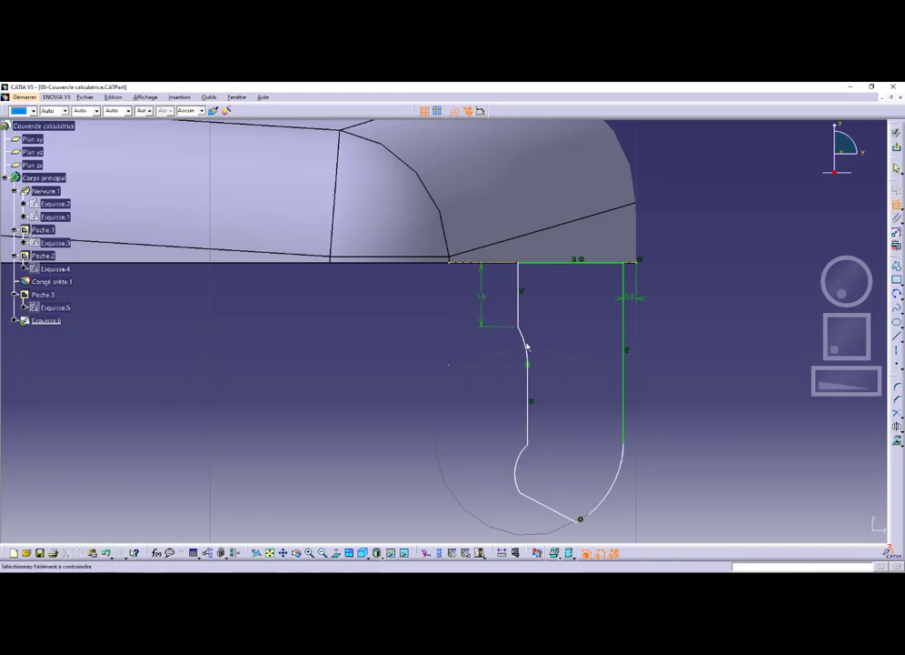
{"action": "left_click", "coordinate": [526, 346]}
{"action": "left_click", "coordinate": [546, 334]}
{"action": "double_click", "coordinate": [547, 335]}
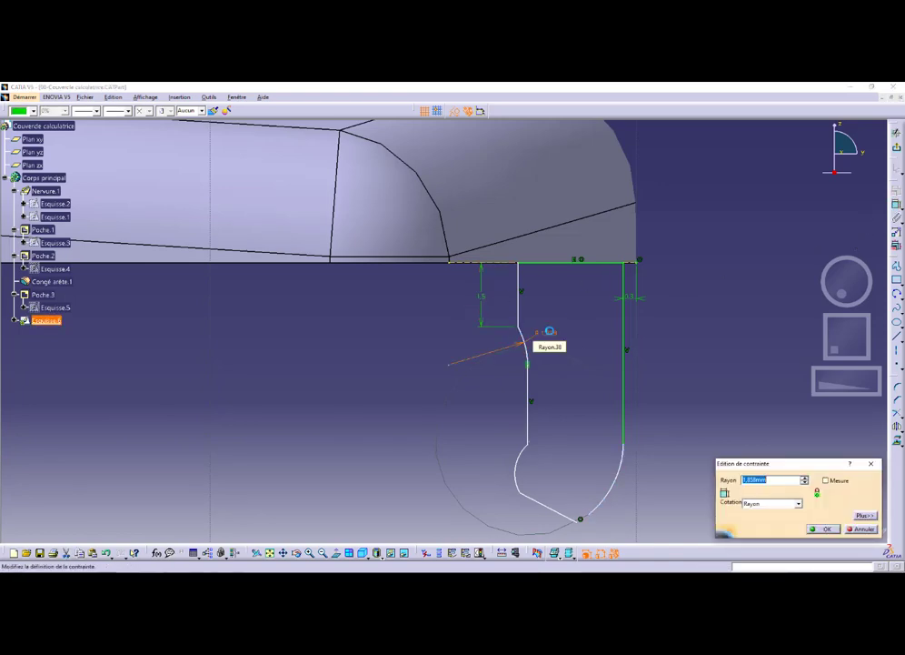
{"action": "type", "text": "8.5"}
{"action": "key", "text": "Return"}
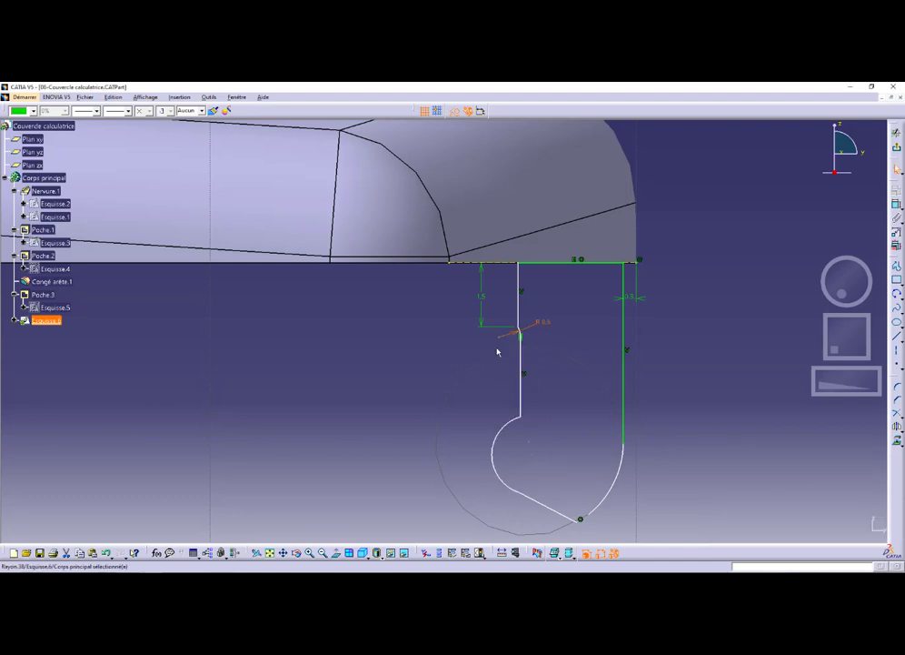
{"action": "middle_click_drag", "start_coordinate": [443, 327], "coordinate": [491, 311]}
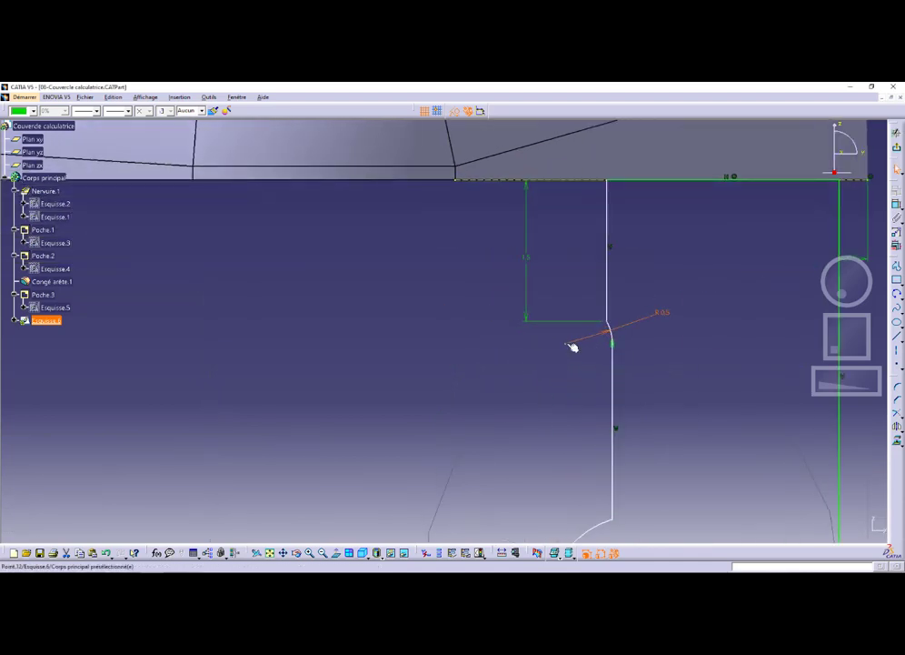
{"action": "mouse_move", "coordinate": [571, 348]}
{"action": "left_mouse_down"}
{"action": "mouse_move", "coordinate": [580, 344]}
{"action": "mouse_move", "coordinate": [557, 344]}
{"action": "mouse_move", "coordinate": [573, 348]}
{"action": "left_mouse_up"}
{"action": "key", "text": "alt+Tab"}
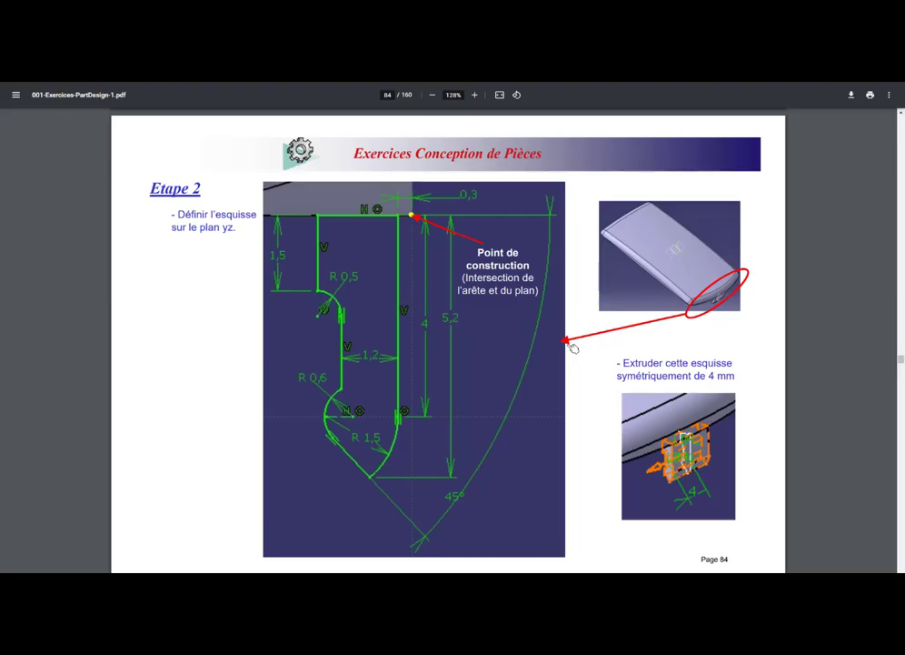
{"action": "key", "text": "alt+Tab"}
{"action": "mouse_move", "coordinate": [628, 334]}
{"action": "middle_mouse_down", "text": "ctrl"}
{"action": "mouse_move", "coordinate": [630, 345]}
{"action": "mouse_move", "coordinate": [608, 376]}
{"action": "middle_mouse_up", "text": "ctrl"}
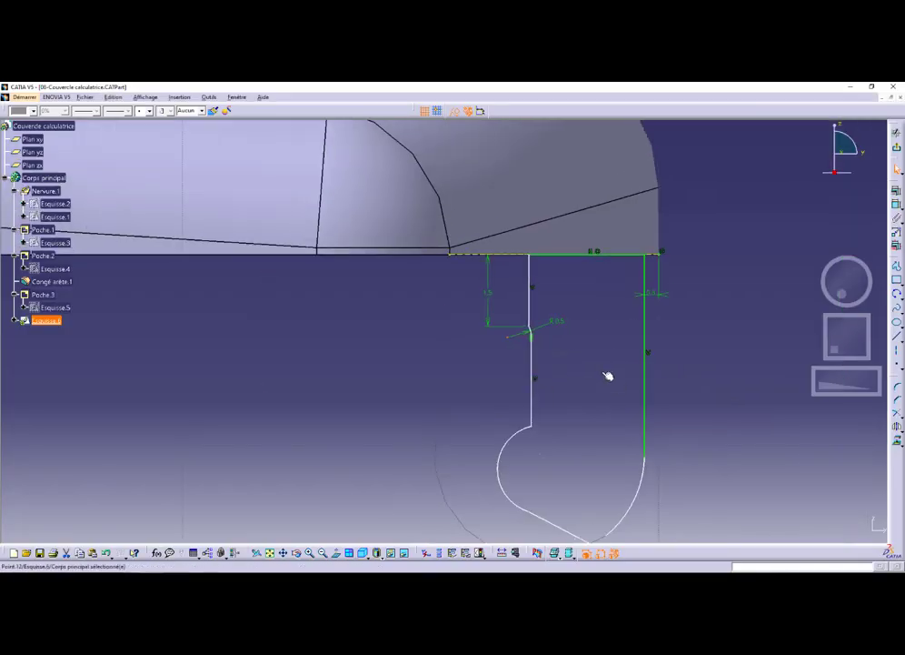
{"action": "left_click", "coordinate": [526, 418]}
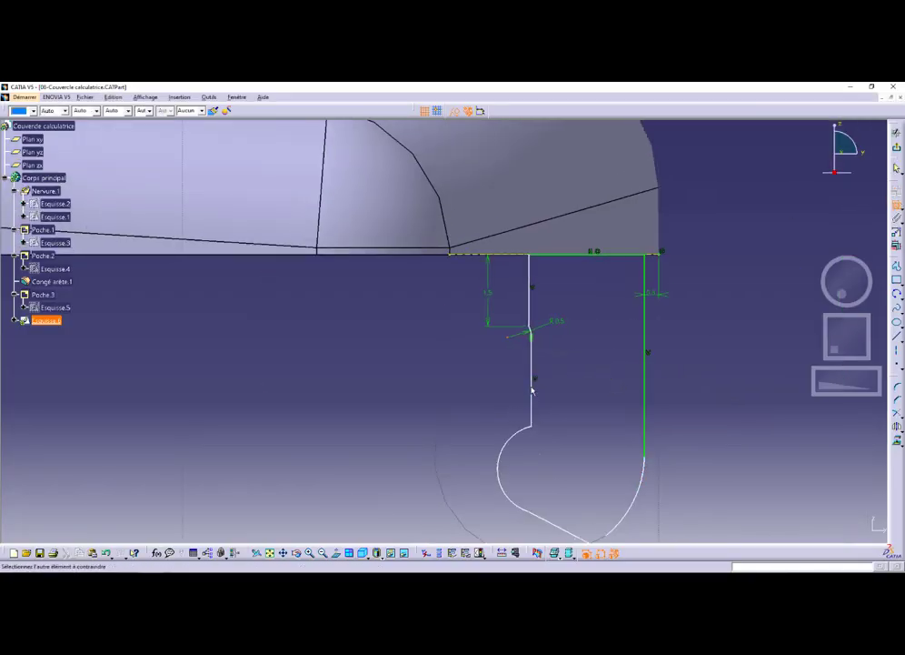
{"action": "left_click", "coordinate": [532, 391]}
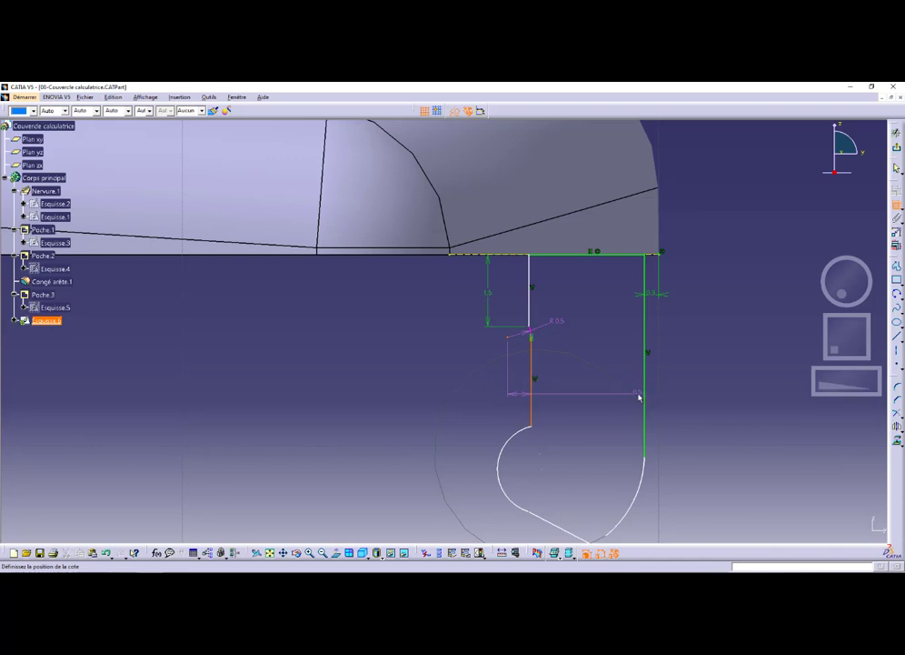
{"action": "key", "text": "Escape"}
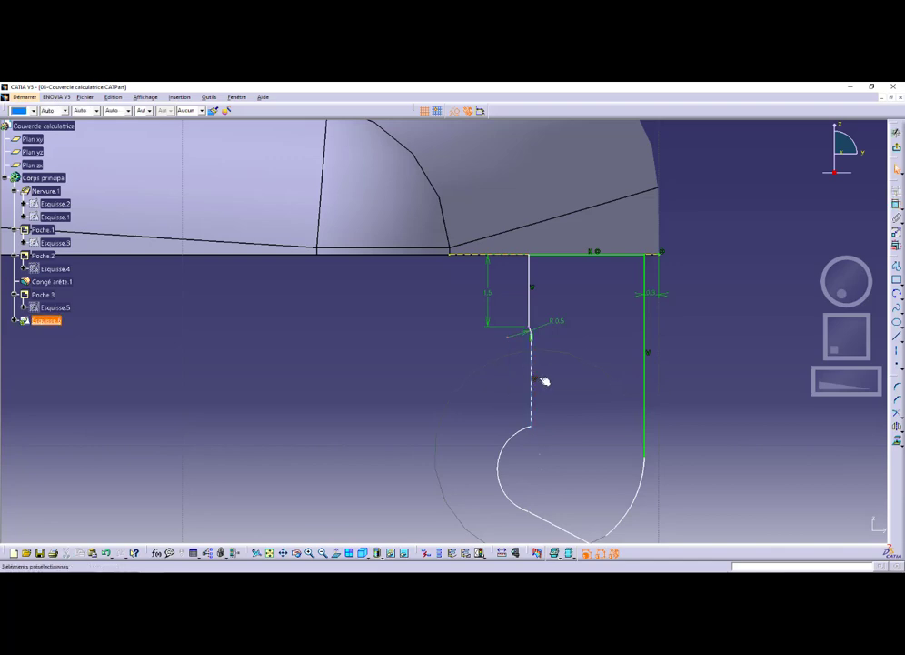
Step: Set the distance between the lower inner vertical line and the outer vertical line to 1.2 mm, and check the profile against the exercise PDF
{"action": "left_click", "coordinate": [898, 206]}
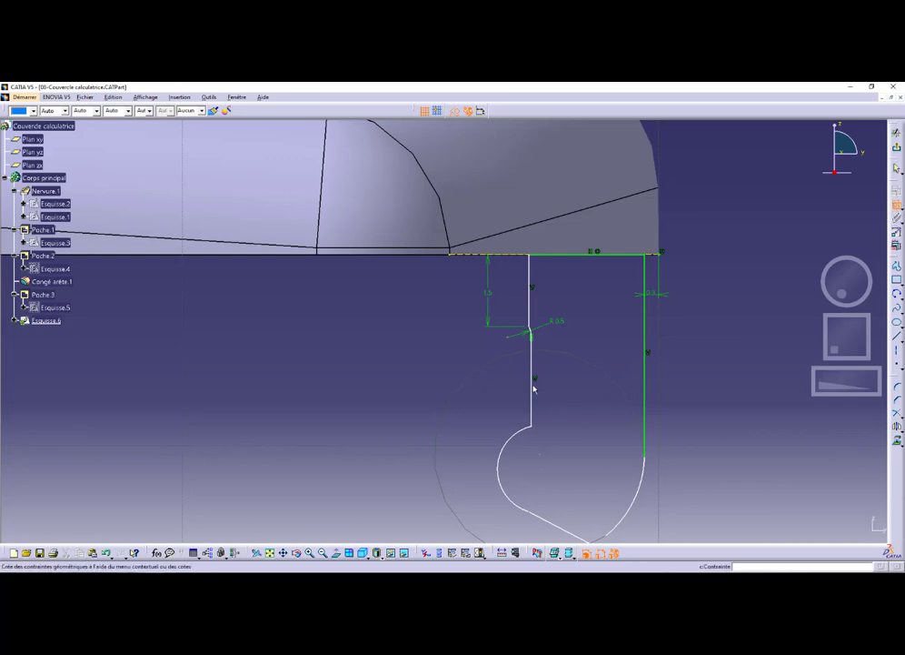
{"action": "left_click", "coordinate": [533, 388]}
{"action": "left_click", "coordinate": [646, 390]}
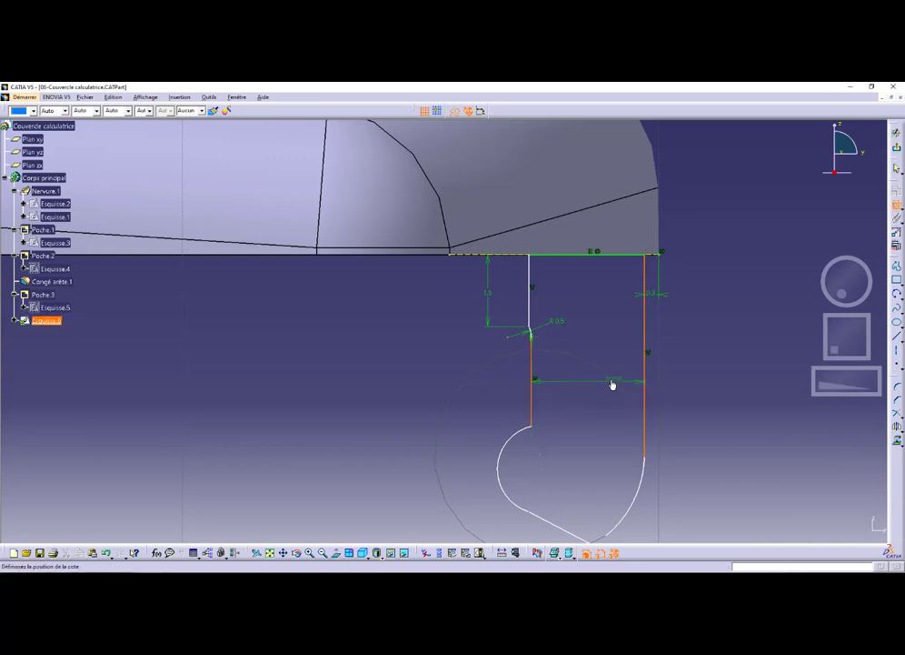
{"action": "left_click", "coordinate": [598, 380]}
{"action": "double_click", "coordinate": [592, 380]}
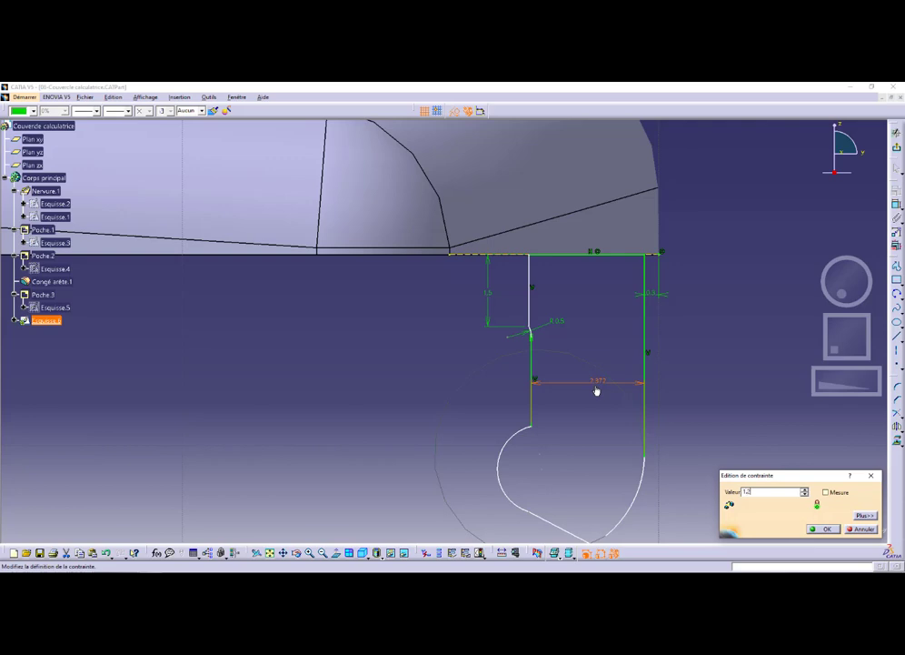
{"action": "type", "text": "1.2"}
{"action": "key", "text": "Return"}
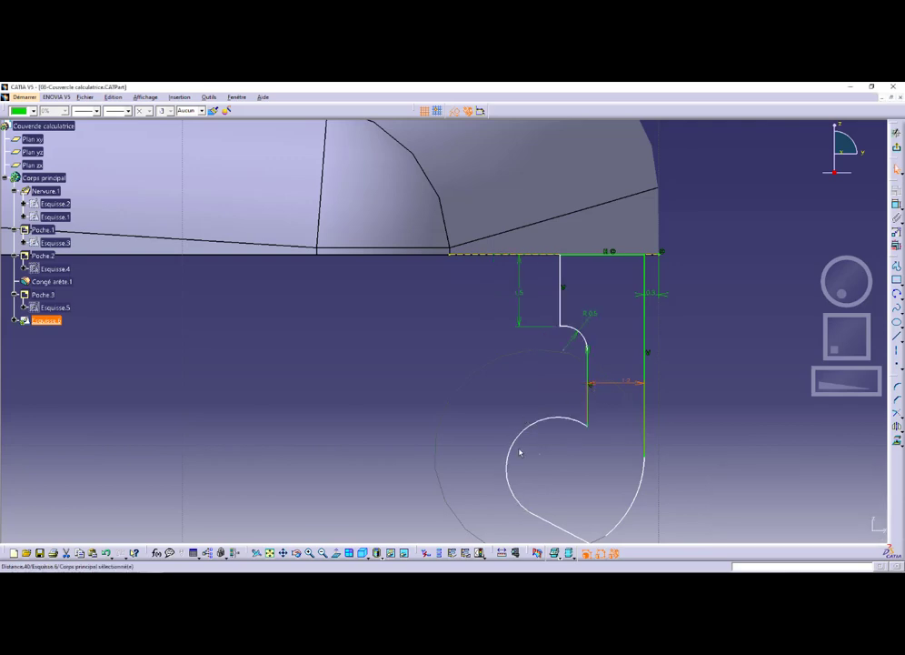
{"action": "key", "text": "alt+Tab"}
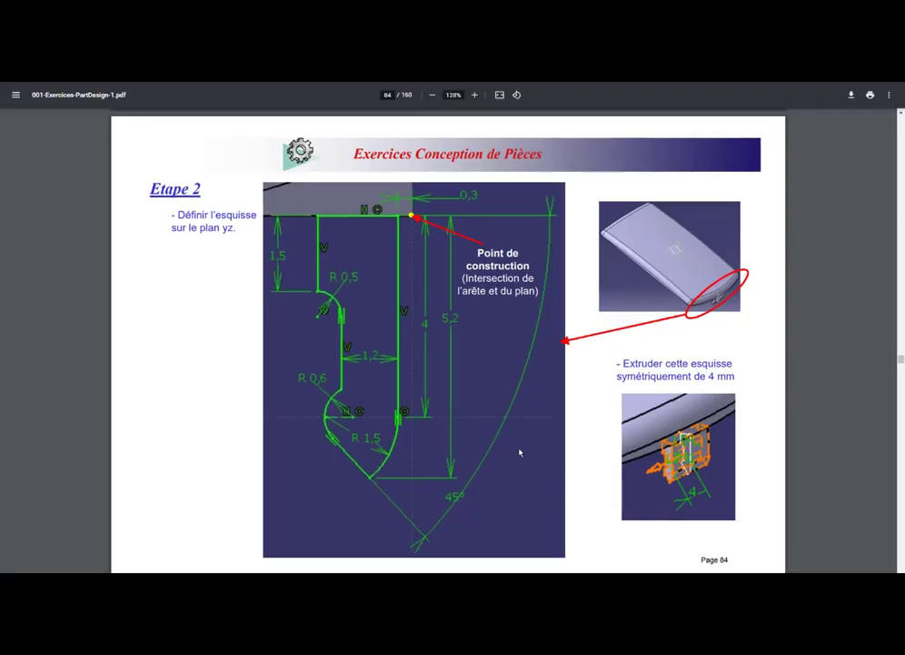
{"action": "key", "text": "alt+Tab"}
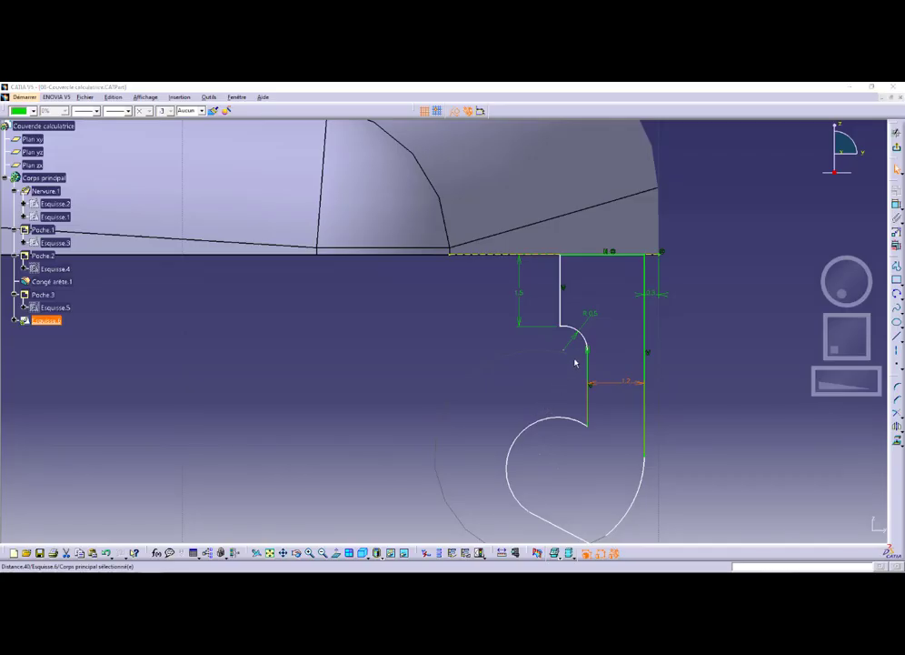
Step: Add a radius dimension to the large rounded arc at the clip's lower inner side and set it to 0.6 mm, per the exercise PDF
{"action": "key", "text": "alt+Tab"}
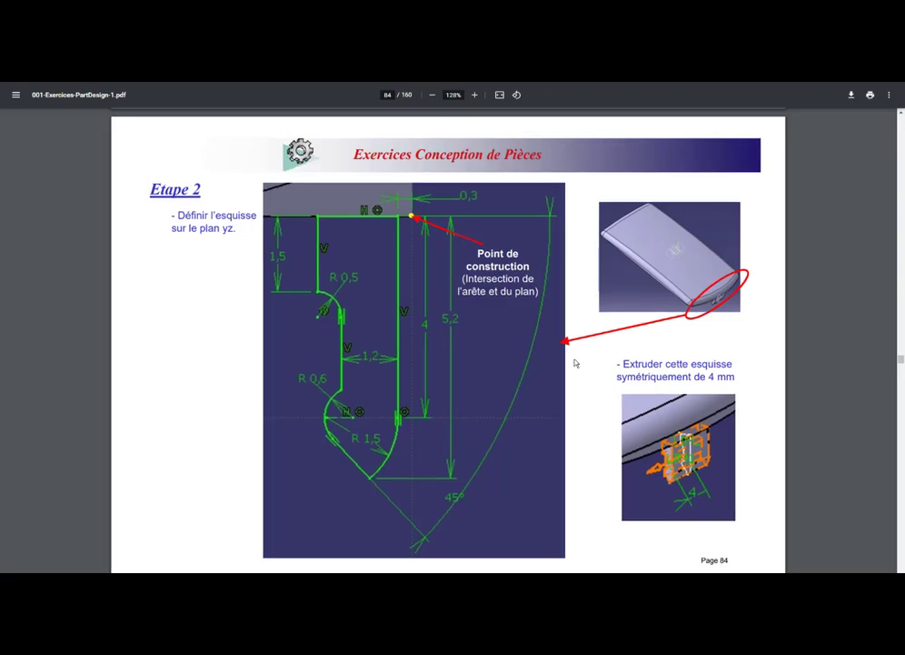
{"action": "key", "text": "alt+Tab"}
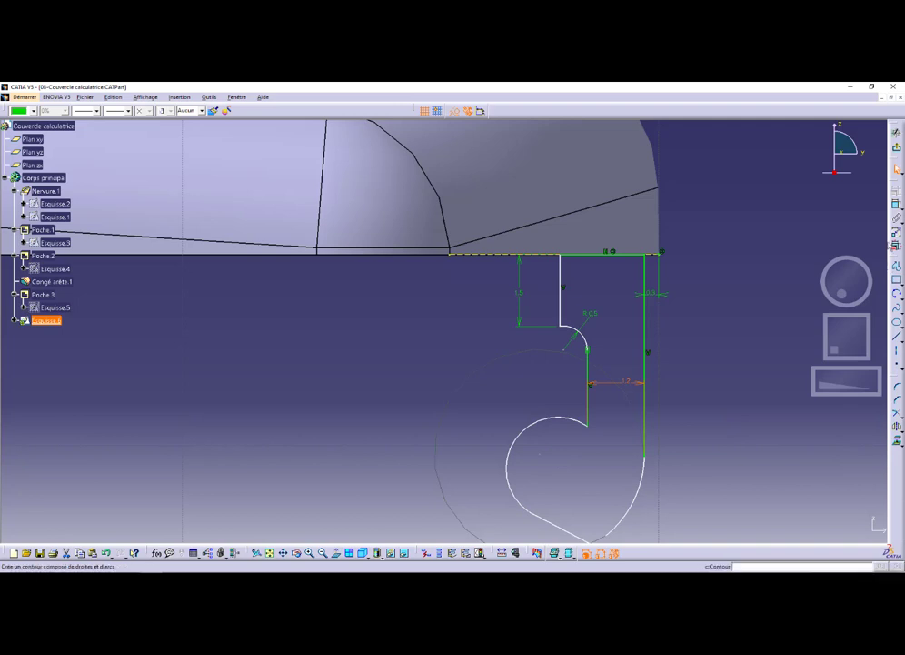
{"action": "left_click", "coordinate": [897, 205]}
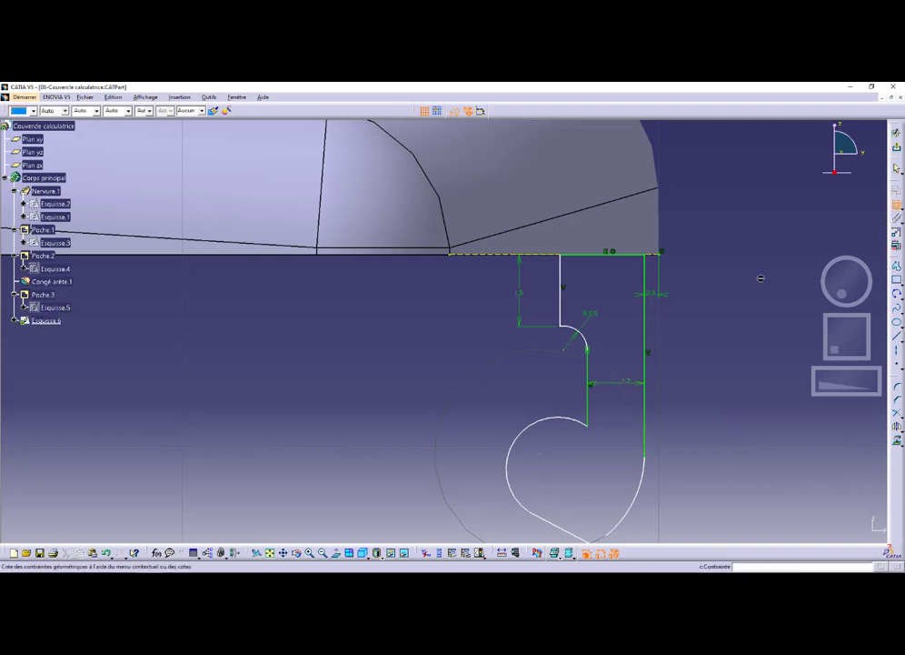
{"action": "left_click", "coordinate": [515, 453]}
{"action": "left_click", "coordinate": [468, 433]}
{"action": "double_click", "coordinate": [469, 434]}
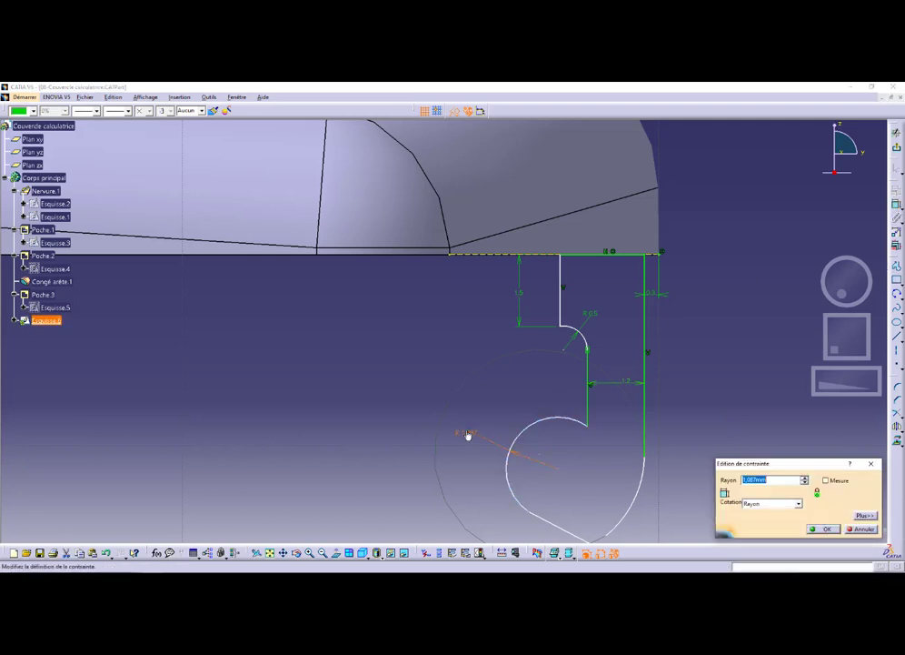
{"action": "type", "text": "0,8"}
{"action": "key", "text": "Return"}
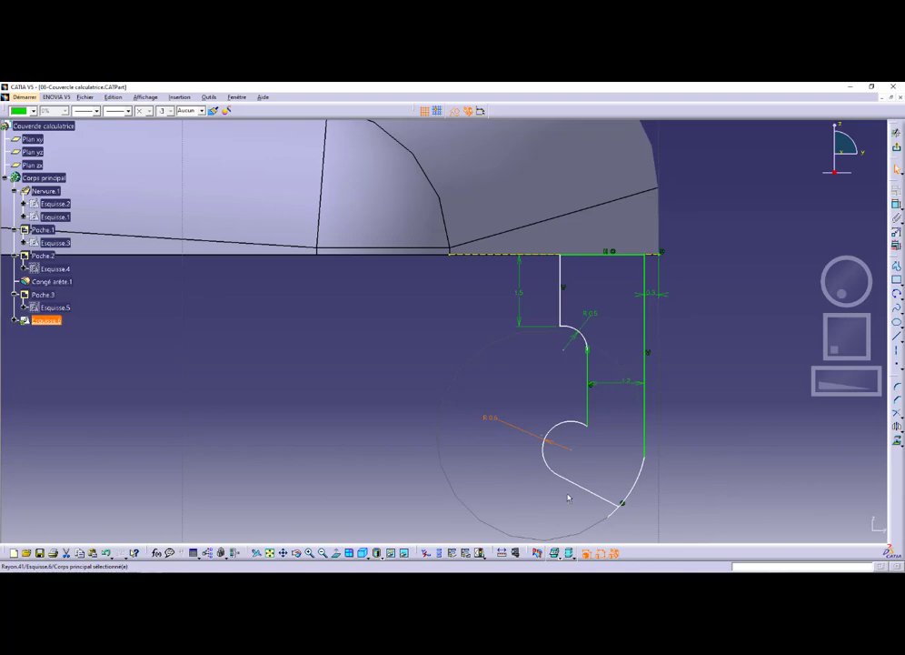
Step: Make the lower oblique line tangent to the 0.6 mm arc, as shown in the exercise PDF
{"action": "key", "text": "alt+Tab"}
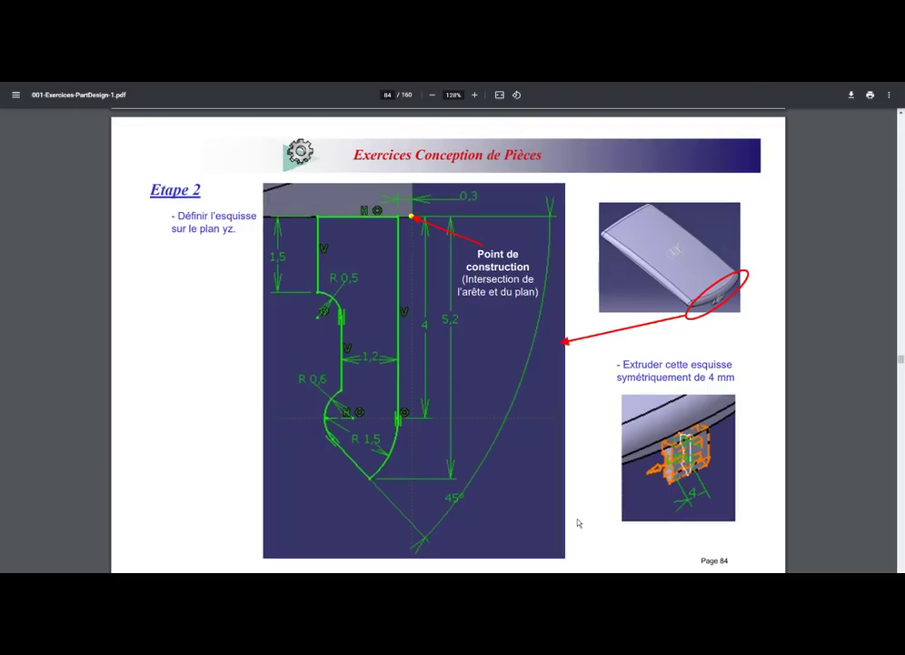
{"action": "key", "text": "alt+Tab"}
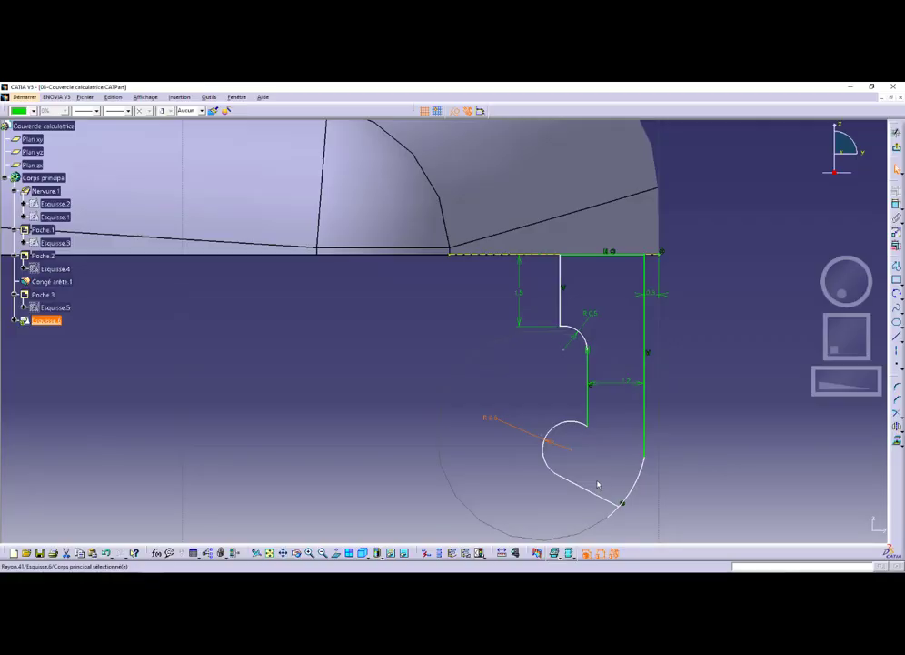
{"action": "left_click", "coordinate": [592, 494]}
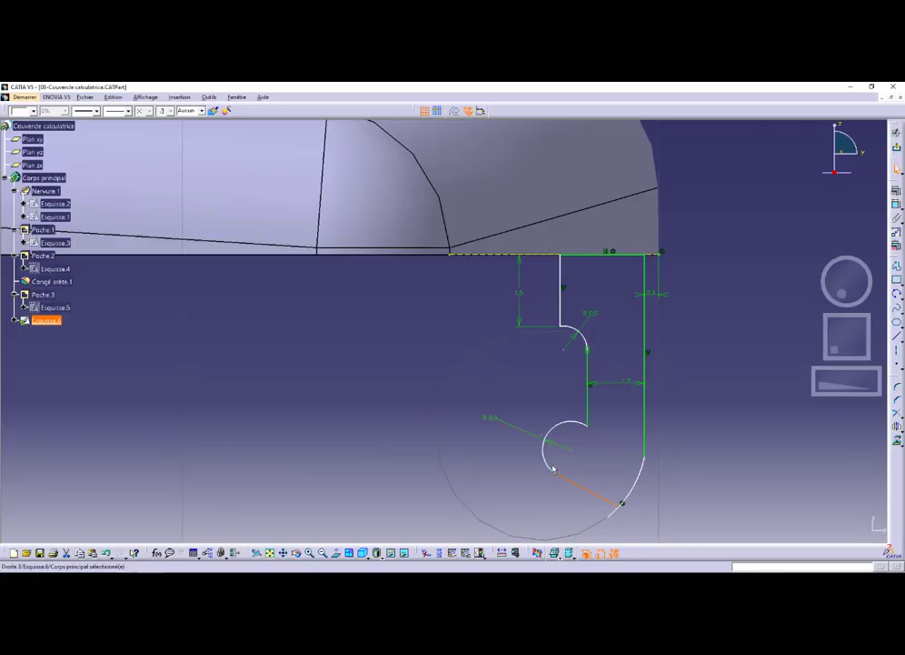
{"action": "left_click", "coordinate": [554, 468], "text": "ctrl"}
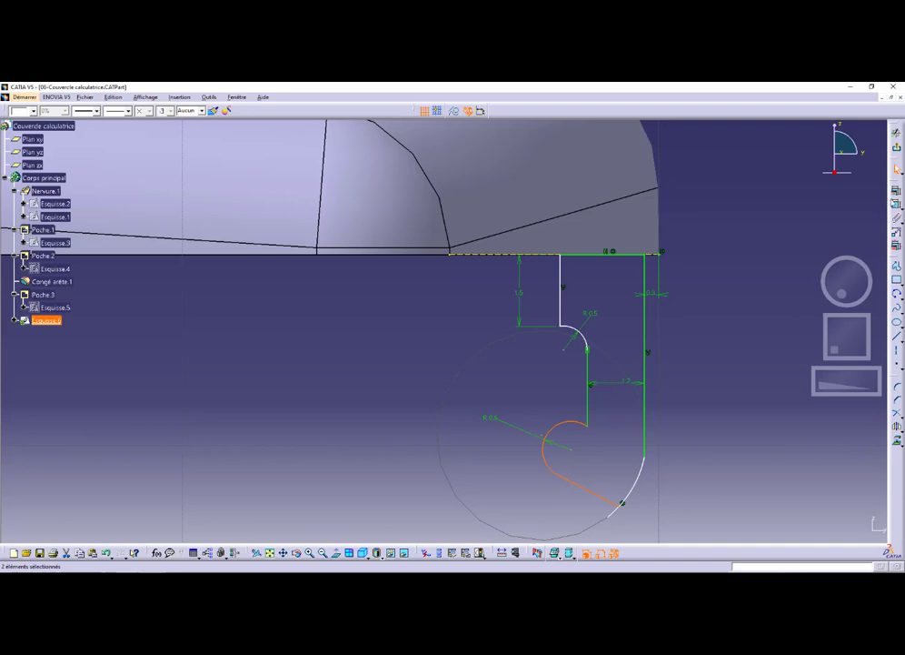
{"action": "left_click", "coordinate": [897, 426]}
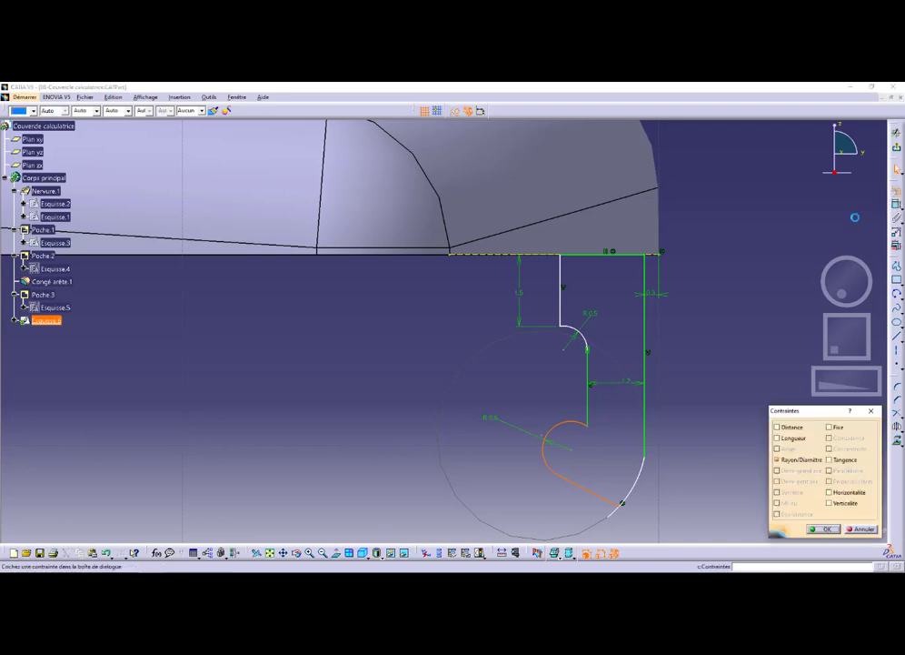
{"action": "left_click", "coordinate": [830, 459]}
{"action": "left_click", "coordinate": [824, 529]}
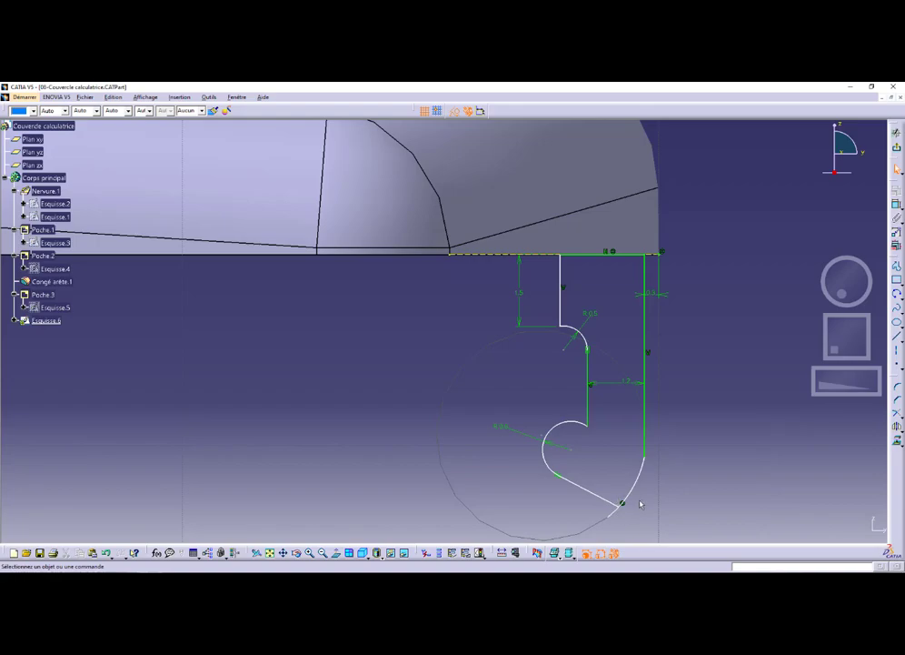
Step: Trim away the part of the outer arc that extends past its intersection with the oblique line
{"action": "key", "text": "alt+Tab"}
{"action": "key", "text": "alt+Tab"}
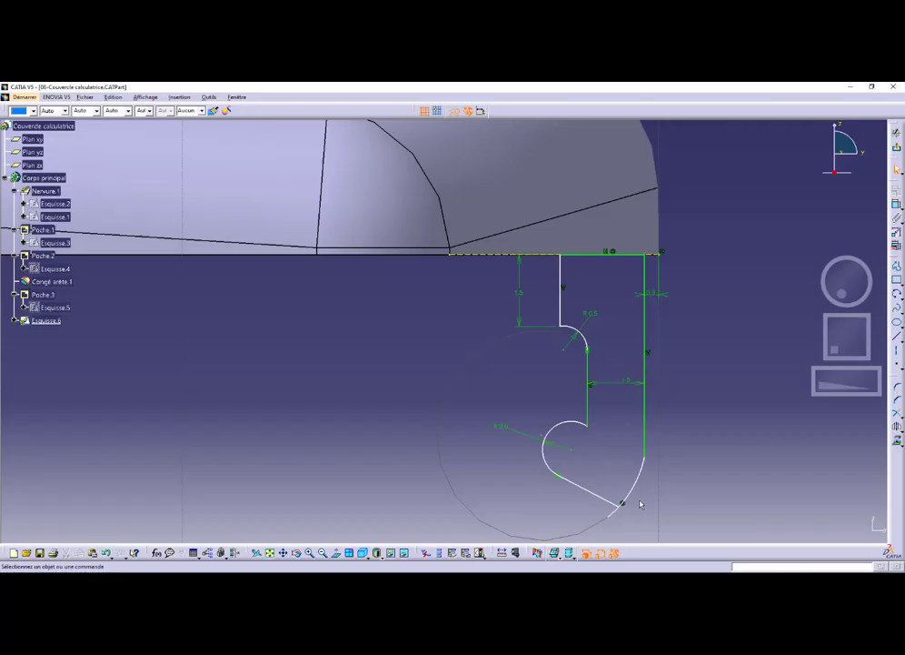
{"action": "left_click", "coordinate": [898, 424]}
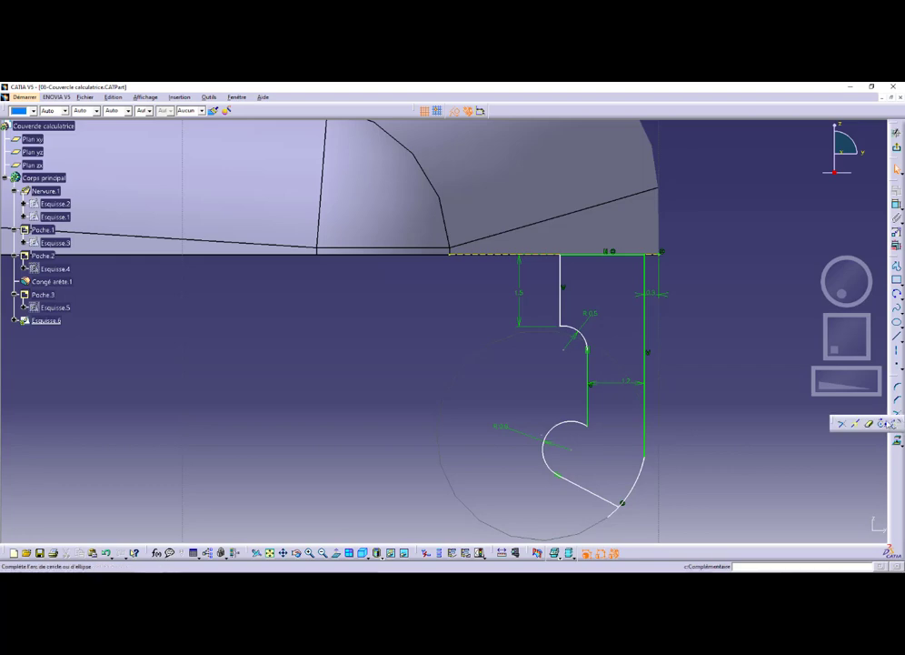
{"action": "left_click", "coordinate": [620, 514]}
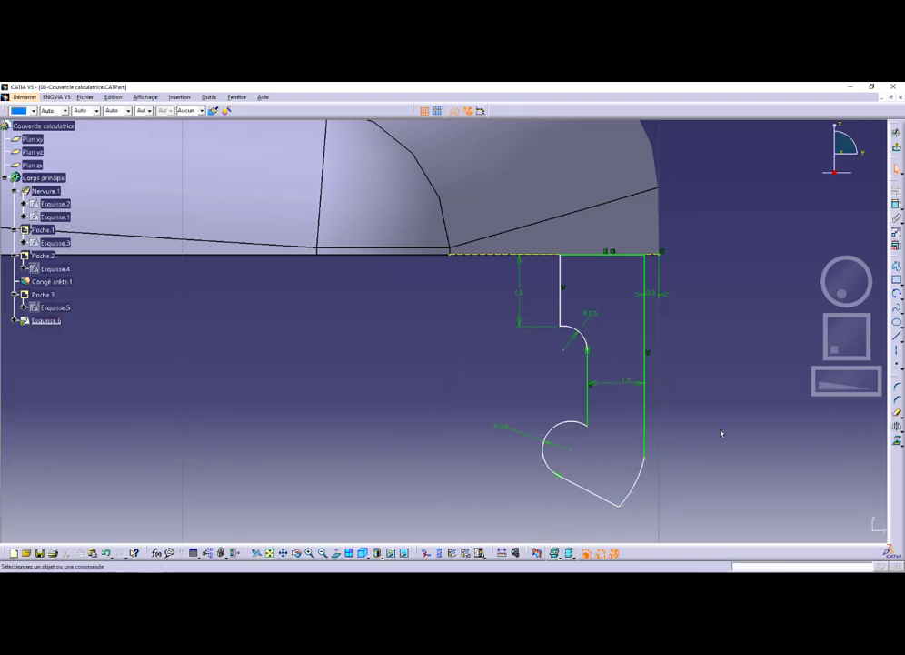
Step: Add an angle dimension between the clip's upper horizontal line and the lower oblique line and set it to 45°
{"action": "key", "text": "alt+Tab"}
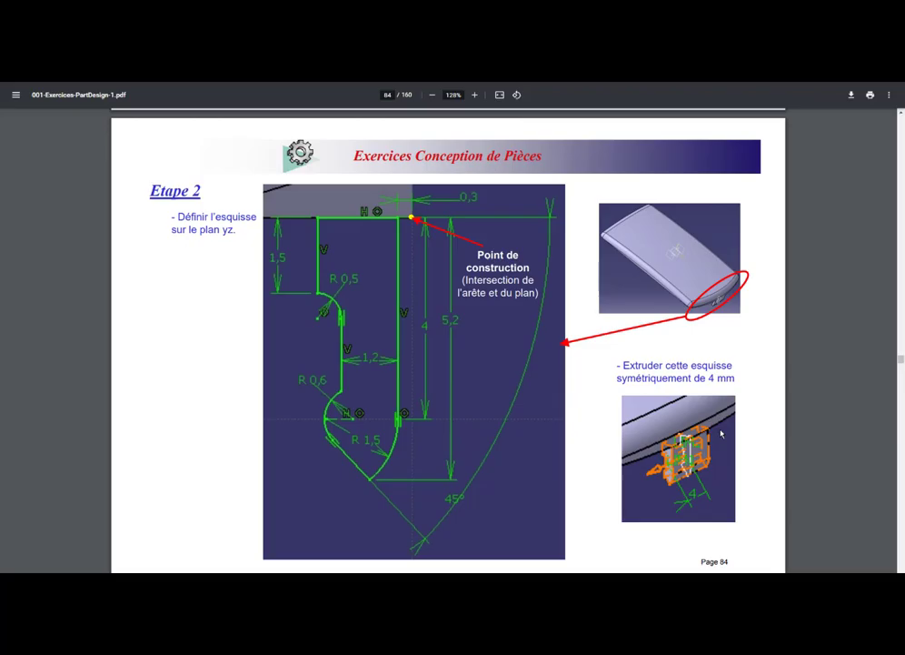
{"action": "key", "text": "alt+Tab"}
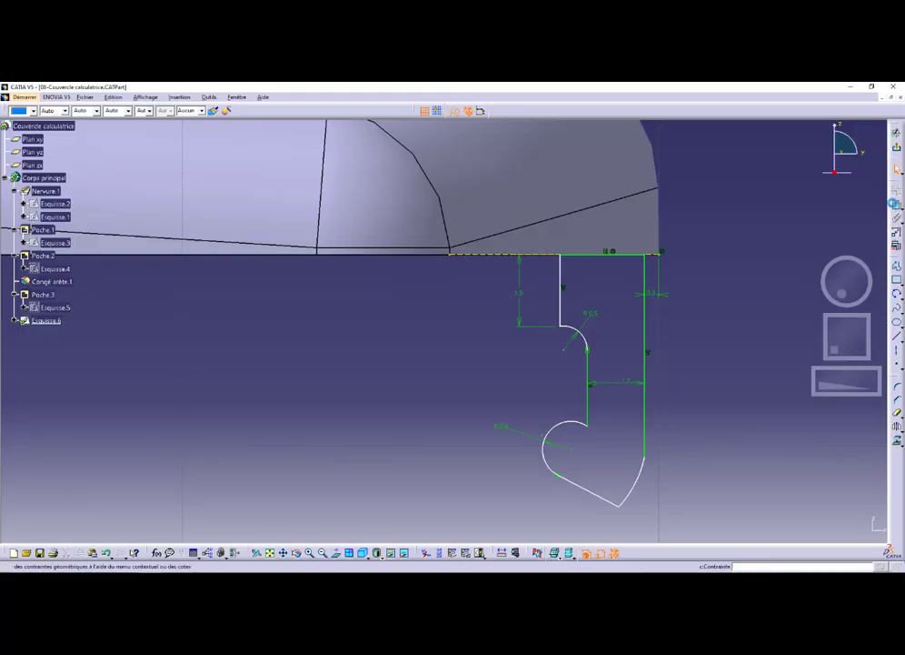
{"action": "middle_click_drag", "start_coordinate": [606, 257], "coordinate": [393, 241]}
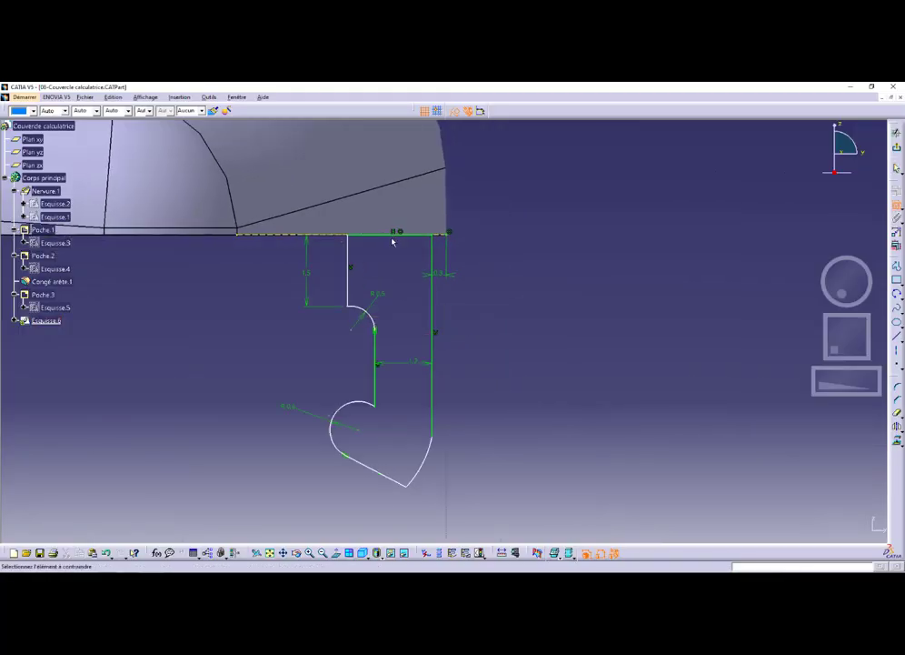
{"action": "left_click", "coordinate": [389, 237]}
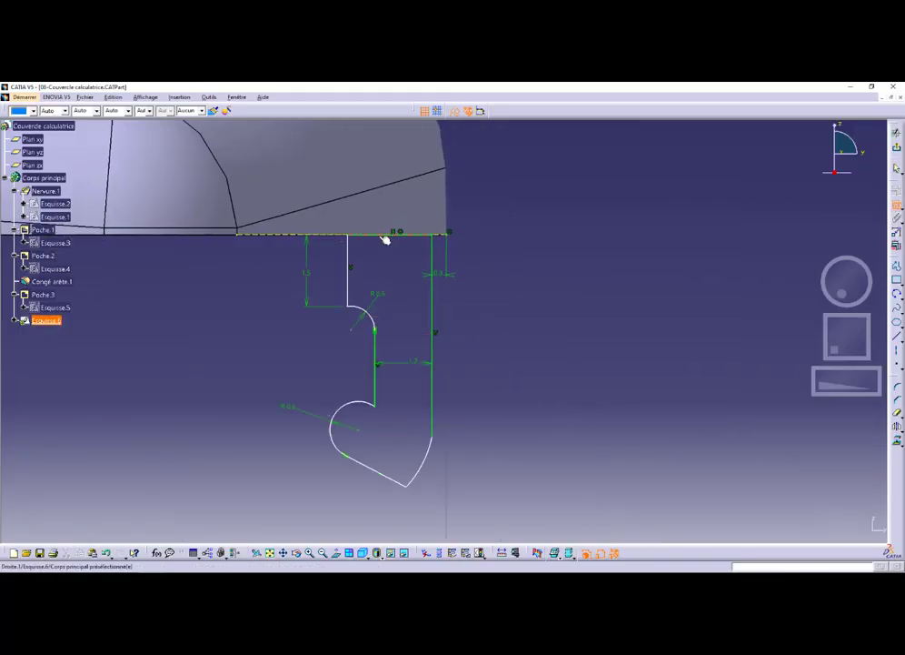
{"action": "left_click", "coordinate": [386, 476]}
{"action": "double_click", "coordinate": [528, 420]}
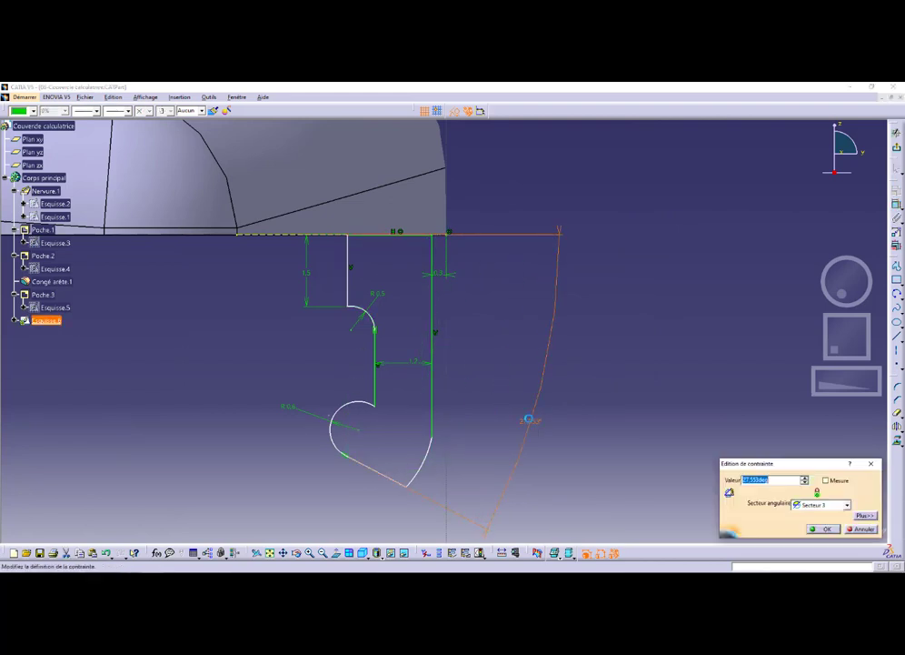
{"action": "type", "text": "45"}
{"action": "key", "text": "Return"}
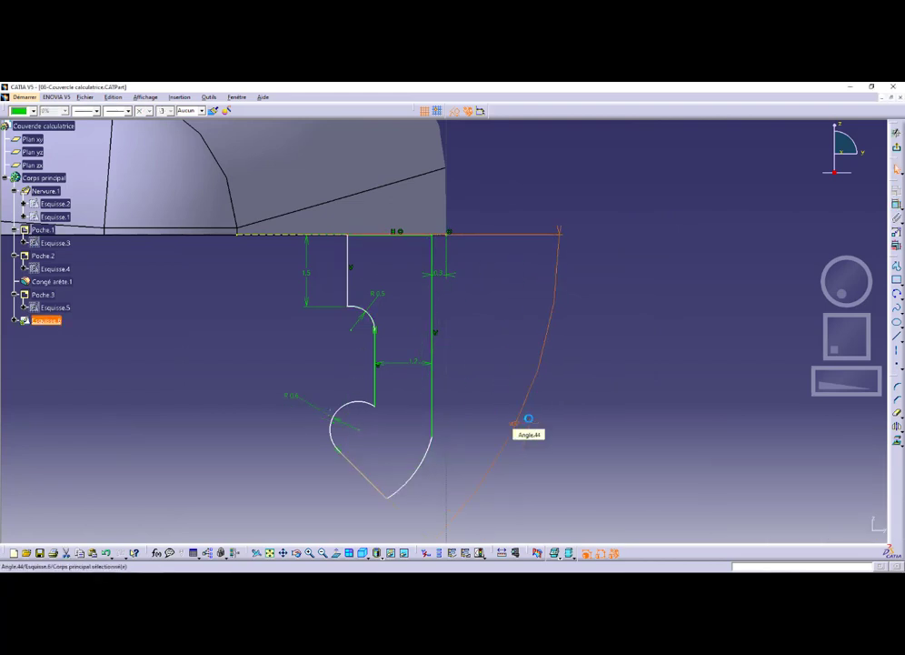
Step: Add a radius dimension to the outer arc at the clip's lower end and set it to 1.5 mm, per the exercise PDF
{"action": "key", "text": "alt+Tab"}
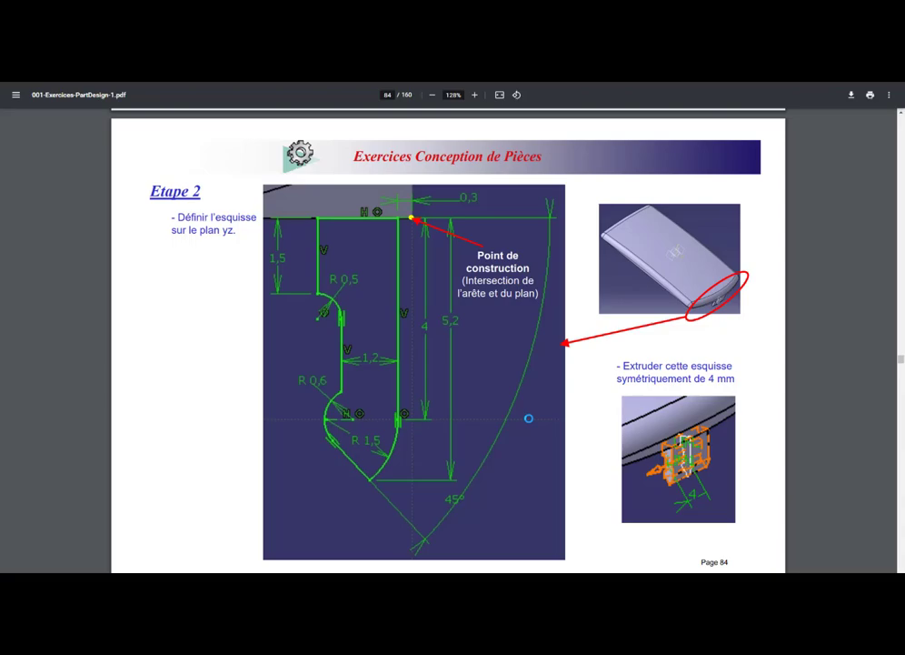
{"action": "key", "text": "alt+Tab"}
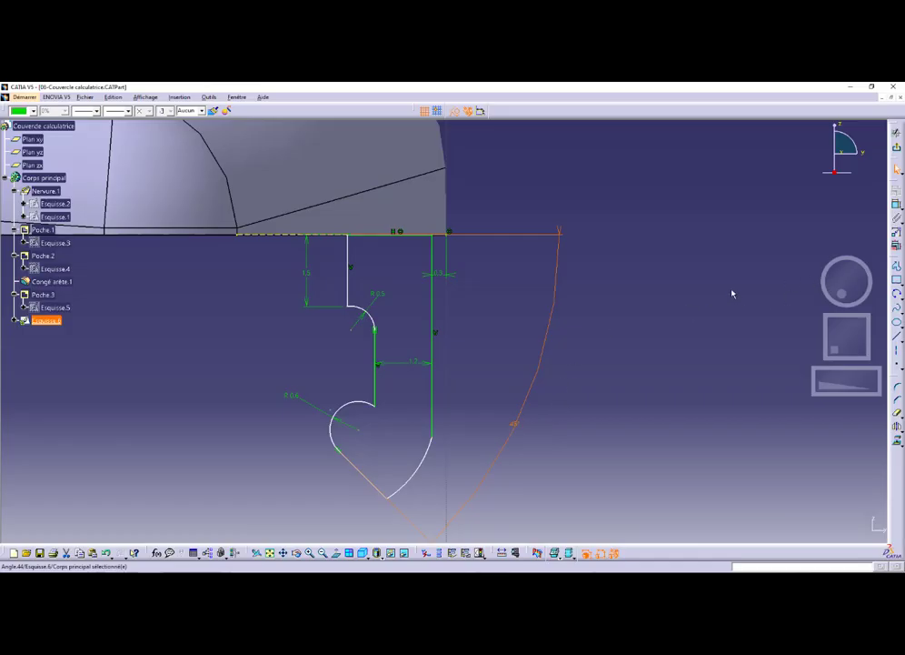
{"action": "left_click", "coordinate": [897, 205]}
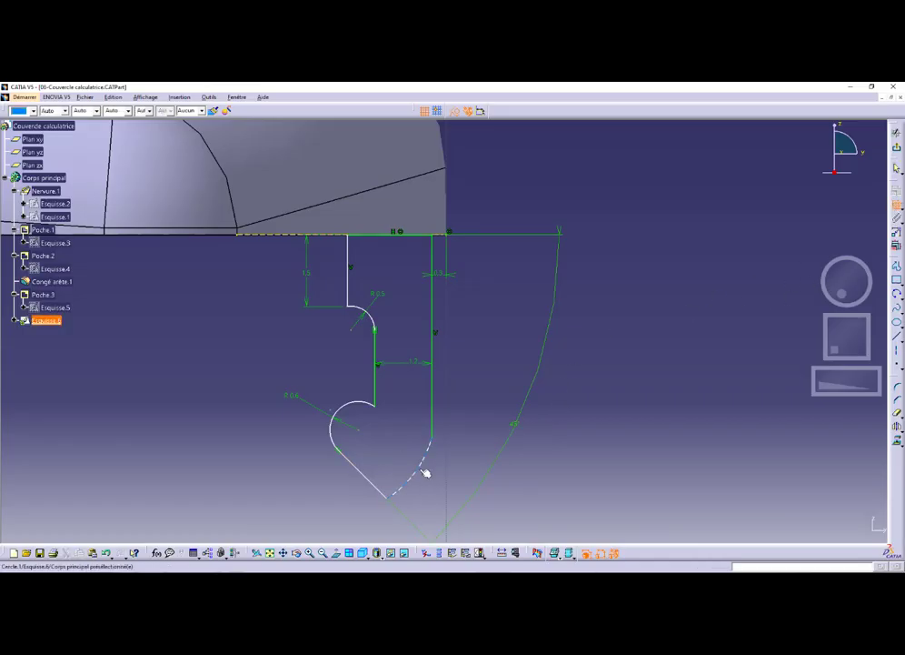
{"action": "left_click", "coordinate": [426, 472]}
{"action": "double_click", "coordinate": [441, 488]}
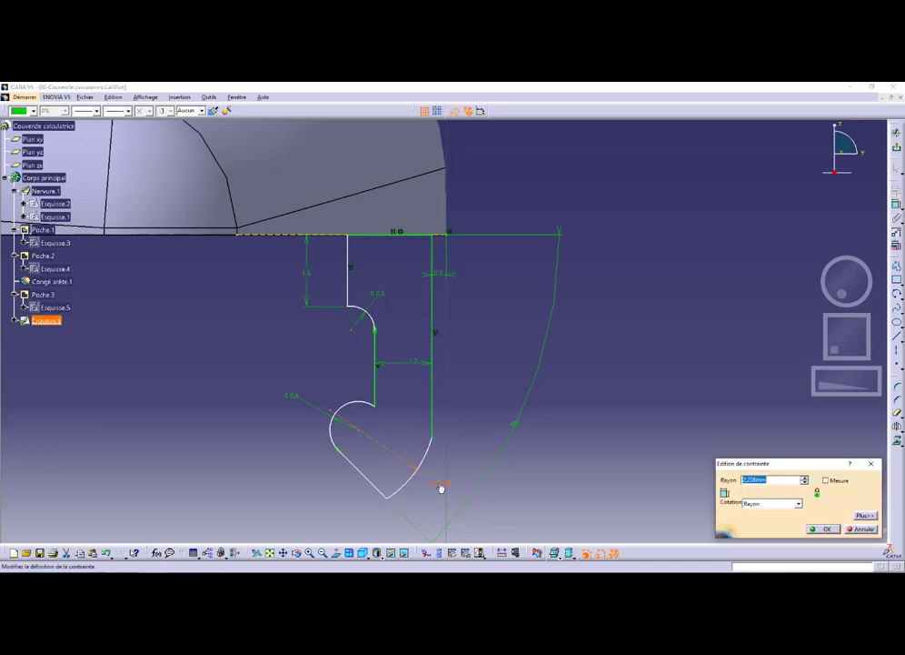
{"action": "type", "text": "4.5"}
{"action": "key", "text": "Return"}
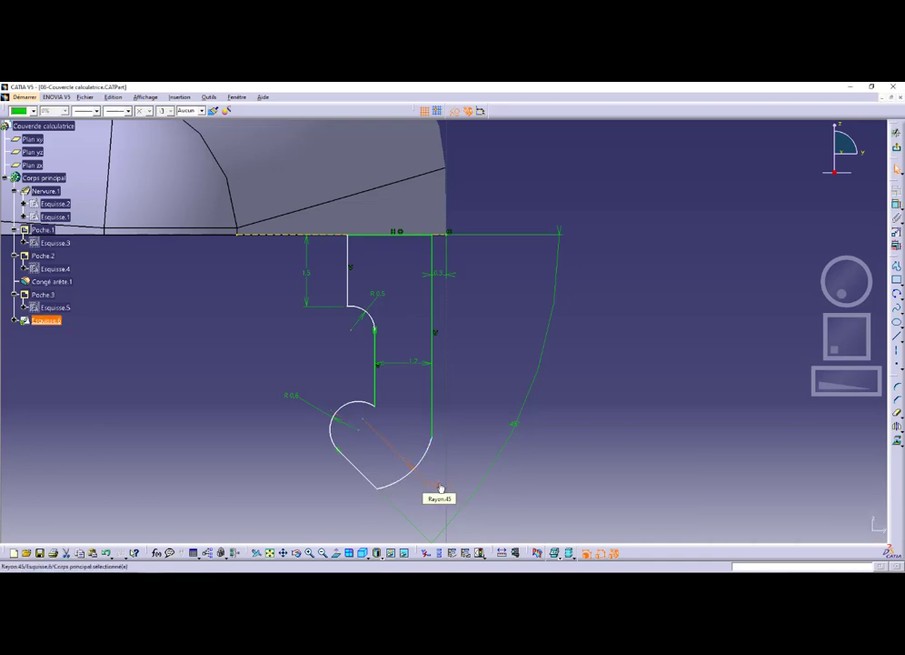
Step: Dimension the length of the clip's outer vertical line and set it to 4 mm, per the exercise PDF
{"action": "key", "text": "alt+Tab"}
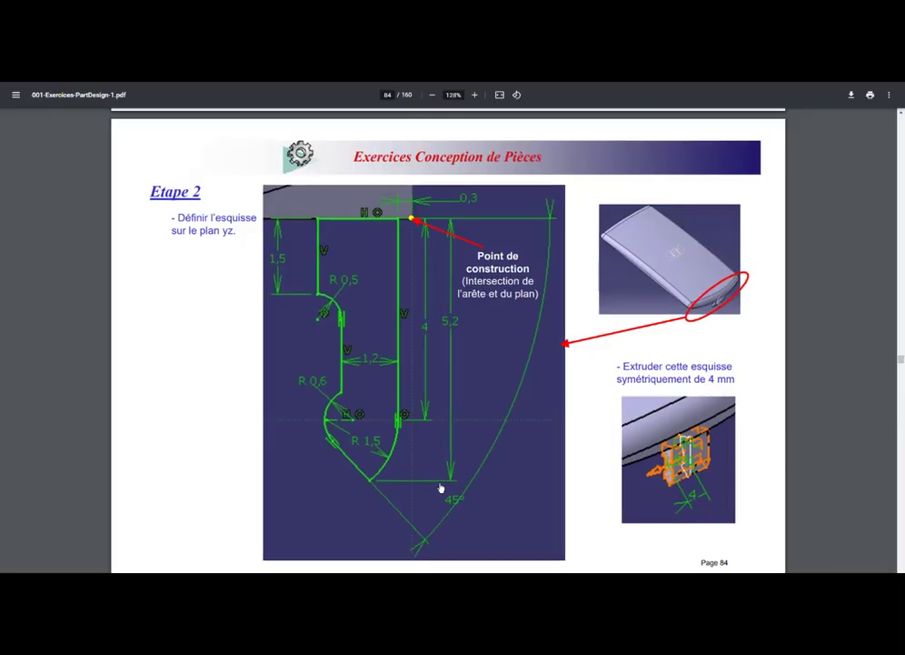
{"action": "key", "text": "alt+Tab"}
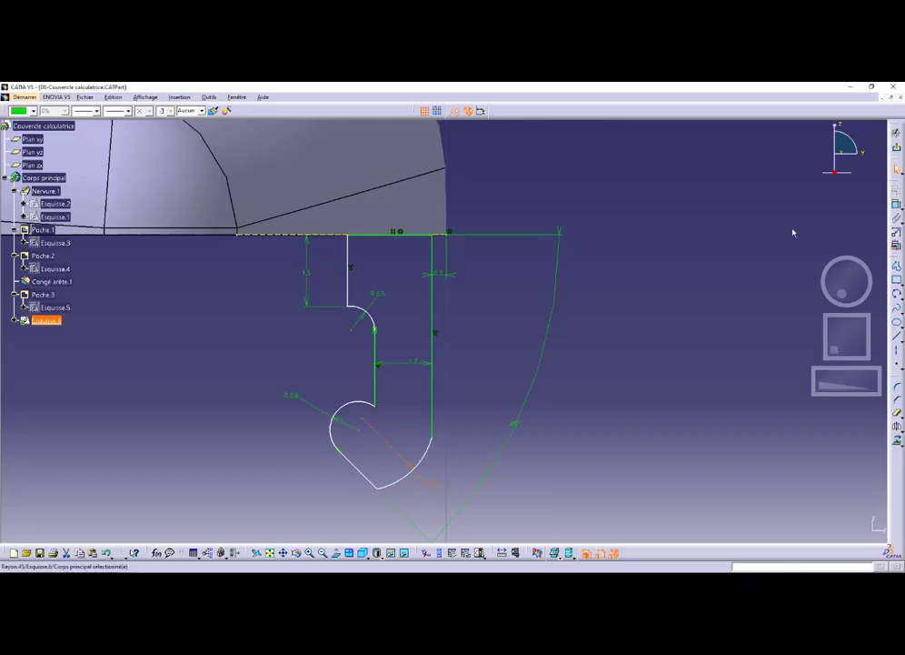
{"action": "left_click", "coordinate": [896, 203]}
{"action": "left_click", "coordinate": [432, 377]}
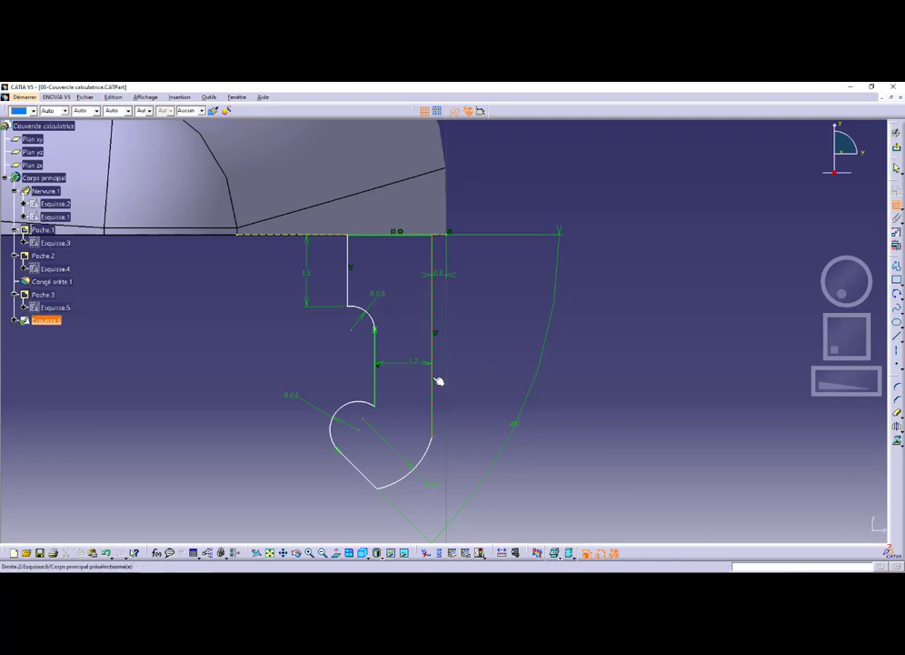
{"action": "left_click", "coordinate": [494, 359]}
{"action": "double_click", "coordinate": [489, 350]}
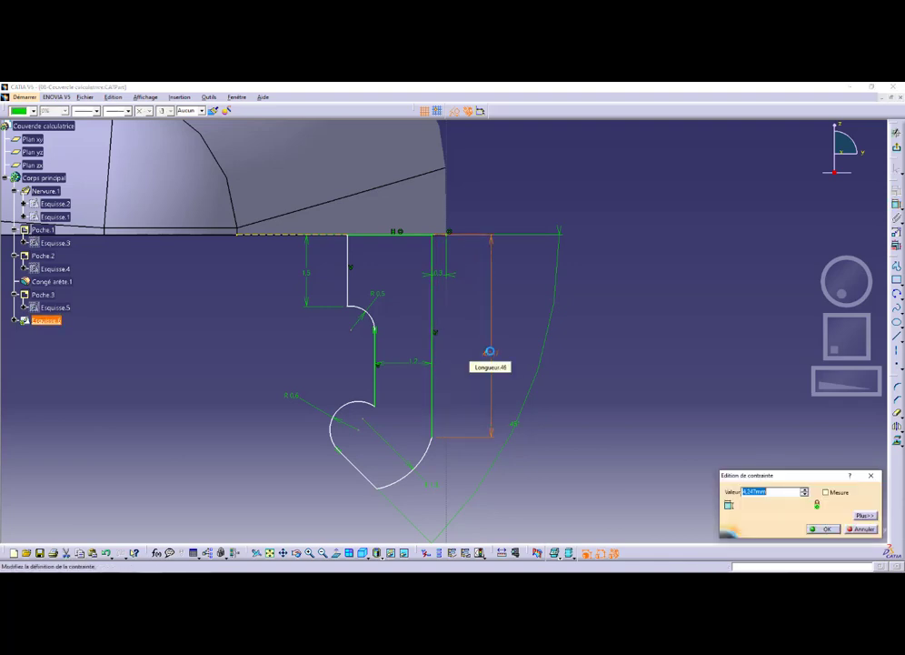
{"action": "type", "text": "4"}
{"action": "key", "text": "Return"}
Step: Dimension the distance from the clip's upper horizontal line to its lowest tip and set it to 5.2 mm, per the exercise PDF
{"action": "key", "text": "alt+Tab"}
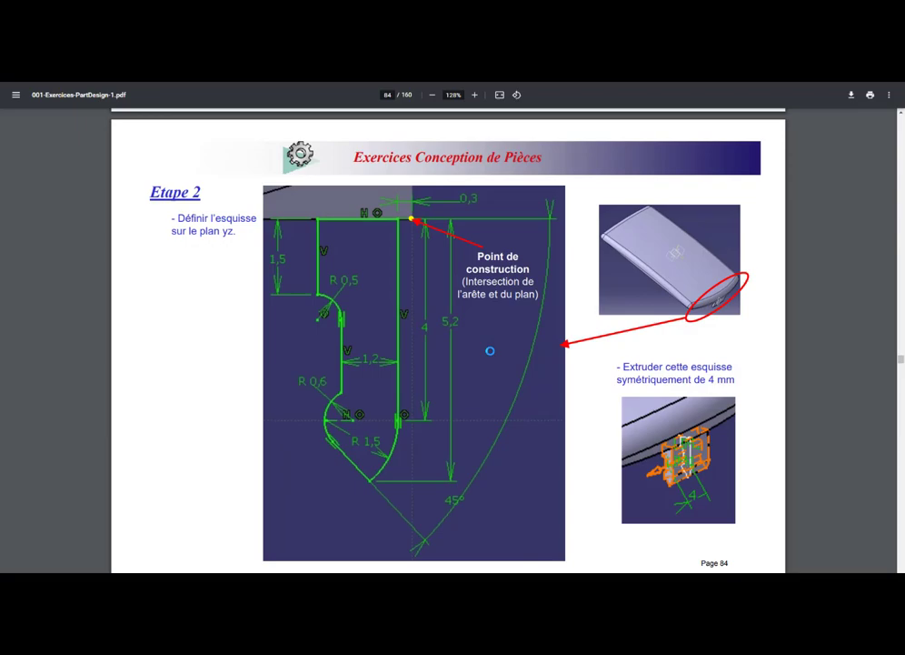
{"action": "key", "text": "alt+Tab"}
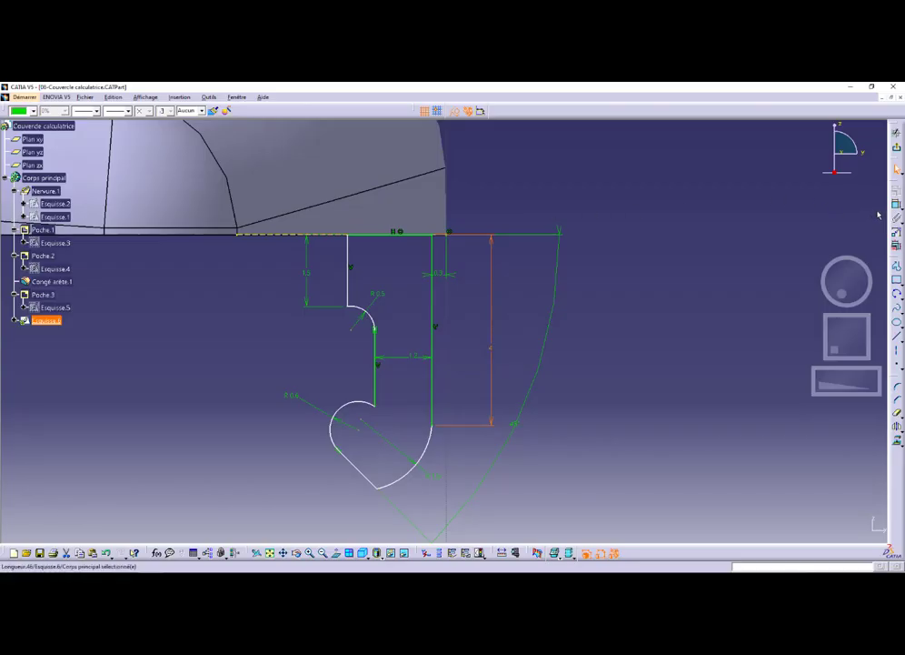
{"action": "left_click", "coordinate": [896, 204]}
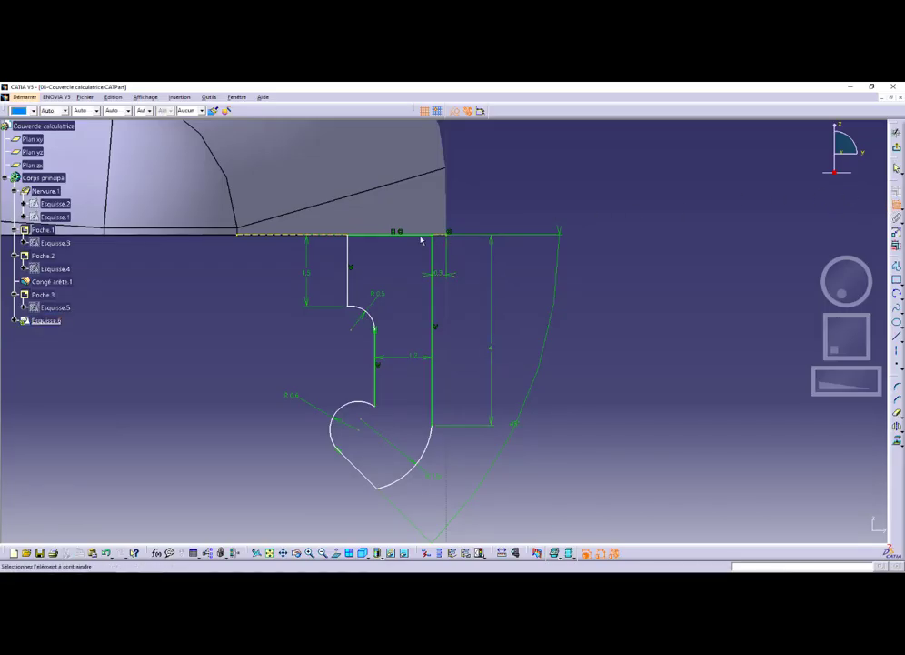
{"action": "left_click", "coordinate": [422, 236]}
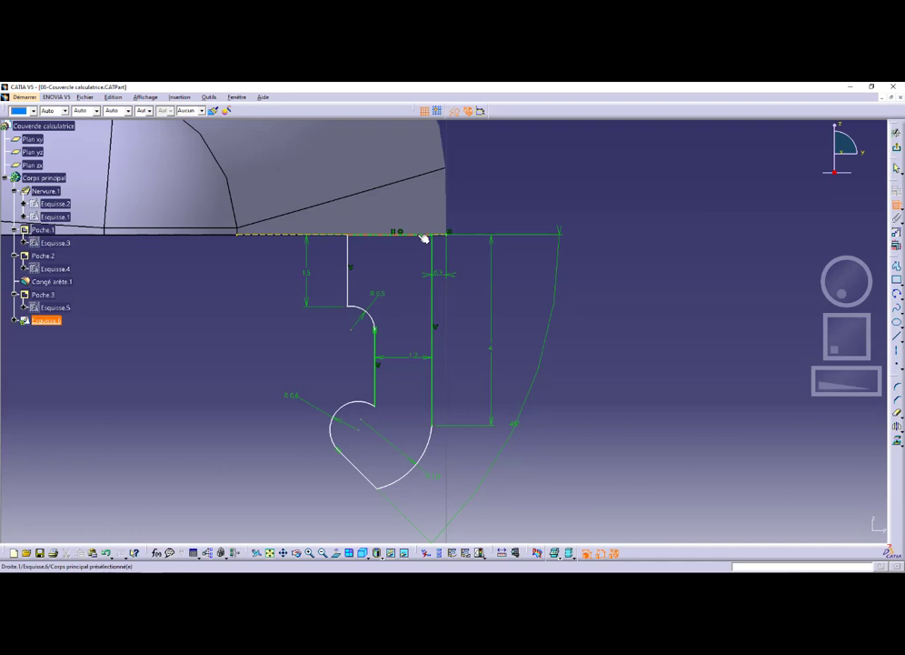
{"action": "left_click", "coordinate": [380, 490]}
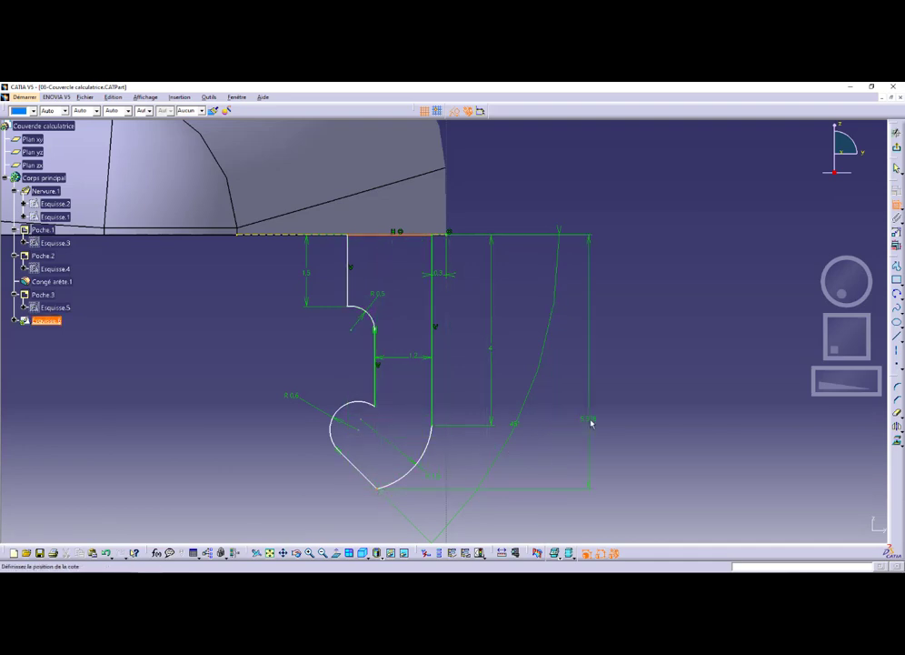
{"action": "left_click", "coordinate": [614, 412]}
{"action": "double_click", "coordinate": [614, 412]}
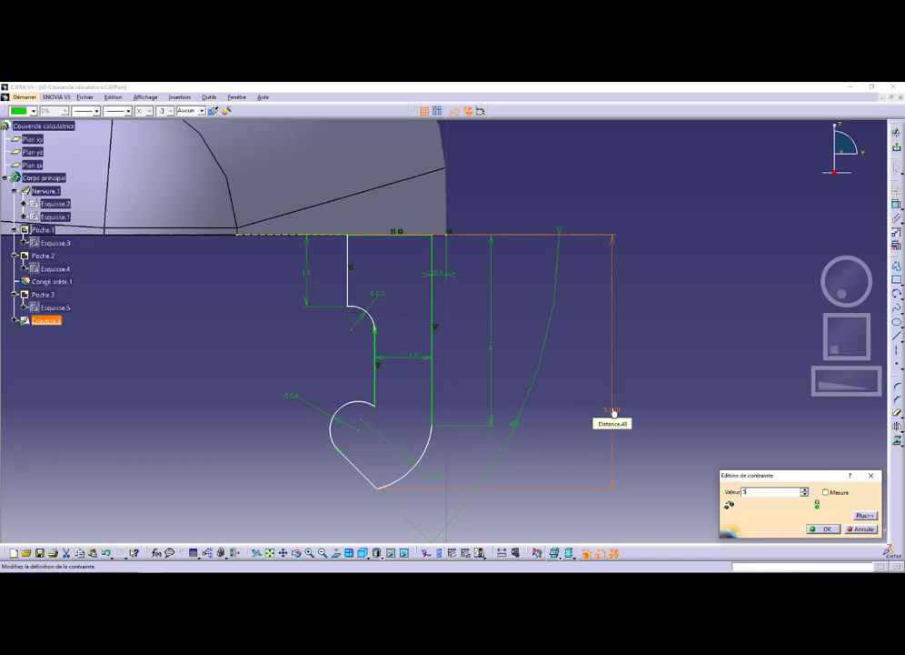
{"action": "type", "text": "5.2"}
{"action": "key", "text": "Return"}
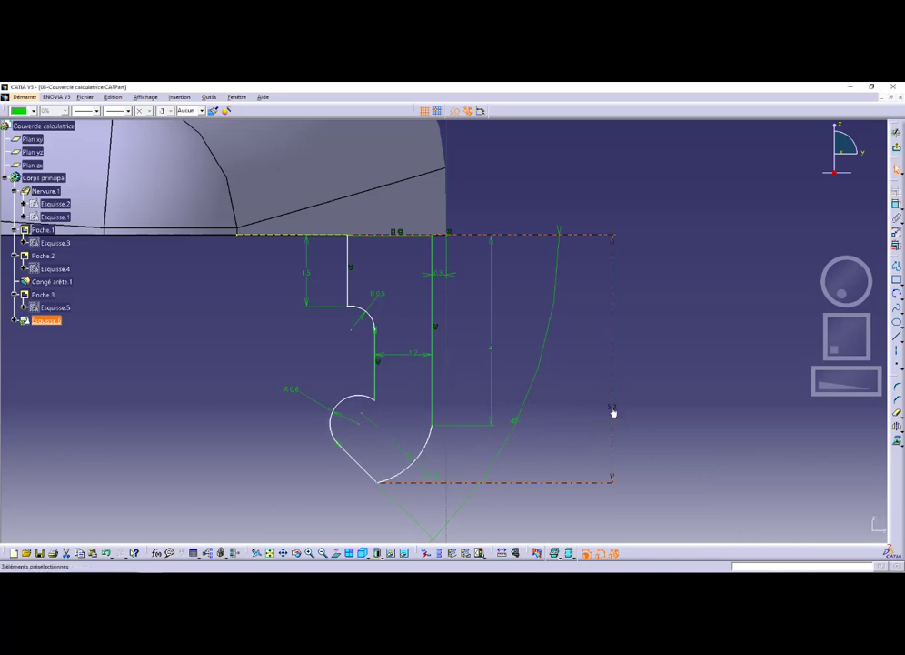
Step: Check the exercise PDF and try a coincidence constraint between the R 0.6 arc's centre and the outer vertical line's lower endpoint
{"action": "key", "text": "alt+Tab"}
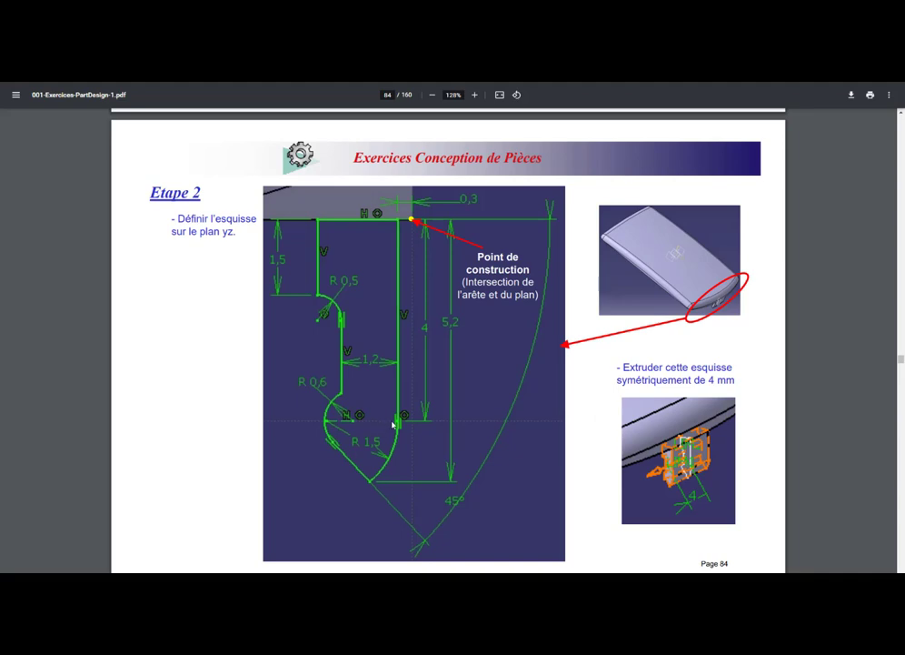
{"action": "key", "text": "alt+Tab"}
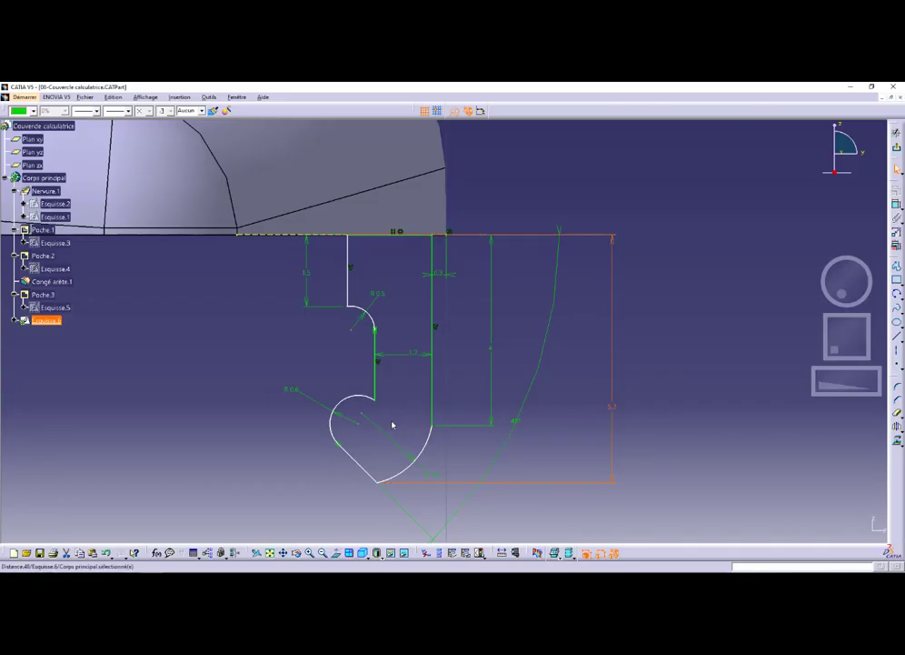
{"action": "left_click", "coordinate": [436, 431]}
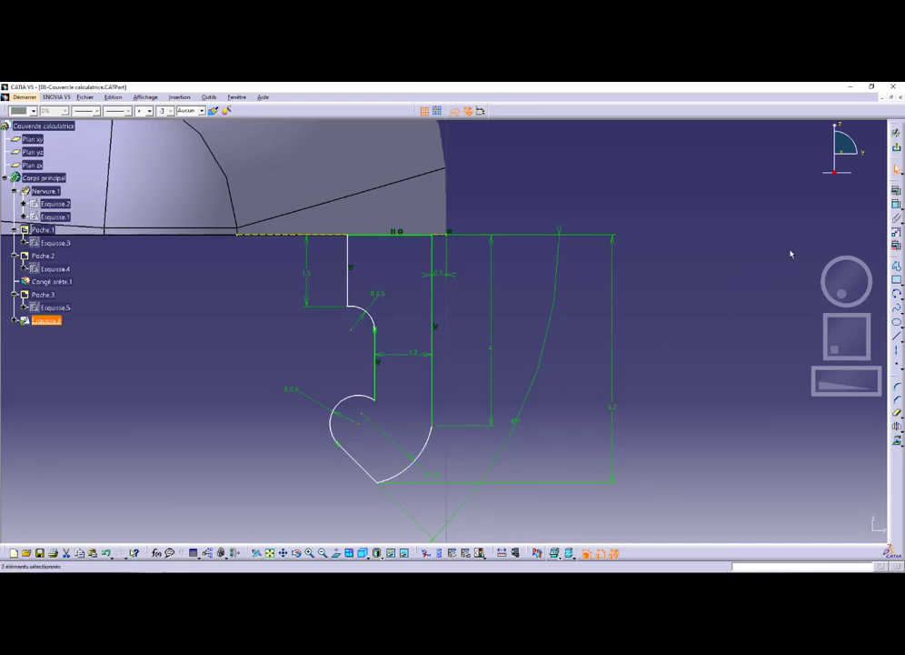
{"action": "left_click", "coordinate": [896, 191]}
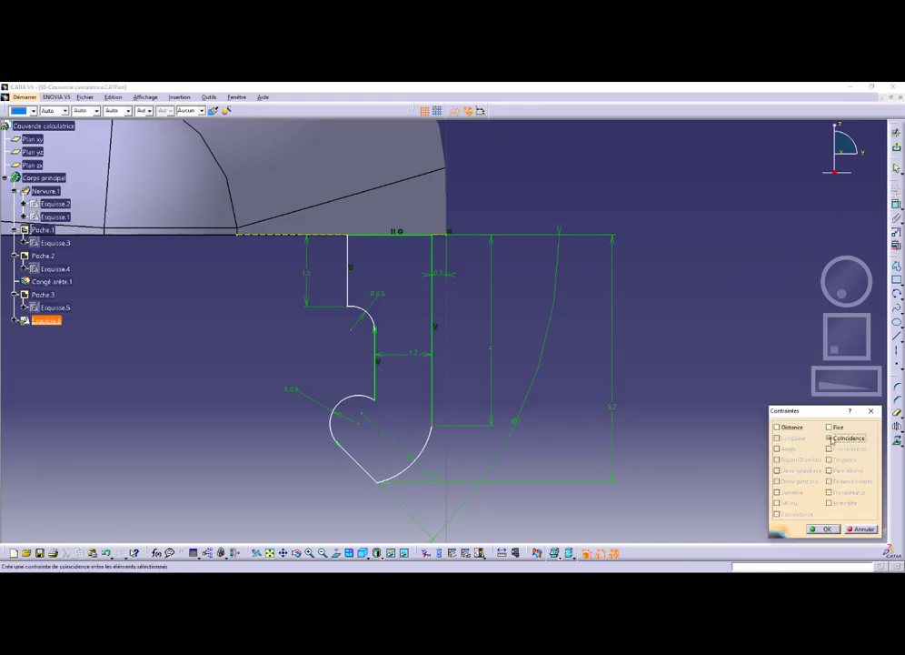
{"action": "left_click", "coordinate": [833, 440]}
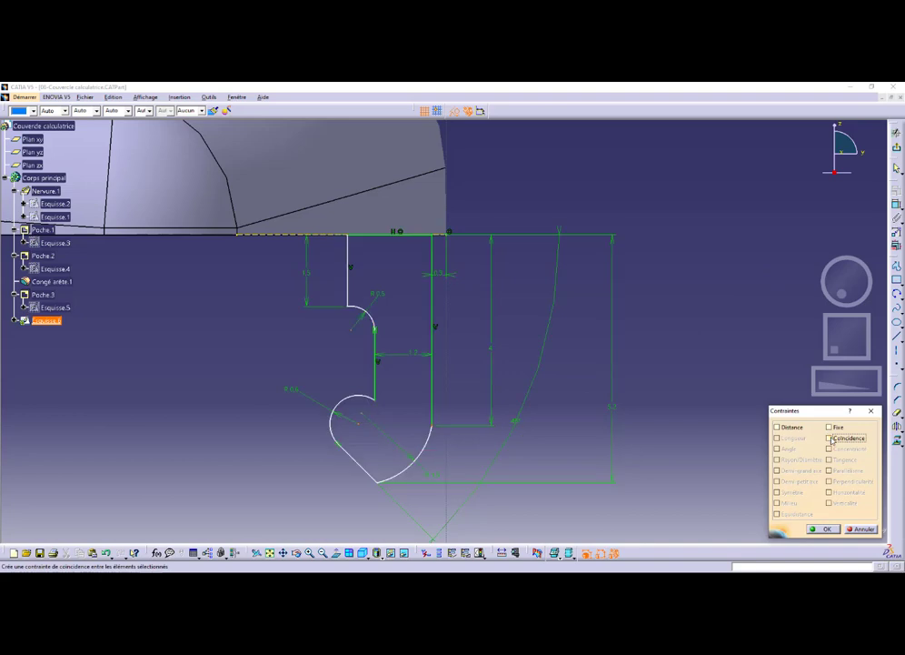
{"action": "left_click", "coordinate": [820, 529]}
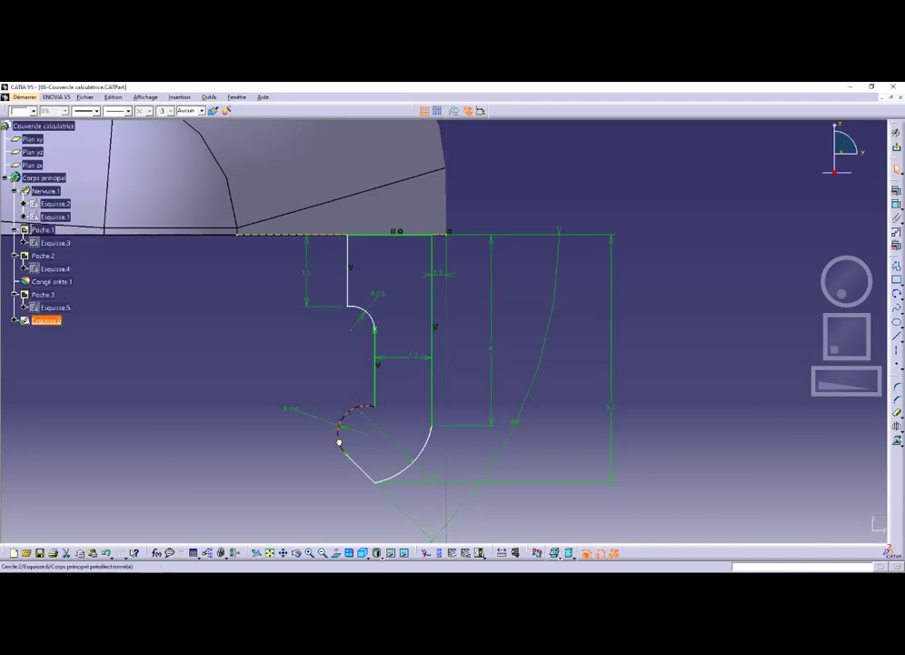
Step: Move the underconstrained R 0.6 arc at the clip's lower end slightly inward, toward the outer vertical line
{"action": "mouse_move", "coordinate": [332, 429]}
{"action": "left_mouse_down"}
{"action": "mouse_move", "coordinate": [358, 450]}
{"action": "mouse_move", "coordinate": [345, 431]}
{"action": "mouse_move", "coordinate": [346, 442]}
{"action": "left_mouse_up"}
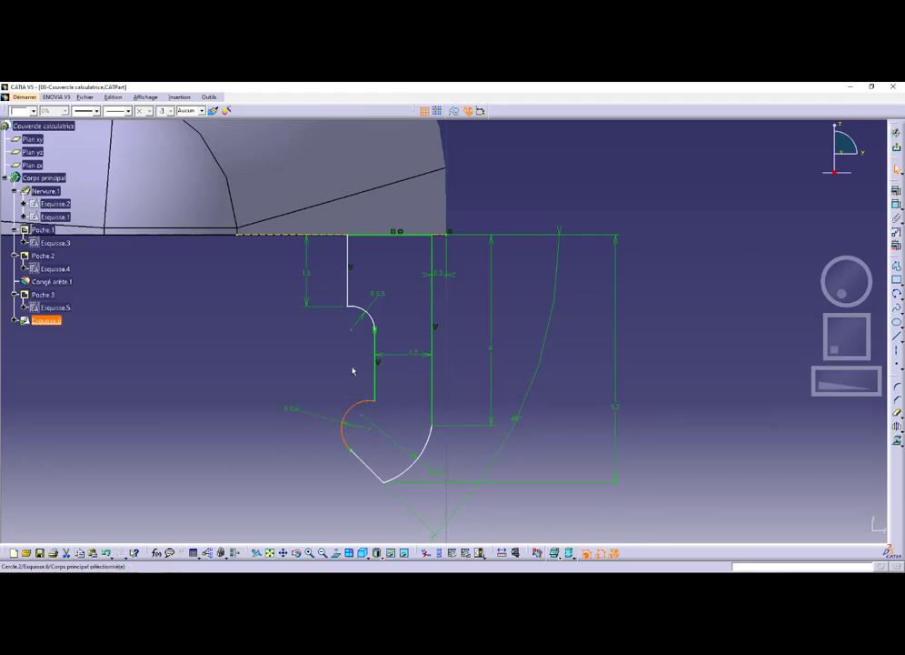
Step: After checking the exercise drawing, make the R 0.5 arc's centre coincident with the short 1.5 mm vertical line of the hook profile
{"action": "key", "text": "alt+Tab"}
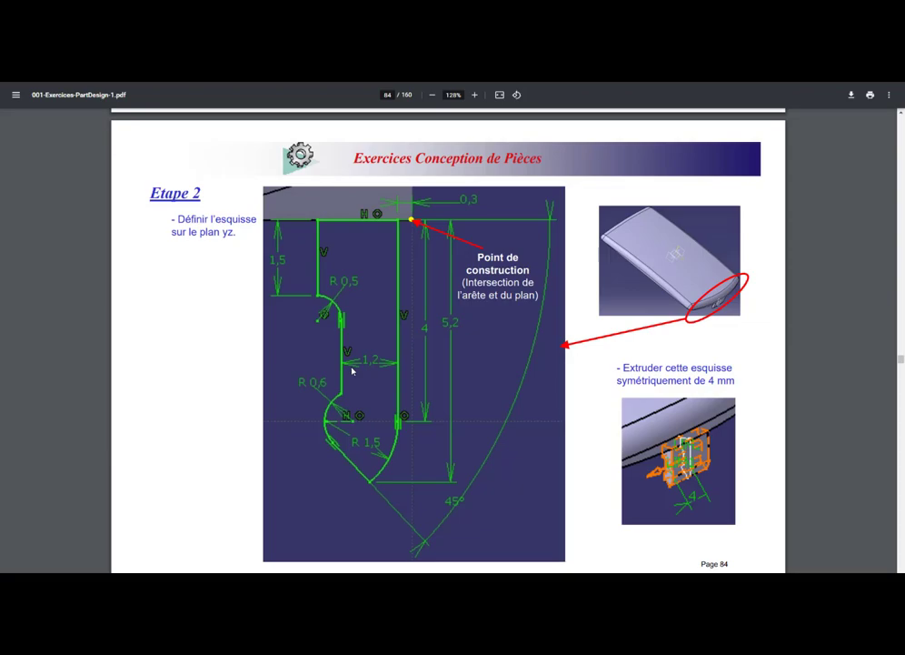
{"action": "key", "text": "alt+Tab"}
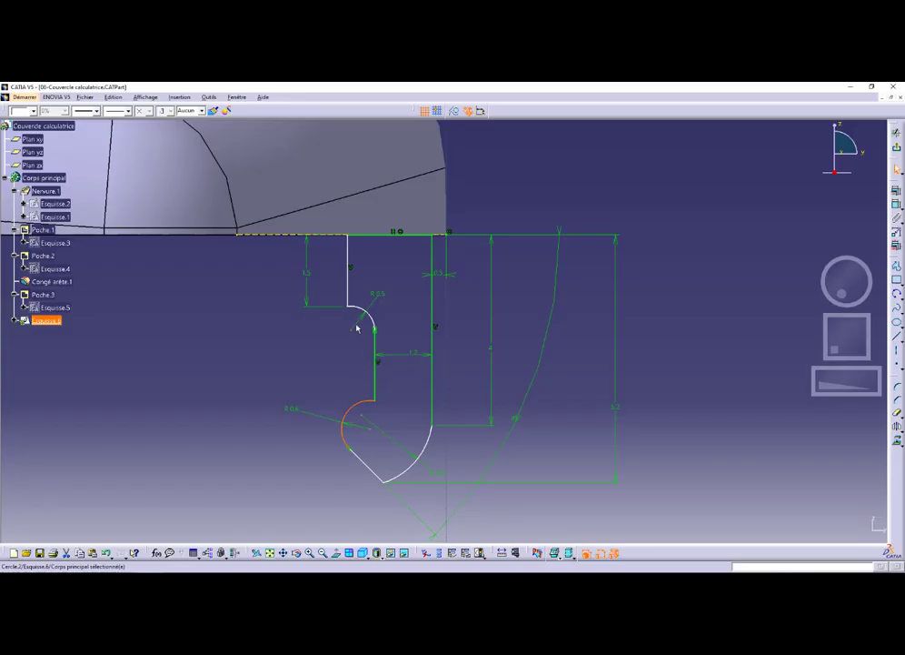
{"action": "left_click", "coordinate": [349, 292]}
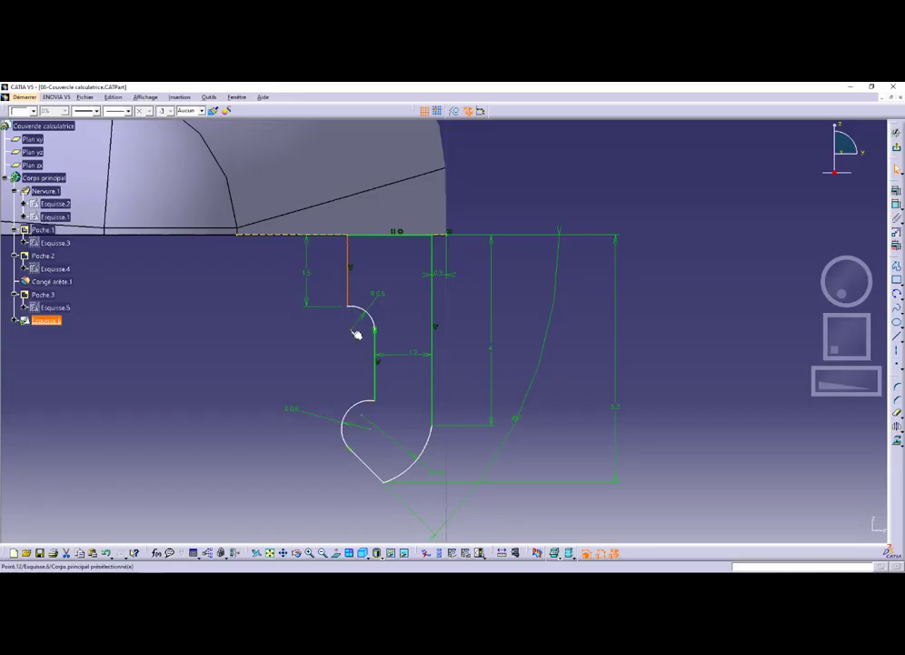
{"action": "left_click", "coordinate": [897, 191]}
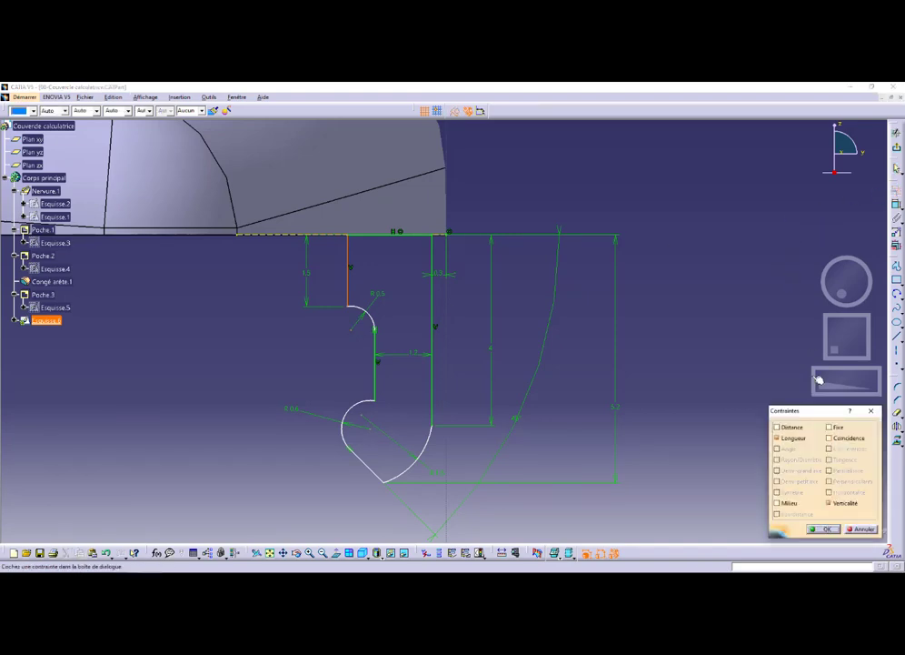
{"action": "left_click", "coordinate": [829, 437]}
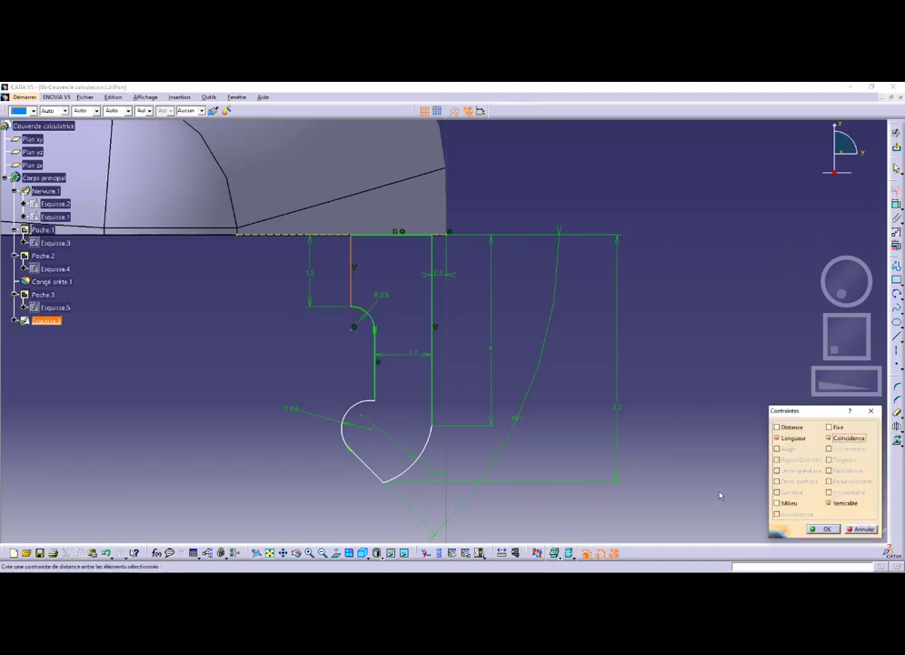
{"action": "left_click", "coordinate": [824, 528]}
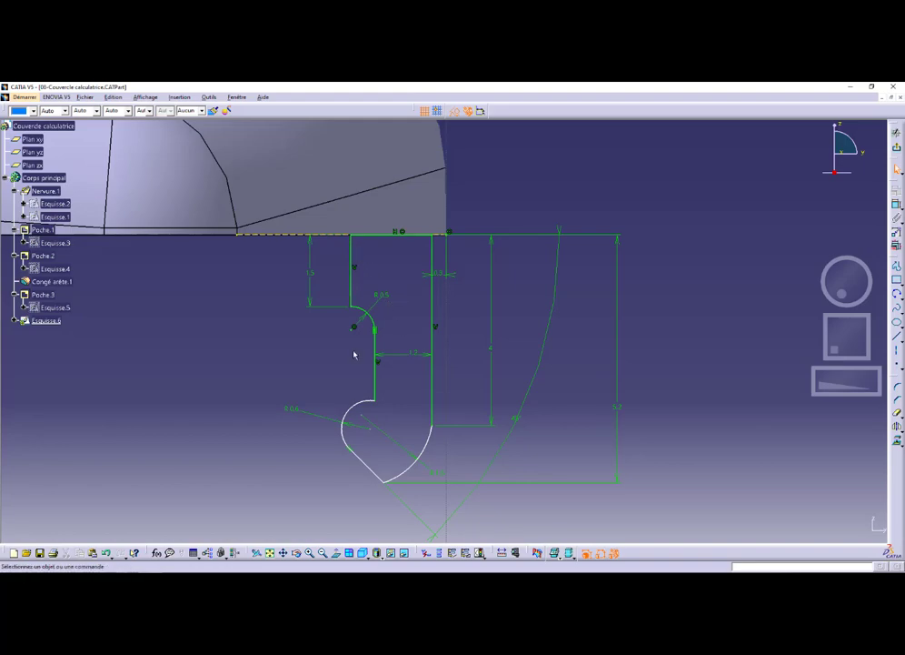
Step: Compare the sketch with the exercise PDF, and make the R 1.5 arc tangent to the profile's long vertical line
{"action": "key", "text": "alt+Tab"}
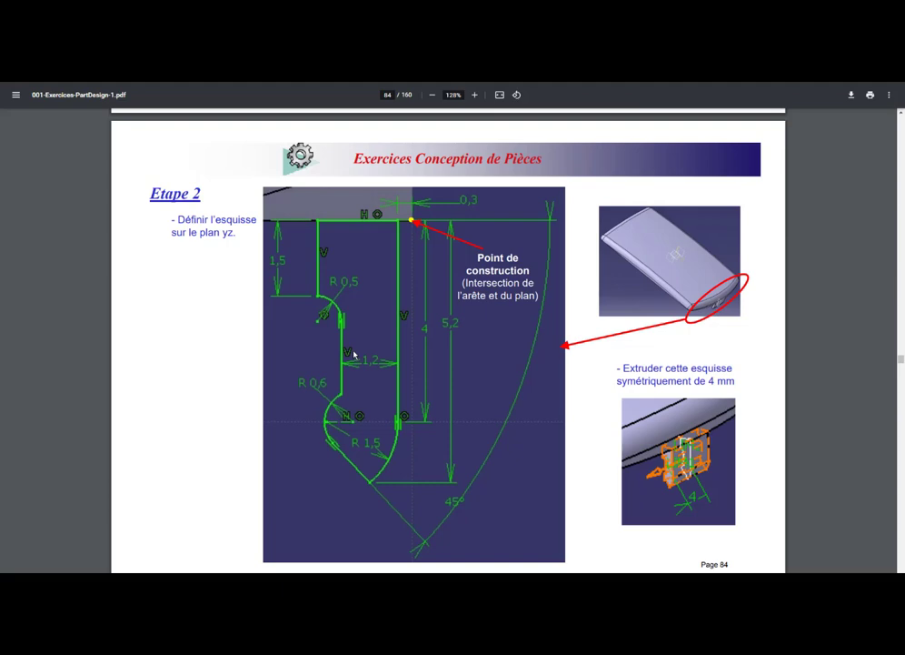
{"action": "key", "text": "alt+Tab"}
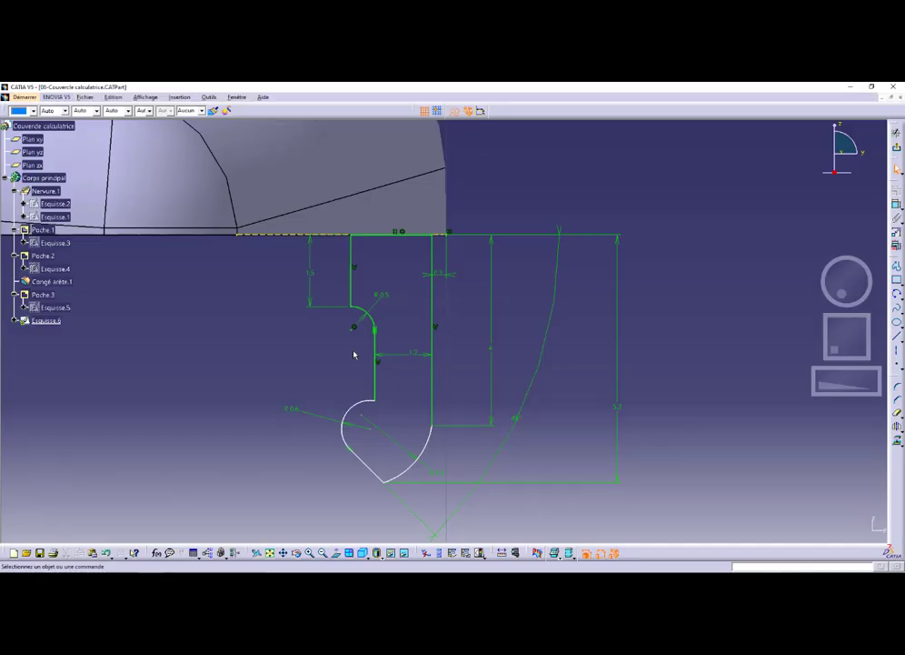
{"action": "key", "text": "alt+Tab"}
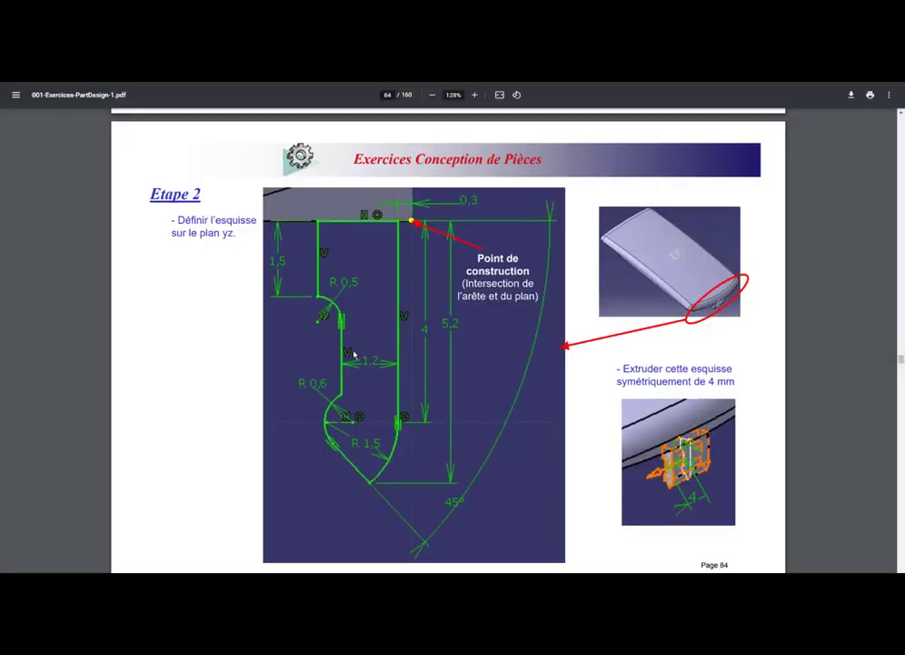
{"action": "key", "text": "alt+Tab"}
{"action": "key", "text": "alt+Tab"}
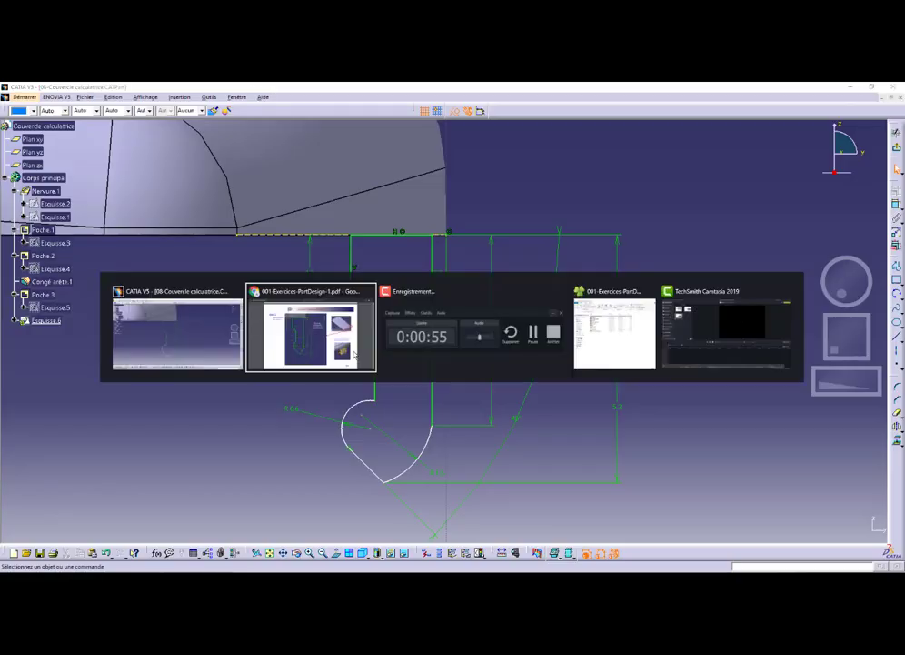
{"action": "key", "text": "alt+Tab"}
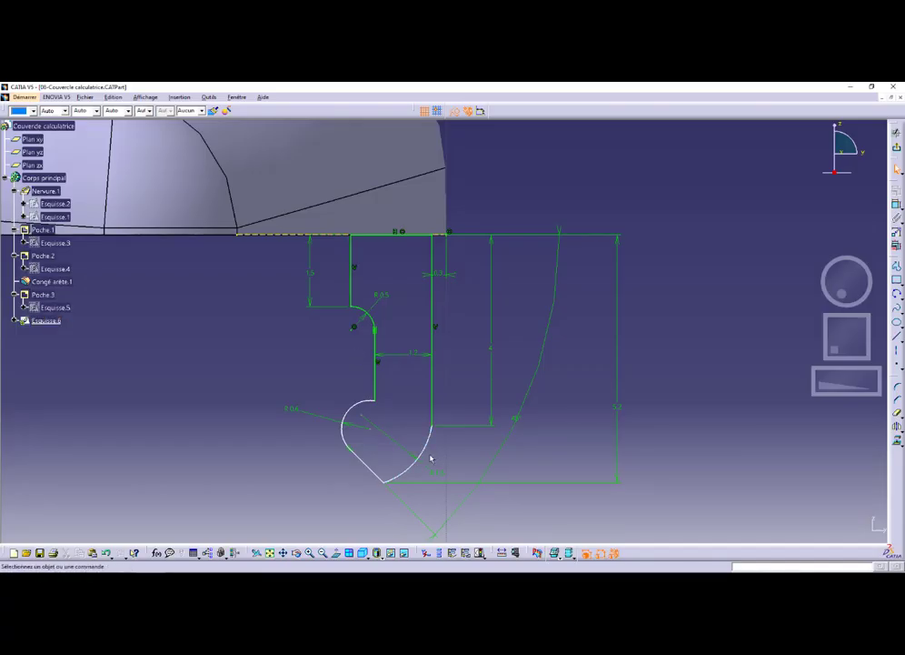
{"action": "left_click", "coordinate": [433, 444]}
{"action": "left_click", "coordinate": [433, 404], "text": "ctrl"}
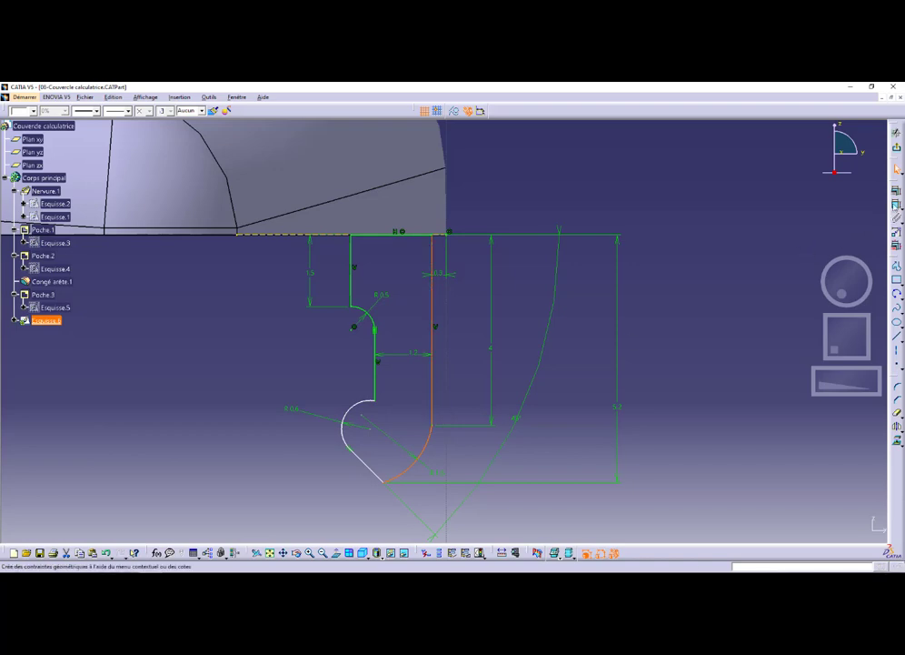
{"action": "left_click", "coordinate": [896, 202]}
{"action": "left_click", "coordinate": [828, 459]}
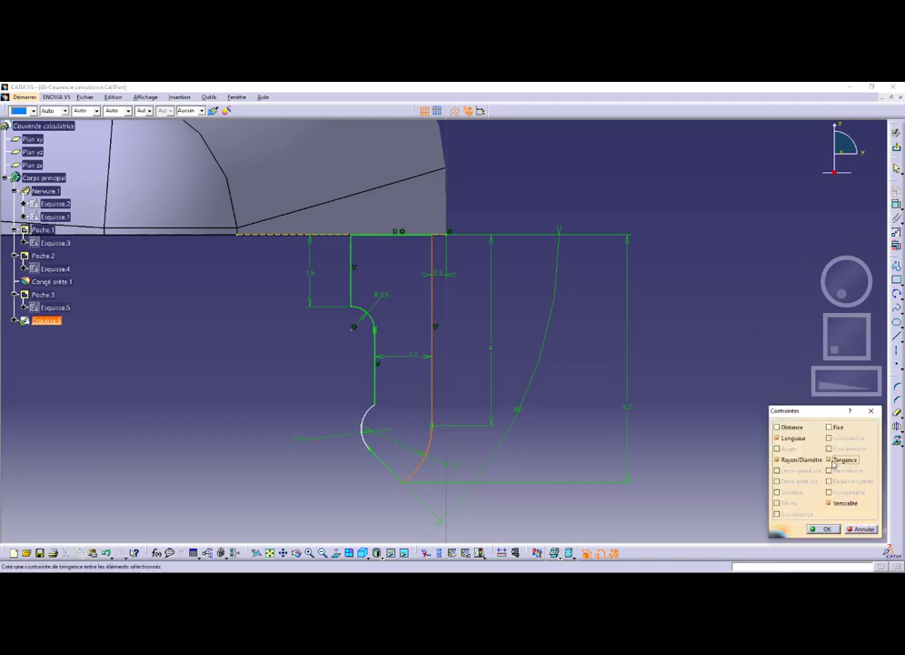
{"action": "left_click", "coordinate": [823, 529]}
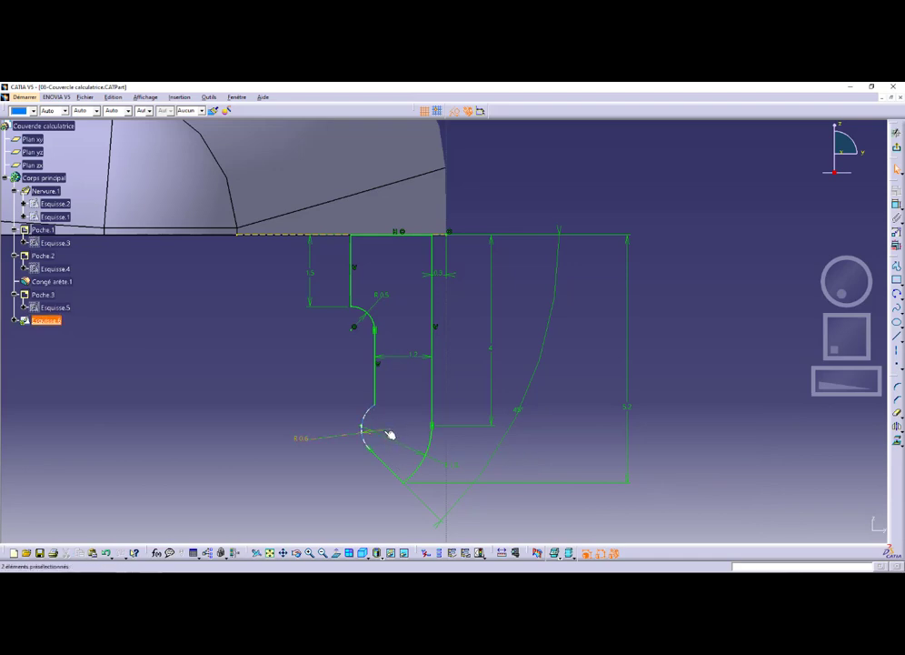
Step: Reposition the R 1.5 and R 0.6 radius dimensions beside their arcs so they are readable
{"action": "left_click", "coordinate": [439, 465]}
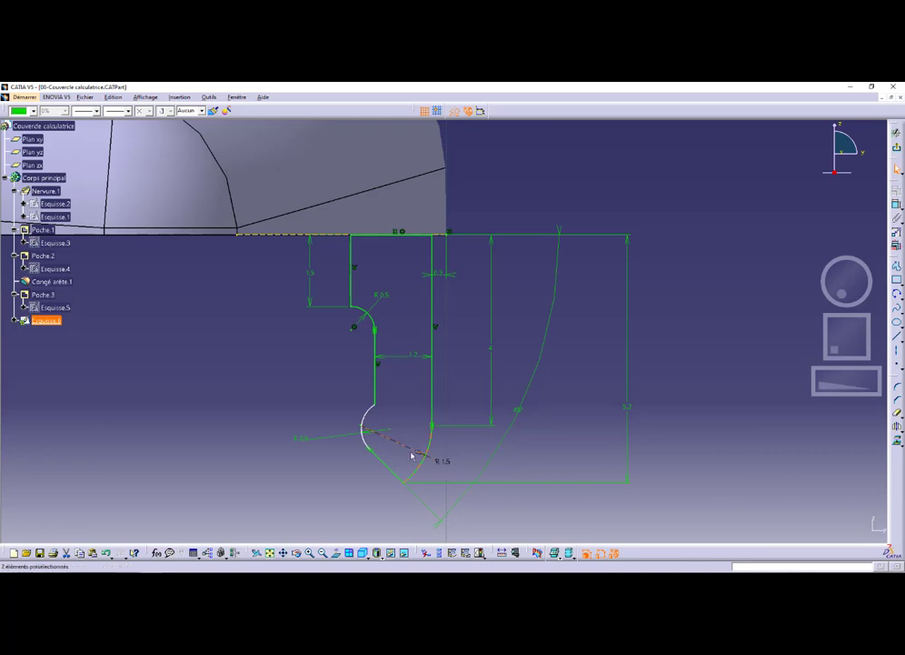
{"action": "left_click", "coordinate": [295, 428]}
{"action": "left_click", "coordinate": [308, 440]}
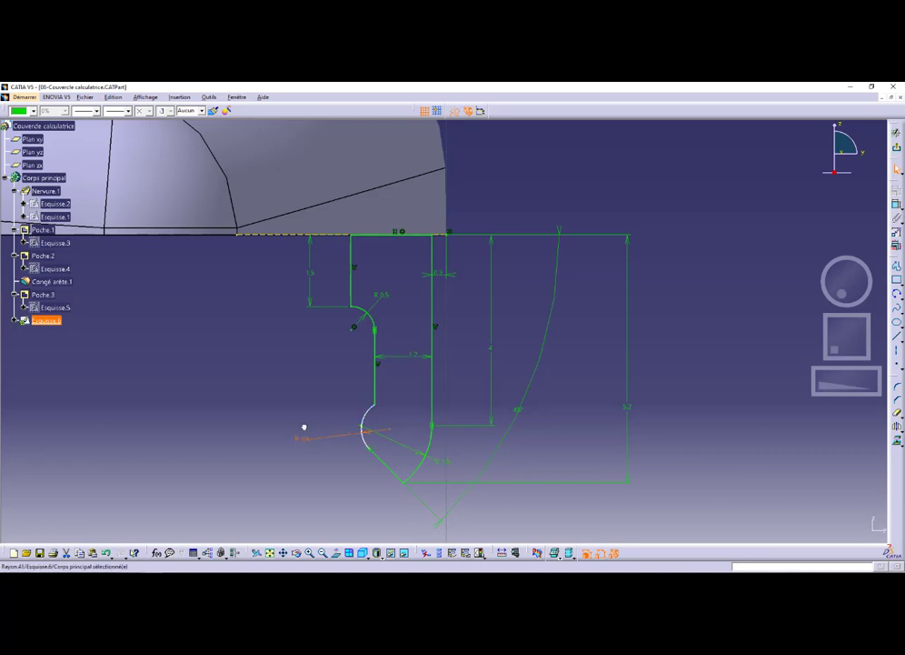
{"action": "left_click_drag", "start_coordinate": [308, 440], "coordinate": [390, 406]}
Step: Check the exercise drawing again and pull the R 0.6 arc outward from the hook profile
{"action": "key", "text": "alt+Tab"}
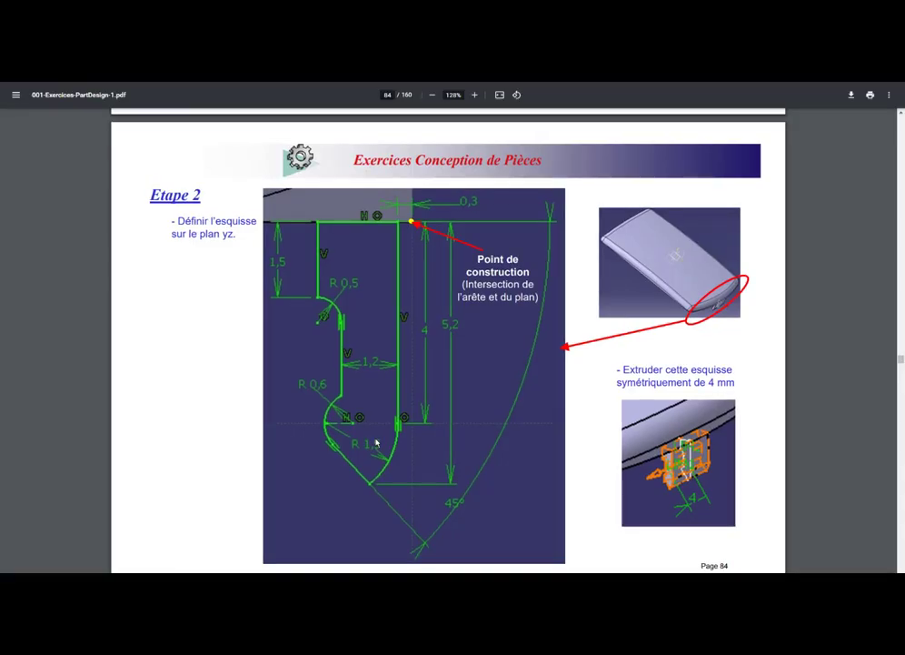
{"action": "key", "text": "alt+Tab"}
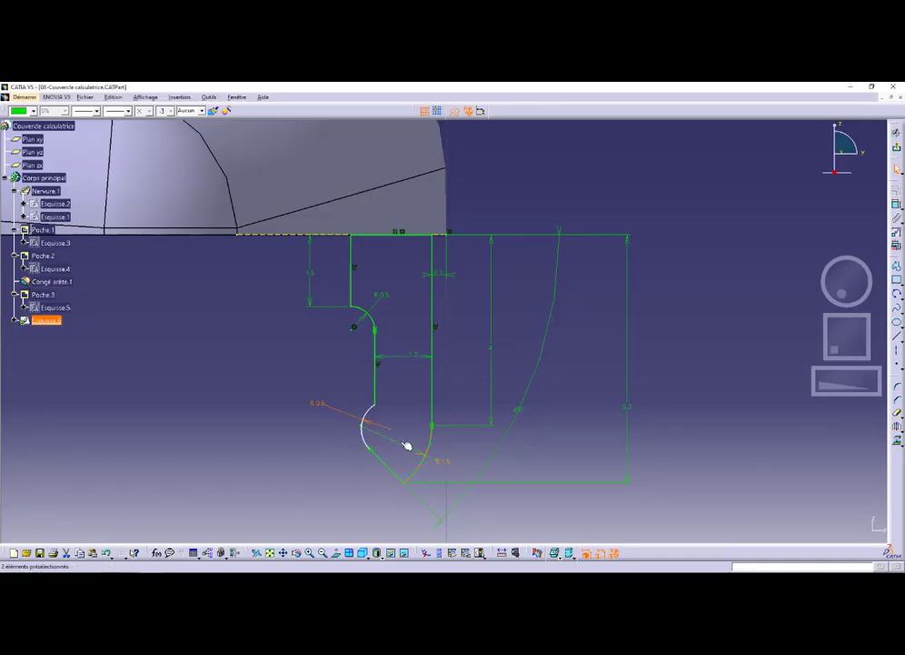
{"action": "scroll", "coordinate": [388, 414], "scroll_direction": "up", "scroll_amount": 5}
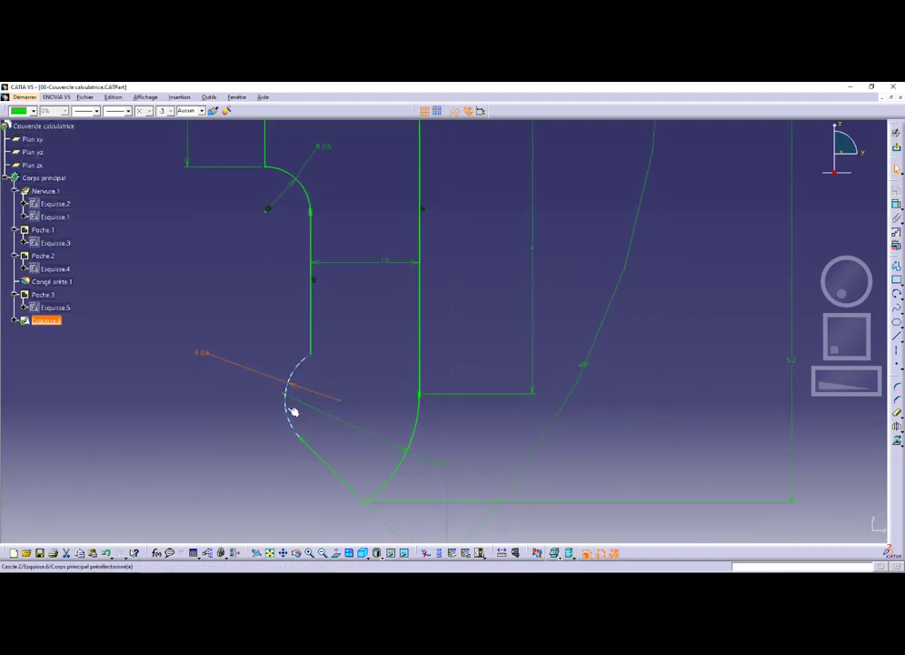
{"action": "mouse_move", "coordinate": [293, 412]}
{"action": "left_mouse_down"}
{"action": "mouse_move", "coordinate": [277, 415]}
{"action": "mouse_move", "coordinate": [269, 391]}
{"action": "mouse_move", "coordinate": [274, 400]}
{"action": "left_mouse_up"}
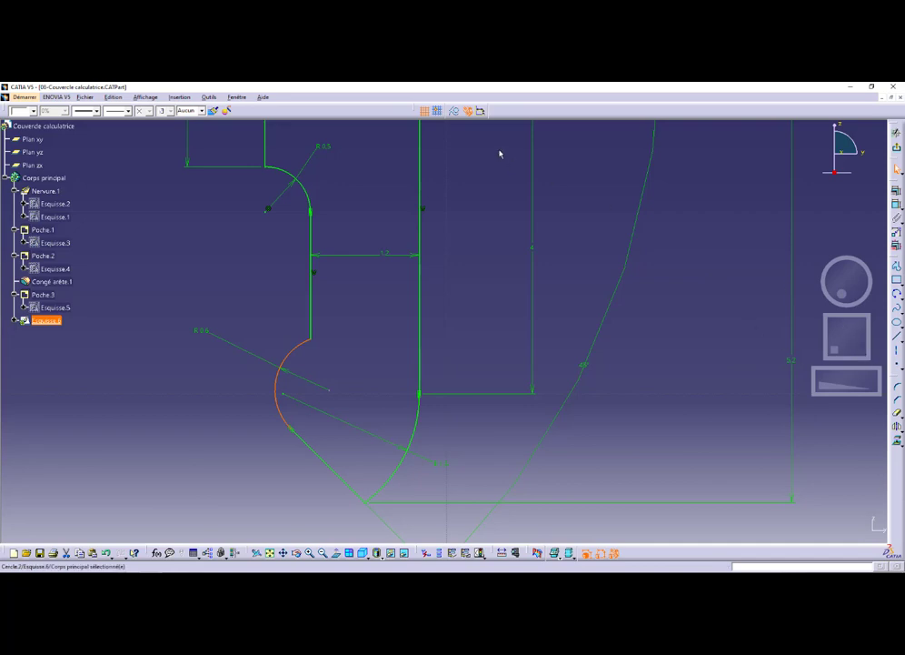
Step: Draw a horizontal construction line from the R 0.6 arc's centre outward past the arc
{"action": "left_click", "coordinate": [895, 337]}
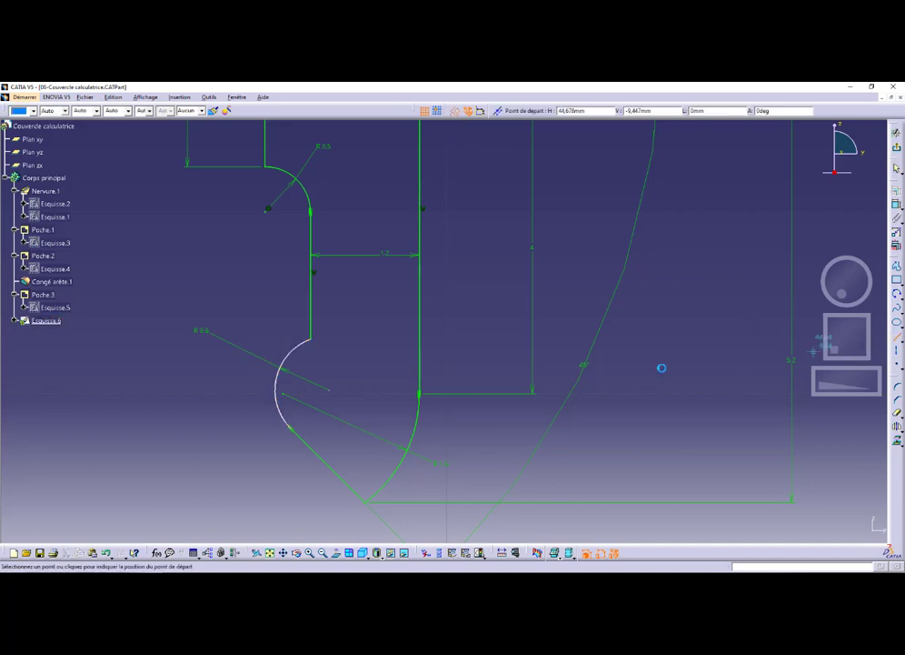
{"action": "left_click", "coordinate": [329, 389]}
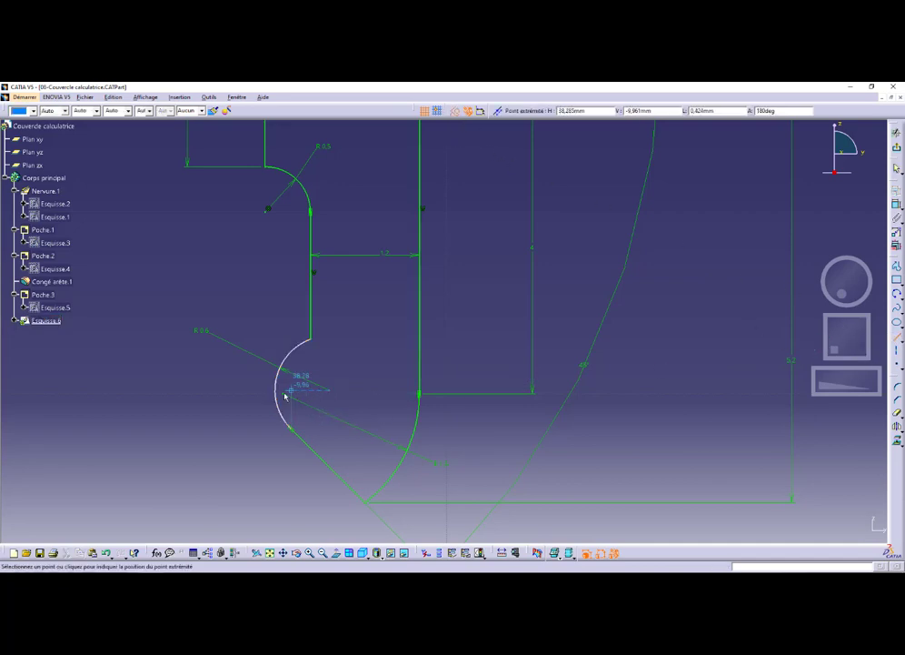
{"action": "left_click", "coordinate": [239, 387]}
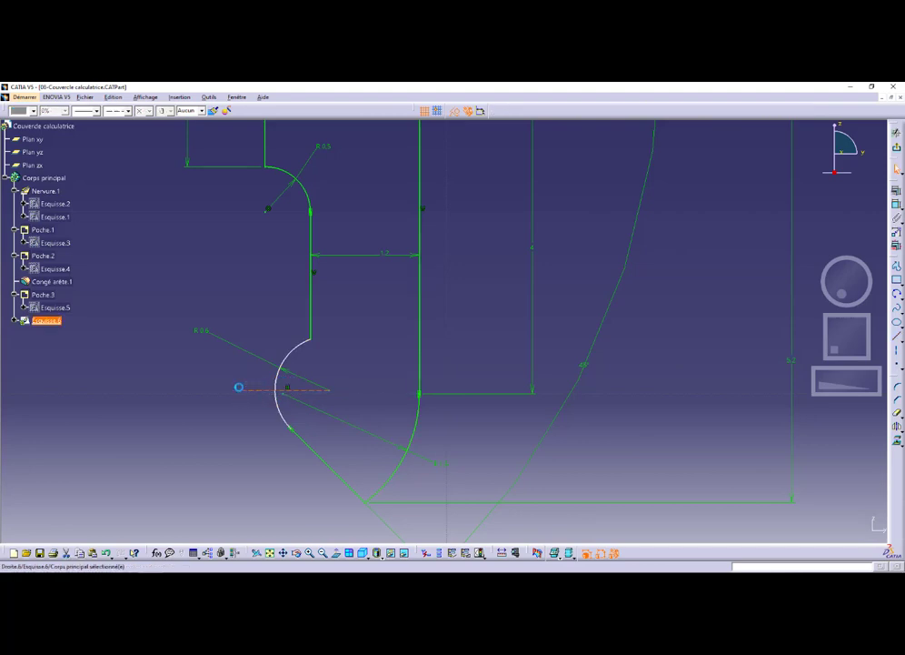
{"action": "left_click", "coordinate": [191, 380]}
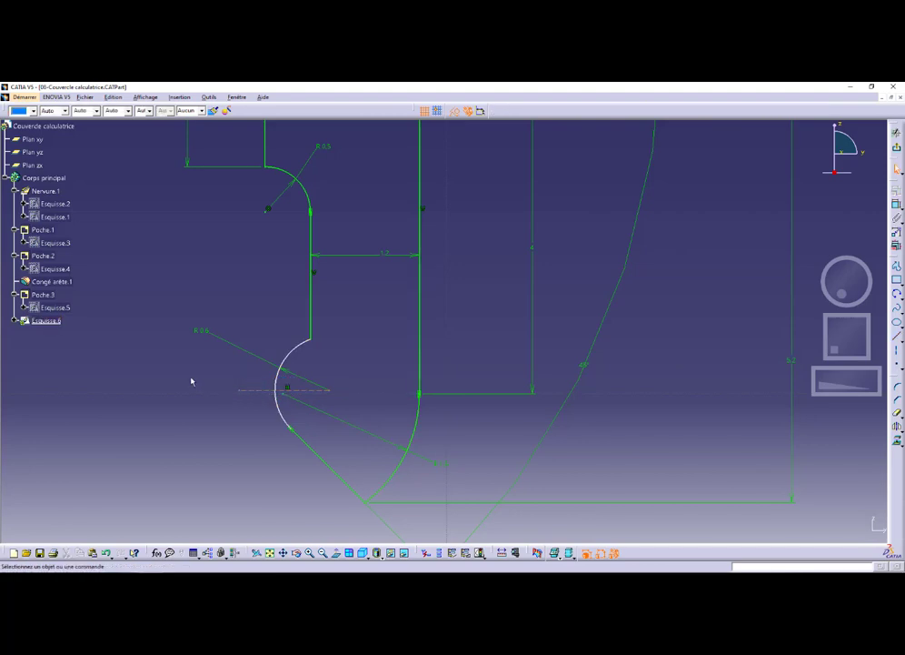
Step: Make the horizontal construction line coincident with the tangency point between the long vertical line and the R 1.5 arc
{"action": "left_click", "coordinate": [253, 391]}
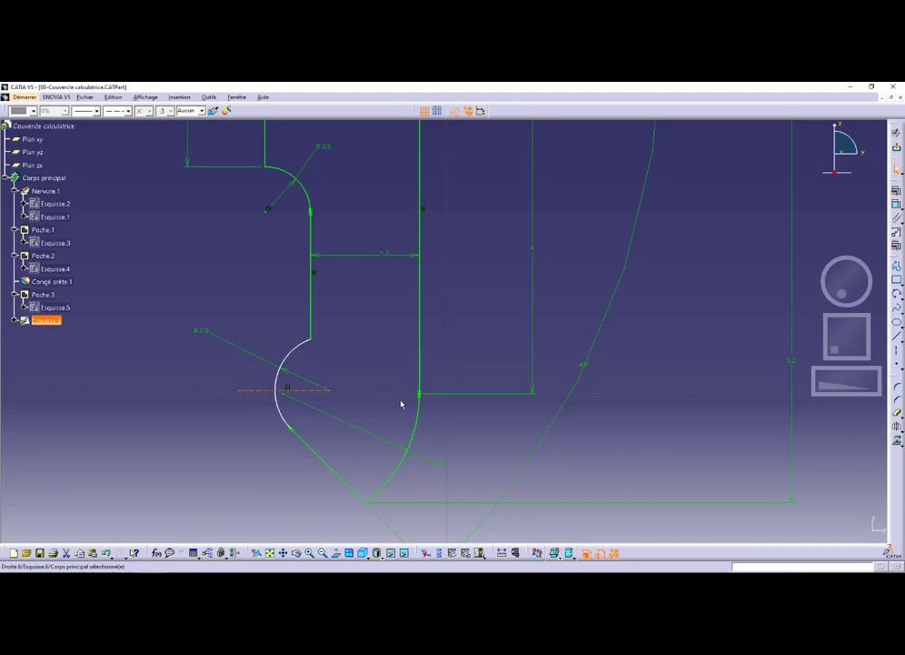
{"action": "left_click", "coordinate": [433, 396], "text": "ctrl"}
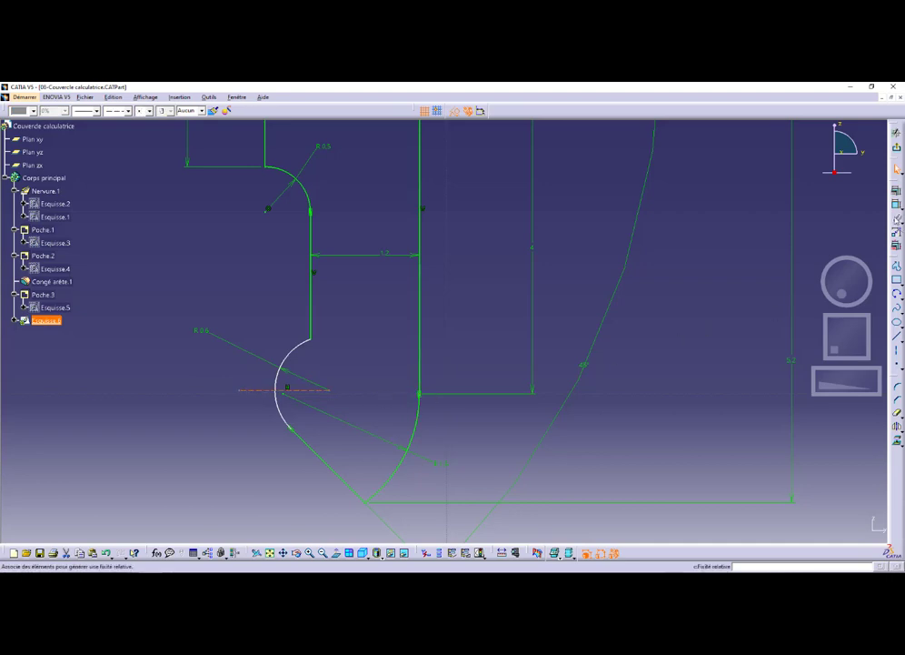
{"action": "left_click", "coordinate": [897, 426]}
{"action": "left_click", "coordinate": [830, 437]}
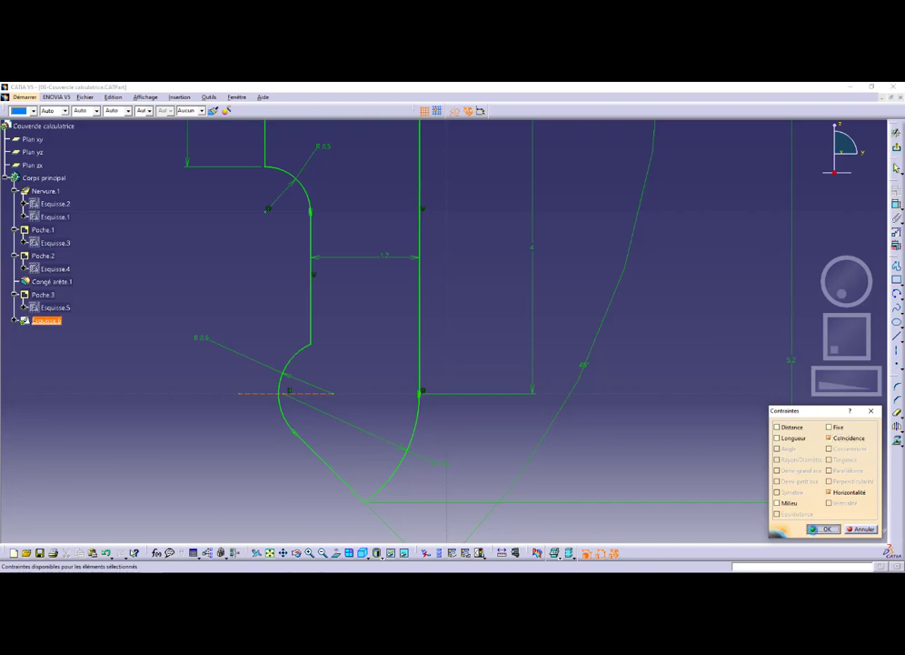
{"action": "left_click", "coordinate": [818, 529]}
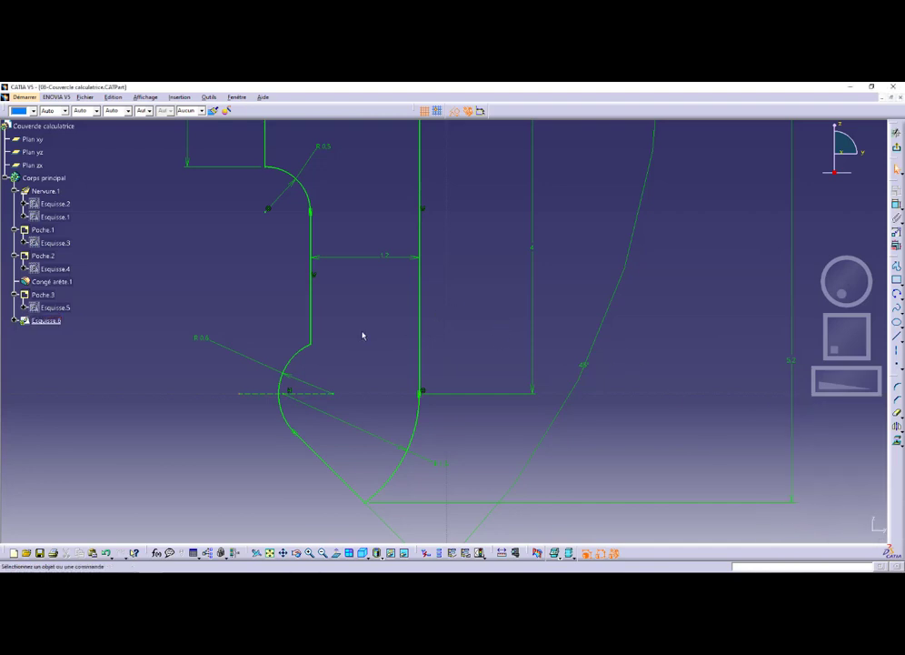
Step: Inspect the construction point at the edge's end and exit the hook sketch to the part model
{"action": "mouse_move", "coordinate": [378, 305]}
{"action": "middle_mouse_down", "text": "ctrl"}
{"action": "mouse_move", "coordinate": [370, 313]}
{"action": "mouse_move", "coordinate": [383, 382]}
{"action": "middle_mouse_up", "text": "ctrl"}
{"action": "left_click", "coordinate": [461, 158]}
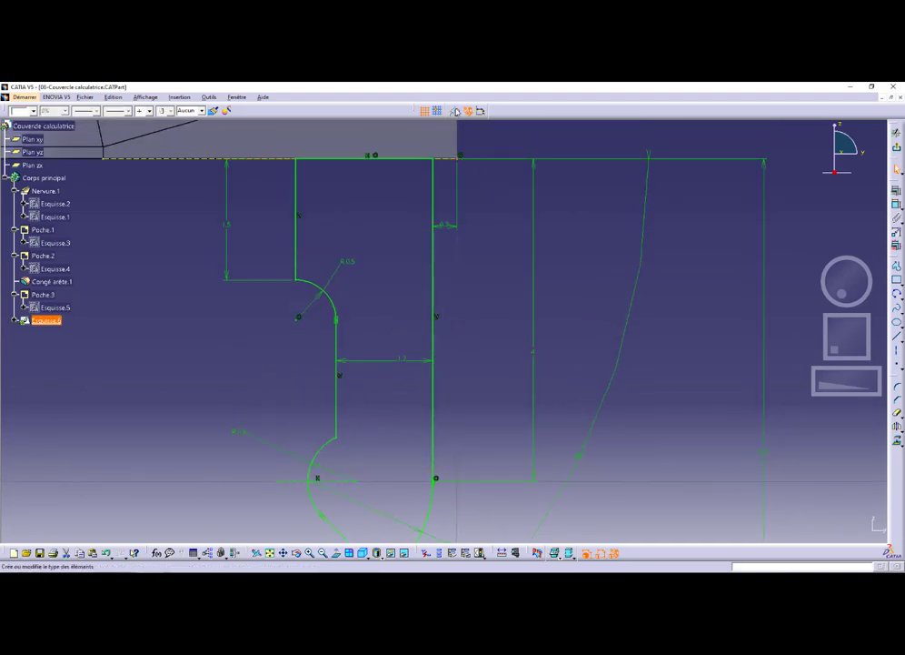
{"action": "left_click", "coordinate": [567, 222]}
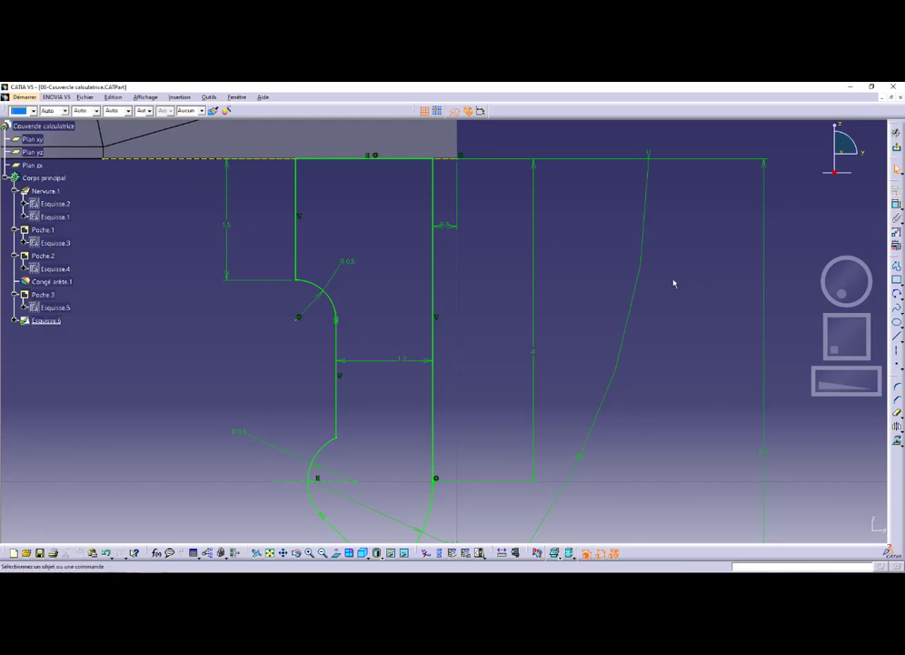
{"action": "middle_click_drag", "start_coordinate": [674, 284], "coordinate": [662, 291]}
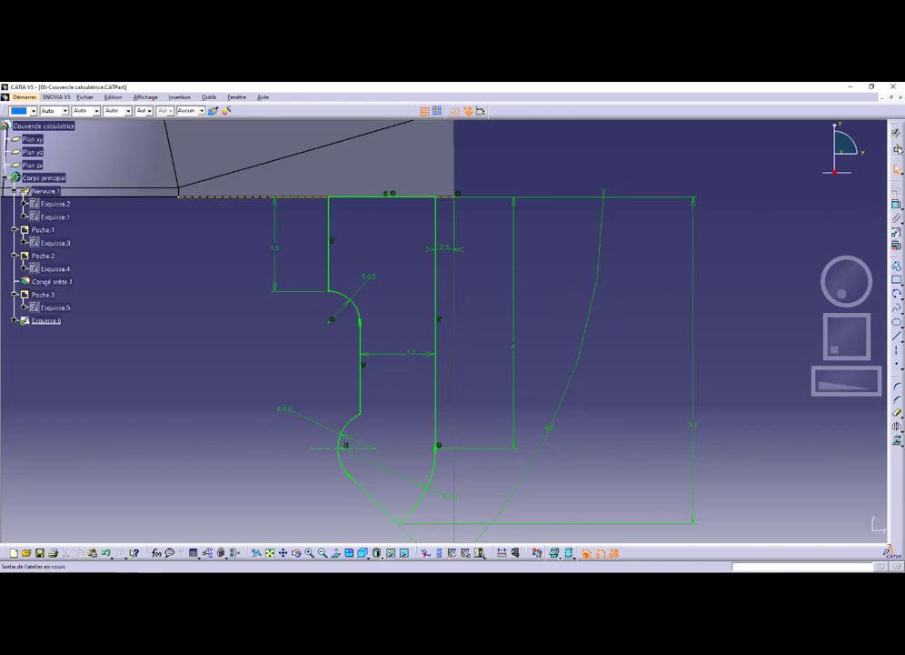
{"action": "left_click", "coordinate": [897, 133]}
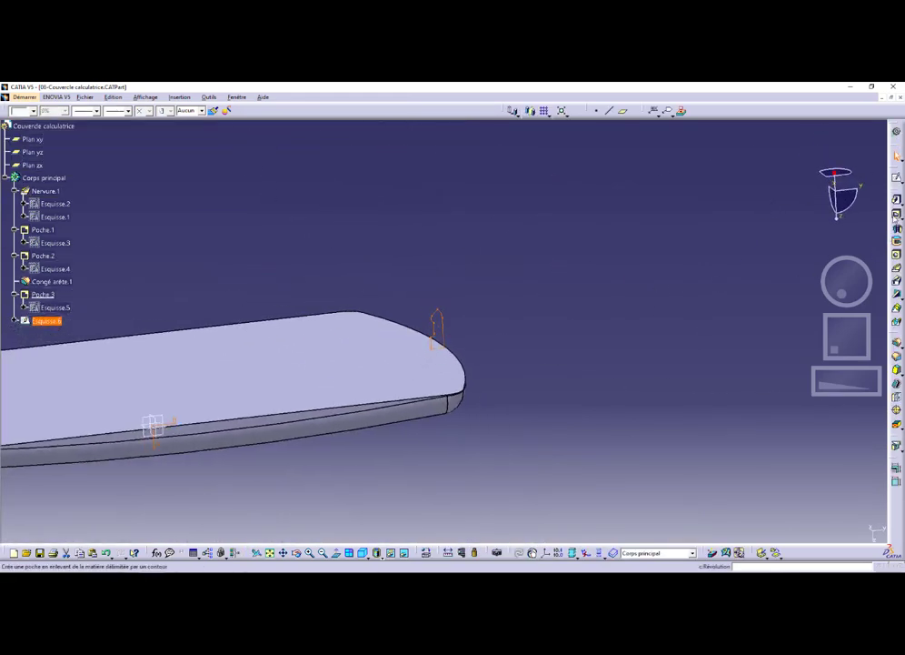
Step: Extrude the hook profile with symmetric extension and a length of 4 mm, as specified in the exercise
{"action": "left_click", "coordinate": [897, 199]}
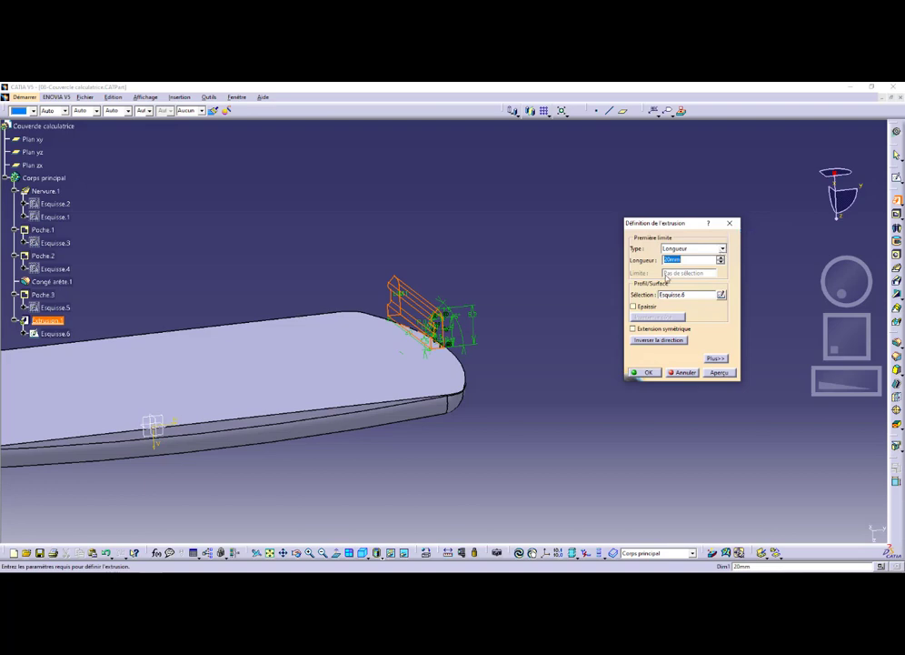
{"action": "left_click", "coordinate": [633, 328]}
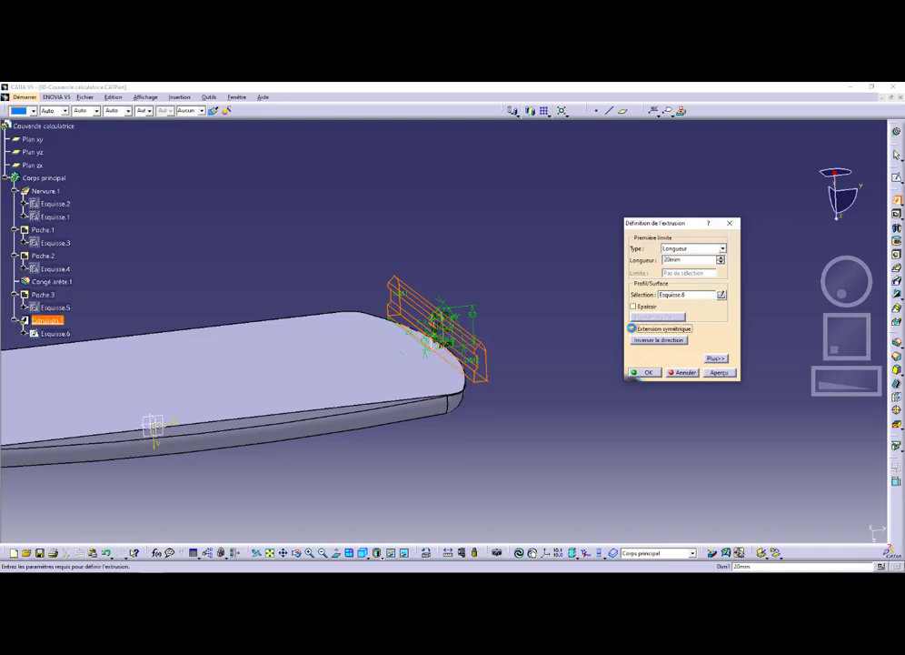
{"action": "key", "text": "alt+Tab"}
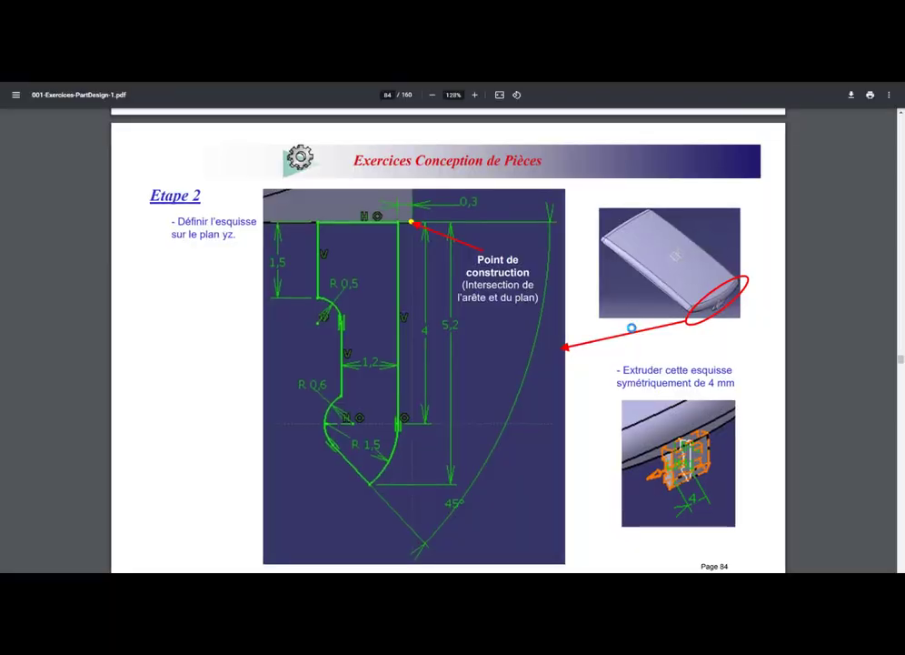
{"action": "key", "text": "alt+Tab"}
{"action": "double_click", "coordinate": [673, 259]}
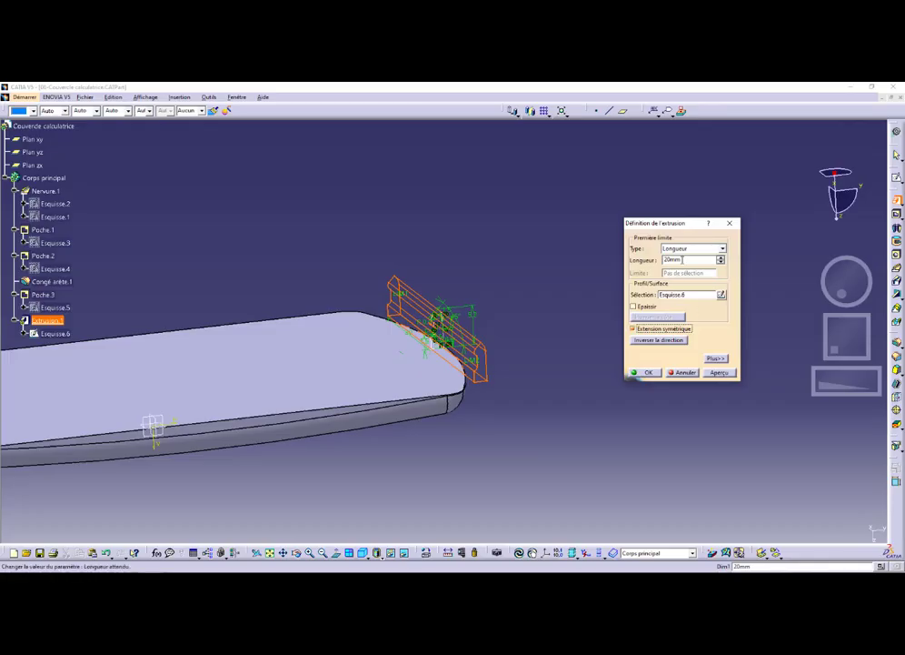
{"action": "type", "text": "4"}
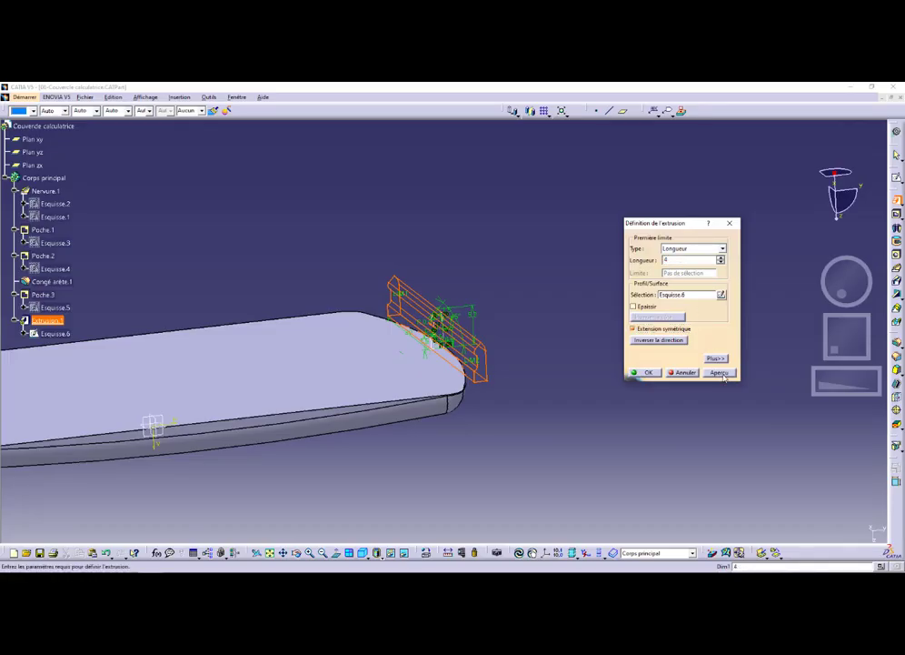
{"action": "left_click", "coordinate": [718, 373]}
{"action": "left_click", "coordinate": [643, 373]}
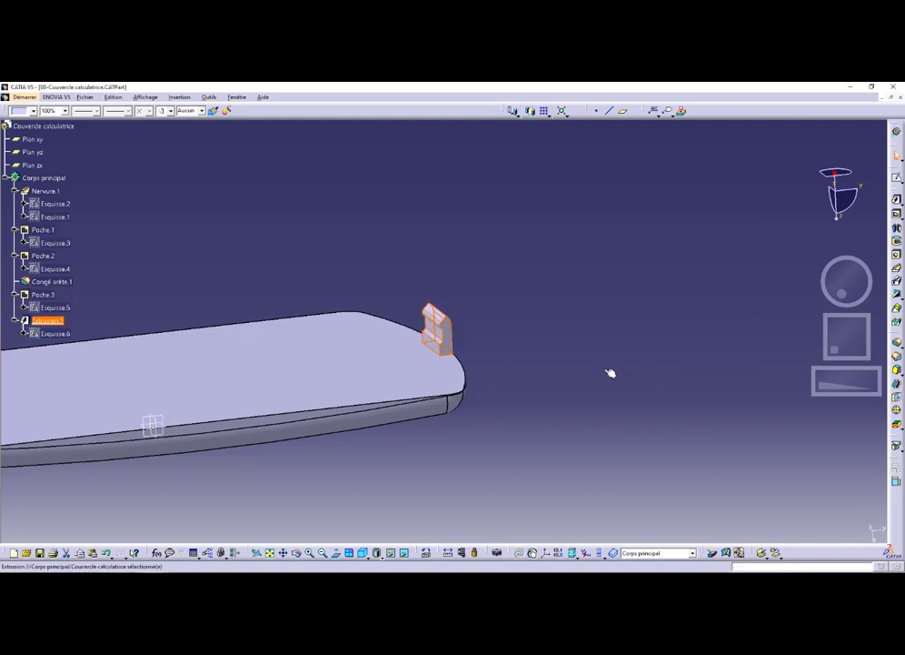
Step: Inspect the extruded hook on the cover and go to page 85 of the exercise PDF for the following sketch
{"action": "middle_click_drag", "start_coordinate": [503, 321], "coordinate": [466, 355]}
{"action": "middle_click_drag", "start_coordinate": [453, 400], "coordinate": [545, 390]}
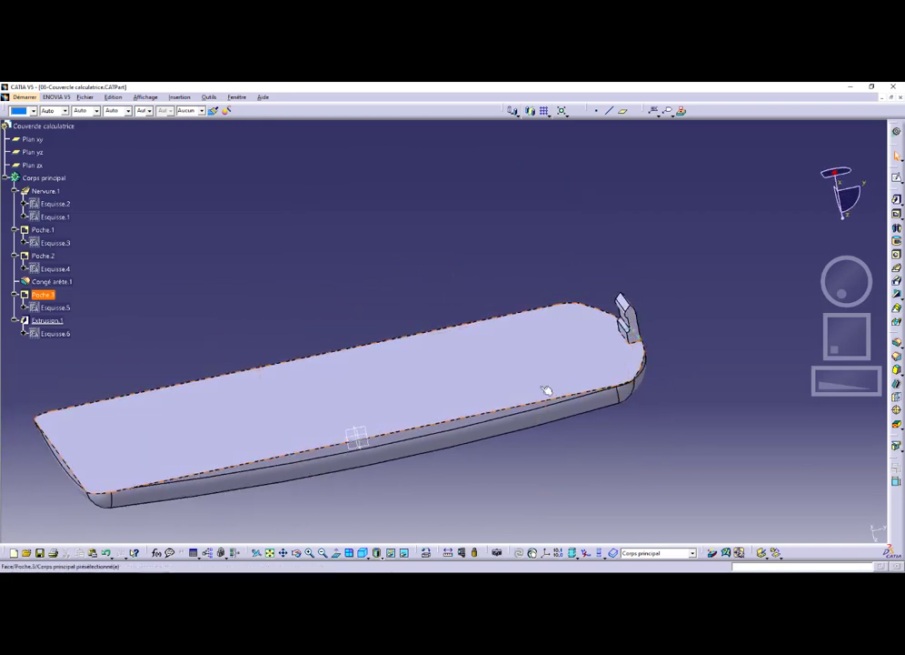
{"action": "key", "text": "alt+Tab"}
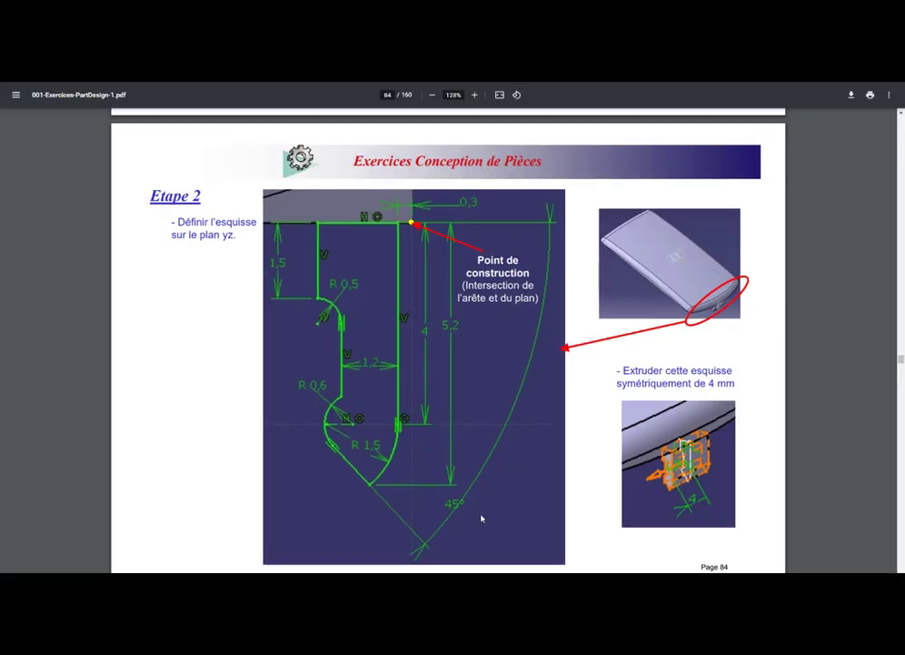
{"action": "scroll", "coordinate": [210, 409], "scroll_direction": "down", "scroll_amount": 5}
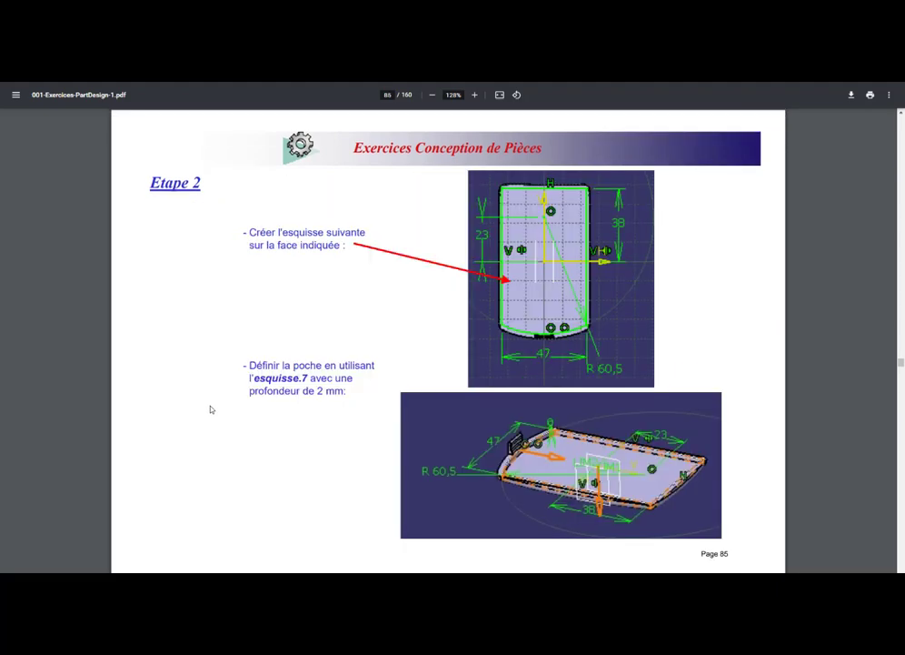
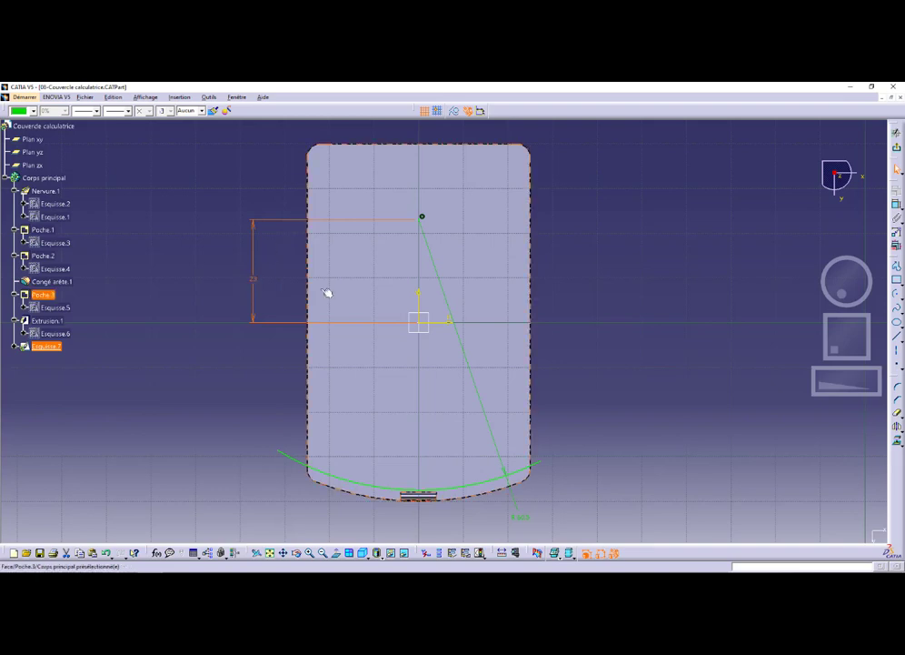
Step: Draw a three-sided contour about 45 mm wide, from the arc up to about 36 mm above the horizontal axis and back to the arc
{"action": "left_click", "coordinate": [898, 328]}
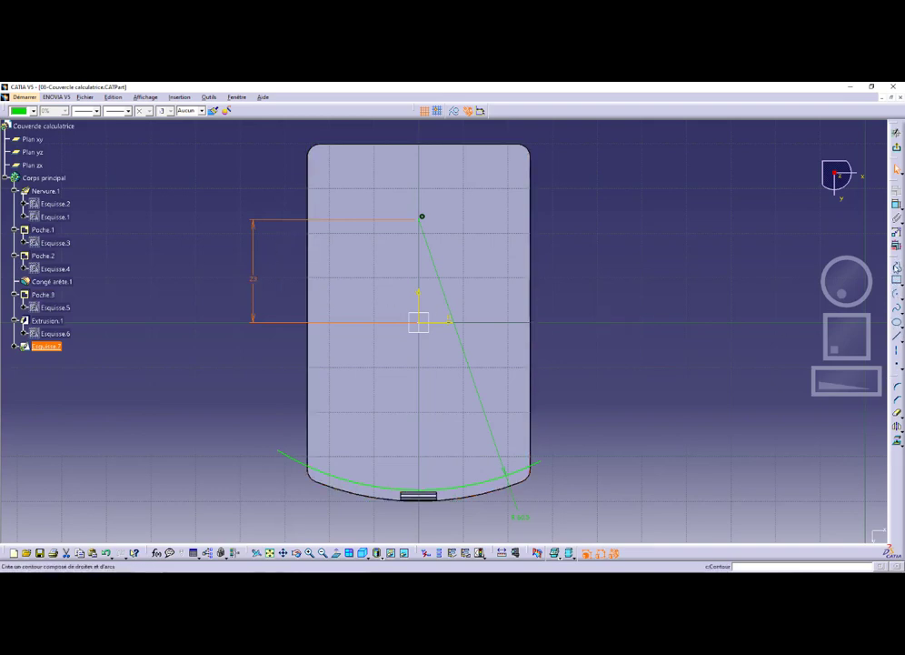
{"action": "left_click", "coordinate": [898, 268]}
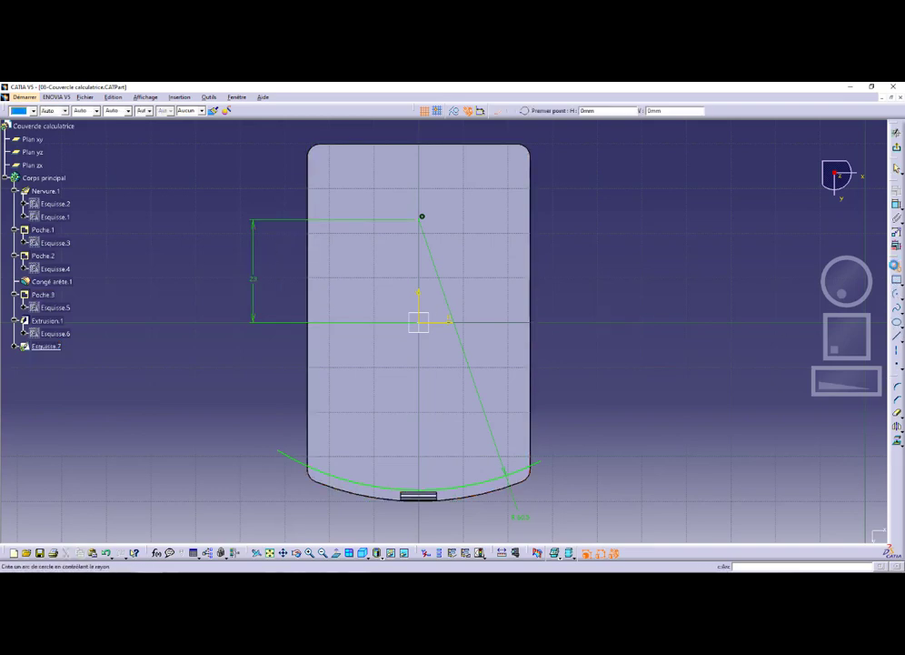
{"action": "left_click", "coordinate": [321, 468]}
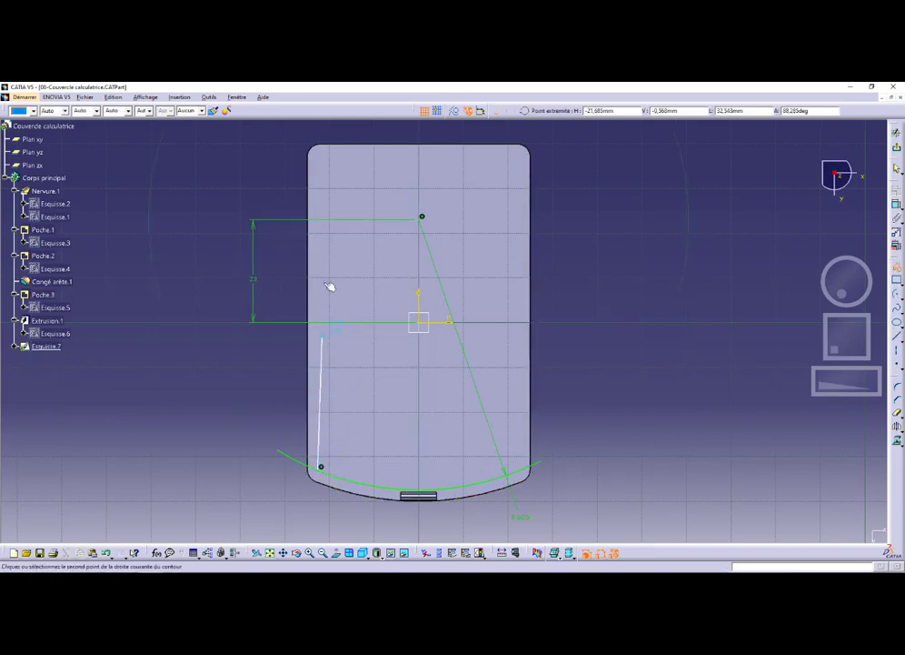
{"action": "left_click", "coordinate": [318, 162]}
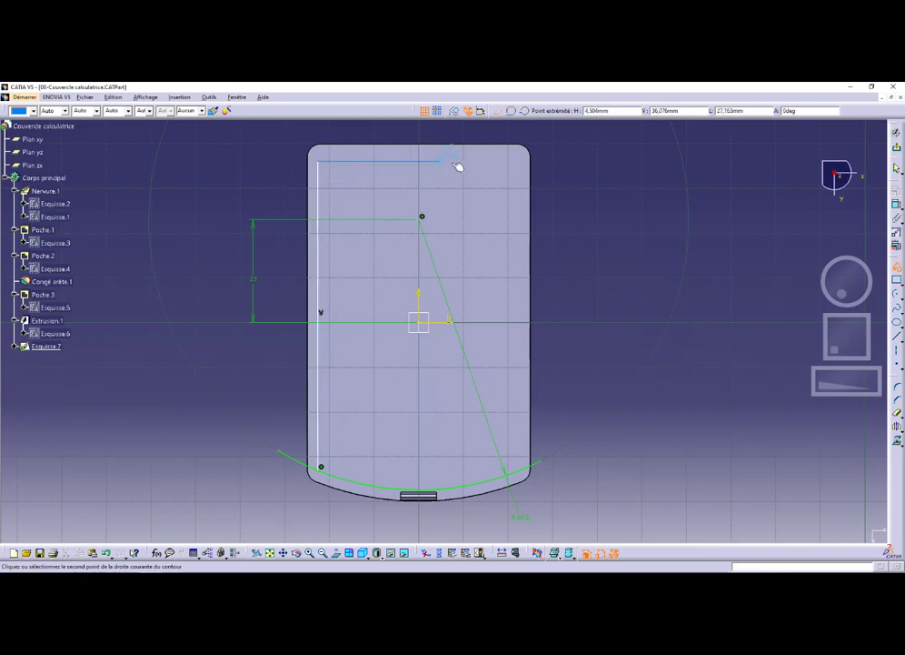
{"action": "left_click", "coordinate": [516, 163]}
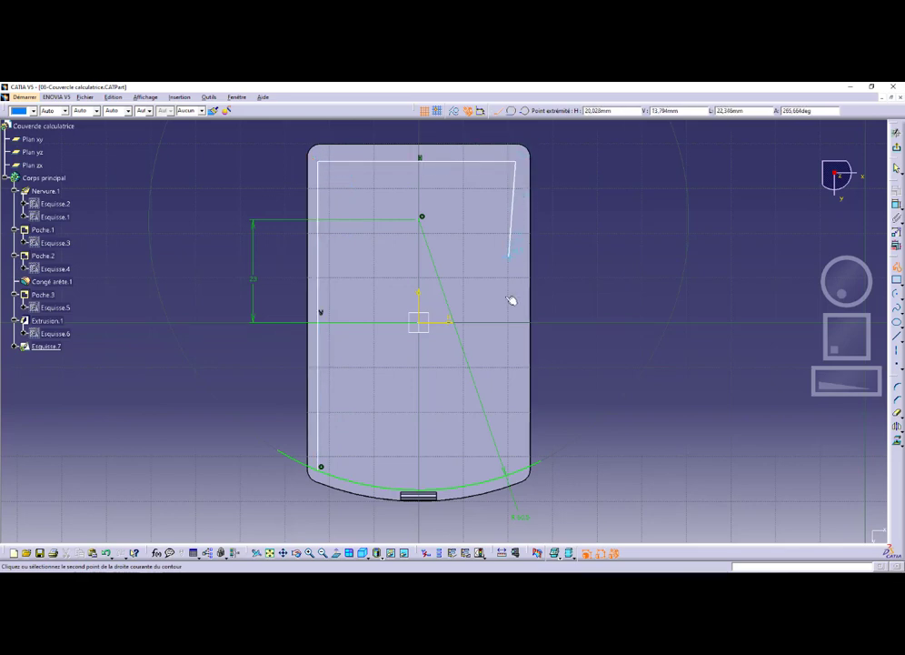
{"action": "left_click", "coordinate": [519, 469]}
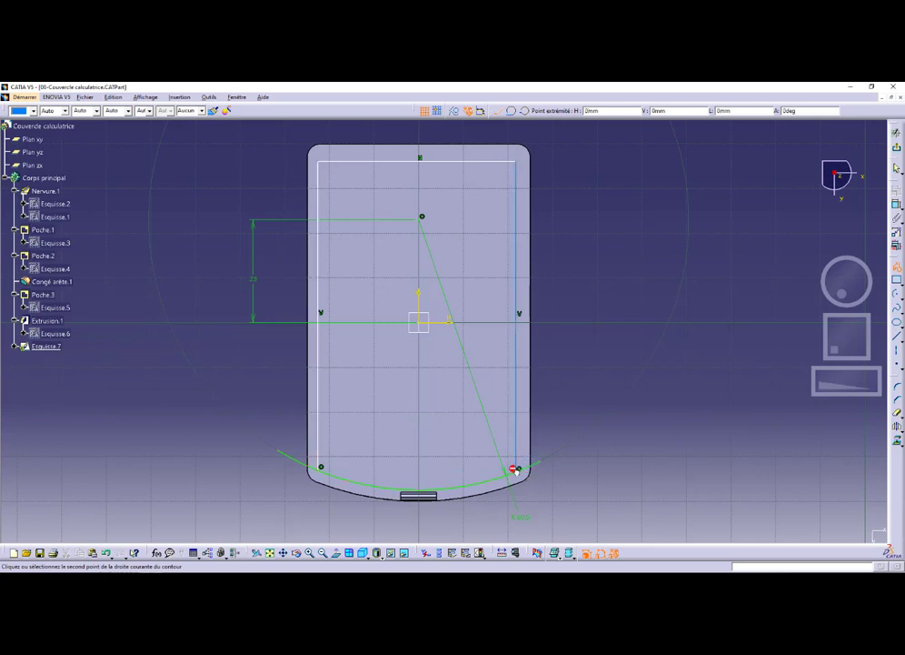
{"action": "key", "text": "Escape"}
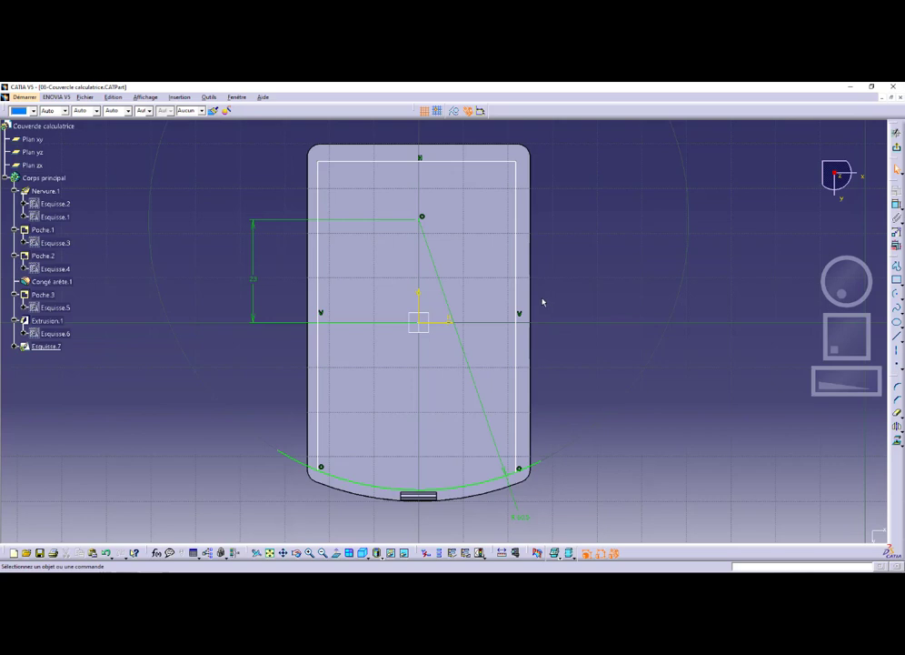
Step: Constrain the contour's two vertical lines to be symmetric about the sketch's vertical axis
{"action": "left_click", "coordinate": [318, 354]}
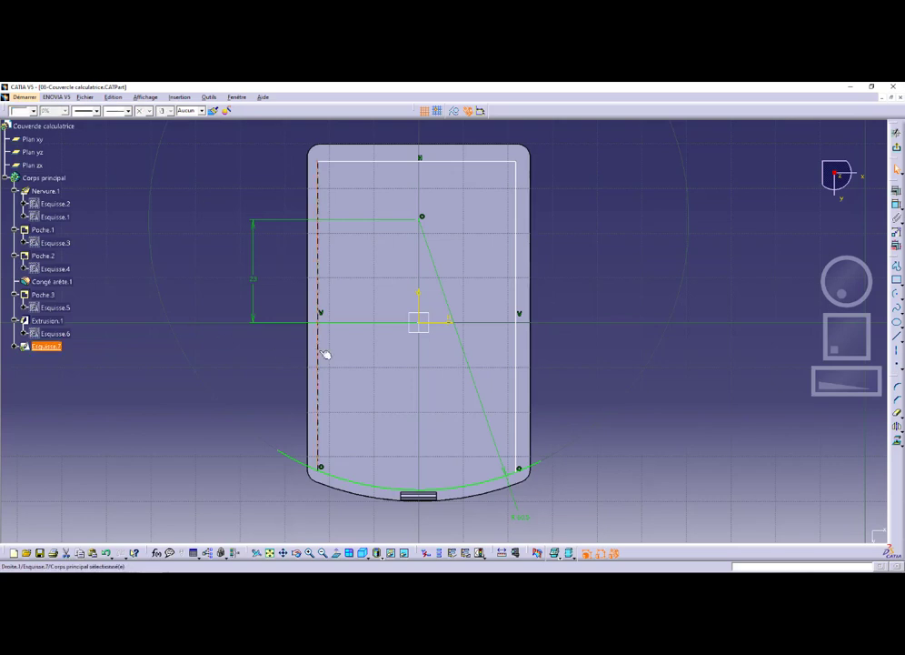
{"action": "left_click", "coordinate": [520, 365], "text": "ctrl"}
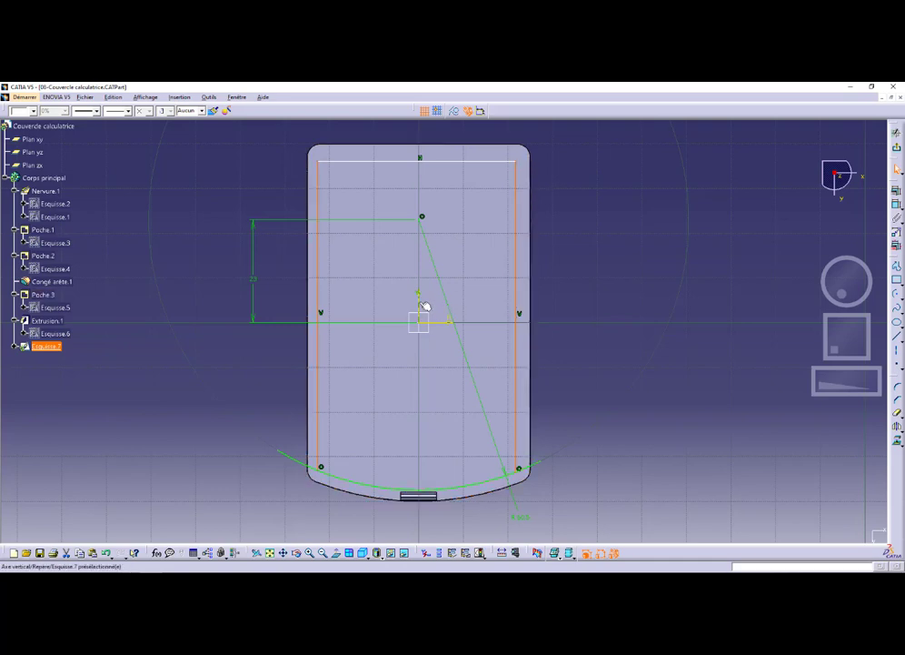
{"action": "left_click", "coordinate": [896, 202]}
{"action": "left_click", "coordinate": [776, 487]}
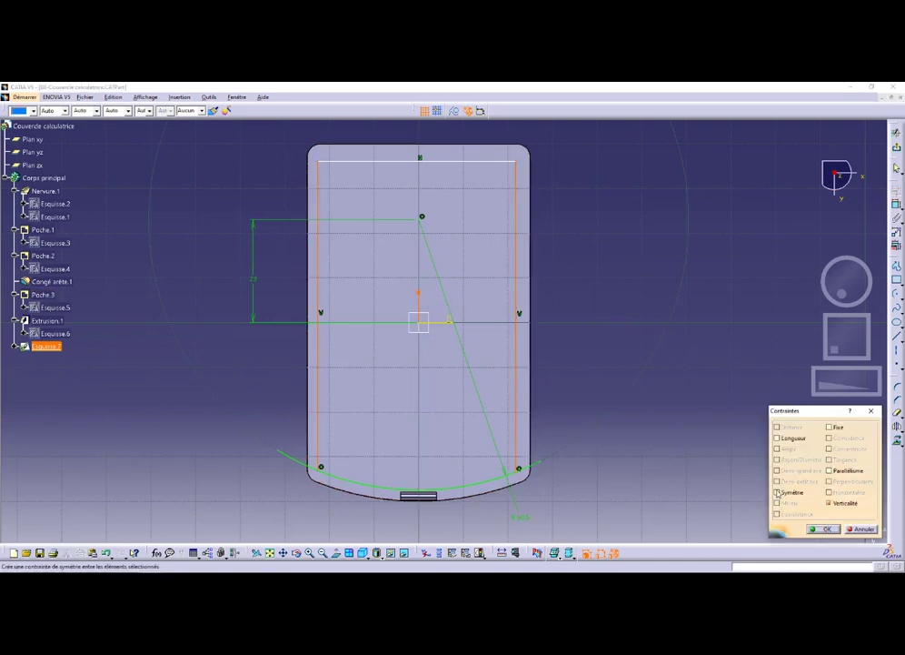
{"action": "left_click", "coordinate": [816, 527]}
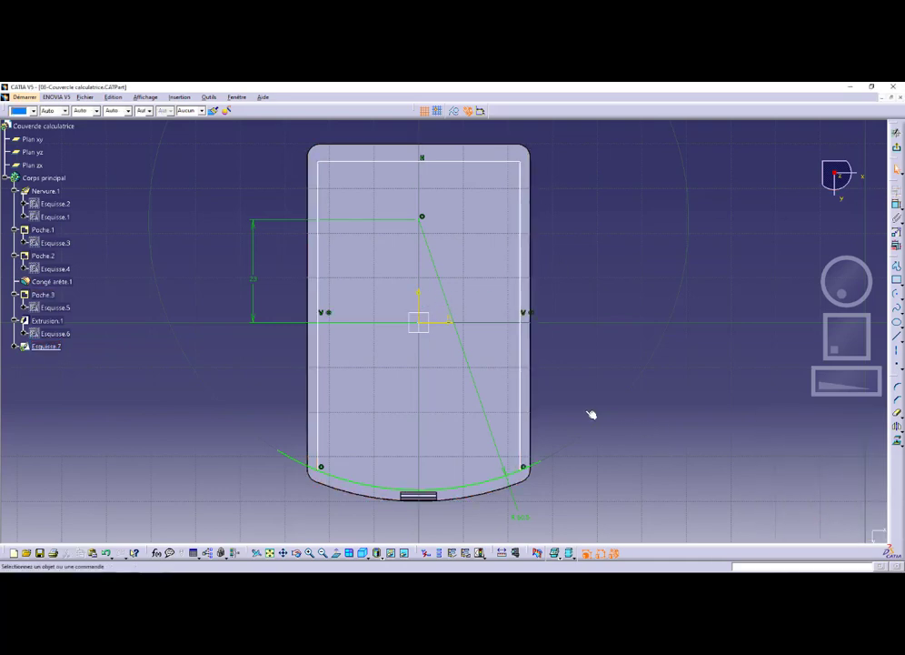
Step: Dimension the distance between the contour's two vertical lines and set it to 47 mm
{"action": "key", "text": "alt+Tab"}
{"action": "key", "text": "alt+Tab"}
{"action": "left_click", "coordinate": [897, 207]}
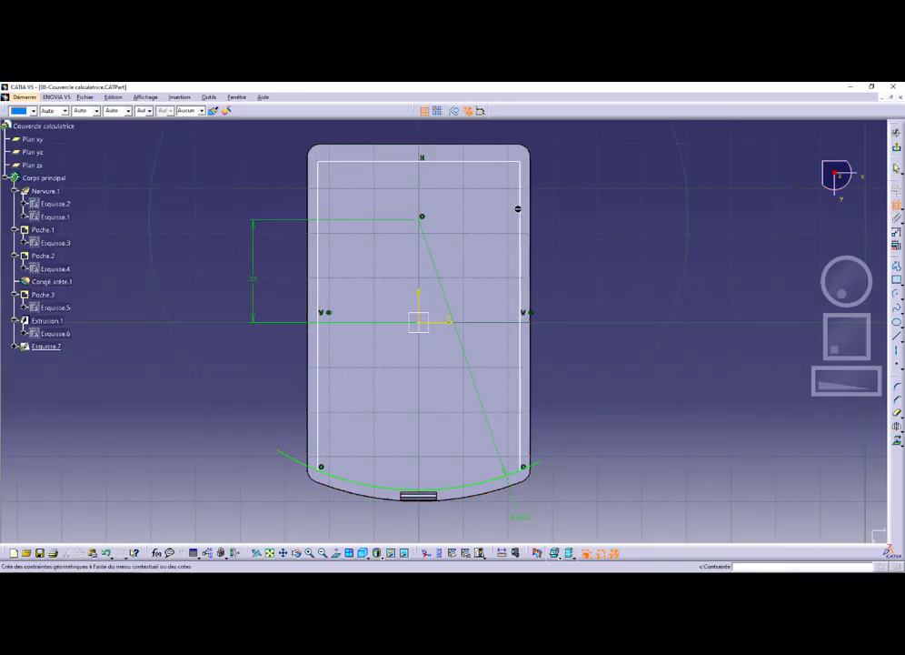
{"action": "left_click", "coordinate": [521, 209]}
{"action": "left_click", "coordinate": [318, 204]}
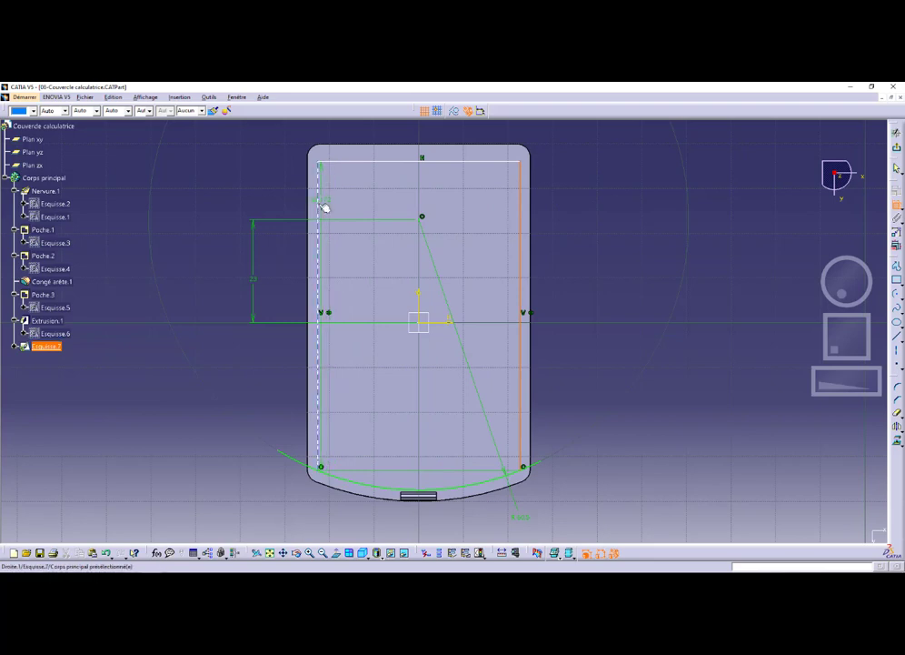
{"action": "left_click", "coordinate": [412, 199]}
{"action": "double_click", "coordinate": [412, 199]}
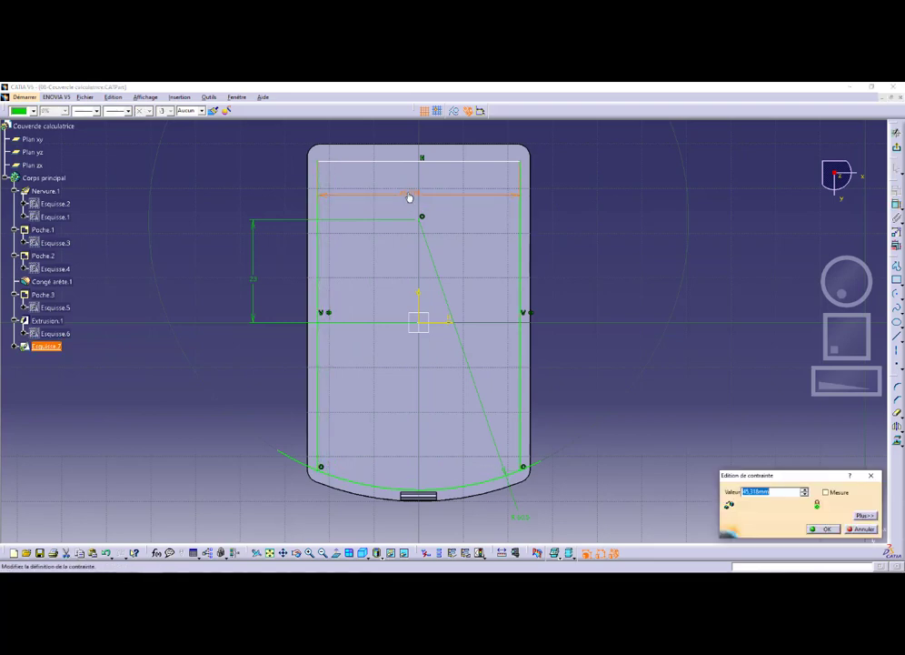
{"action": "type", "text": "80"}
{"action": "key", "text": "Return"}
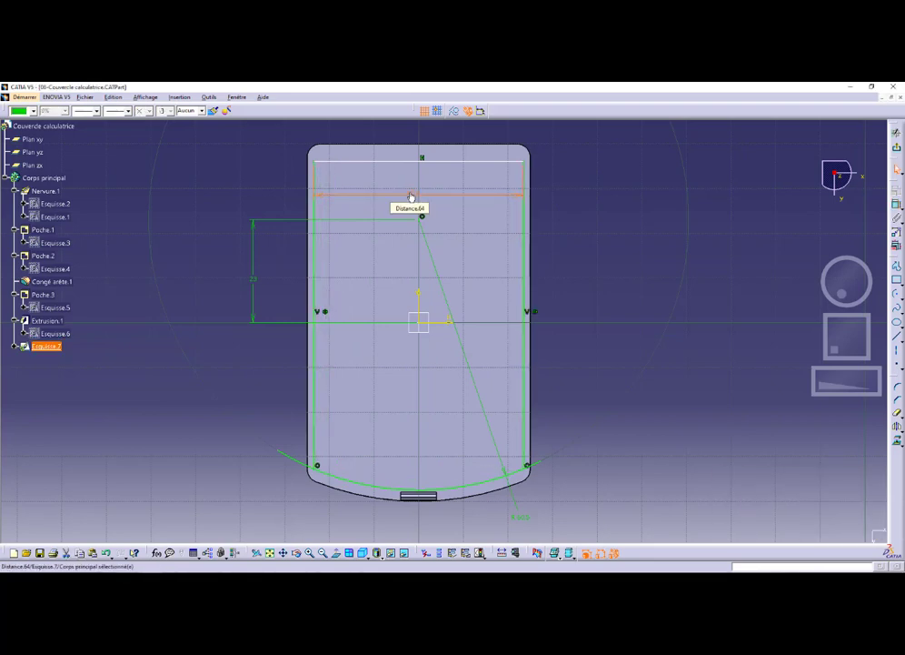
Step: Check the exercise drawing and dimension the contour's upper horizontal line 38 mm from the sketch's horizontal axis
{"action": "key", "text": "alt+Tab"}
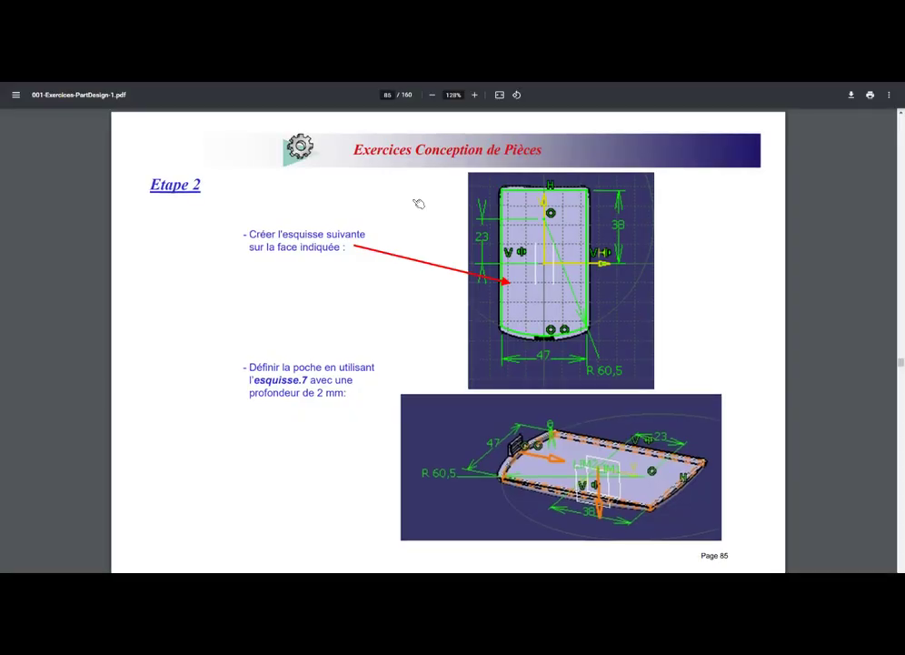
{"action": "key", "text": "alt+Tab"}
{"action": "left_click", "coordinate": [897, 205]}
{"action": "left_click", "coordinate": [442, 320]}
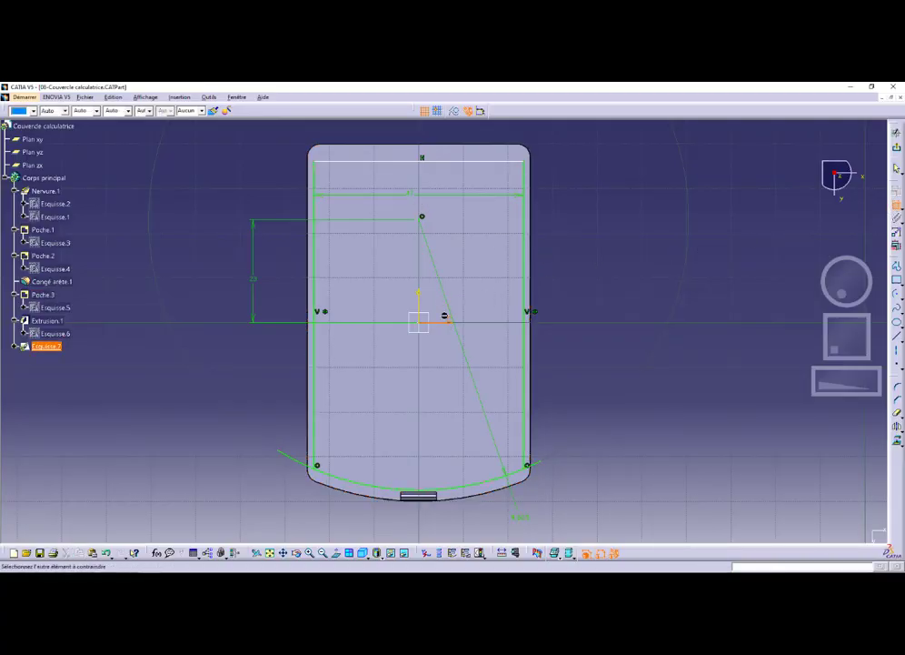
{"action": "left_click", "coordinate": [465, 162]}
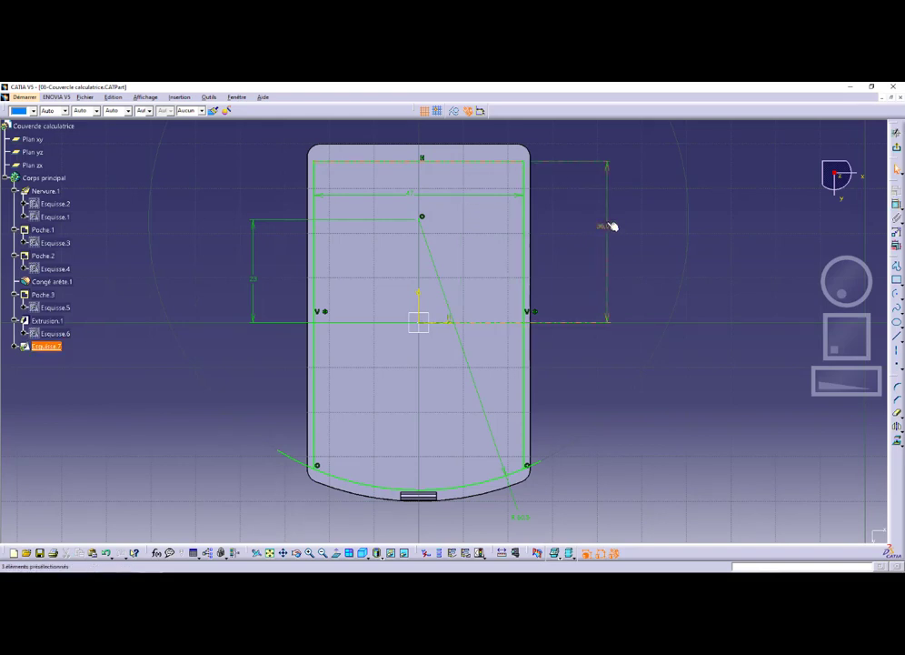
{"action": "double_click", "coordinate": [607, 224]}
{"action": "type", "text": "38"}
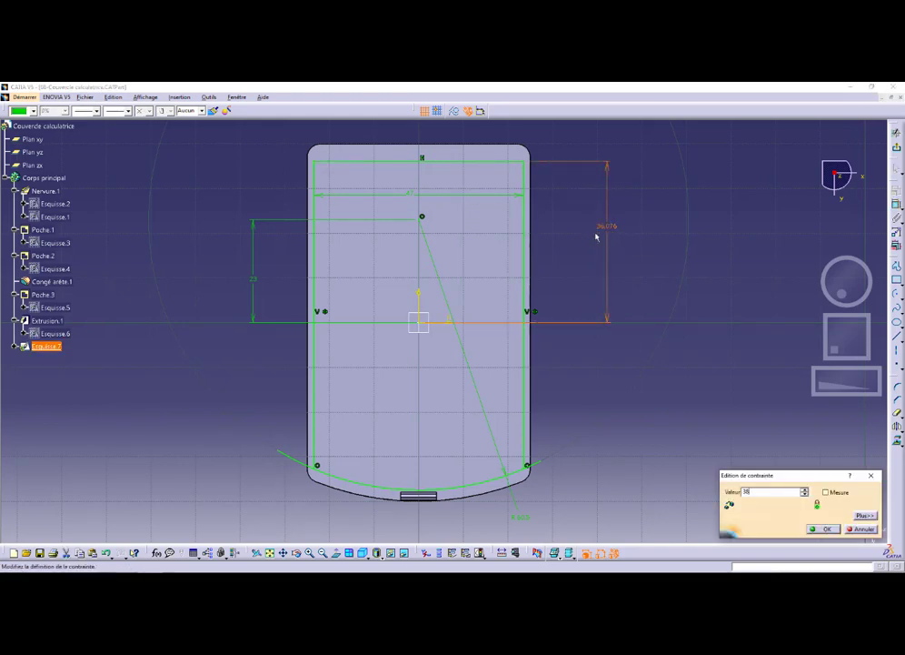
{"action": "key", "text": "Return"}
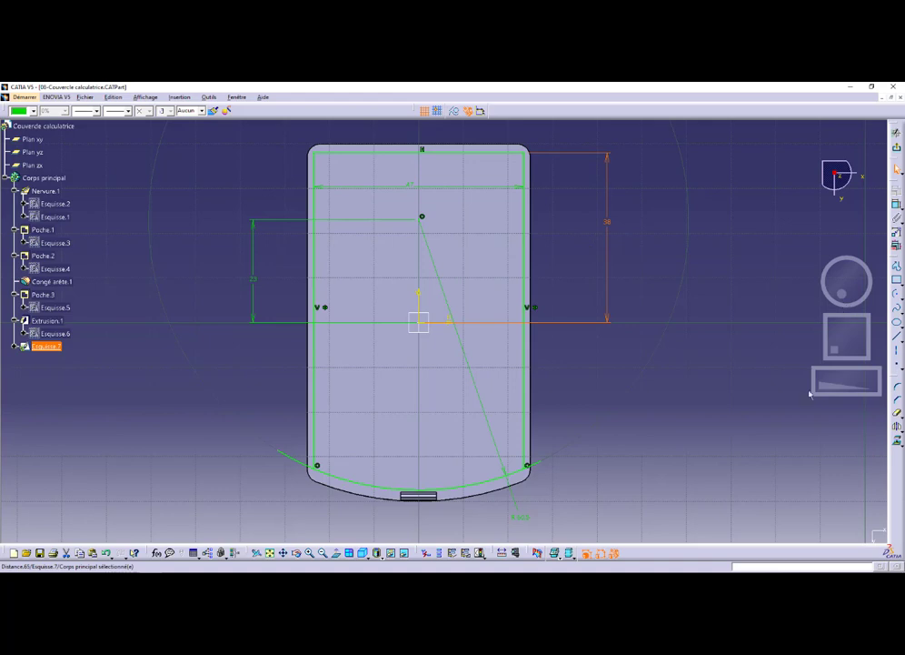
Step: Trim both ends of the arc that extend beyond the contour's vertical lines
{"action": "left_click", "coordinate": [897, 415]}
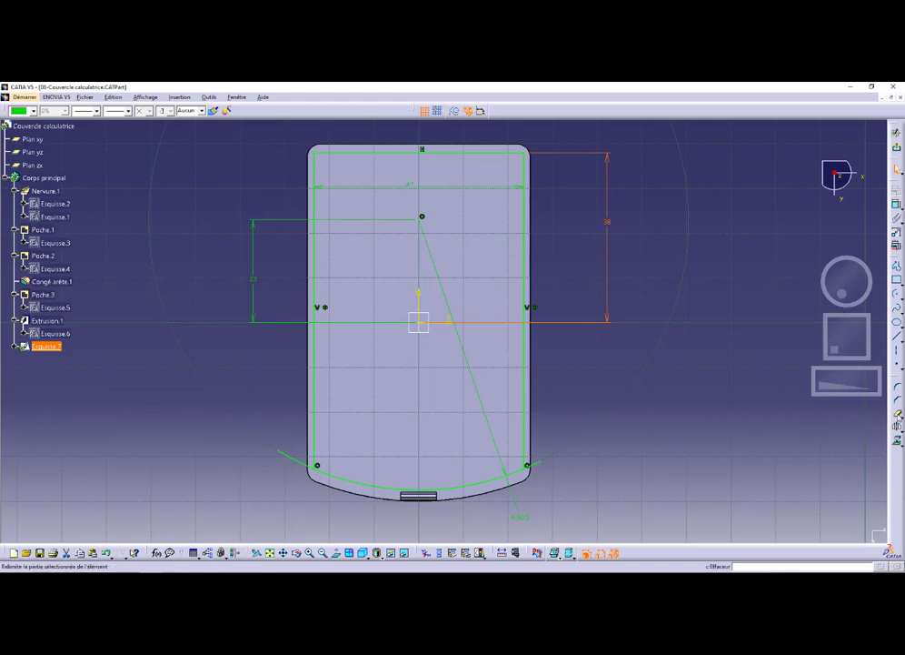
{"action": "left_click", "coordinate": [537, 468]}
{"action": "left_click", "coordinate": [289, 456]}
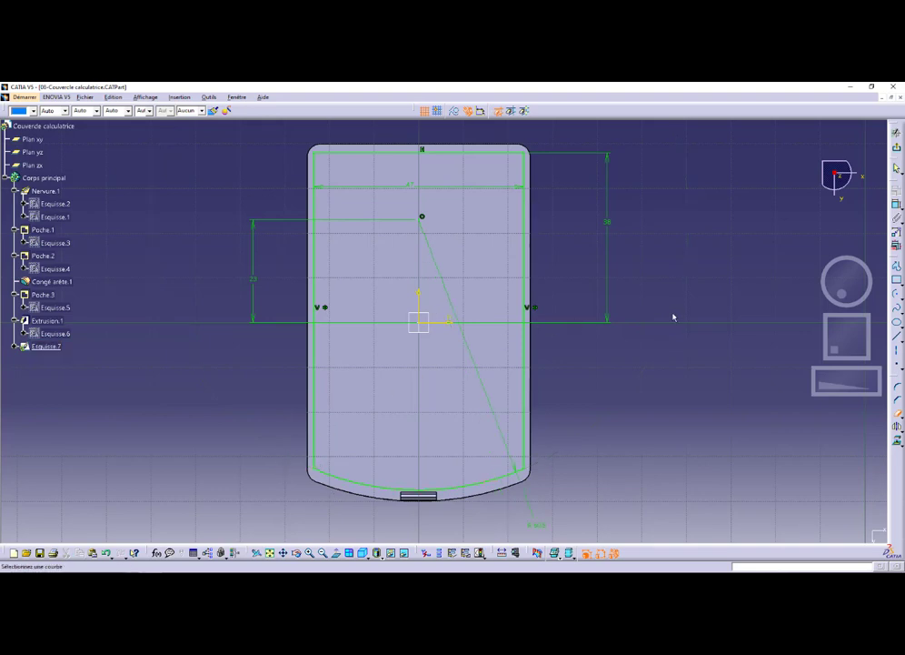
Step: Check the pocket instructions in the exercise PDF and exit the completed contour sketch to the part model
{"action": "key", "text": "alt+Tab"}
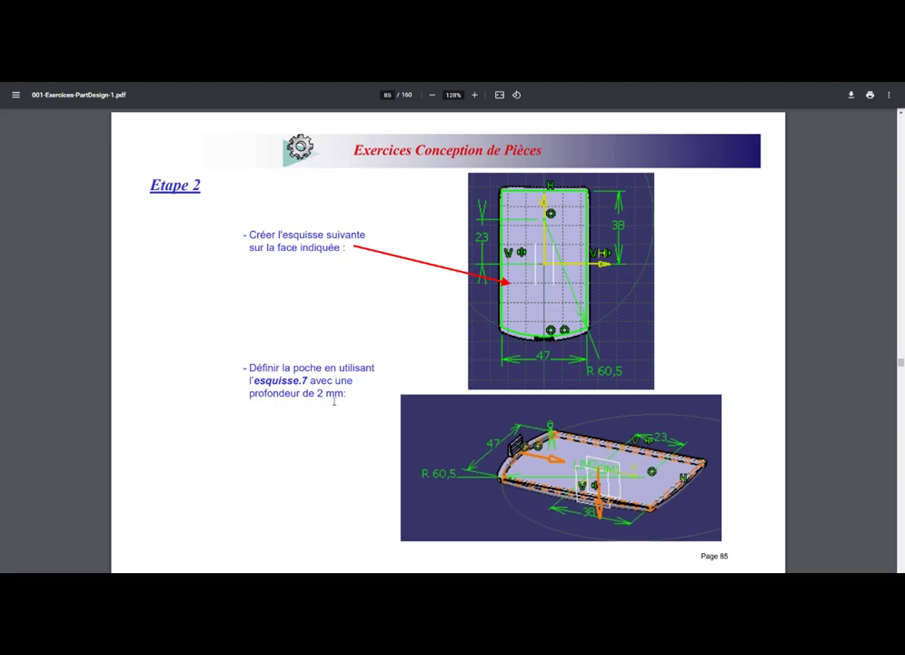
{"action": "key", "text": "alt+Tab"}
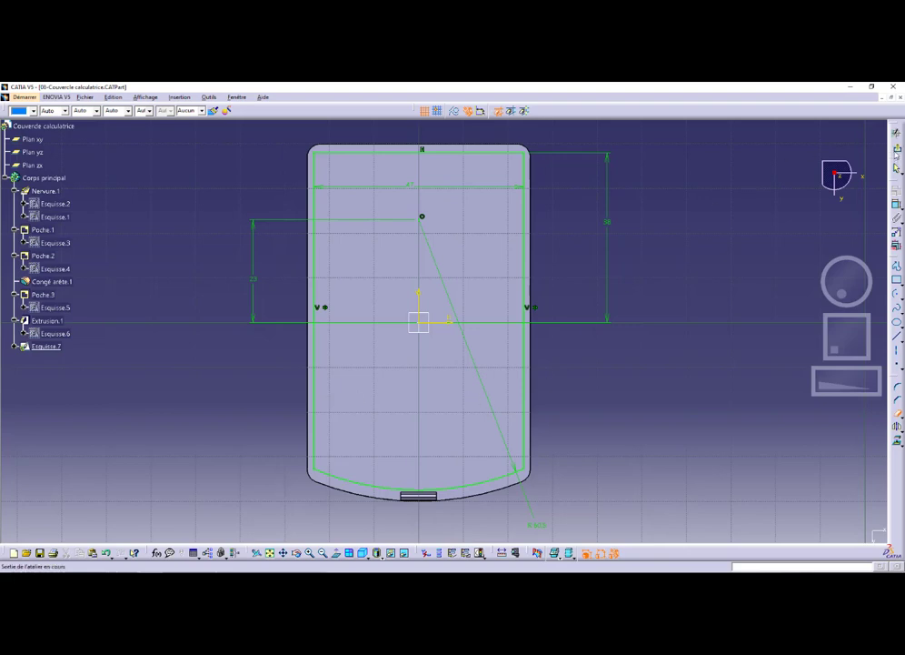
{"action": "left_click", "coordinate": [896, 133]}
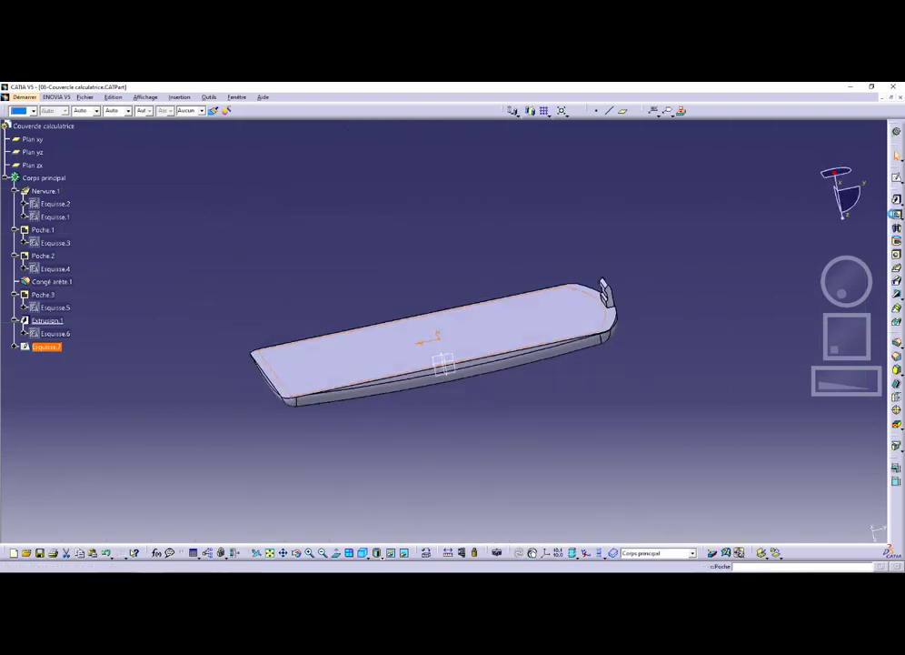
Step: Cut a pocket from the inner contour sketch with a length limit of 2 mm depth, reversing its direction into the cover
{"action": "left_click", "coordinate": [896, 213]}
{"action": "left_click", "coordinate": [686, 250]}
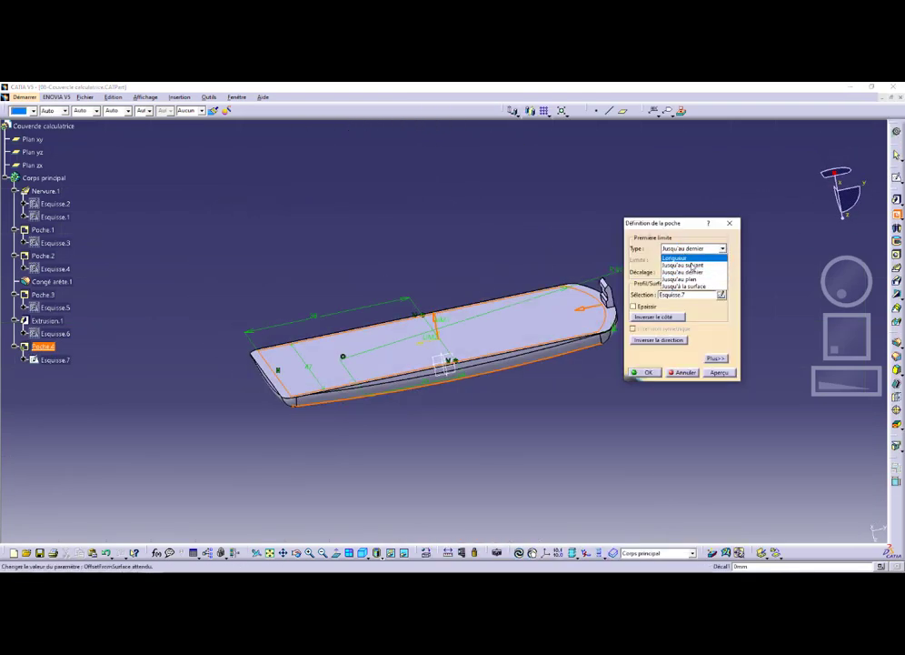
{"action": "left_click", "coordinate": [686, 260]}
{"action": "double_click", "coordinate": [685, 260]}
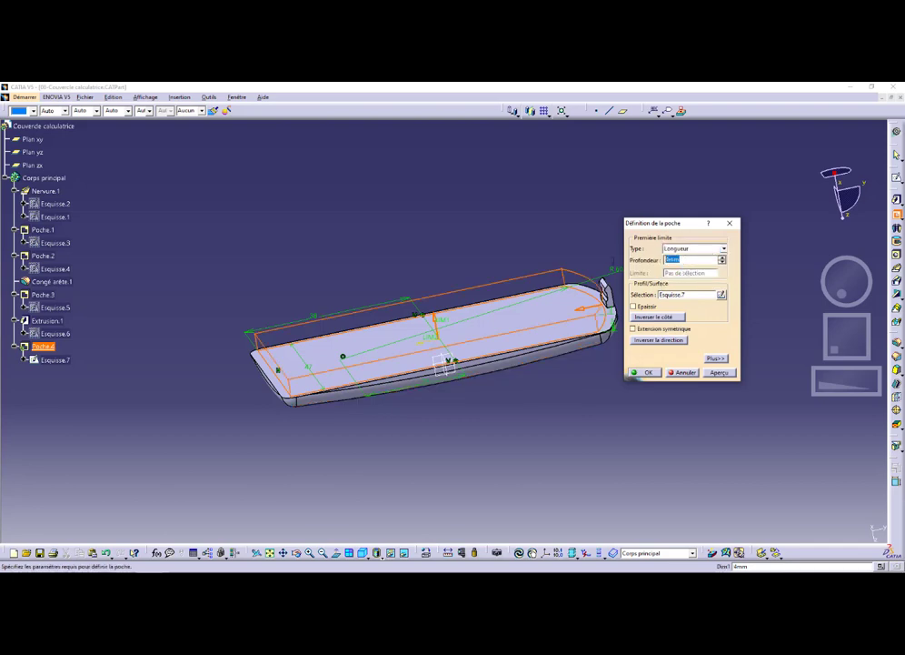
{"action": "type", "text": "2"}
{"action": "left_click", "coordinate": [720, 373]}
{"action": "middle_click_drag", "start_coordinate": [436, 301], "coordinate": [441, 360]}
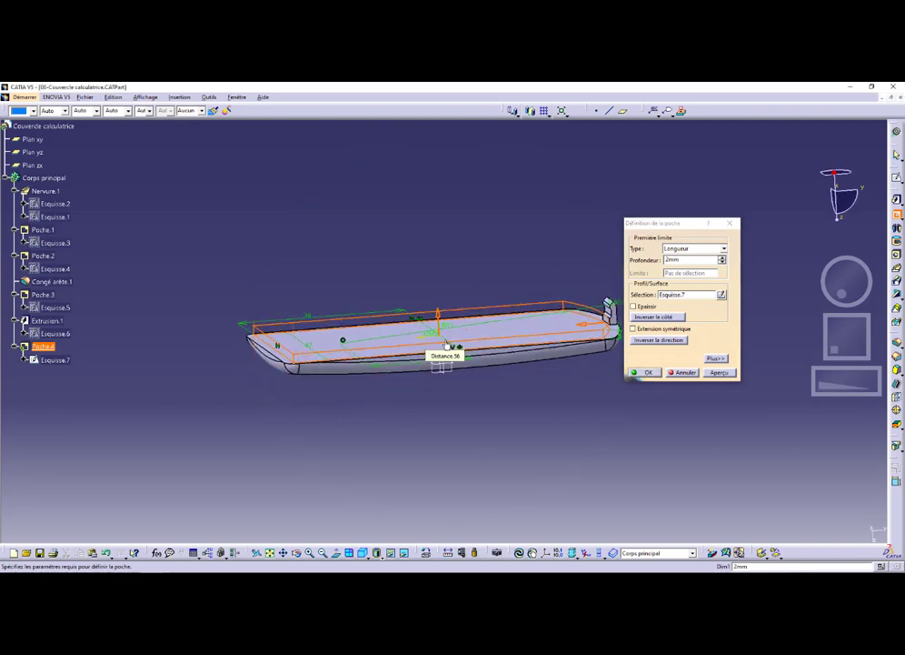
{"action": "left_click", "coordinate": [658, 340]}
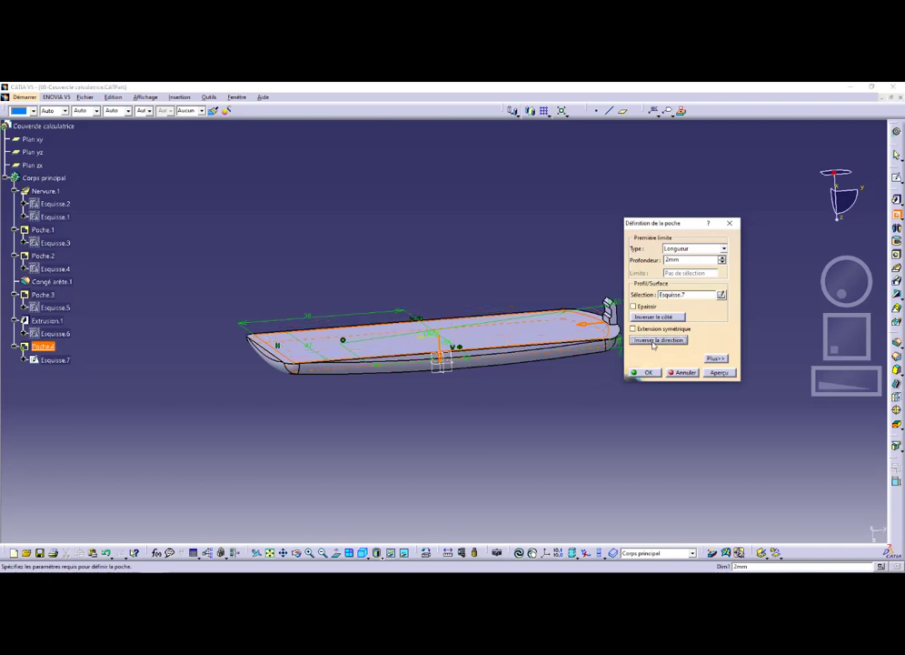
{"action": "left_click", "coordinate": [644, 372]}
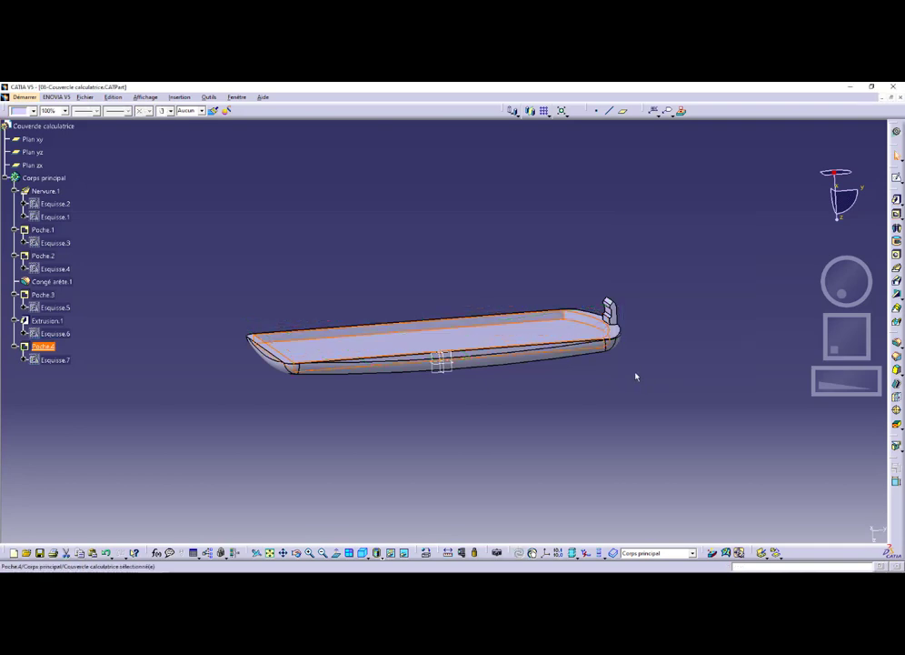
{"action": "middle_click_drag", "start_coordinate": [536, 356], "coordinate": [426, 412]}
{"action": "middle_click_drag", "start_coordinate": [469, 386], "coordinate": [406, 380]}
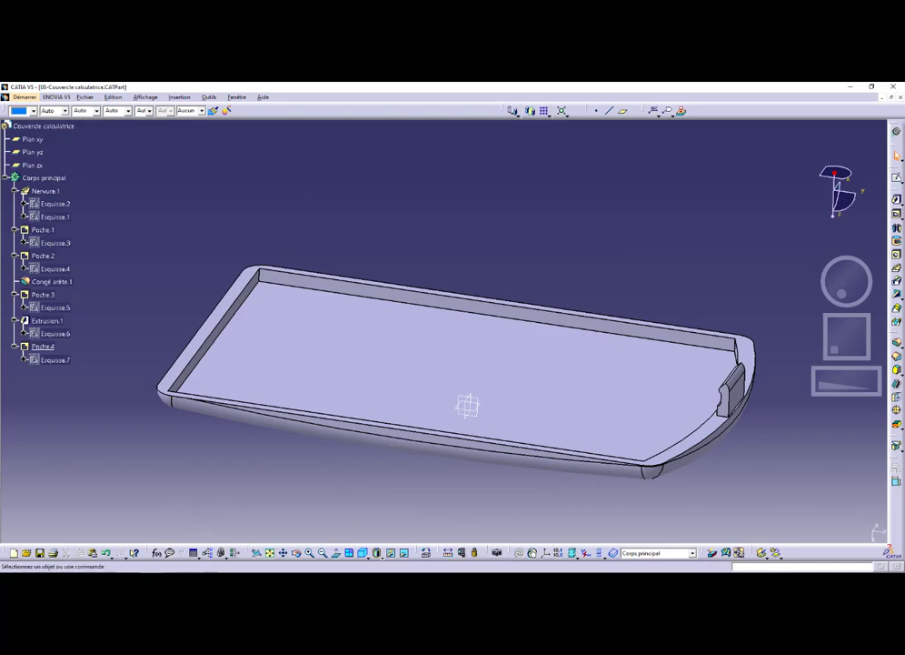
Step: Read the next instructions on page 86 of the exercise PDF and open a sketch on the pocket's floor face
{"action": "key", "text": "alt+Tab"}
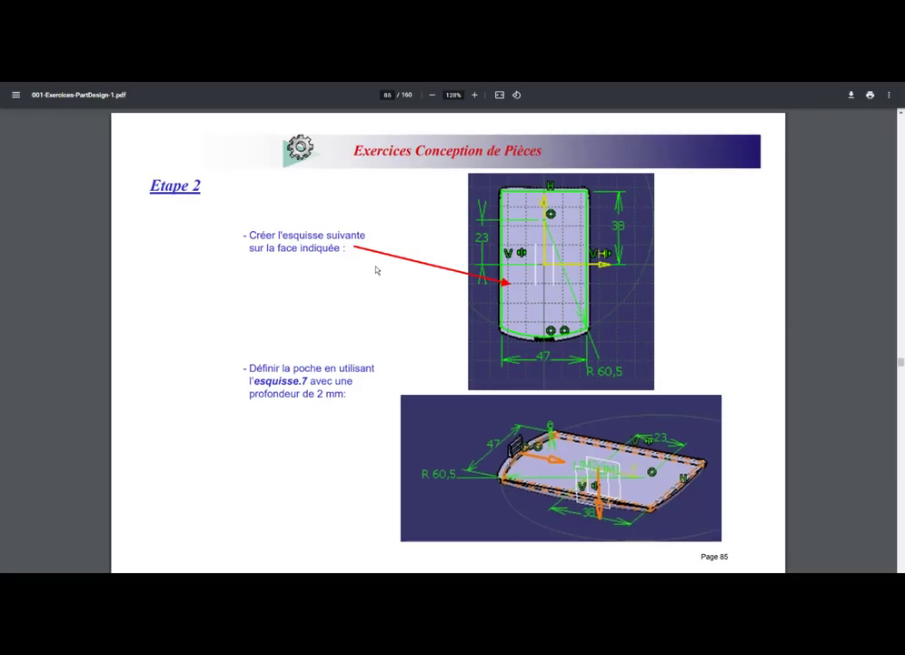
{"action": "scroll", "coordinate": [237, 466], "scroll_direction": "down", "scroll_amount": 5}
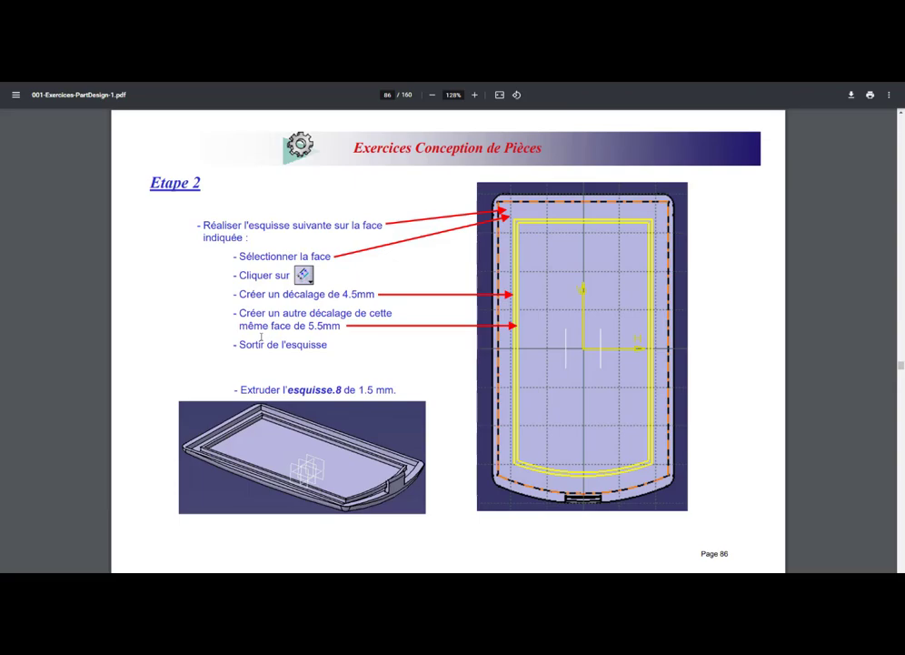
{"action": "key", "text": "alt+Tab"}
{"action": "left_click", "coordinate": [335, 351]}
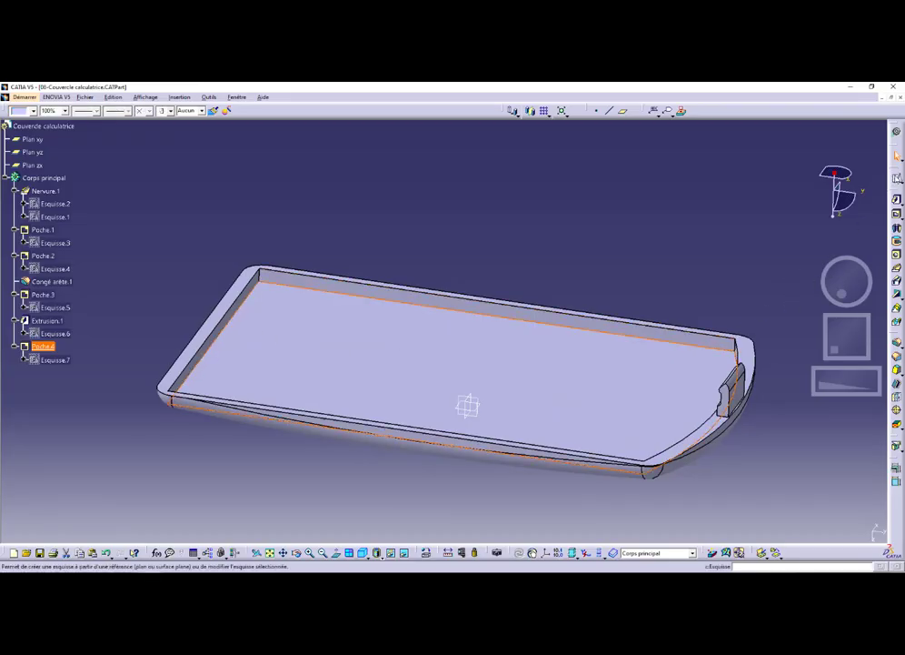
{"action": "left_click", "coordinate": [896, 178]}
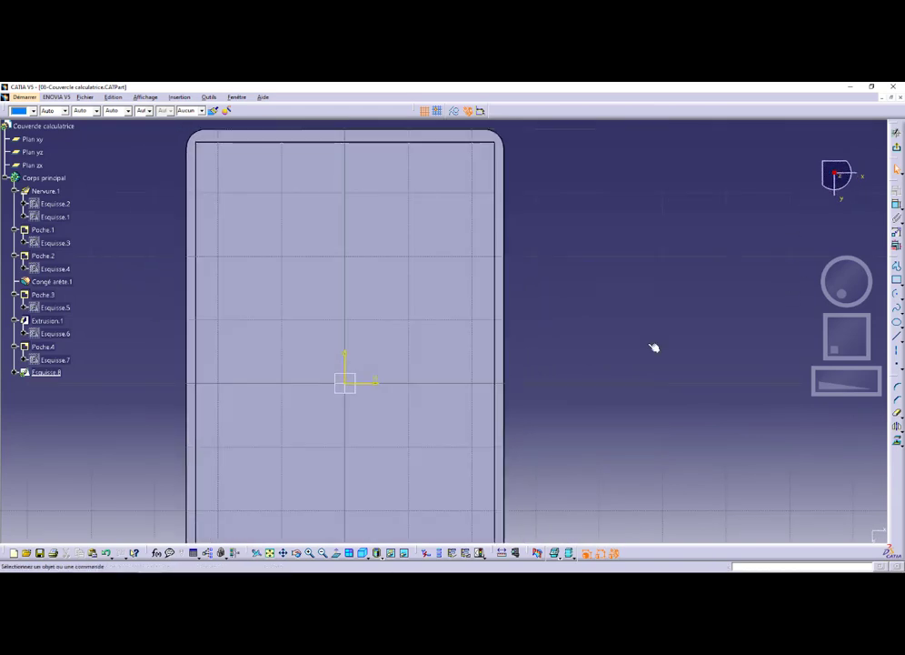
Step: Offset the outline of the pocket's floor face by 4.5 mm in the sketch
{"action": "left_click", "coordinate": [283, 210]}
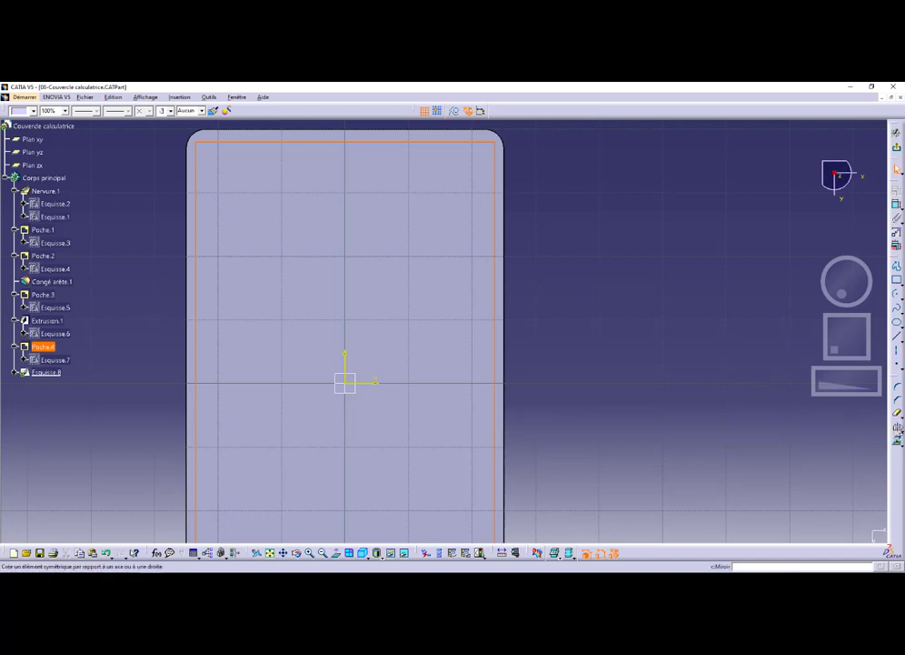
{"action": "left_click", "coordinate": [898, 427]}
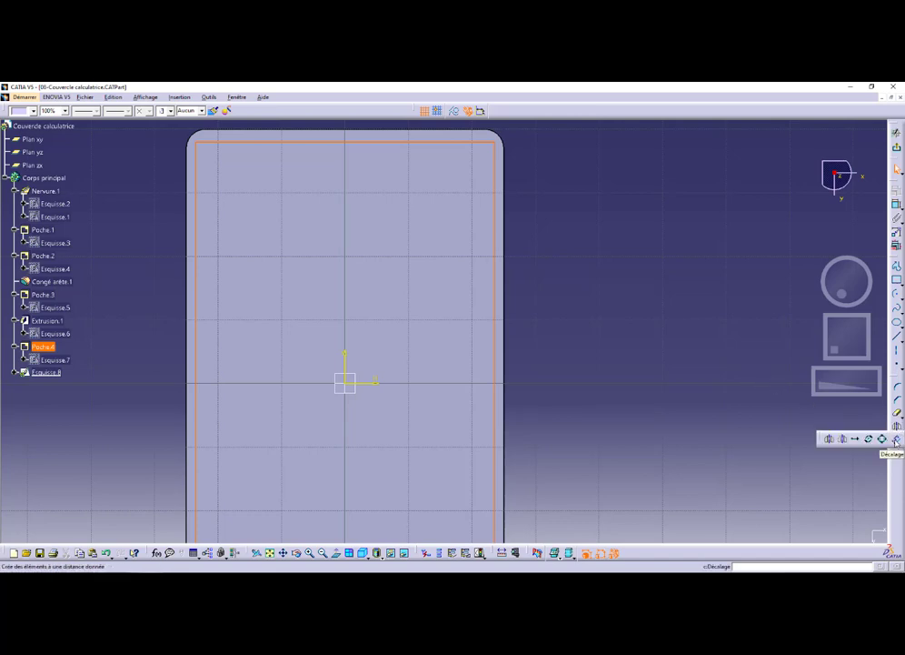
{"action": "left_click", "coordinate": [896, 440]}
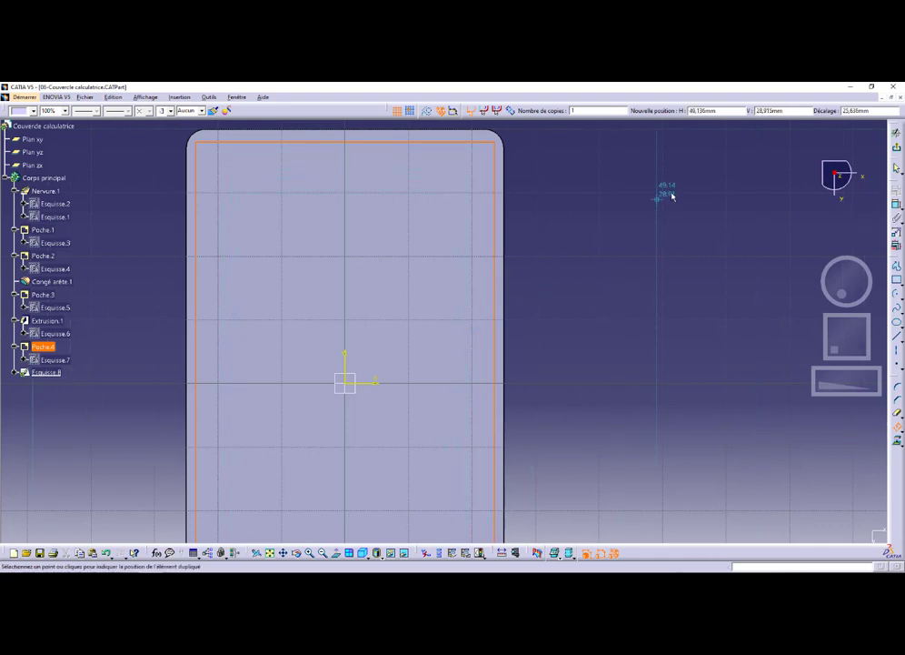
{"action": "left_click", "coordinate": [848, 110]}
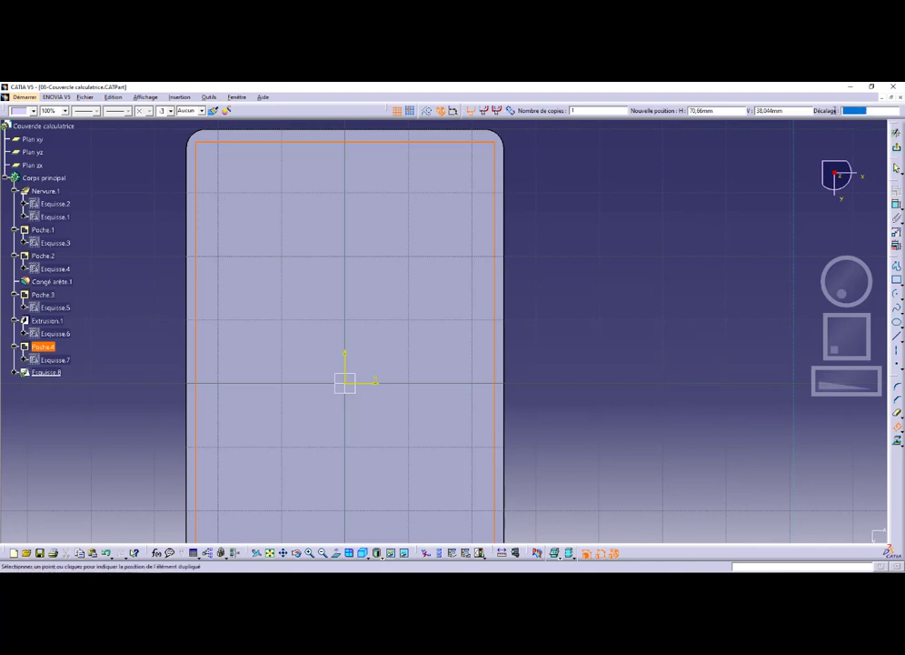
{"action": "type", "text": "4.5"}
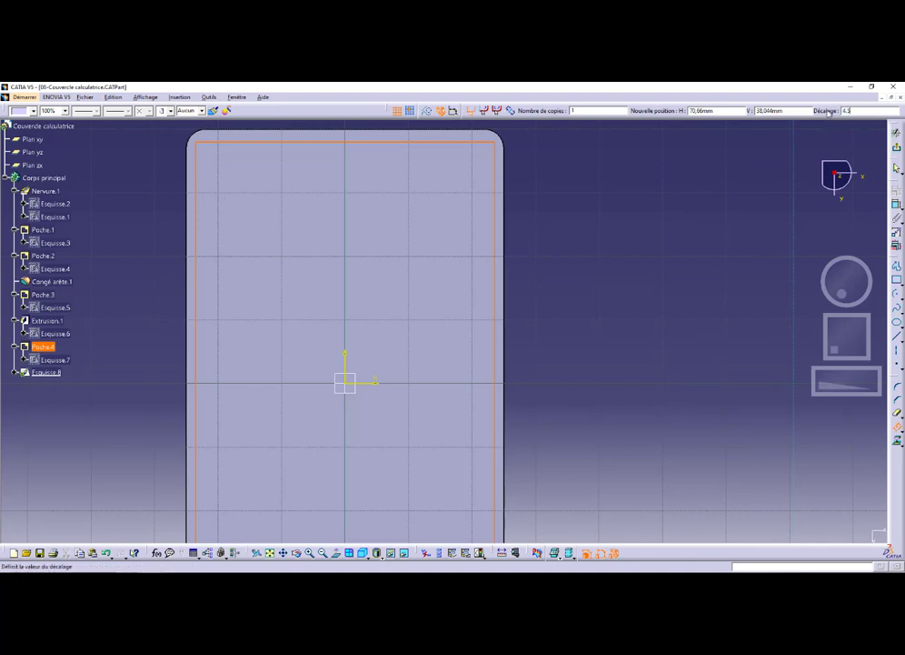
{"action": "key", "text": "Return"}
Step: Set the contour's offset value to -4.5 mm so that it lies inside the pocket floor
{"action": "middle_click_drag", "start_coordinate": [655, 255], "coordinate": [638, 288]}
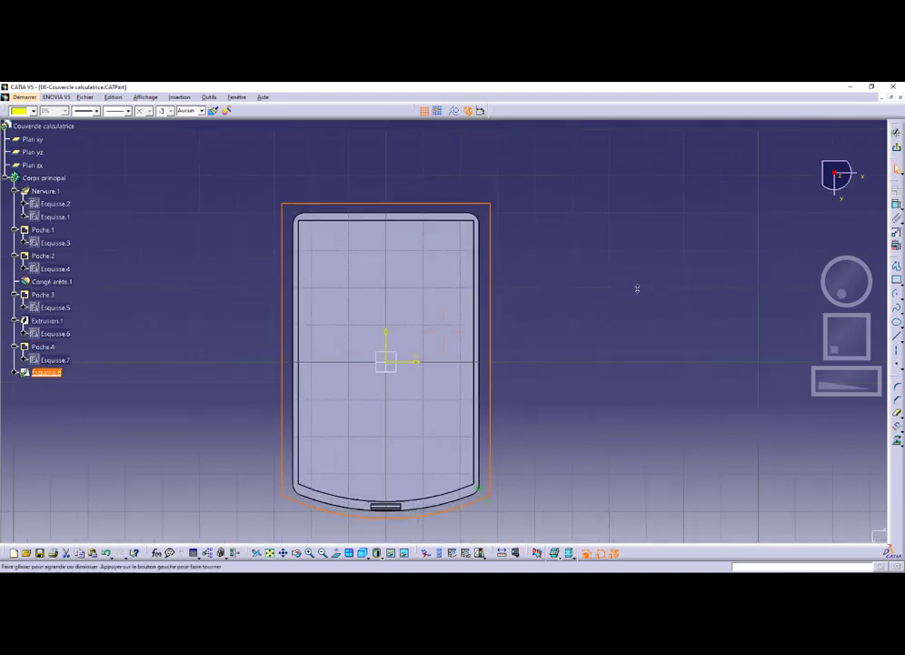
{"action": "double_click", "coordinate": [484, 492]}
{"action": "left_click_drag", "start_coordinate": [507, 509], "coordinate": [502, 509]}
{"action": "type", "text": "-8"}
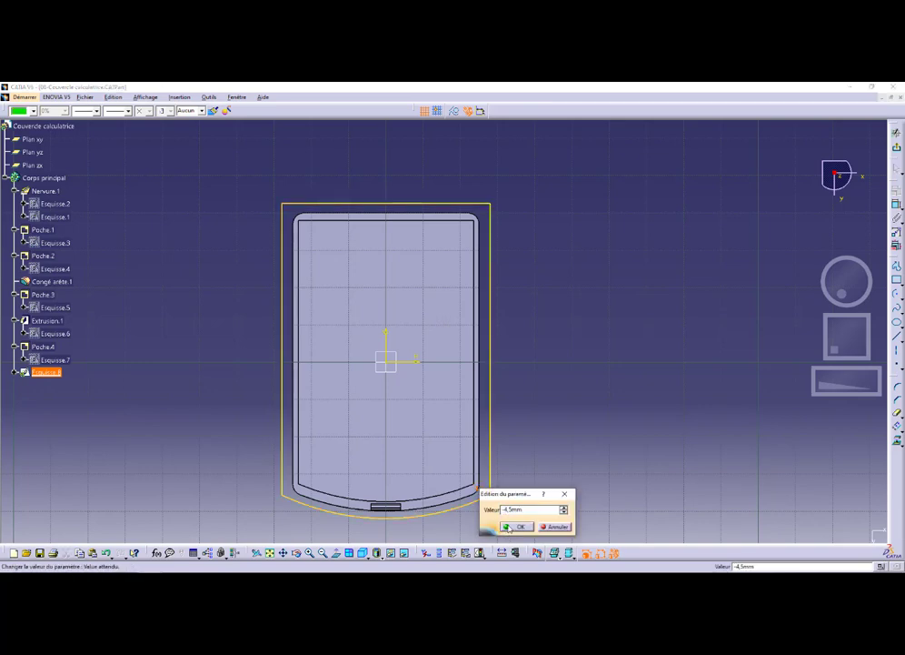
{"action": "left_click", "coordinate": [516, 526]}
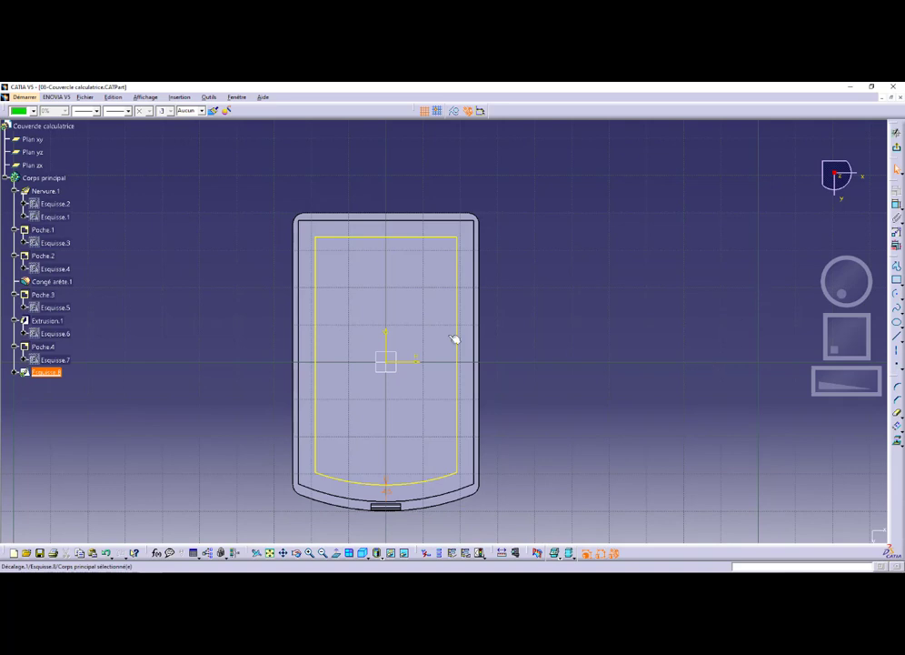
Step: Create a second offset of the same floor face at -5.5 mm, inside the first offset contour
{"action": "left_click", "coordinate": [420, 229]}
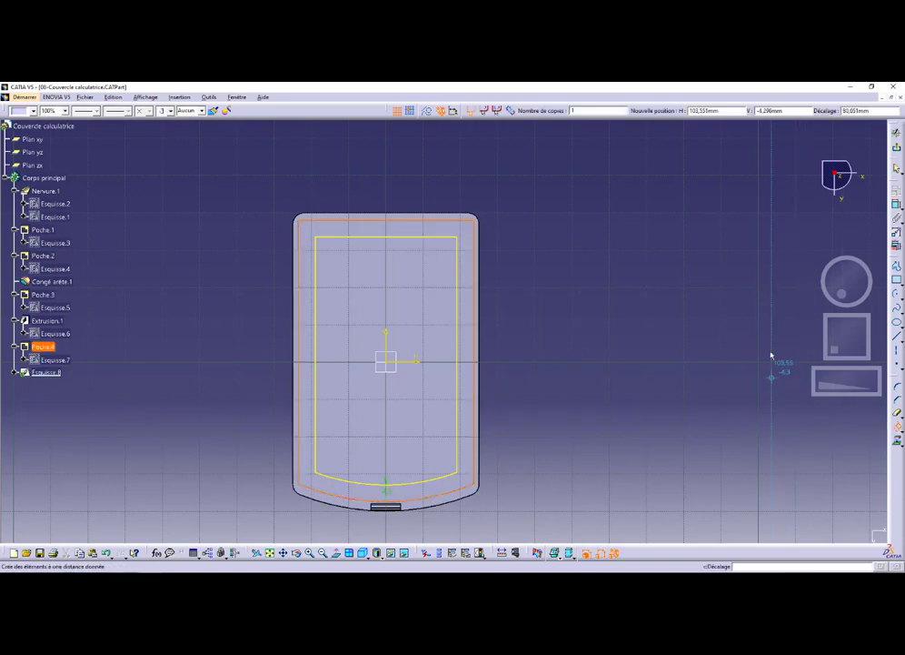
{"action": "left_click", "coordinate": [853, 110]}
{"action": "type", "text": "1"}
{"action": "type", "text": ",5"}
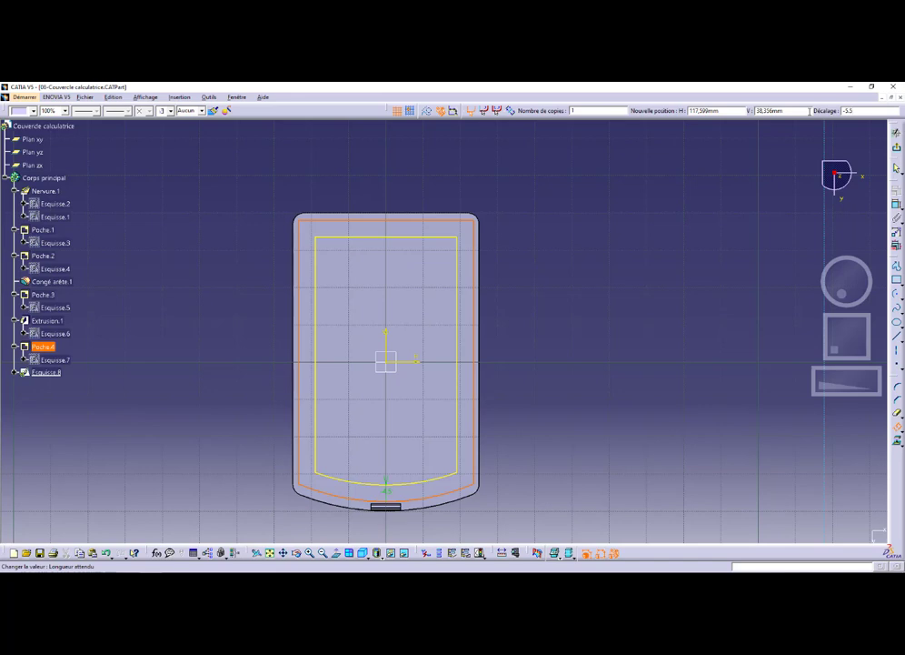
{"action": "key", "text": "Return"}
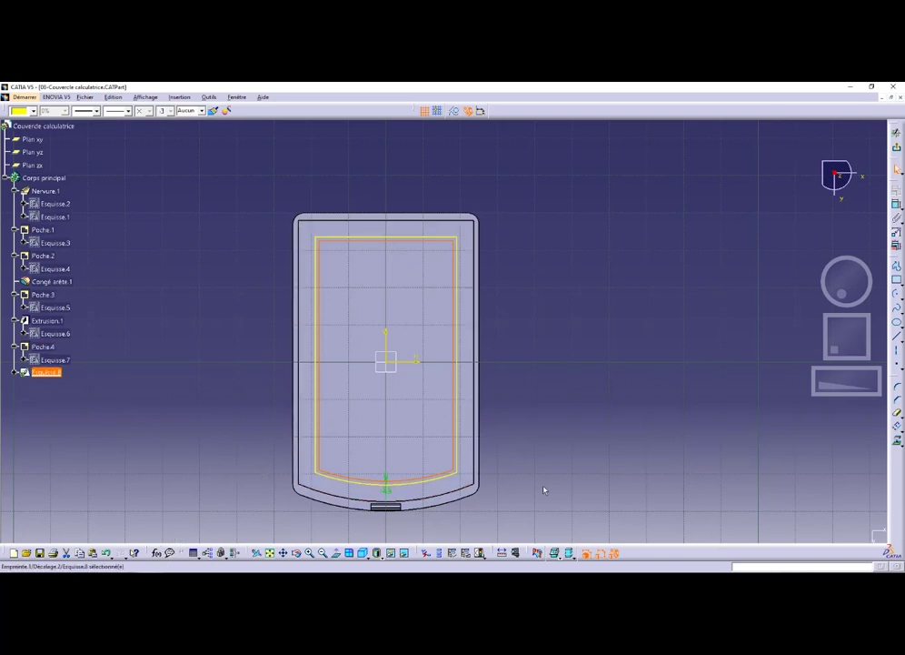
{"action": "left_click", "coordinate": [549, 431]}
{"action": "middle_click_drag", "start_coordinate": [546, 512], "coordinate": [571, 470]}
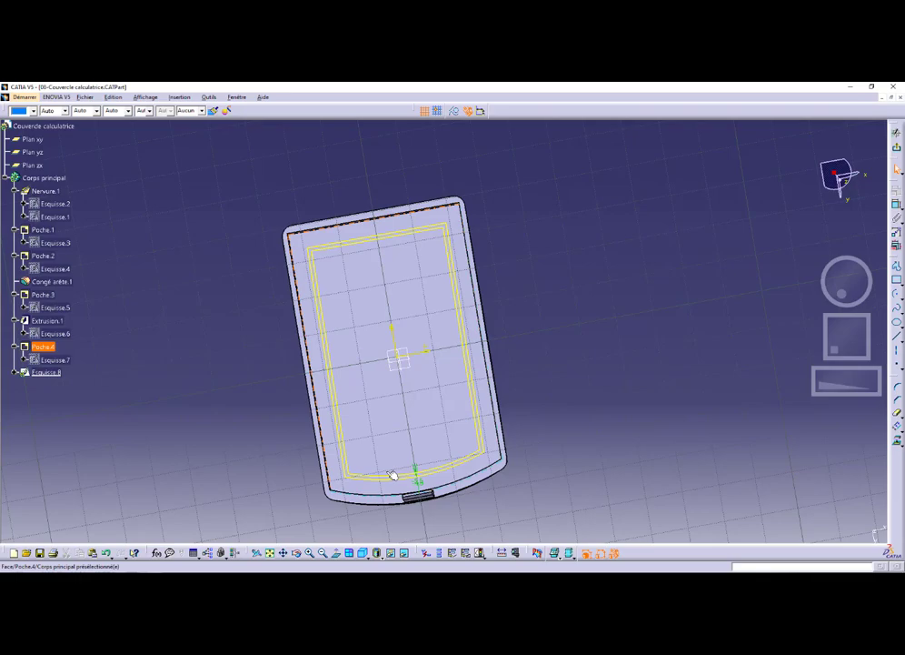
Step: Check the extrusion instructions in the exercise PDF, exit the sketch and extrude the two offset contours 1.5 mm
{"action": "key", "text": "alt+Tab"}
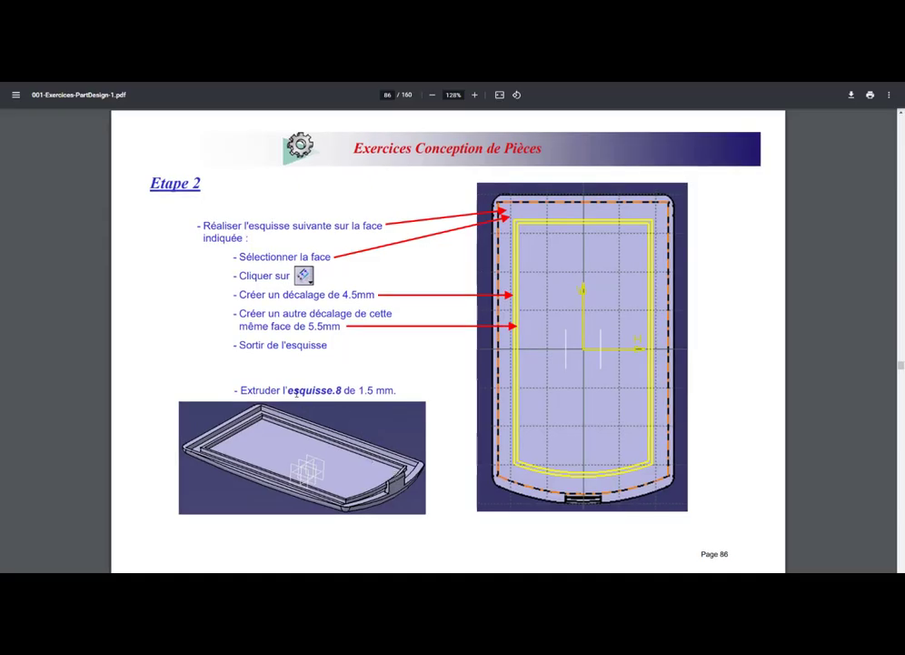
{"action": "key", "text": "alt+Tab"}
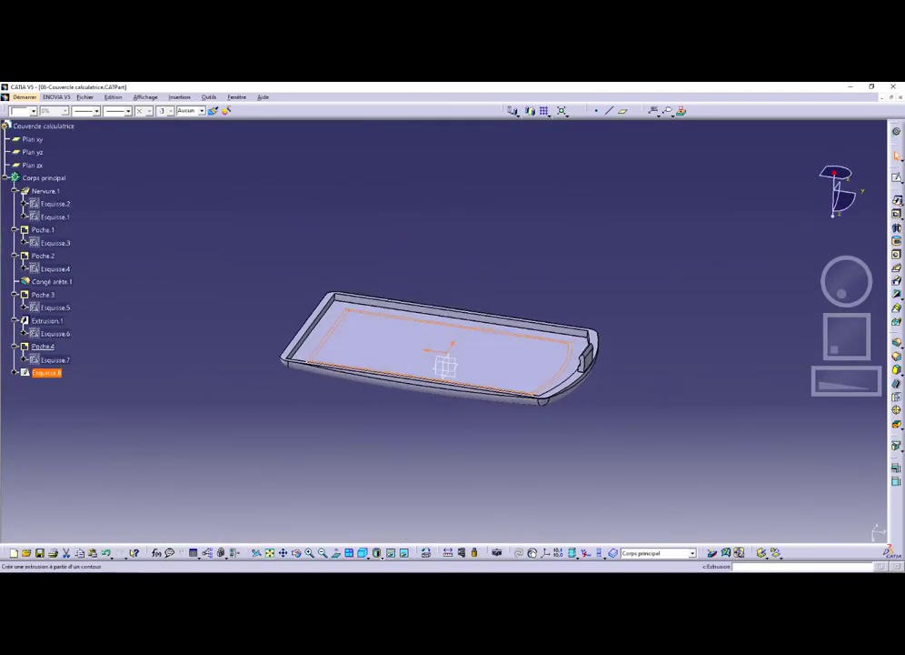
{"action": "left_click", "coordinate": [896, 199]}
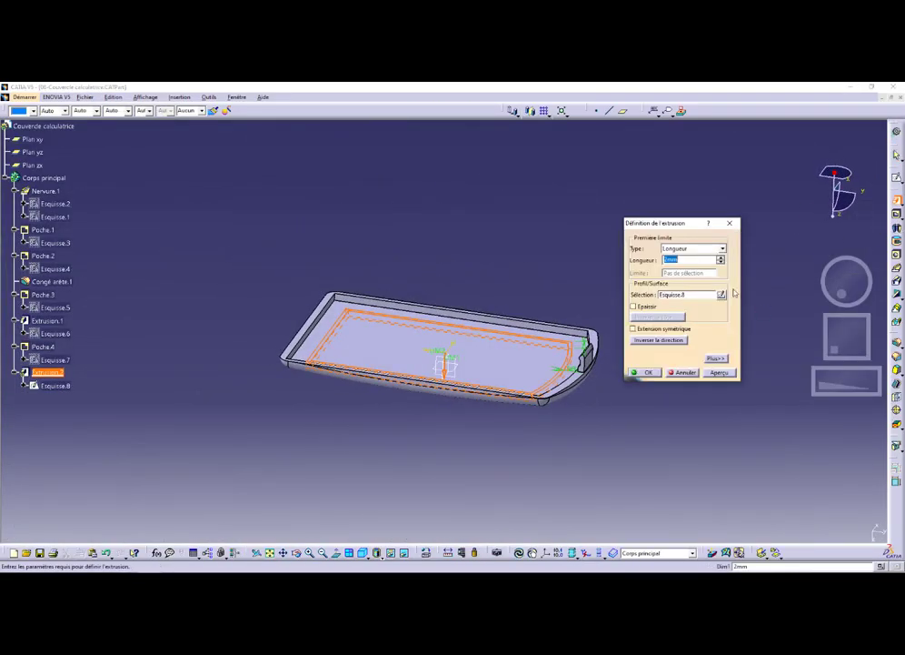
{"action": "type", "text": "1.5"}
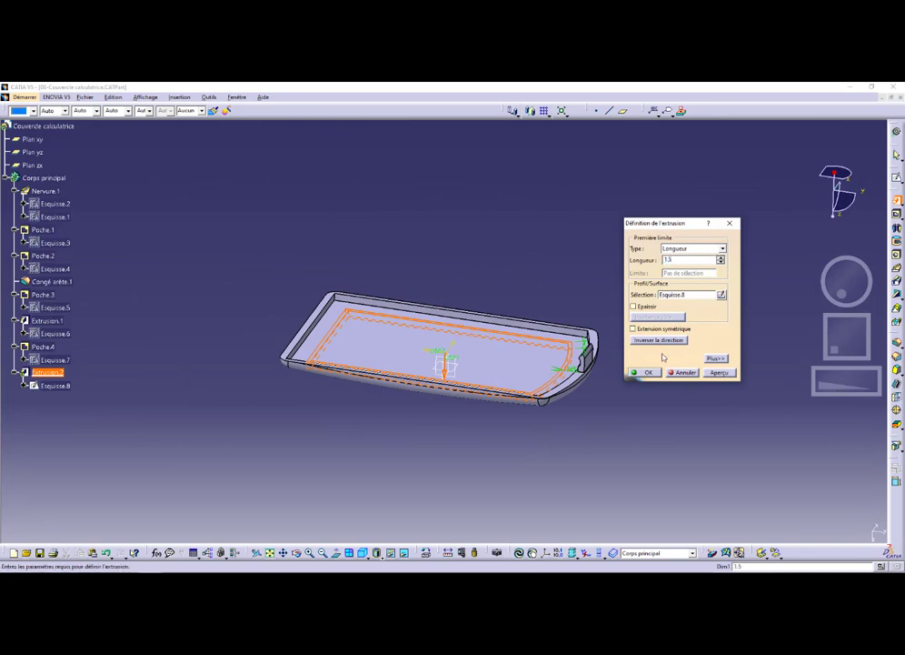
{"action": "key", "text": "Return"}
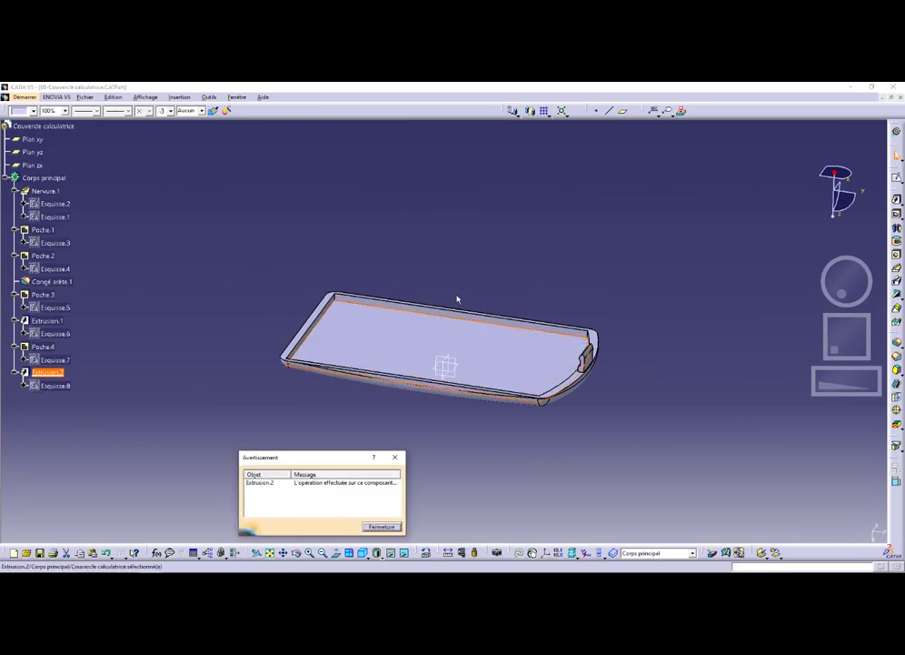
{"action": "left_click", "coordinate": [381, 527]}
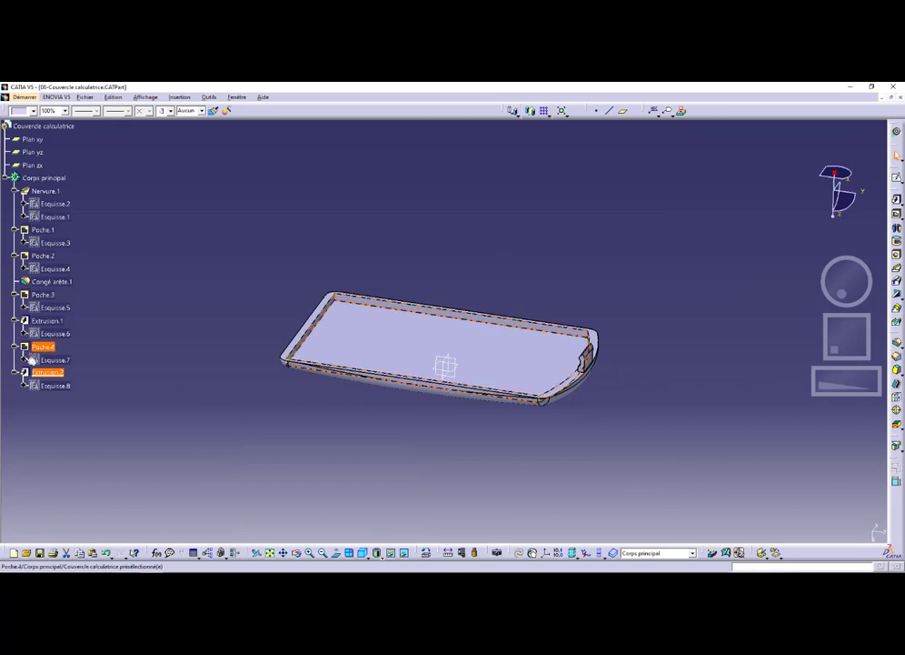
Step: Edit the new extrusion and reverse its direction so the rim rises from the pocket floor
{"action": "double_click", "coordinate": [48, 372]}
{"action": "middle_click_drag", "start_coordinate": [490, 397], "coordinate": [434, 331], "text": "ctrl"}
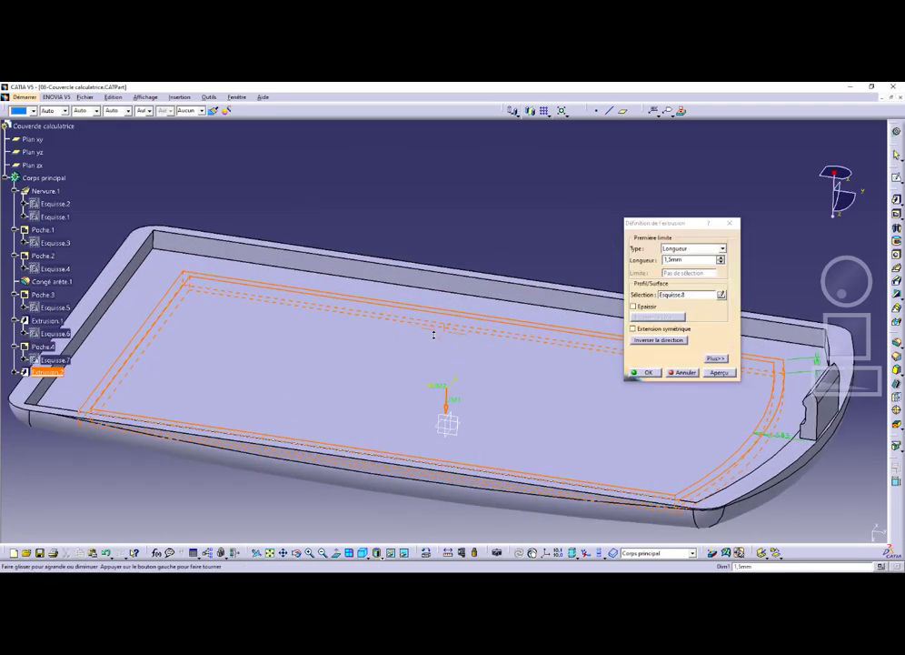
{"action": "left_click", "coordinate": [446, 405]}
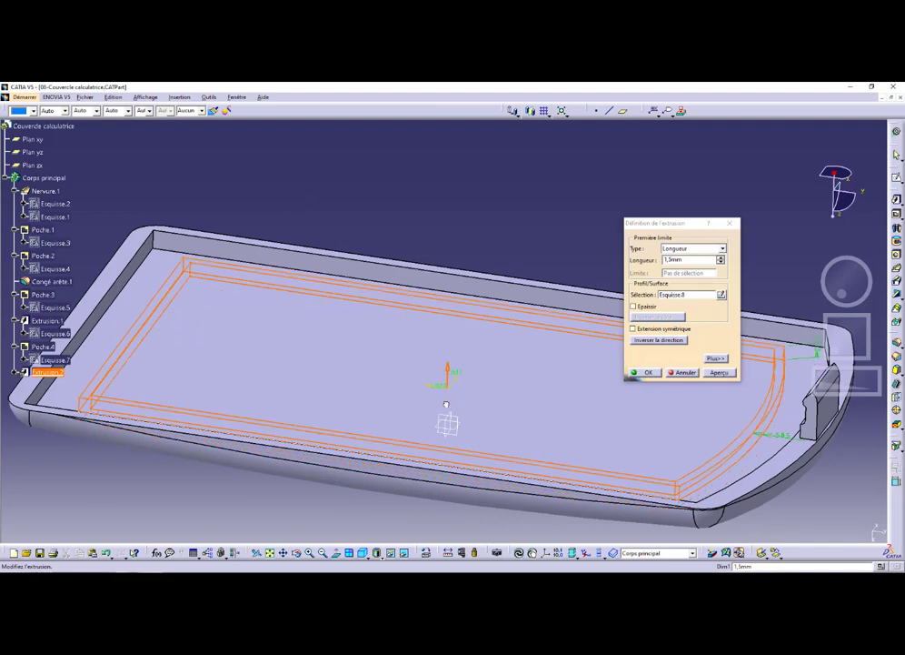
{"action": "left_click", "coordinate": [642, 374]}
{"action": "middle_click_drag", "start_coordinate": [602, 375], "coordinate": [492, 438], "text": "ctrl"}
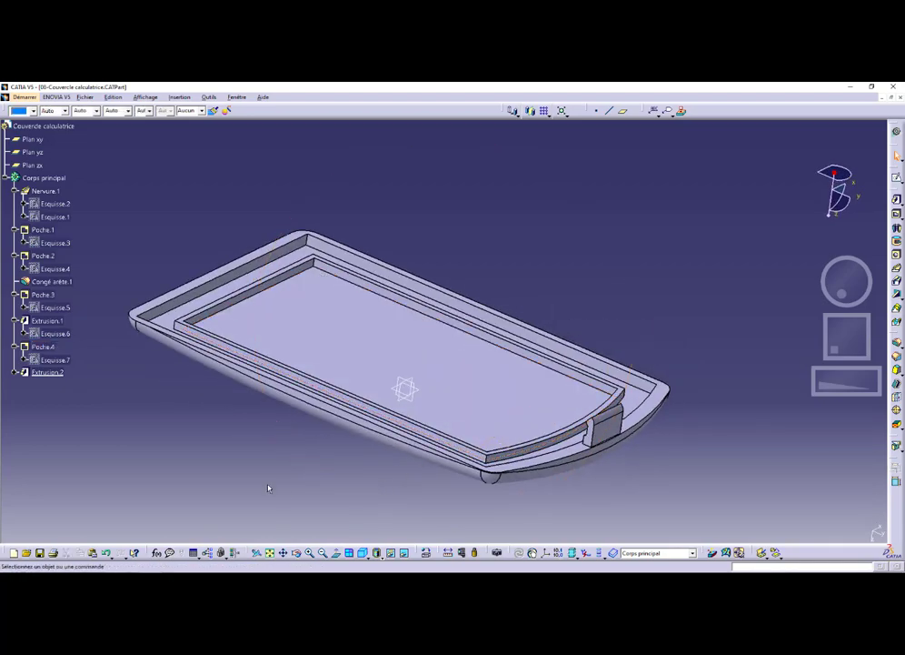
Step: Read page 87 of the exercise PDF and open a sketch on the floor face inside the raised rim
{"action": "key", "text": "alt+Tab"}
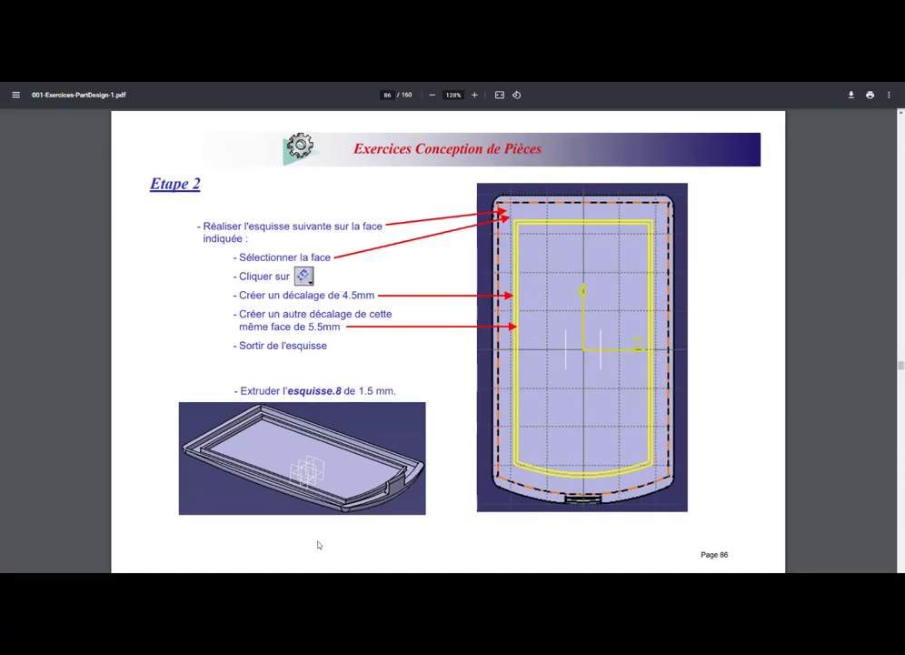
{"action": "key", "text": "Page_Down"}
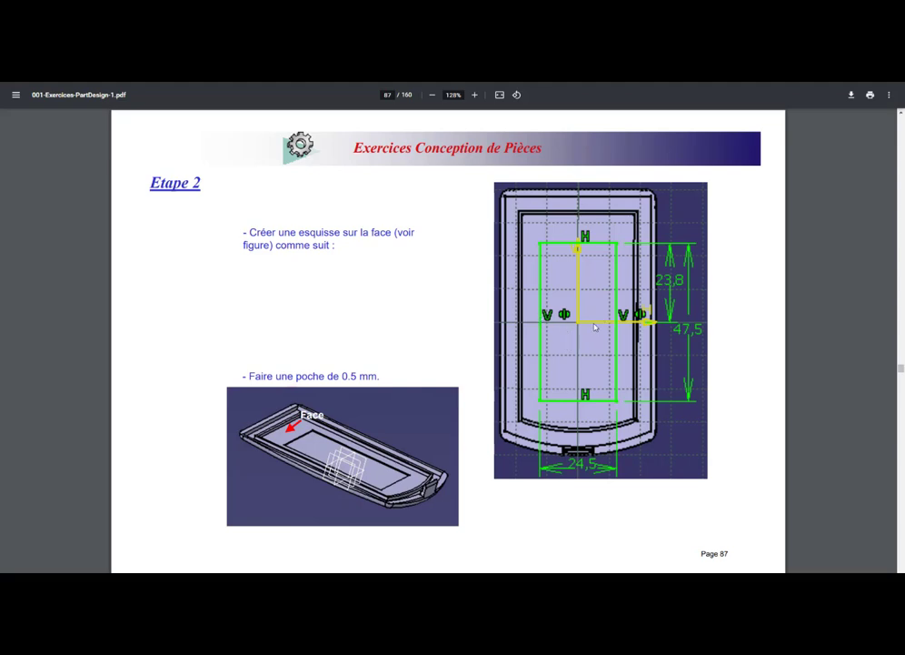
{"action": "key", "text": "alt+Tab"}
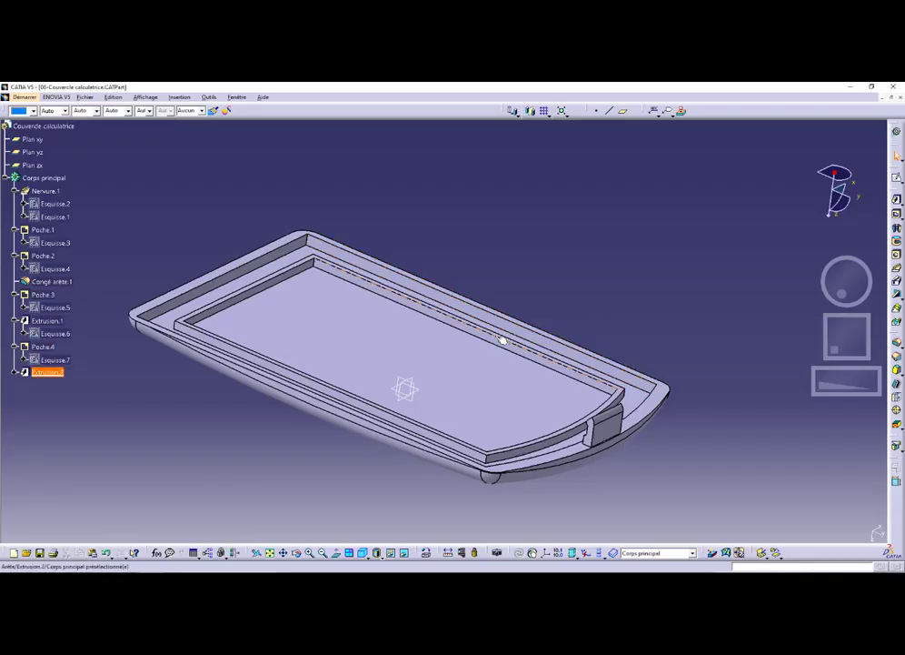
{"action": "left_click", "coordinate": [380, 356]}
{"action": "left_click", "coordinate": [897, 178]}
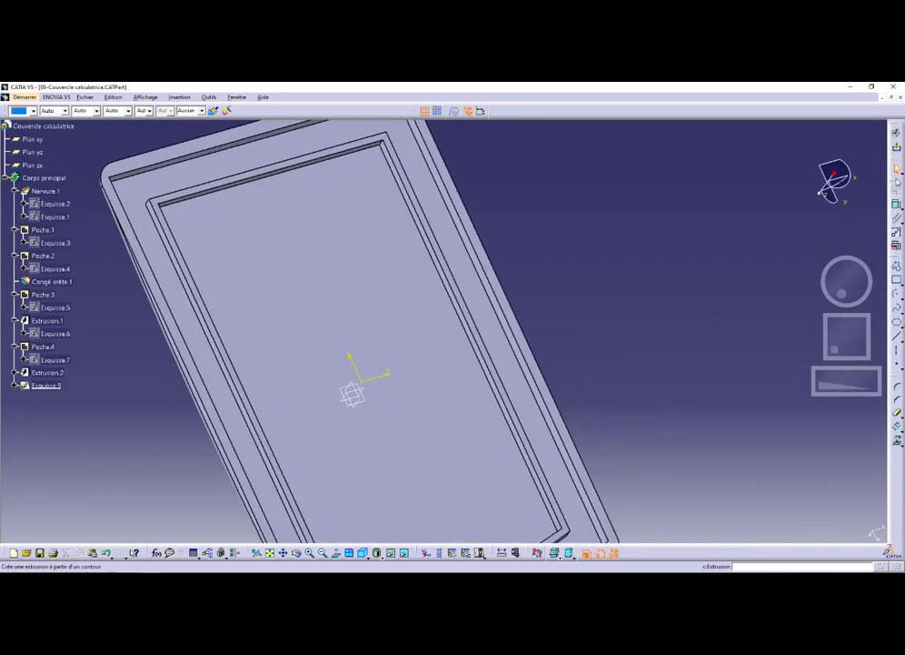
Step: Sketch an upright rectangle about 51 mm high on the floor face inside the raised rim
{"action": "left_click", "coordinate": [897, 280]}
{"action": "left_click", "coordinate": [290, 191]}
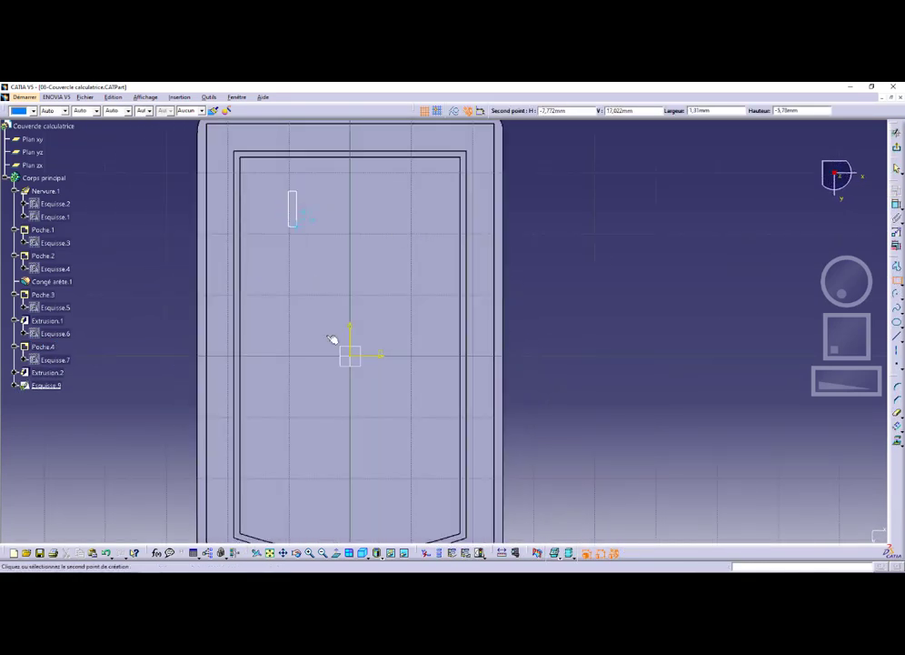
{"action": "left_click", "coordinate": [431, 501]}
{"action": "left_click", "coordinate": [660, 348]}
Step: Constrain the rectangle's two vertical sides to be symmetric about the vertical sketch axis
{"action": "left_click", "coordinate": [291, 286]}
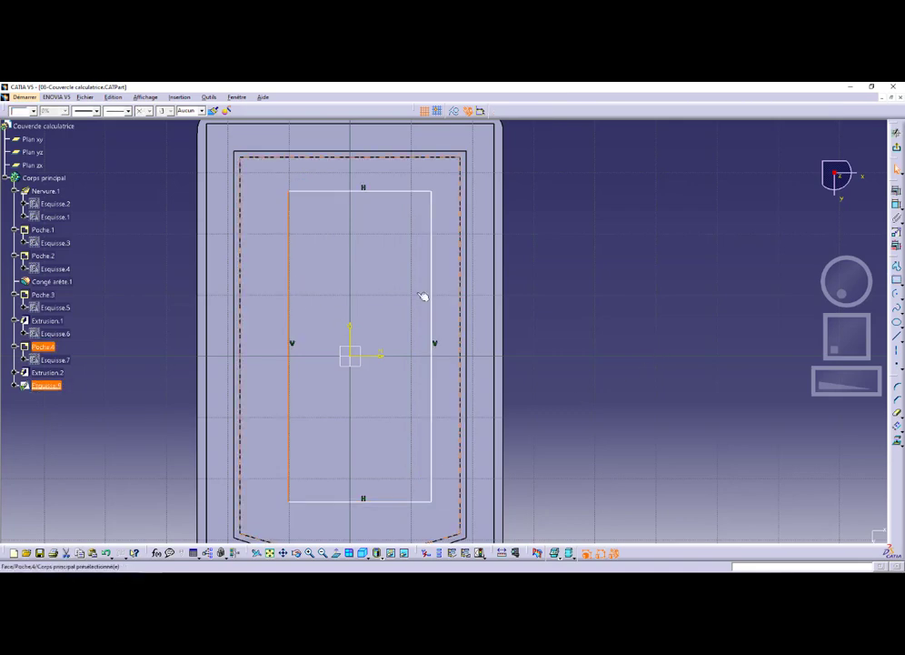
{"action": "left_click", "coordinate": [432, 292], "text": "ctrl"}
{"action": "left_click", "coordinate": [350, 333], "text": "ctrl"}
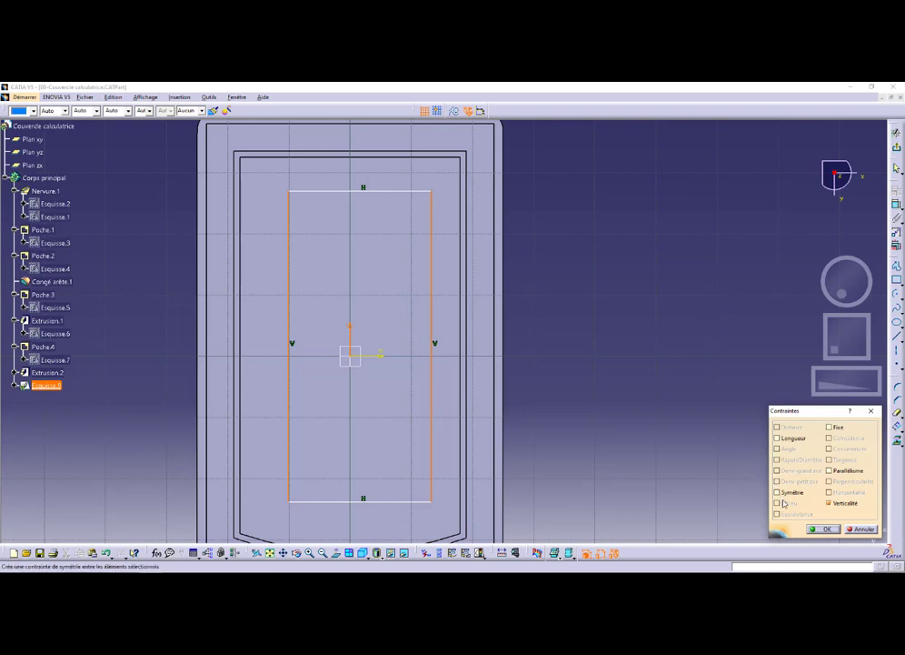
{"action": "left_click", "coordinate": [780, 492]}
{"action": "left_click", "coordinate": [823, 528]}
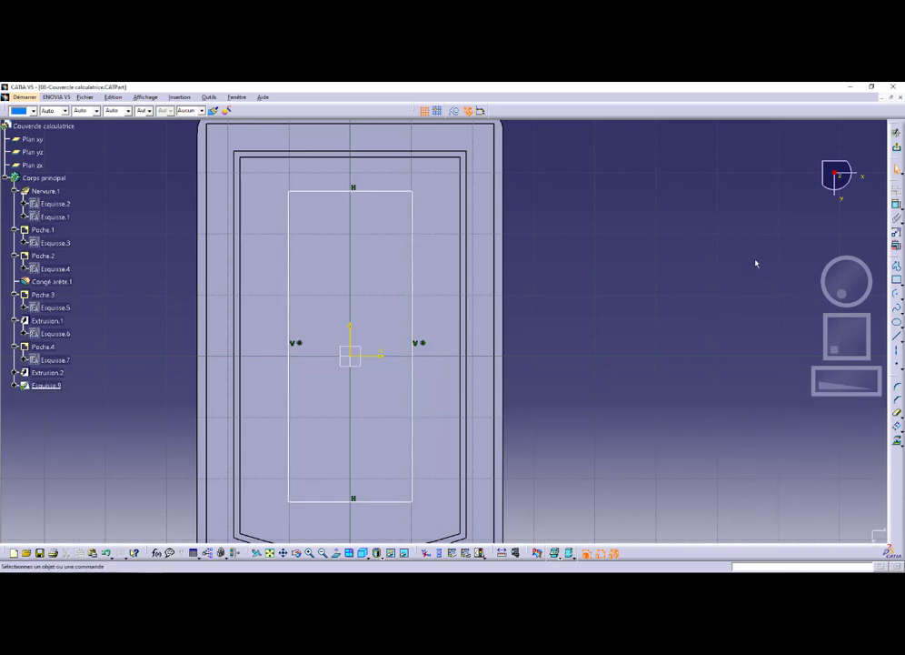
Step: Dimension the distance from the rectangle's upper edge to the horizontal axis and the rectangle's full height
{"action": "left_click", "coordinate": [898, 204]}
{"action": "left_click", "coordinate": [393, 192]}
{"action": "left_click", "coordinate": [388, 356]}
{"action": "left_click", "coordinate": [544, 266]}
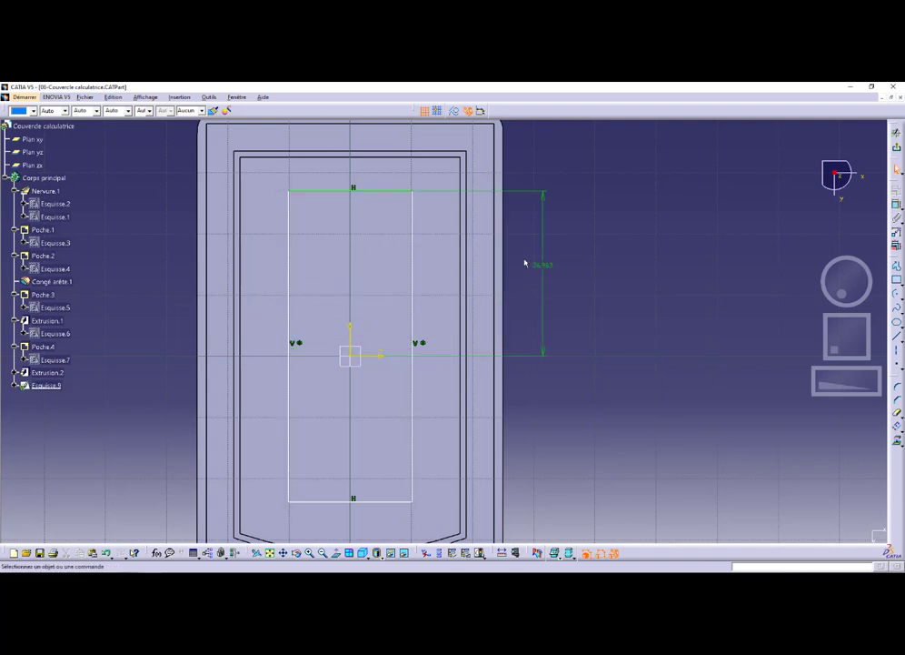
{"action": "left_click", "coordinate": [897, 205]}
{"action": "left_click", "coordinate": [389, 192]}
{"action": "left_click", "coordinate": [396, 502]}
{"action": "left_click", "coordinate": [581, 400]}
Step: Dimension the rectangle's width between its two vertical sides
{"action": "left_click", "coordinate": [898, 204]}
{"action": "left_click", "coordinate": [289, 253]}
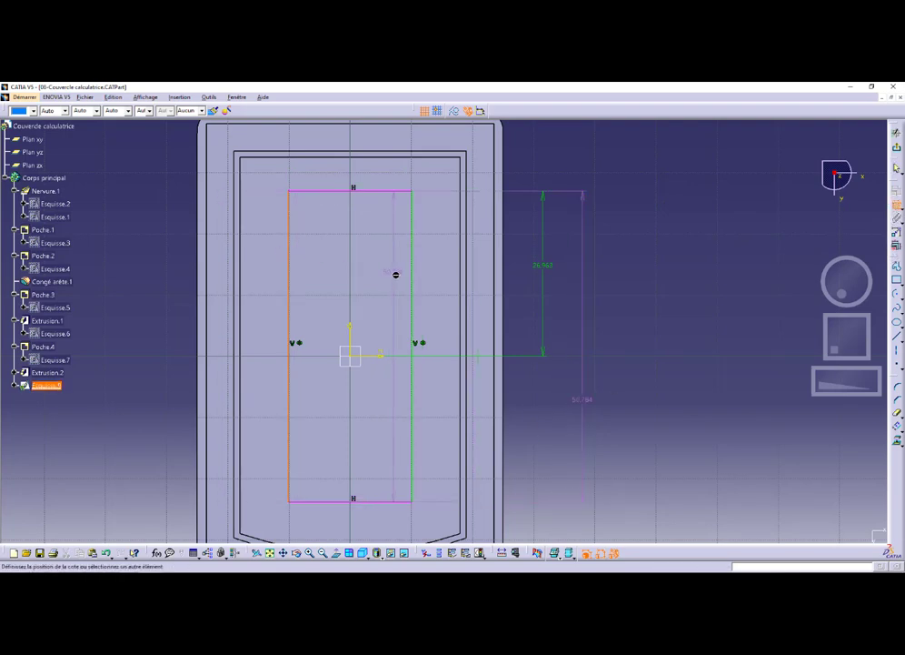
{"action": "left_click", "coordinate": [412, 280]}
{"action": "left_click", "coordinate": [329, 280]}
{"action": "mouse_move", "coordinate": [603, 307]}
{"action": "middle_mouse_down", "text": "ctrl"}
{"action": "mouse_move", "coordinate": [590, 325]}
{"action": "mouse_move", "coordinate": [594, 297]}
{"action": "middle_mouse_up", "text": "ctrl"}
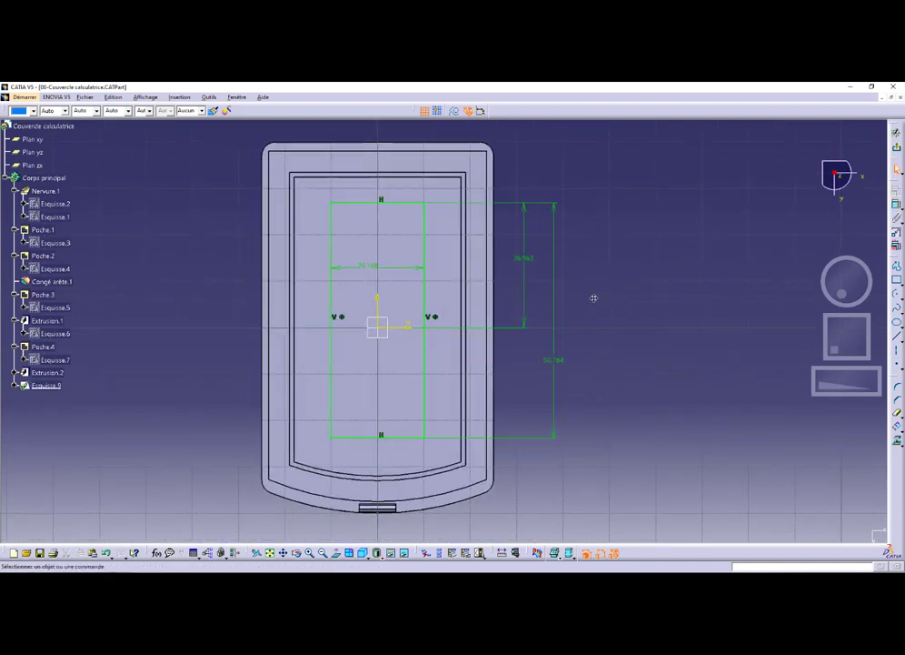
Step: Check the dimensions in the exercise PDF, then set the rectangle's width to 24.5 mm and the upper edge's distance from the horizontal axis to 23.8 mm
{"action": "key", "text": "alt+Tab"}
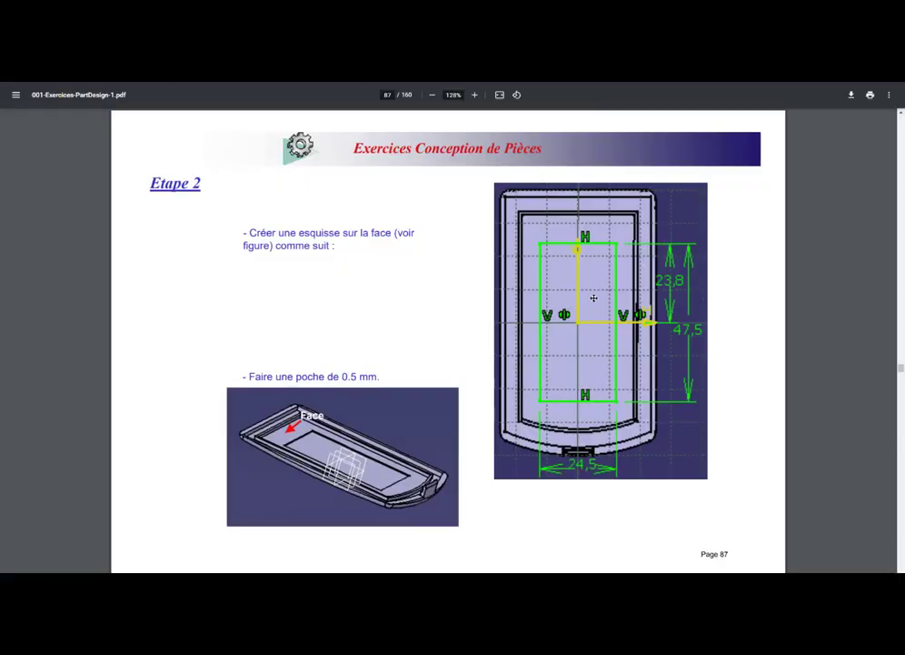
{"action": "key", "text": "alt+Tab"}
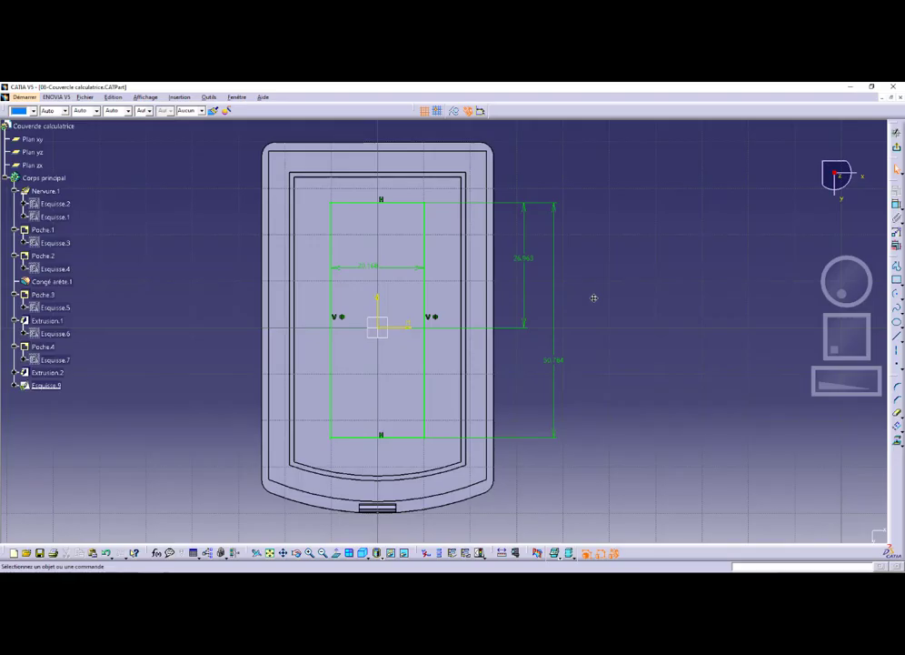
{"action": "double_click", "coordinate": [368, 265]}
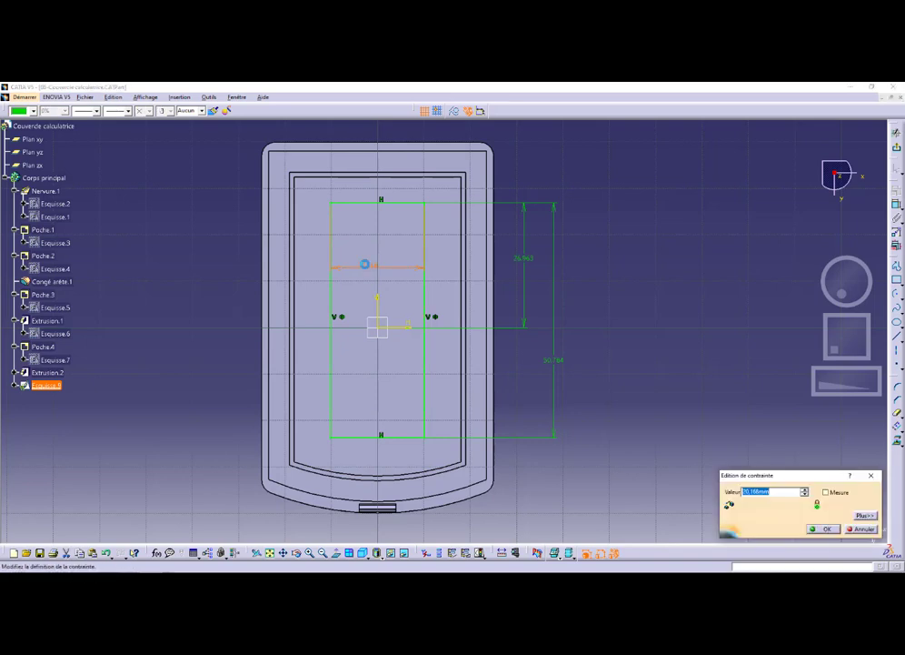
{"action": "type", "text": "24.5"}
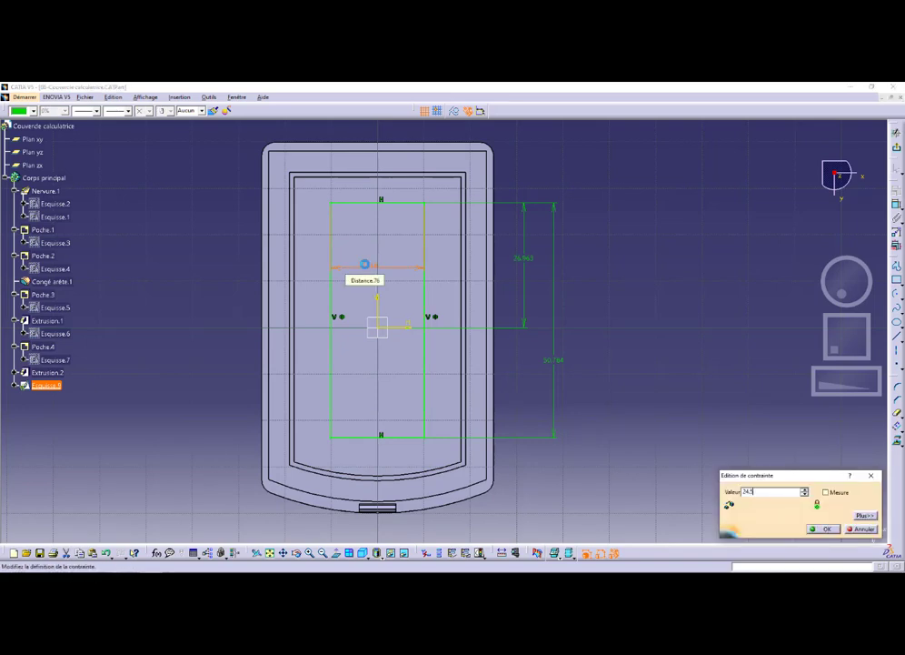
{"action": "key", "text": "Return"}
{"action": "double_click", "coordinate": [512, 259]}
{"action": "type", "text": "23"}
{"action": "key", "text": "Return"}
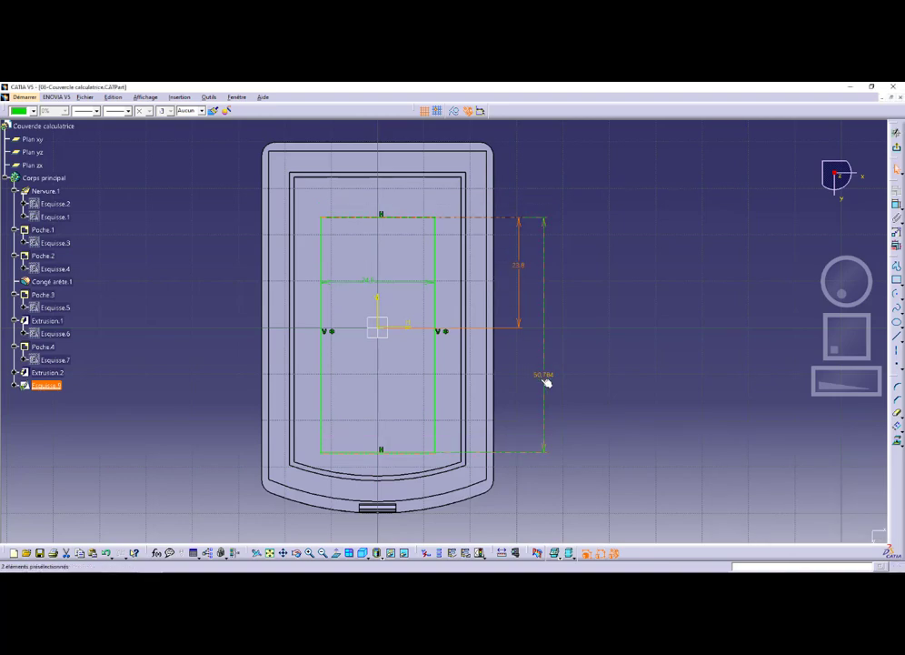
Step: Check the height in the exercise PDF and set the rectangle's height to 47.5 mm
{"action": "key", "text": "alt+Tab"}
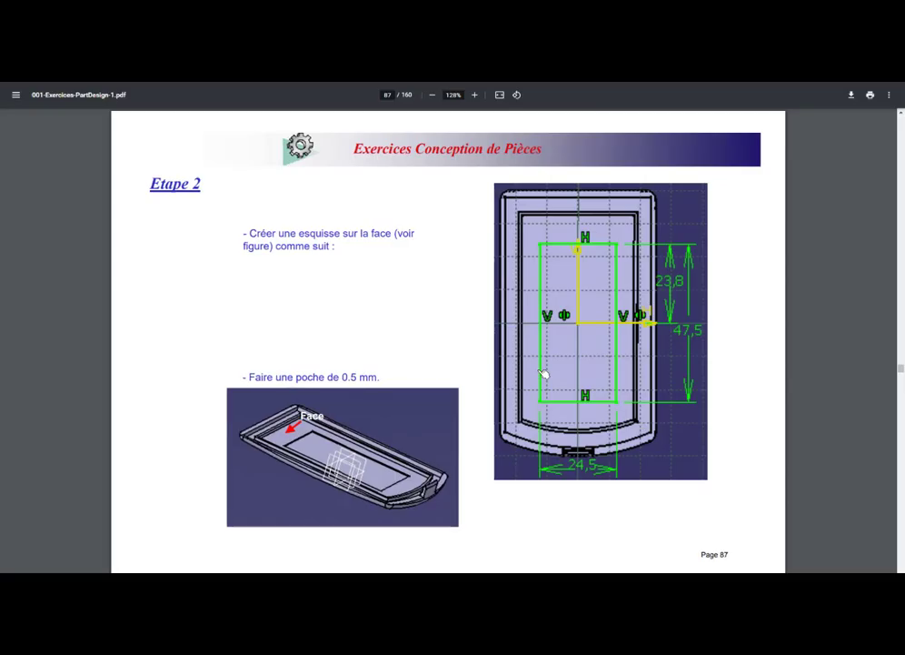
{"action": "key", "text": "alt+Tab"}
{"action": "double_click", "coordinate": [542, 374]}
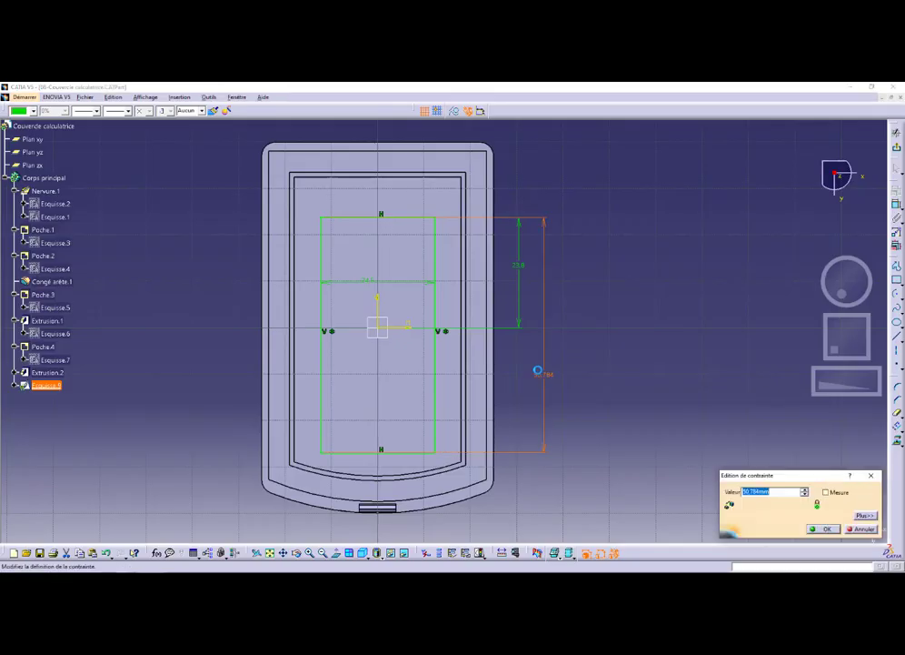
{"action": "type", "text": "47.5"}
{"action": "key", "text": "Return"}
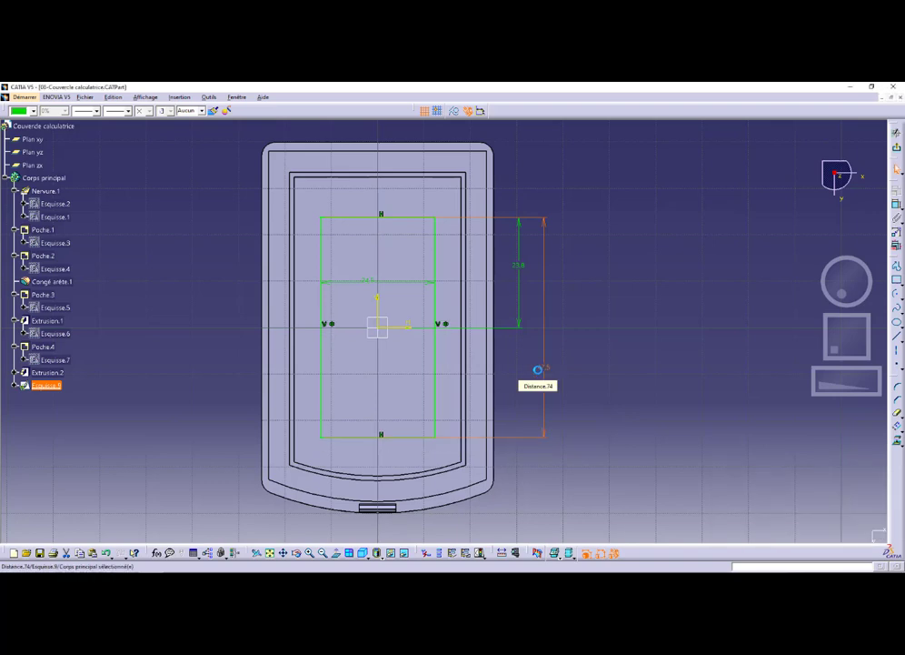
{"action": "left_click", "coordinate": [697, 317]}
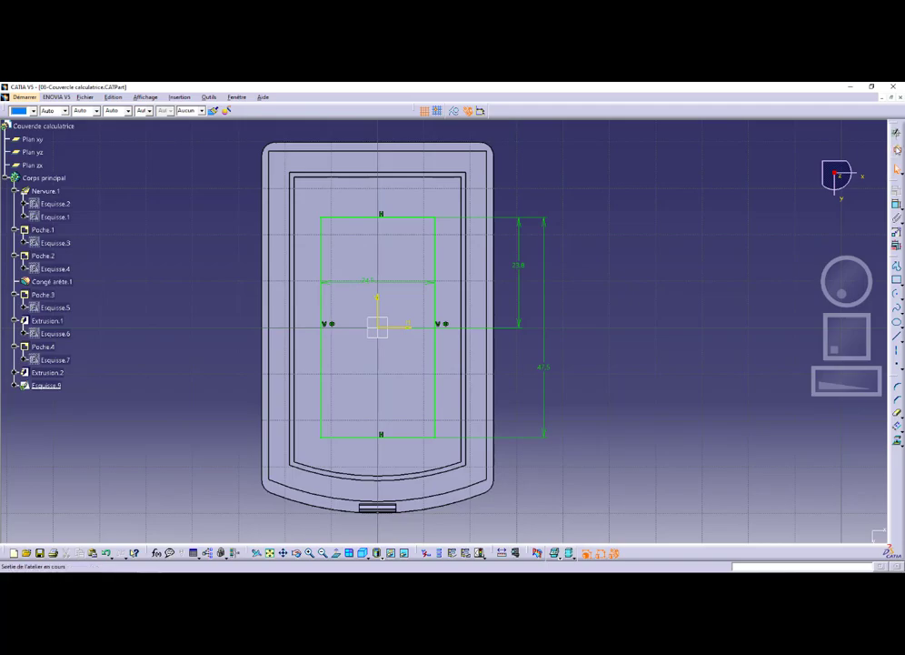
Step: Exit the sketch, check the pocket depth in the exercise PDF and cut the rectangle as a 0.5 mm deep pocket
{"action": "left_click", "coordinate": [897, 132]}
{"action": "key", "text": "alt+Tab"}
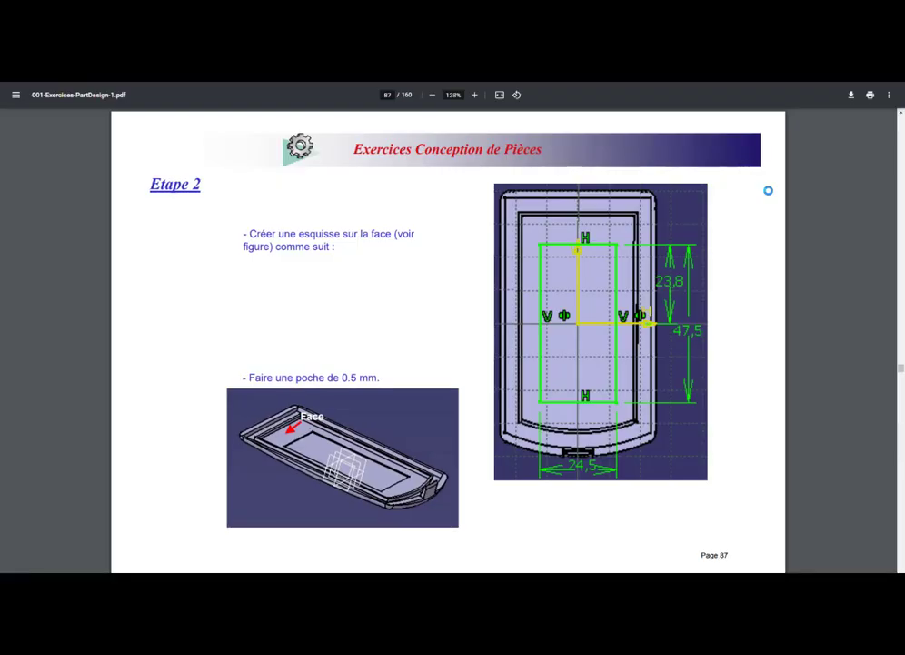
{"action": "key", "text": "alt+Tab"}
{"action": "left_click", "coordinate": [896, 214]}
{"action": "left_click", "coordinate": [405, 334]}
{"action": "left_click", "coordinate": [677, 260]}
{"action": "type", "text": "3mm"}
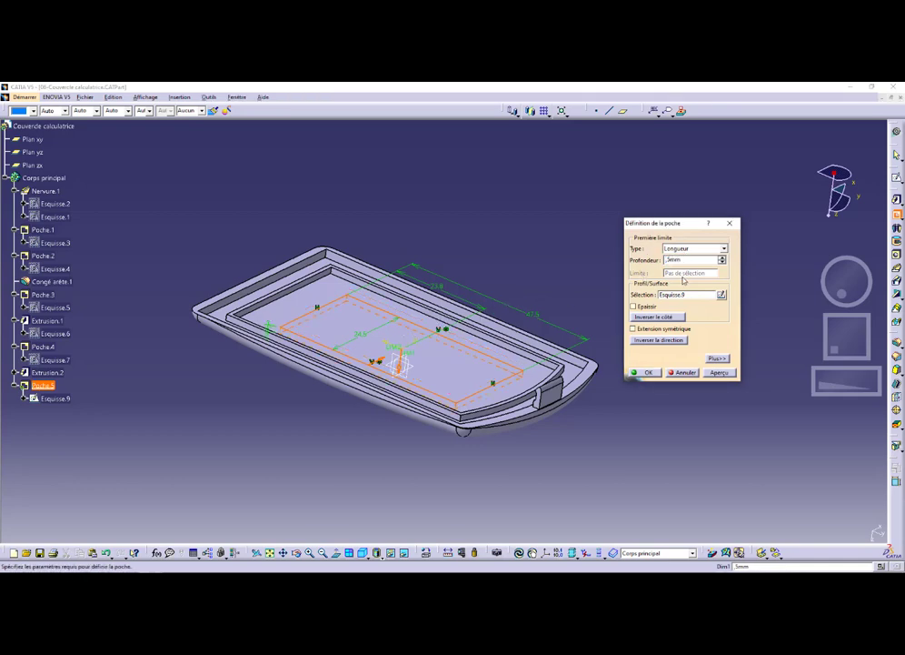
{"action": "key", "text": "Return"}
{"action": "middle_click_drag", "start_coordinate": [607, 271], "coordinate": [504, 372]}
Step: Read the Etape 3 instructions on pages 88 and 89 of the exercise PDF and save the part
{"action": "key", "text": "alt+Tab"}
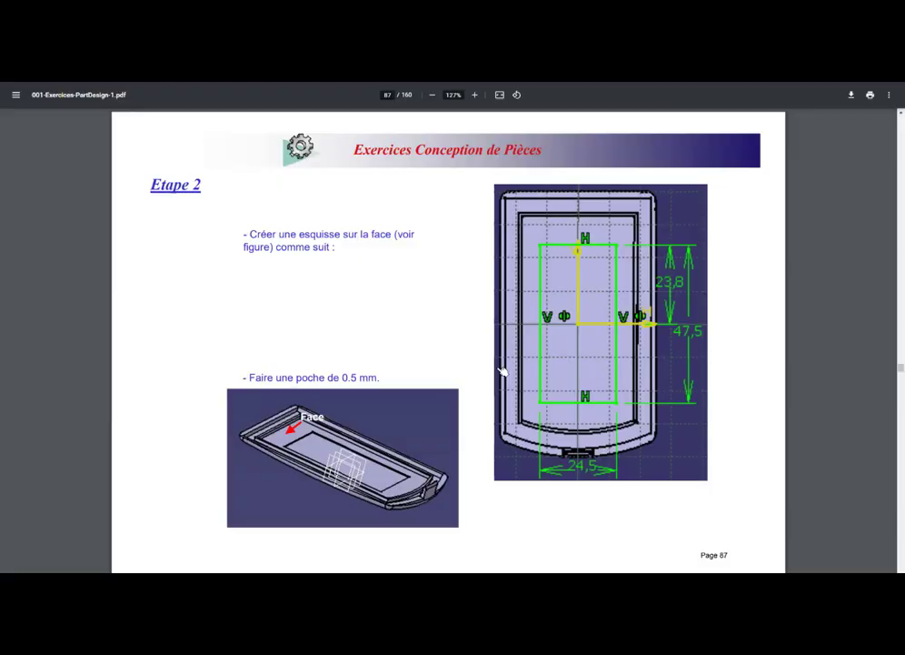
{"action": "scroll", "coordinate": [245, 363], "scroll_direction": "down", "scroll_amount": 5}
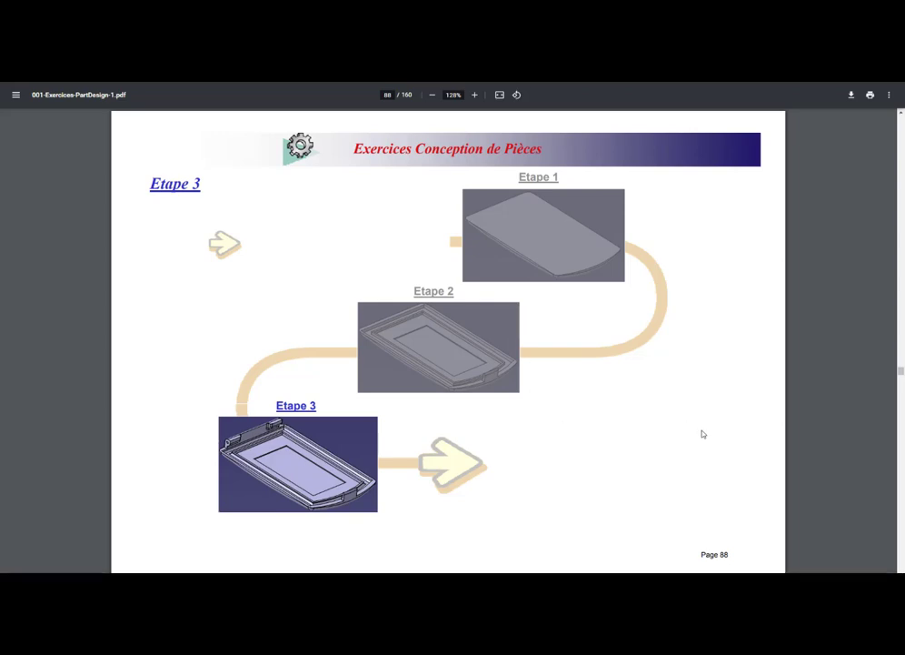
{"action": "key", "text": "Right"}
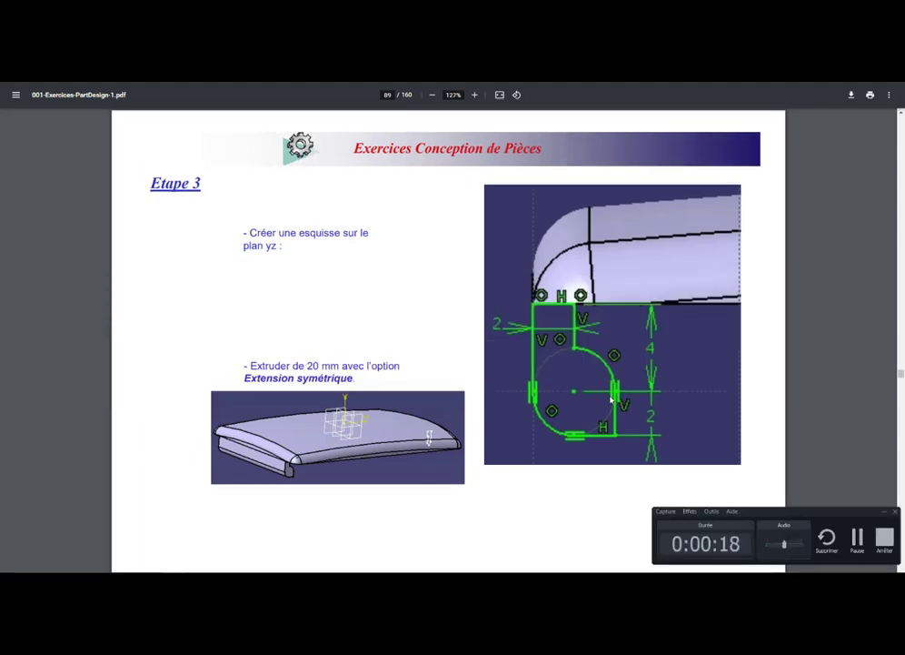
{"action": "key", "text": "alt+Tab"}
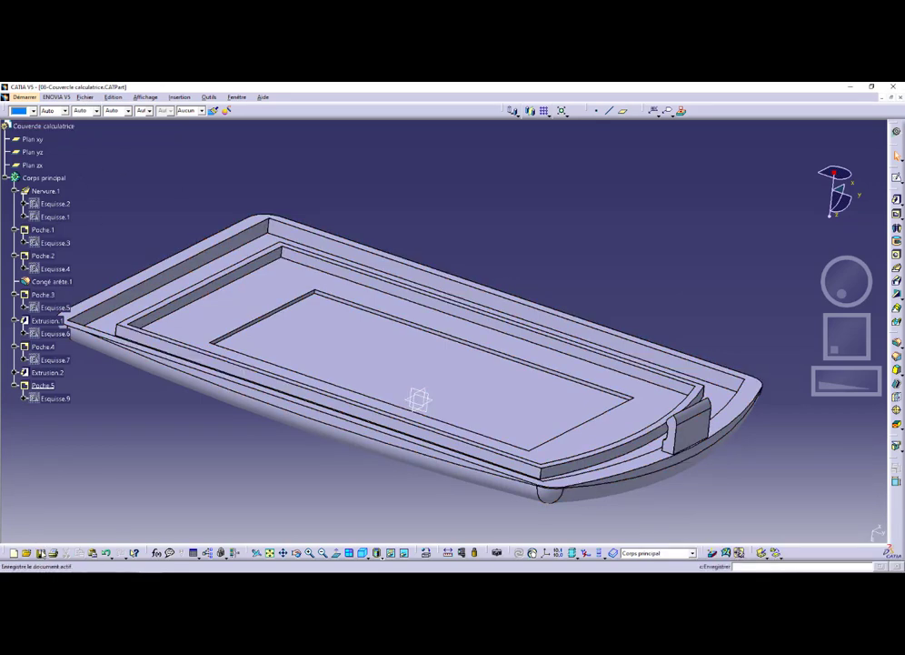
{"action": "left_click", "coordinate": [40, 553]}
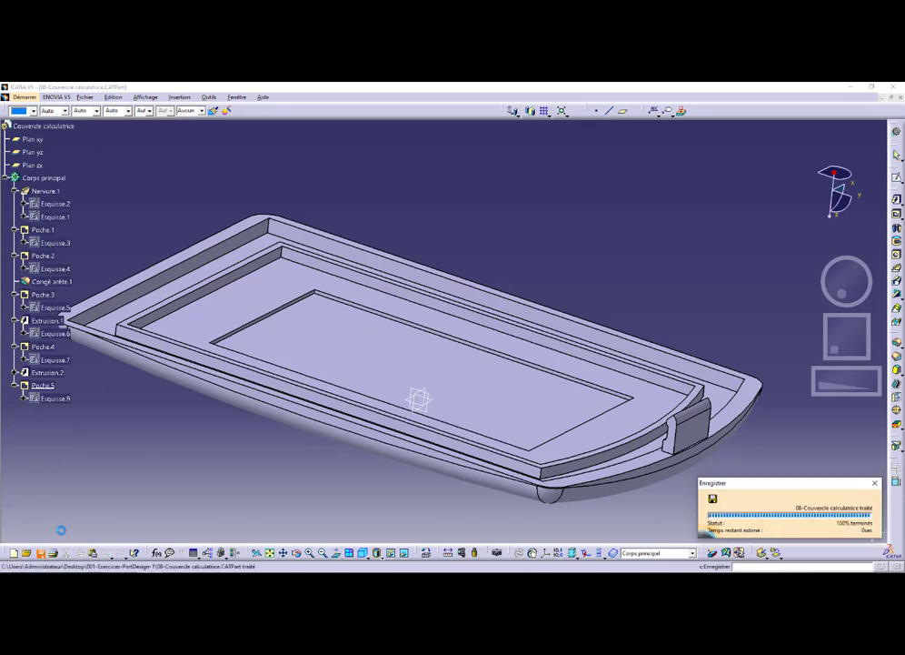
{"action": "middle_click_drag", "start_coordinate": [473, 352], "coordinate": [383, 317]}
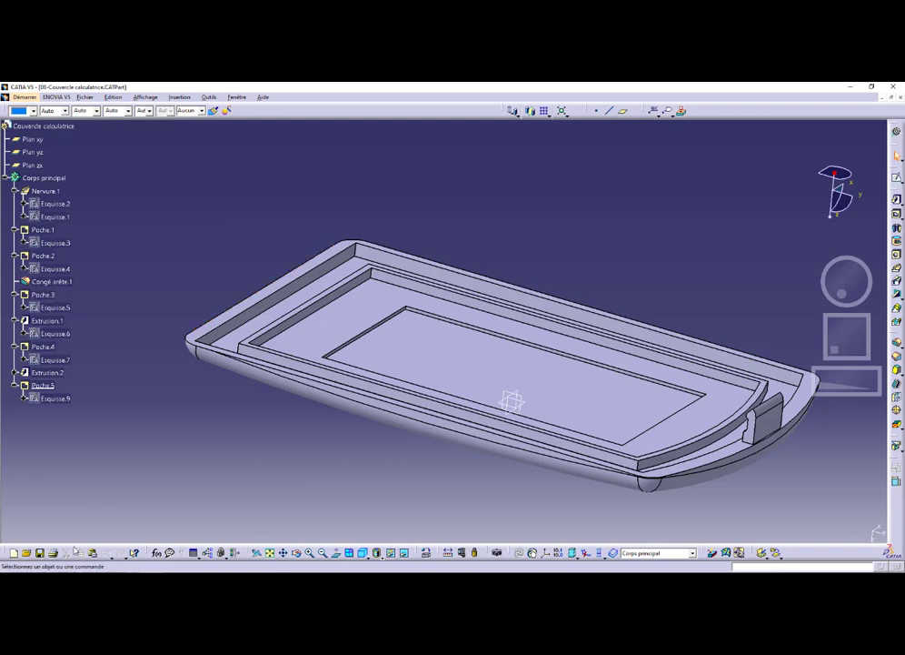
{"action": "mouse_move", "coordinate": [58, 575]}
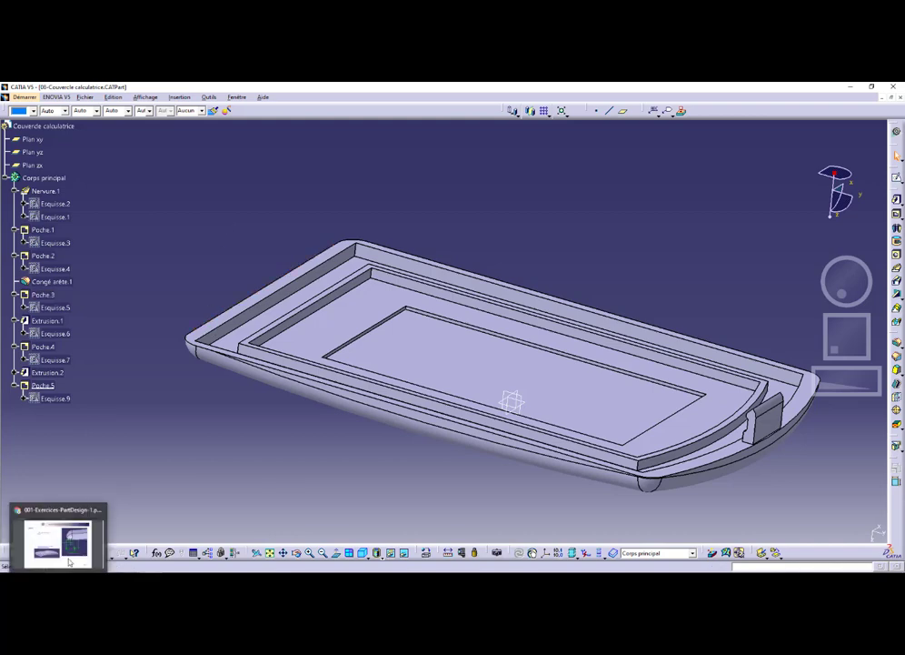
Step: Study the profile on page 89 of the exercise PDF and open a sketch on the yz plane
{"action": "key", "text": "alt+Tab"}
{"action": "key", "text": "alt+Tab"}
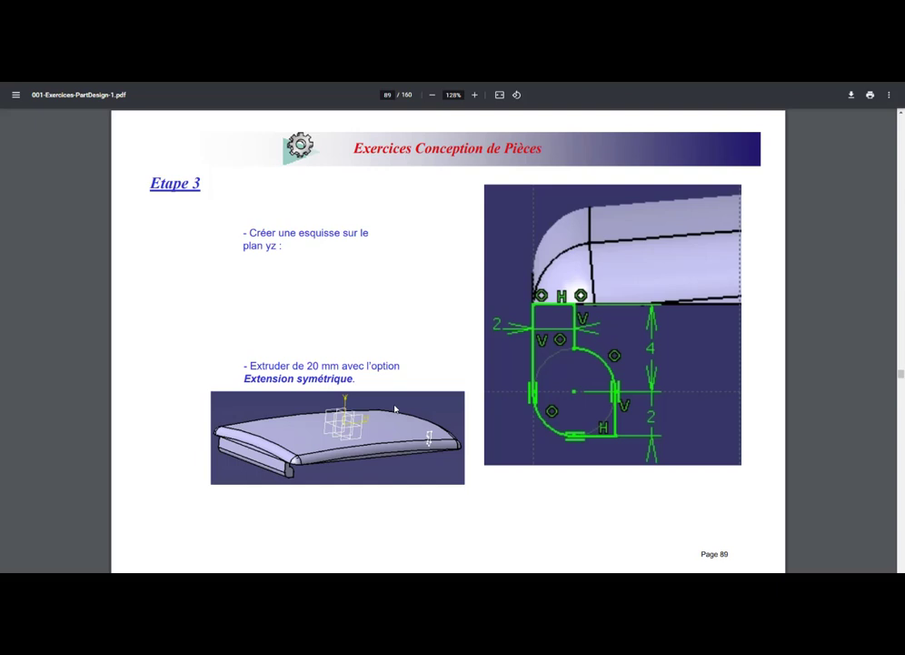
{"action": "key", "text": "alt+Tab"}
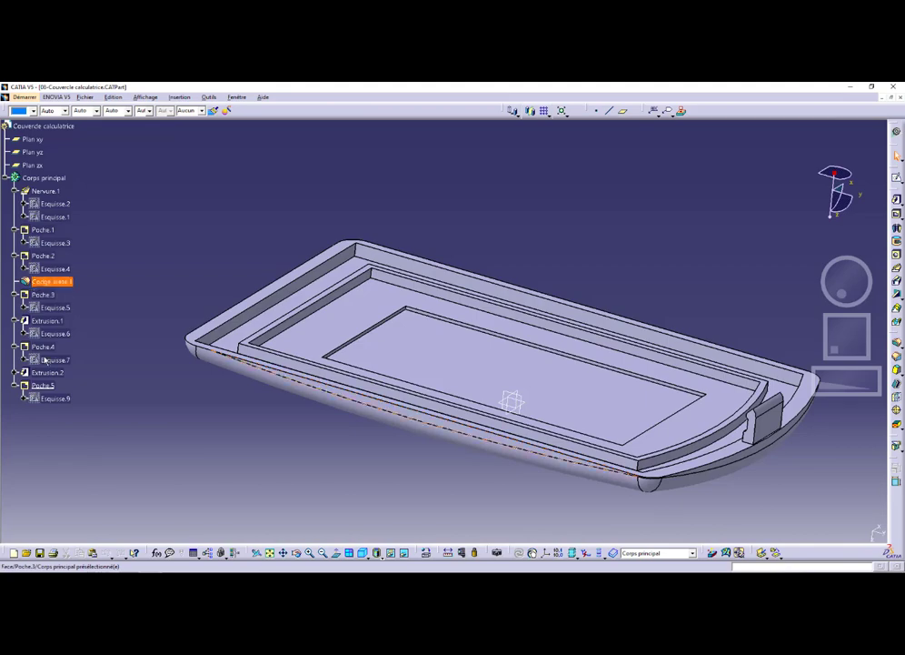
{"action": "left_click", "coordinate": [35, 152]}
{"action": "left_click", "coordinate": [895, 179]}
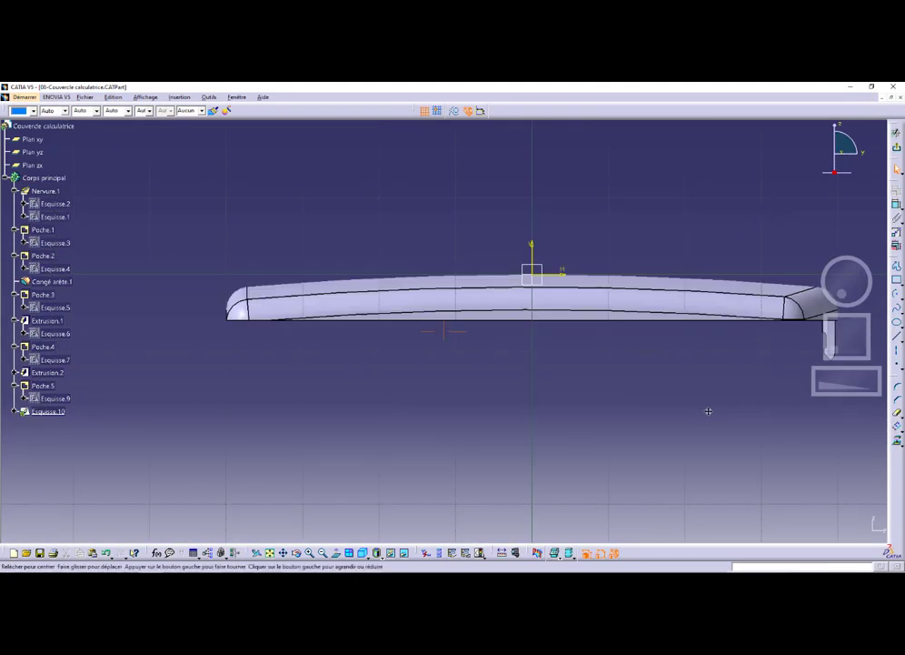
Step: Draw an open three-line profile below the cover's rounded end: vertical, horizontal, and a second vertical about 4 mm long, checking the exercise PDF
{"action": "left_click", "coordinate": [897, 337]}
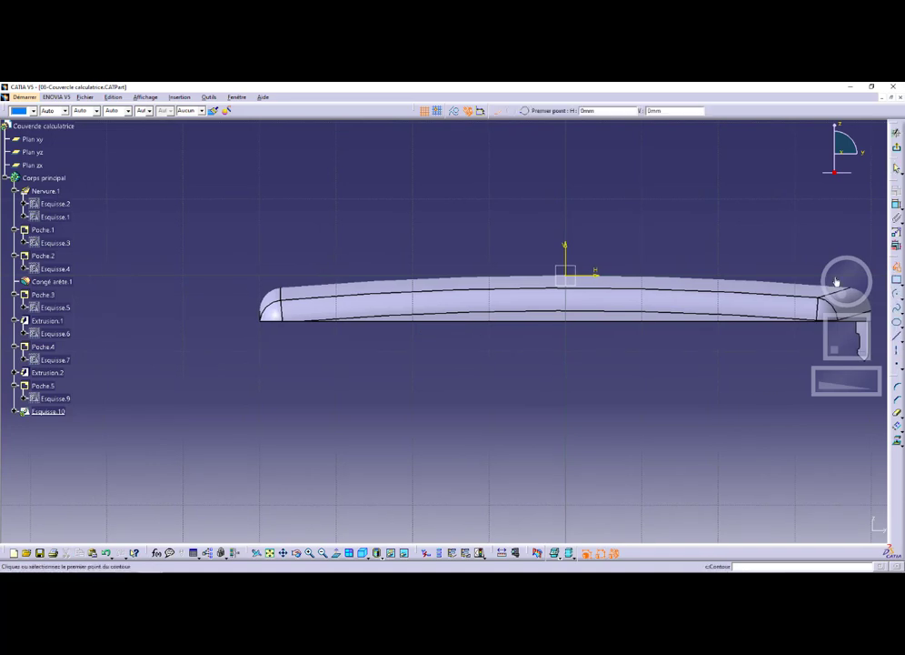
{"action": "left_click", "coordinate": [266, 373]}
{"action": "left_click", "coordinate": [265, 329]}
{"action": "left_click", "coordinate": [296, 331]}
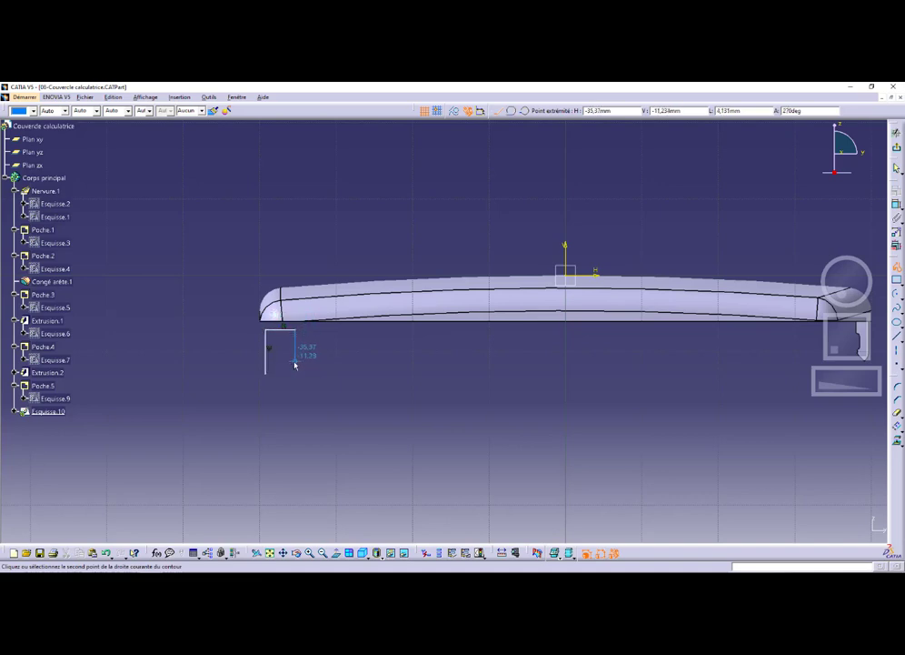
{"action": "key", "text": "alt+Tab"}
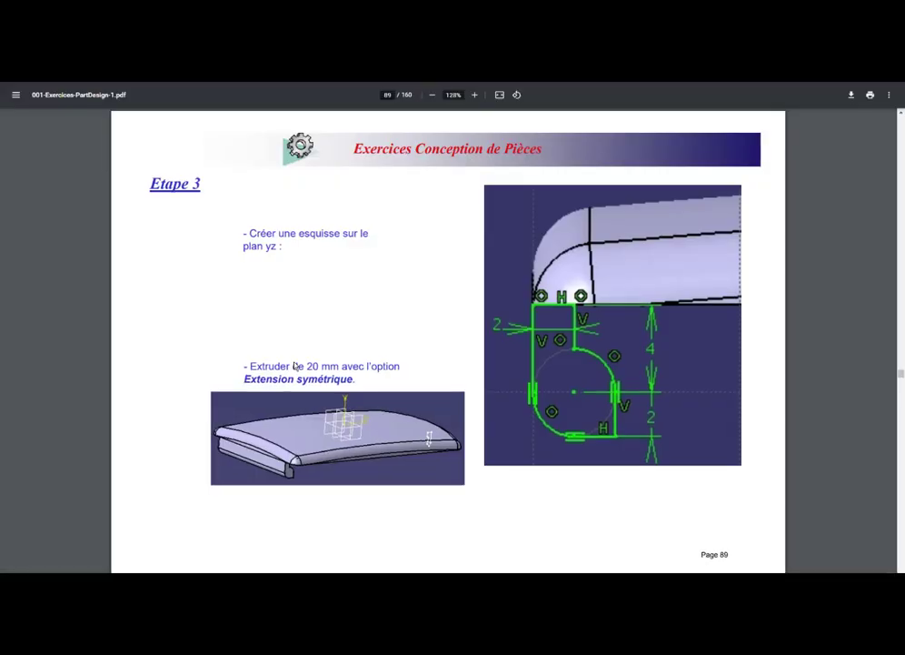
{"action": "key", "text": "alt+Tab"}
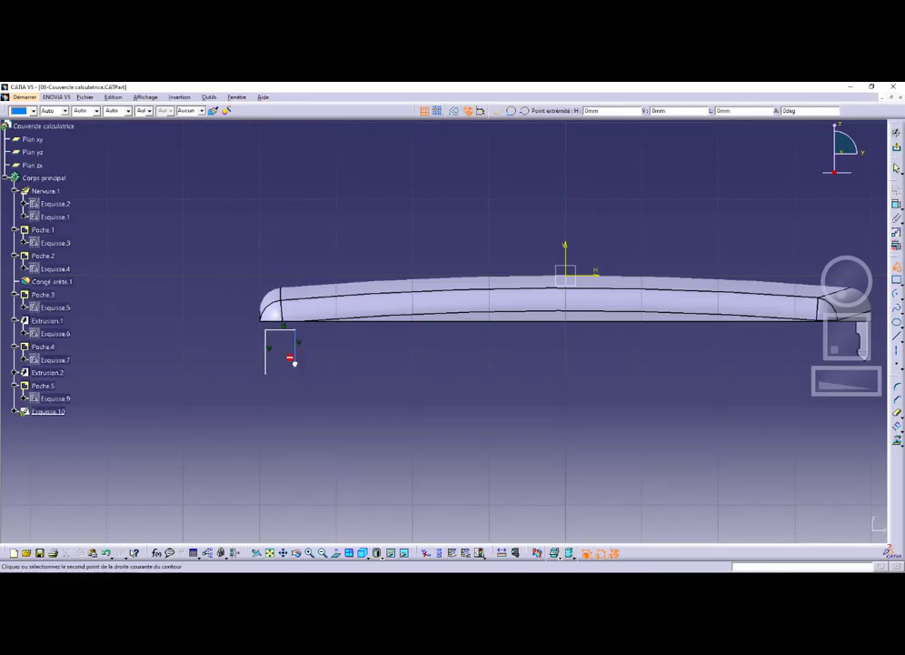
{"action": "left_click", "coordinate": [309, 375]}
{"action": "key", "text": "Escape"}
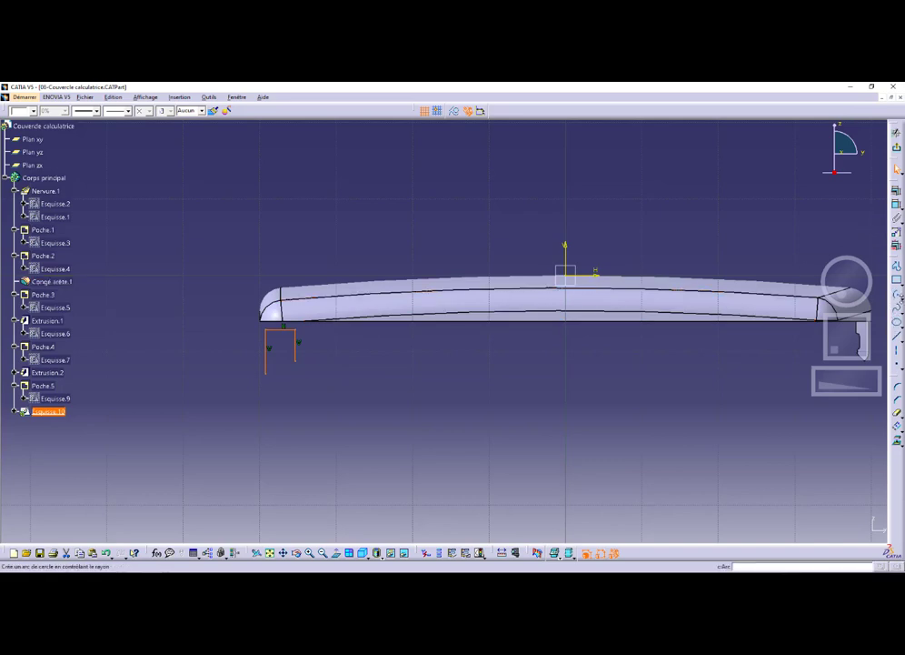
Step: Draw a circle of about 7 mm radius centred in line below the short vertical line, passing through the long vertical line's lower end
{"action": "left_click", "coordinate": [897, 309]}
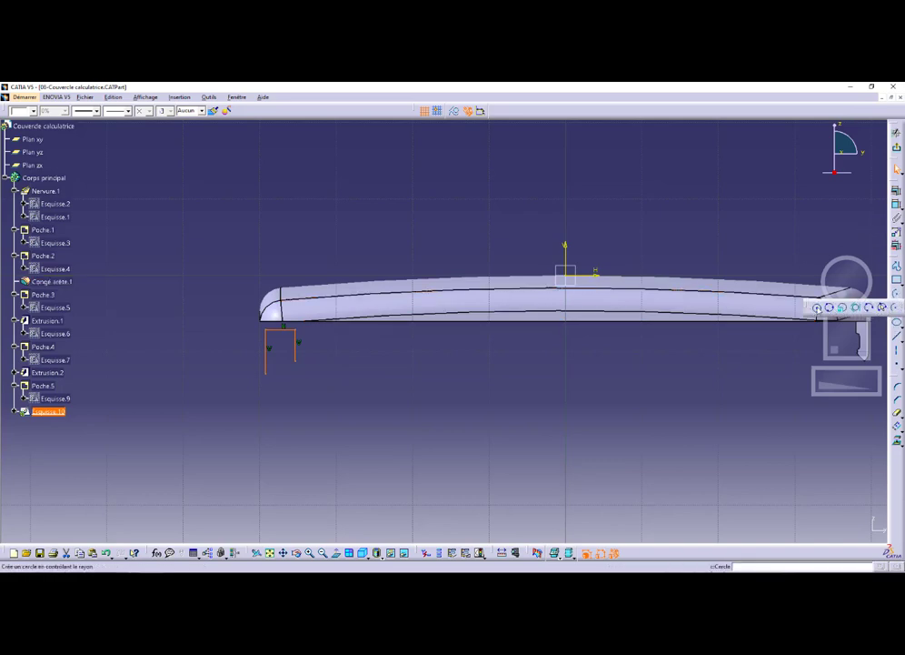
{"action": "left_click", "coordinate": [816, 308]}
{"action": "left_click", "coordinate": [295, 418]}
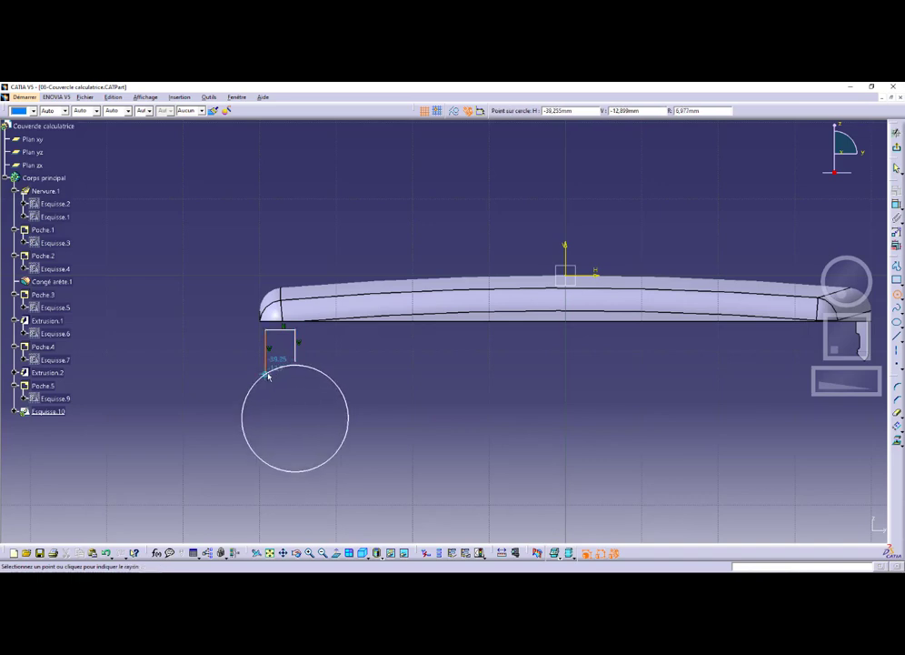
{"action": "left_click", "coordinate": [269, 374]}
{"action": "left_click", "coordinate": [295, 390]}
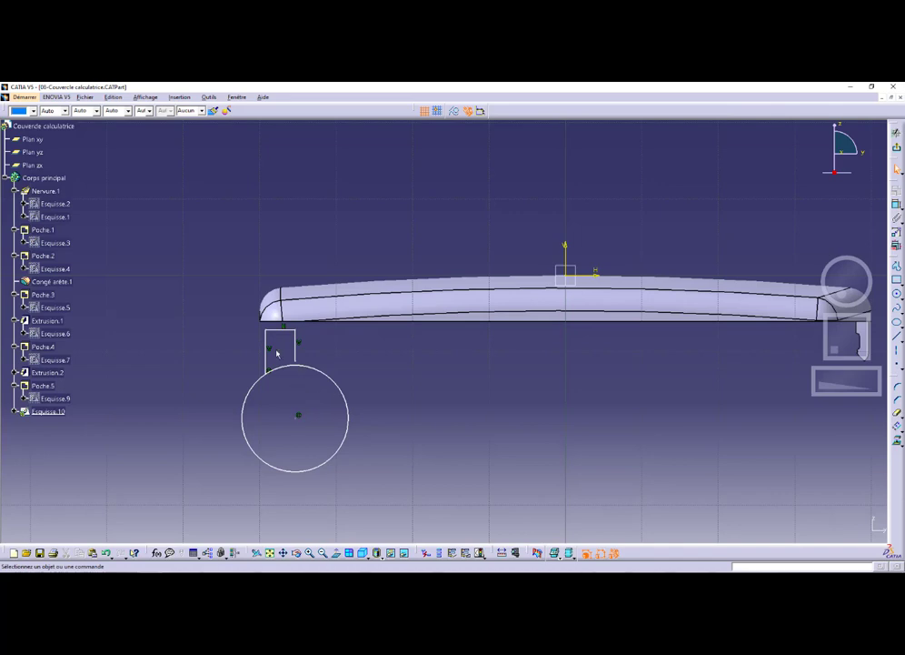
Step: Adjust the circle and make it tangent to the profile's long vertical line
{"action": "left_click", "coordinate": [253, 398]}
{"action": "left_click_drag", "start_coordinate": [251, 400], "coordinate": [265, 392]}
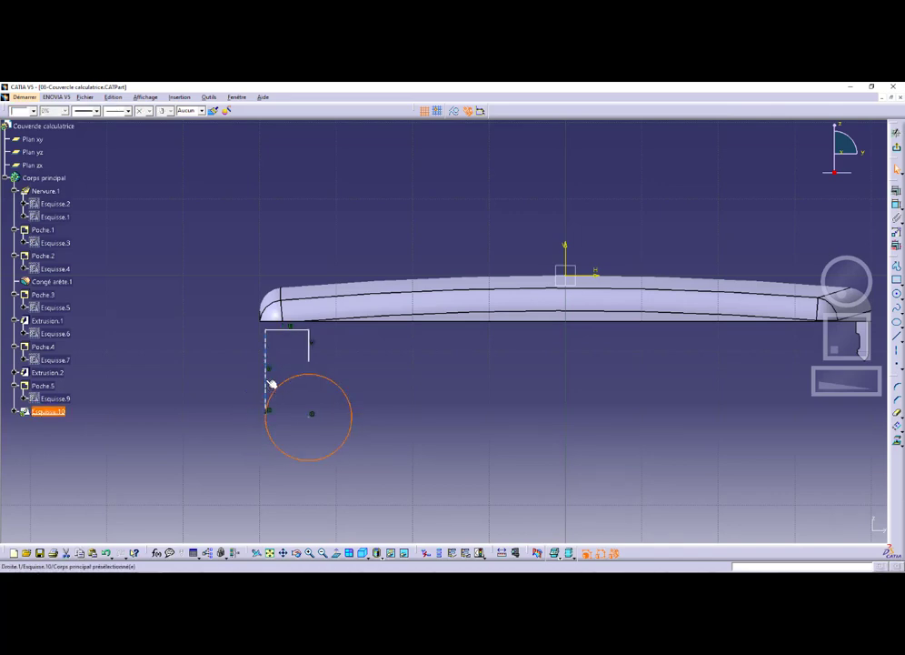
{"action": "left_click", "coordinate": [271, 382]}
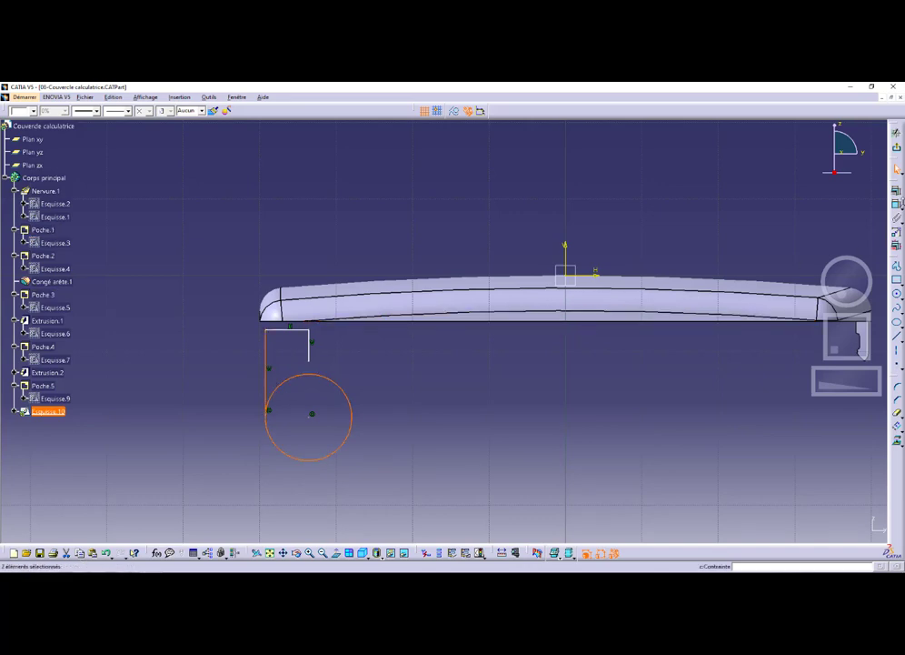
{"action": "left_click", "coordinate": [887, 191]}
{"action": "left_click", "coordinate": [826, 457]}
{"action": "left_click", "coordinate": [804, 528]}
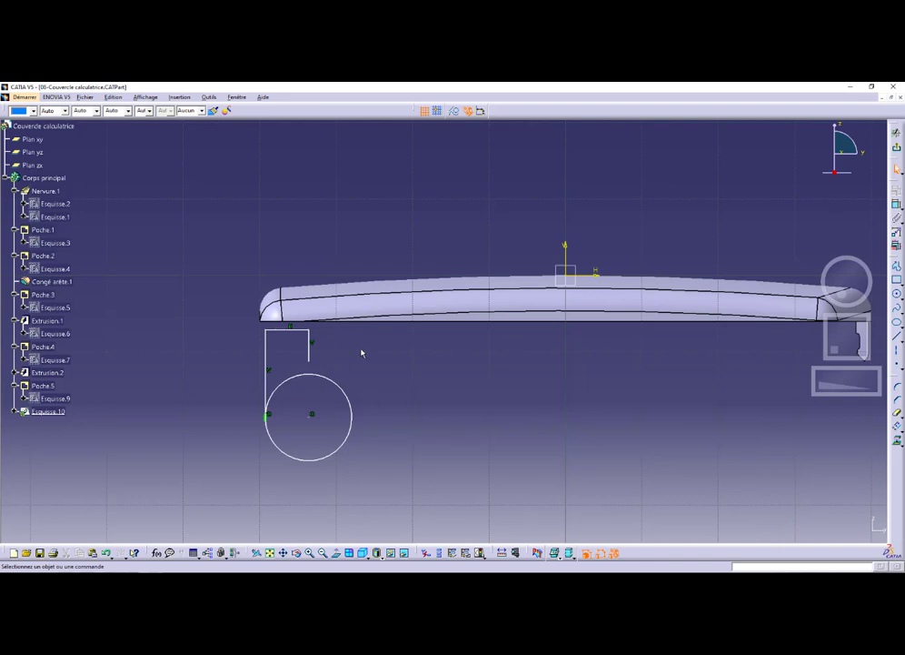
Step: Check the profile on page 89 of the exercise PDF and dimension the circle with a 4 mm diameter
{"action": "key", "text": "alt+Tab"}
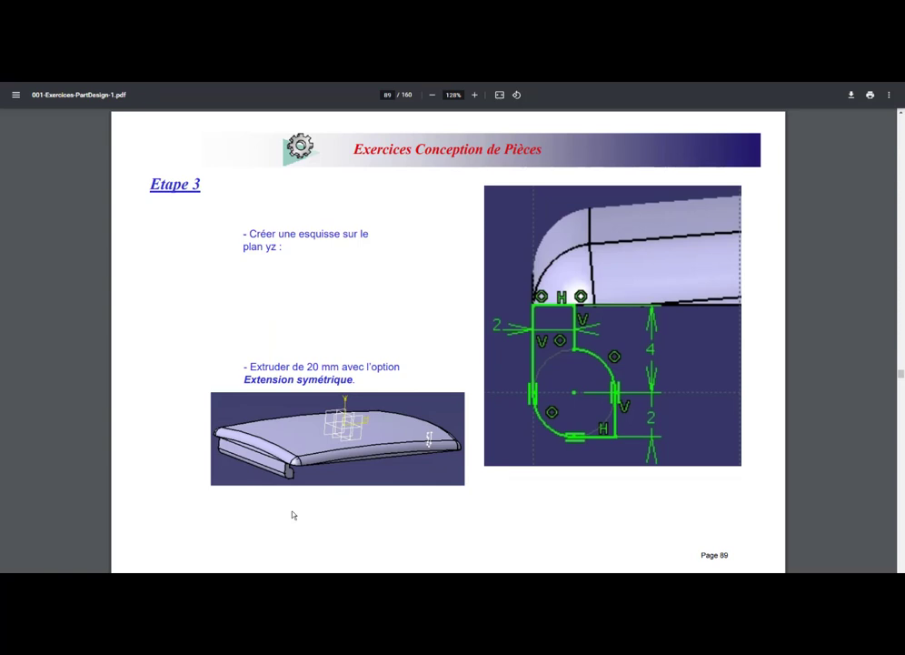
{"action": "key", "text": "alt+Tab"}
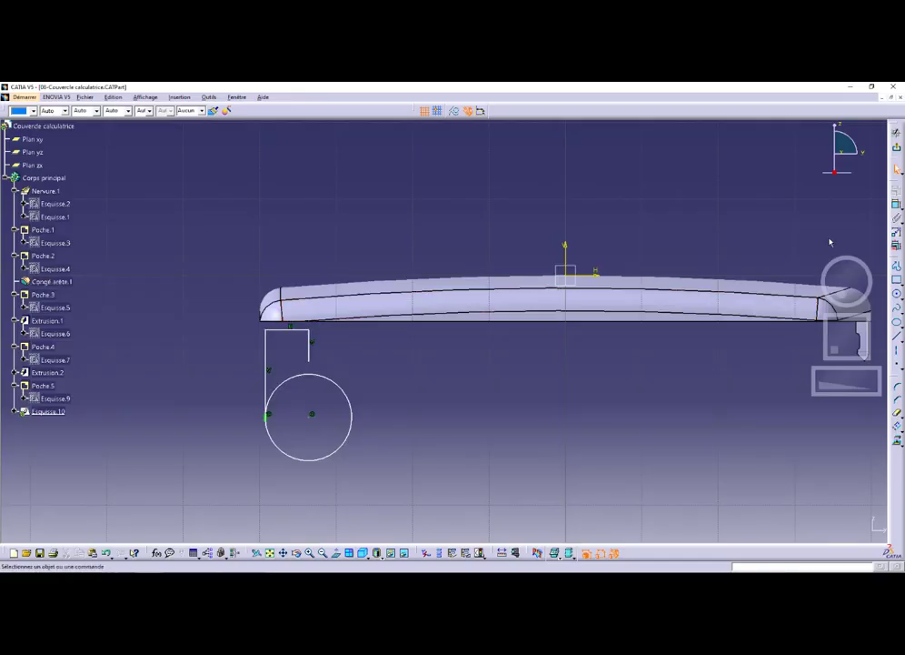
{"action": "left_click", "coordinate": [895, 216]}
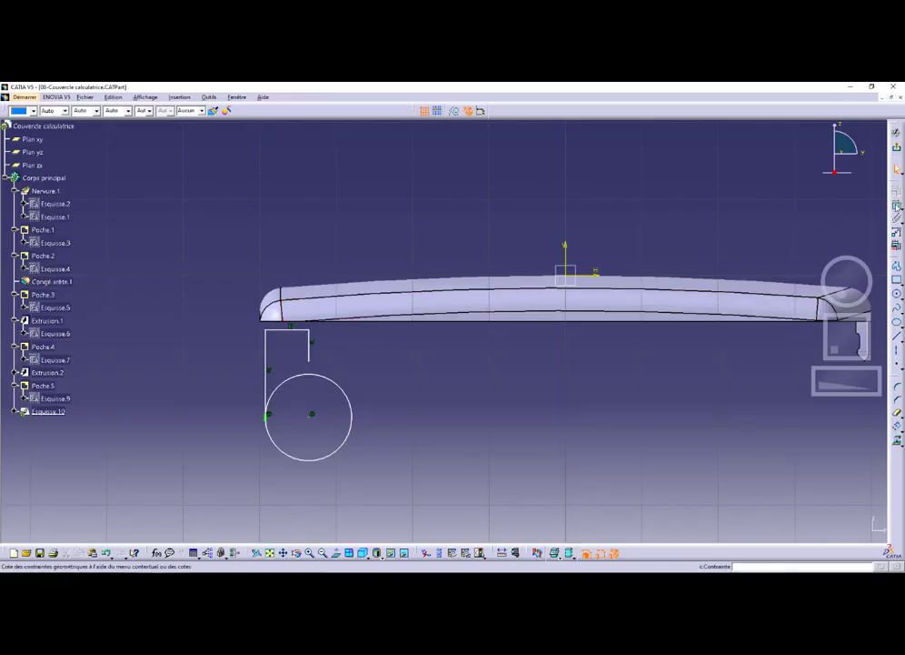
{"action": "left_click", "coordinate": [284, 449]}
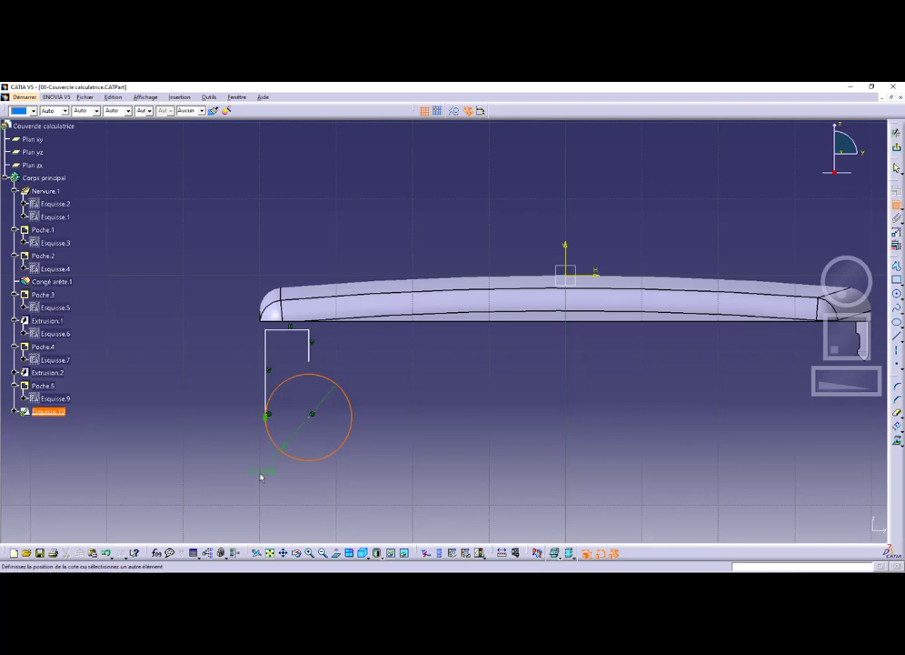
{"action": "double_click", "coordinate": [259, 472]}
{"action": "type", "text": "4"}
{"action": "key", "text": "Return"}
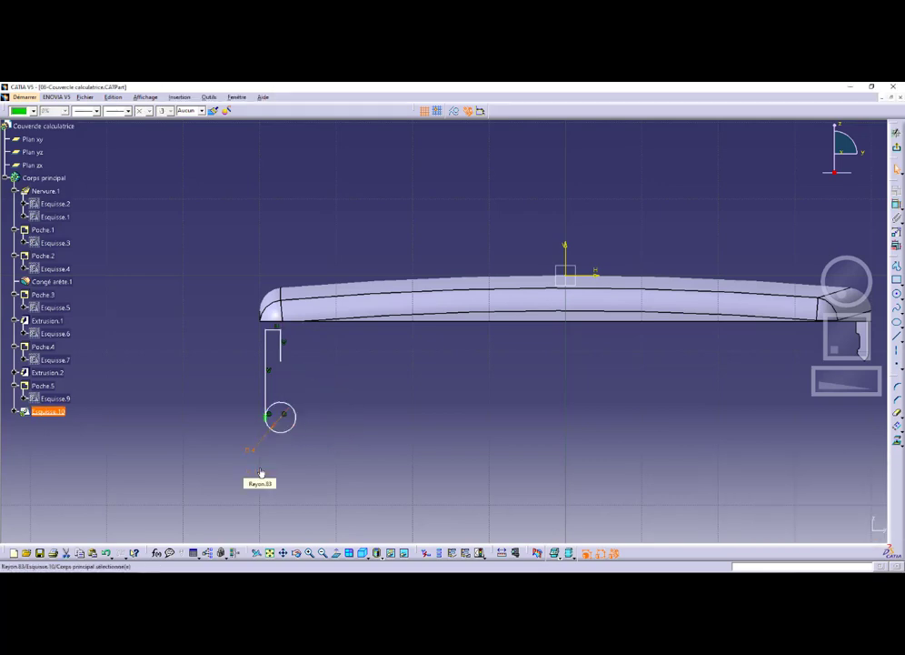
Step: Shift the profile slightly sideways and place the diameter dimension directly below the circle
{"action": "left_click_drag", "start_coordinate": [281, 347], "coordinate": [286, 349]}
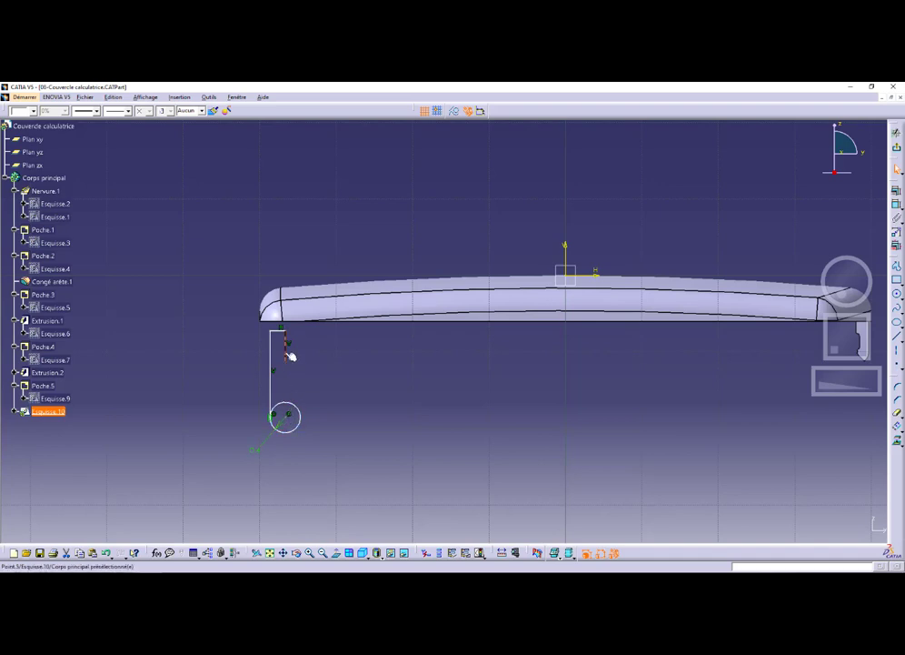
{"action": "left_click", "coordinate": [283, 419]}
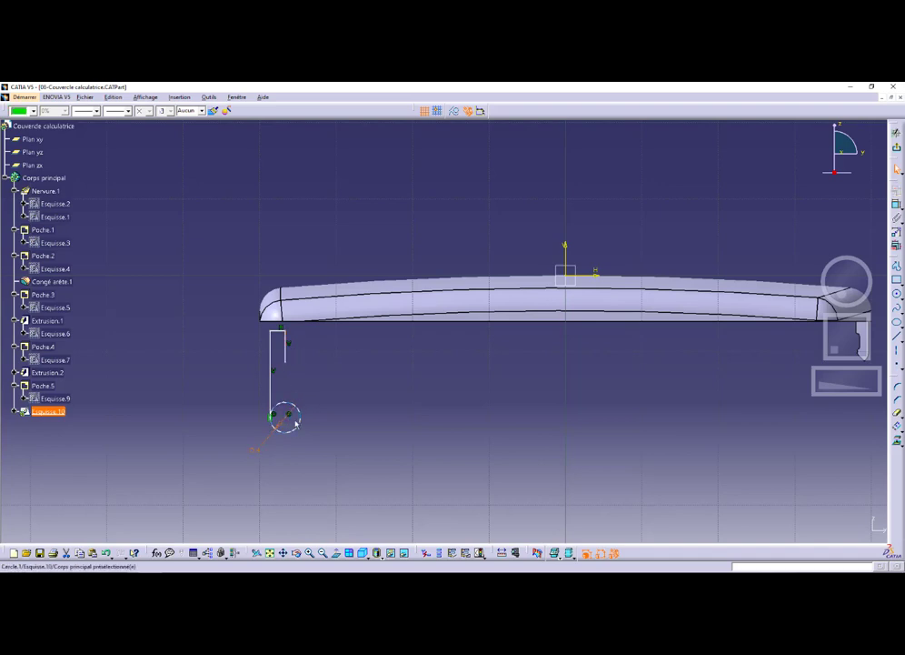
{"action": "left_click_drag", "start_coordinate": [256, 449], "coordinate": [285, 452]}
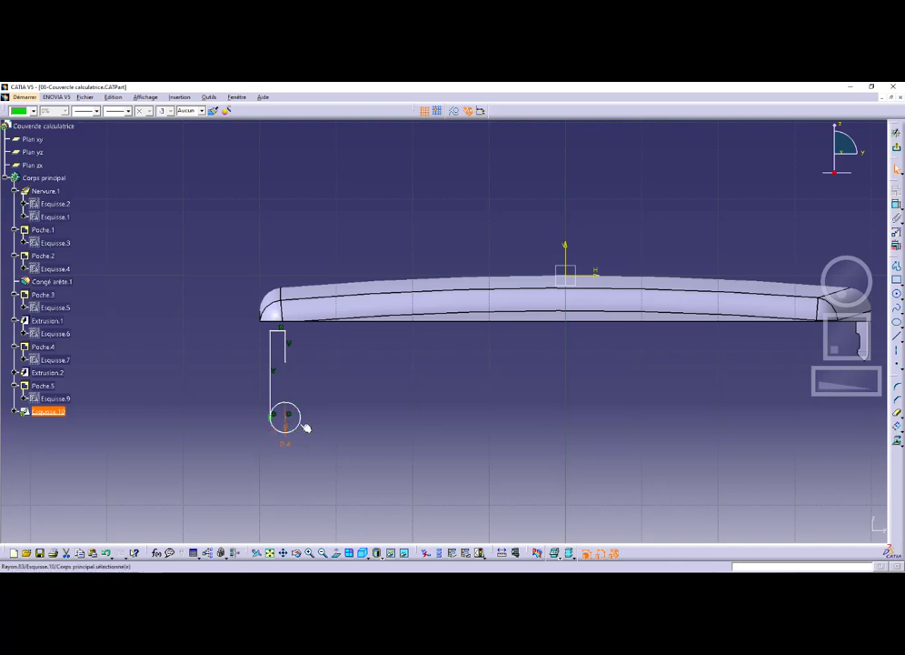
Step: Delete the coincidence between the circle's centre and the short vertical line, and test moving that line away
{"action": "left_click", "coordinate": [291, 414]}
{"action": "key", "text": "Delete"}
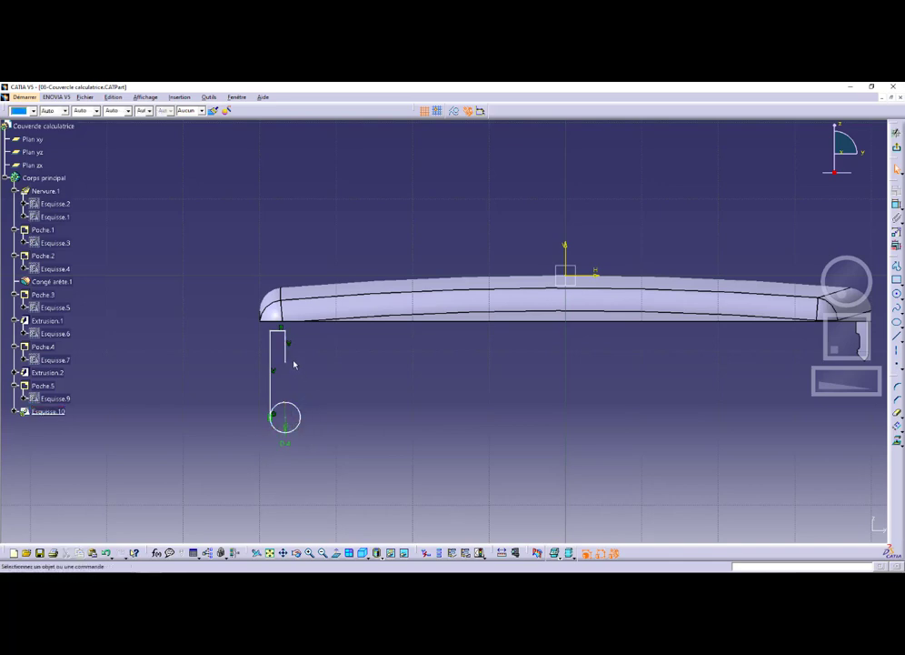
{"action": "left_click_drag", "start_coordinate": [290, 351], "coordinate": [299, 350]}
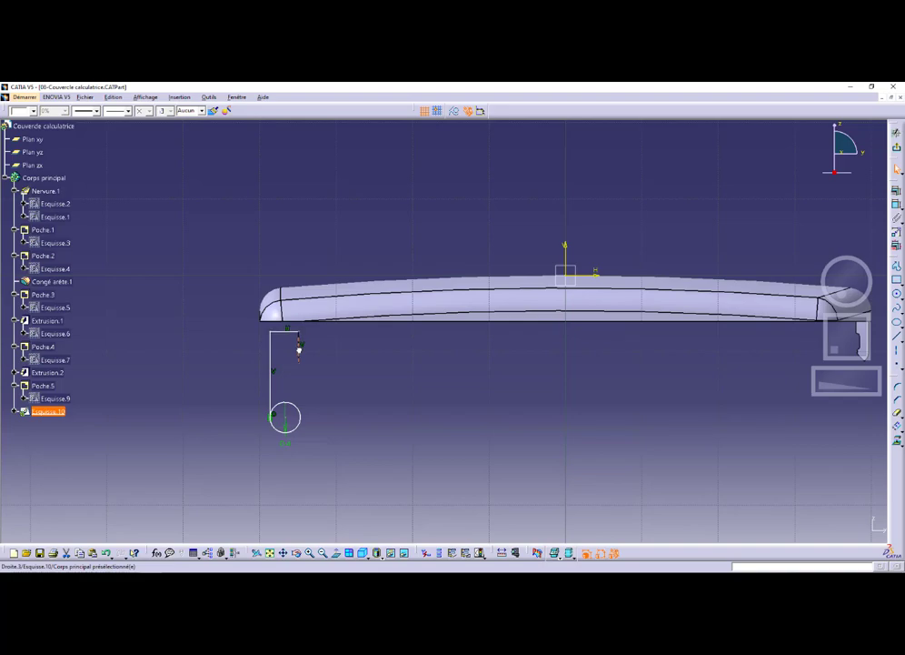
{"action": "left_click", "coordinate": [299, 350]}
Step: Check the exercise PDF, move the short vertical line back over the circle's centre and constrain the two as coincident
{"action": "key", "text": "alt+Tab"}
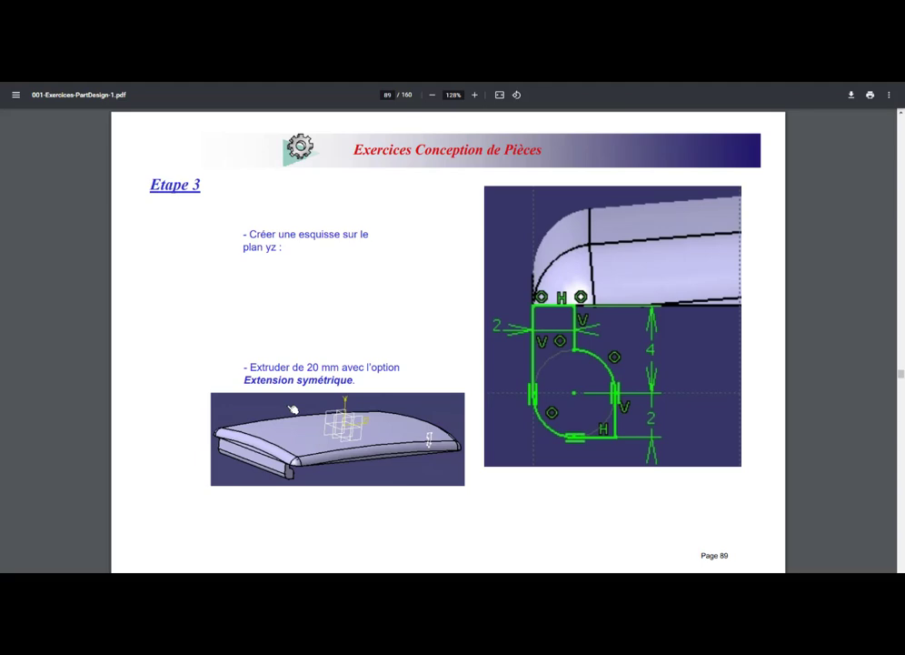
{"action": "key", "text": "alt+Tab"}
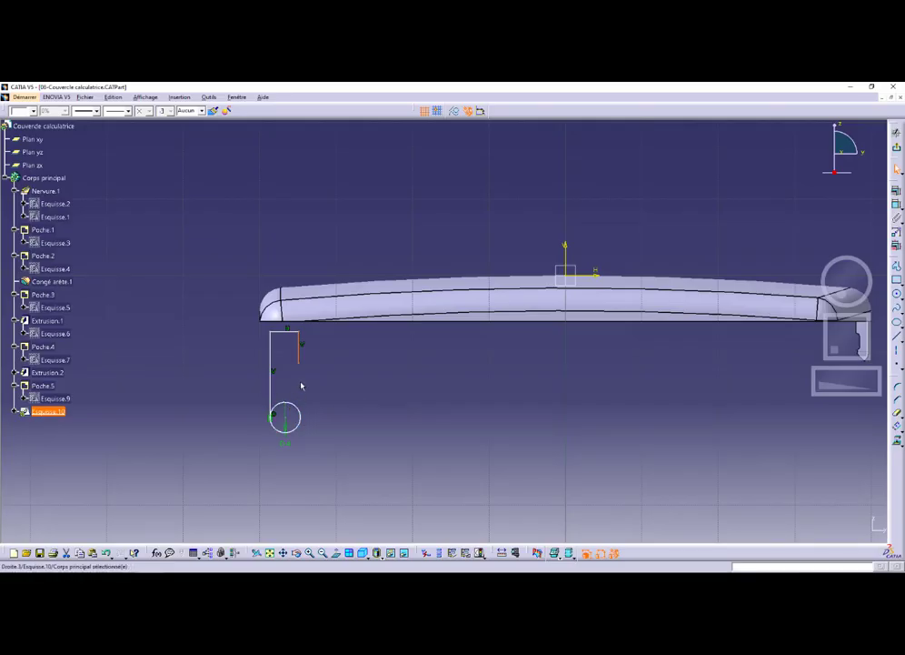
{"action": "left_click_drag", "start_coordinate": [297, 352], "coordinate": [284, 354]}
{"action": "left_click", "coordinate": [283, 358]}
{"action": "left_click", "coordinate": [287, 353], "text": "ctrl"}
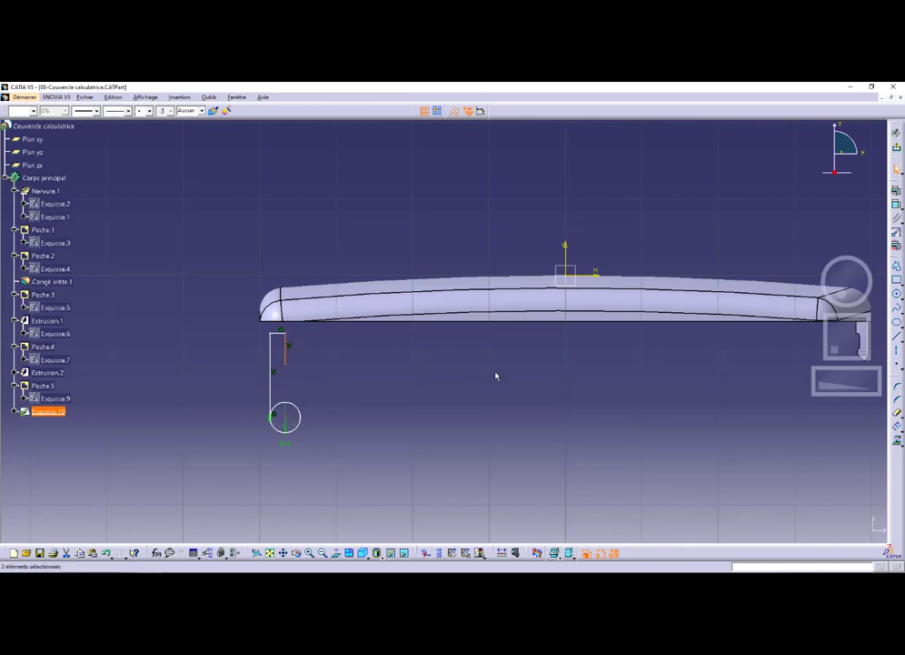
{"action": "left_click", "coordinate": [895, 204]}
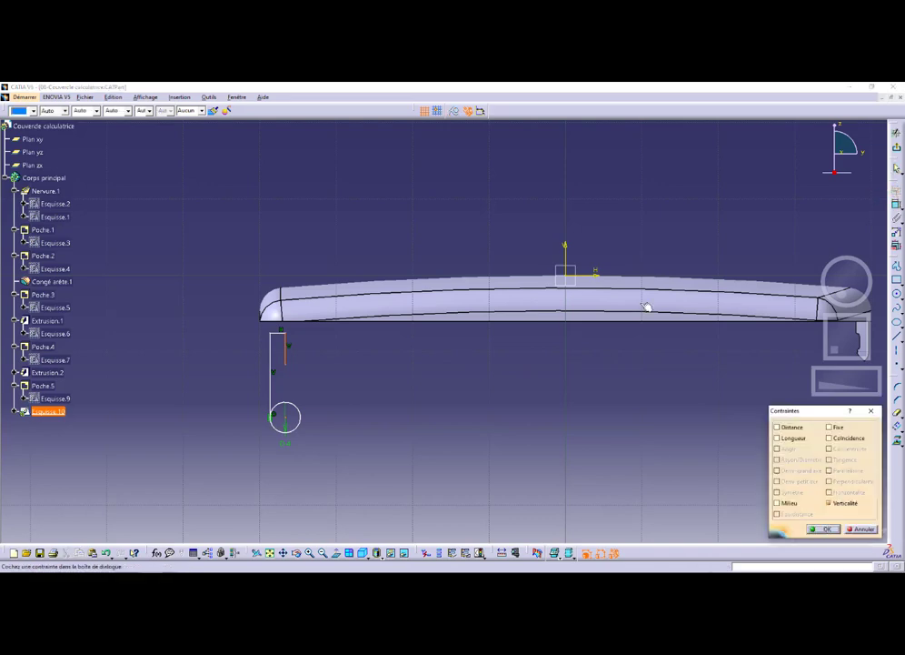
{"action": "left_click", "coordinate": [824, 528]}
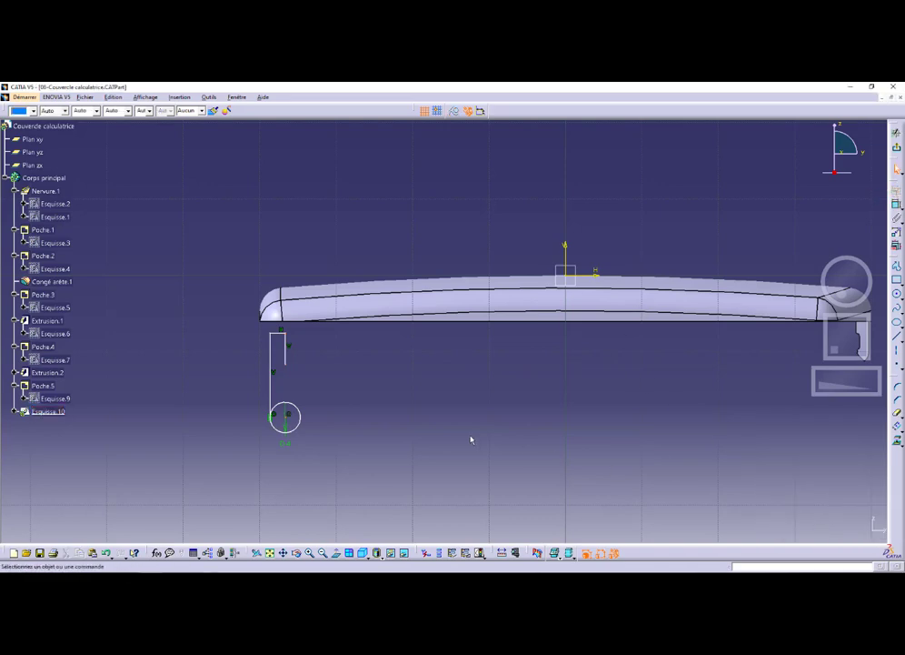
Step: Constrain the short vertical line's lower endpoint to be coincident with the circle
{"action": "left_click", "coordinate": [297, 406]}
{"action": "left_click", "coordinate": [286, 357], "text": "ctrl"}
{"action": "left_click", "coordinate": [301, 375]}
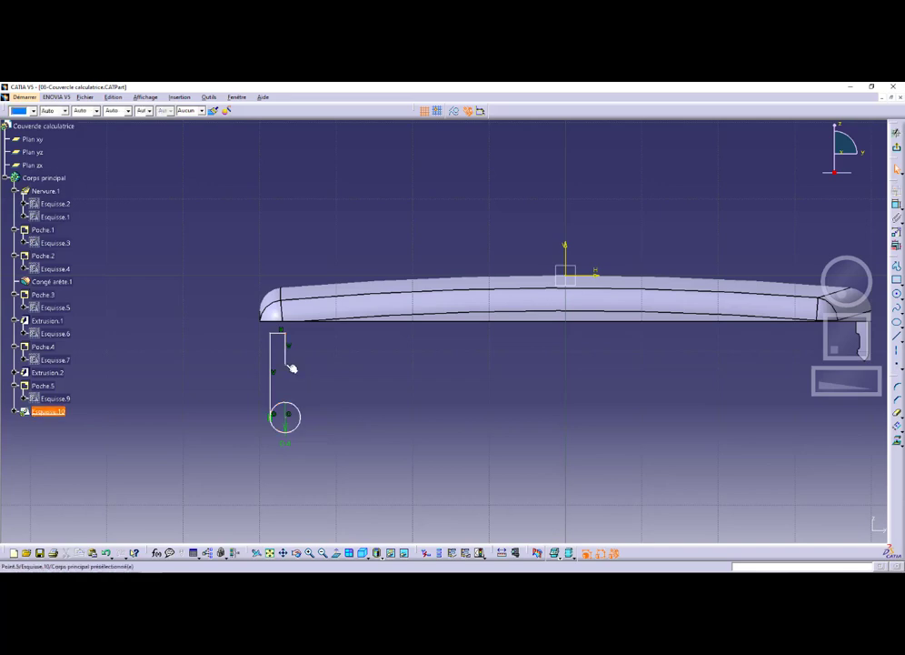
{"action": "left_click", "coordinate": [299, 408]}
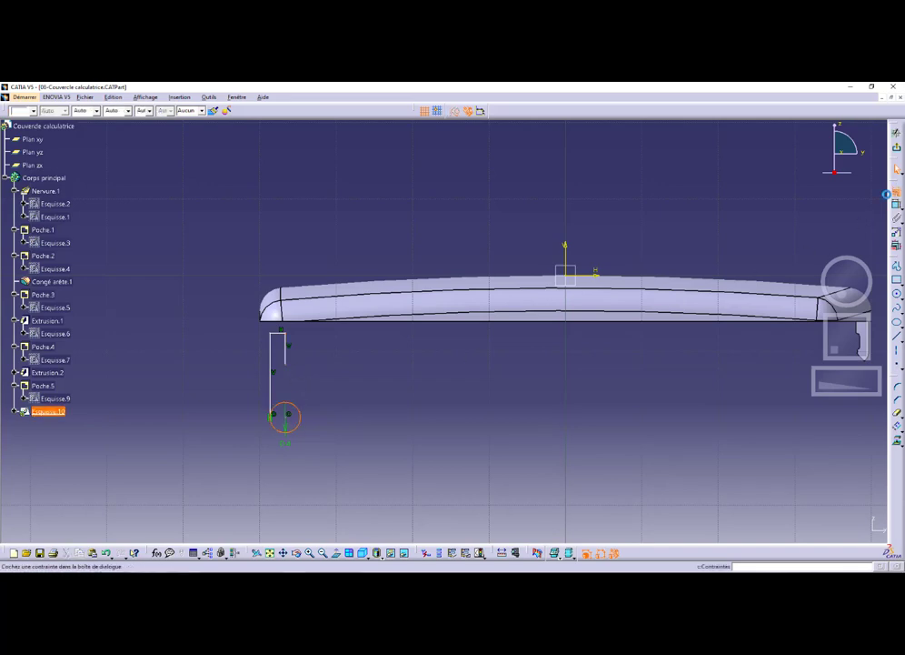
{"action": "left_click", "coordinate": [895, 219]}
{"action": "left_click", "coordinate": [841, 439]}
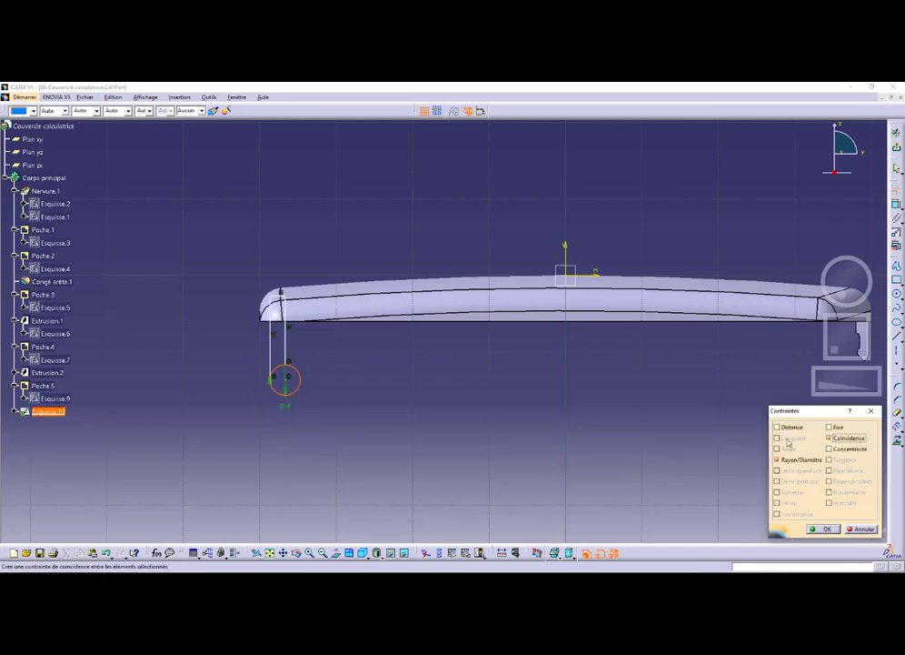
{"action": "left_click", "coordinate": [822, 529]}
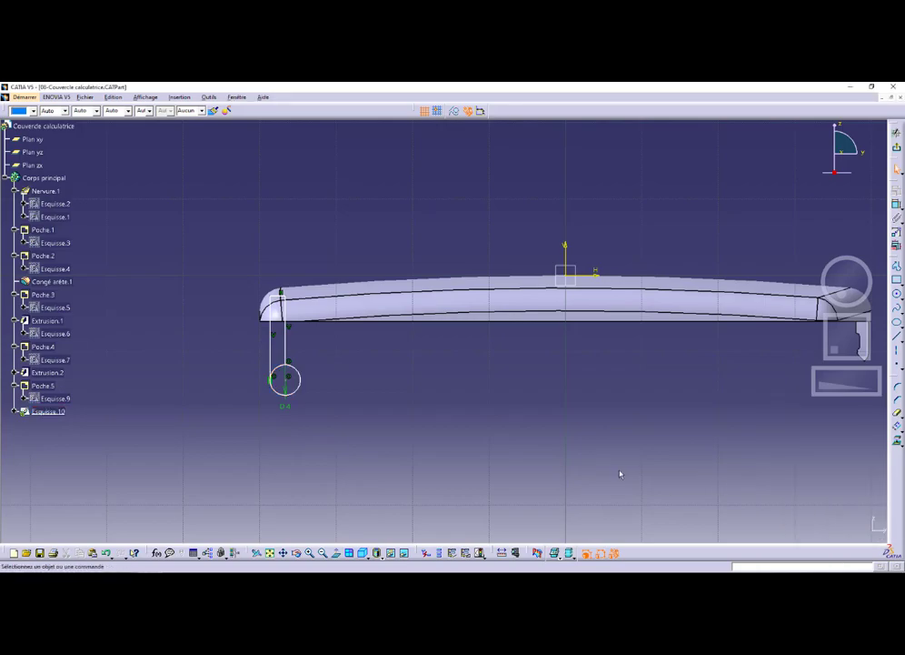
Step: Check the exercise PDF and make the profile's horizontal line coincident with the cover's bottom edge
{"action": "key", "text": "alt+Tab"}
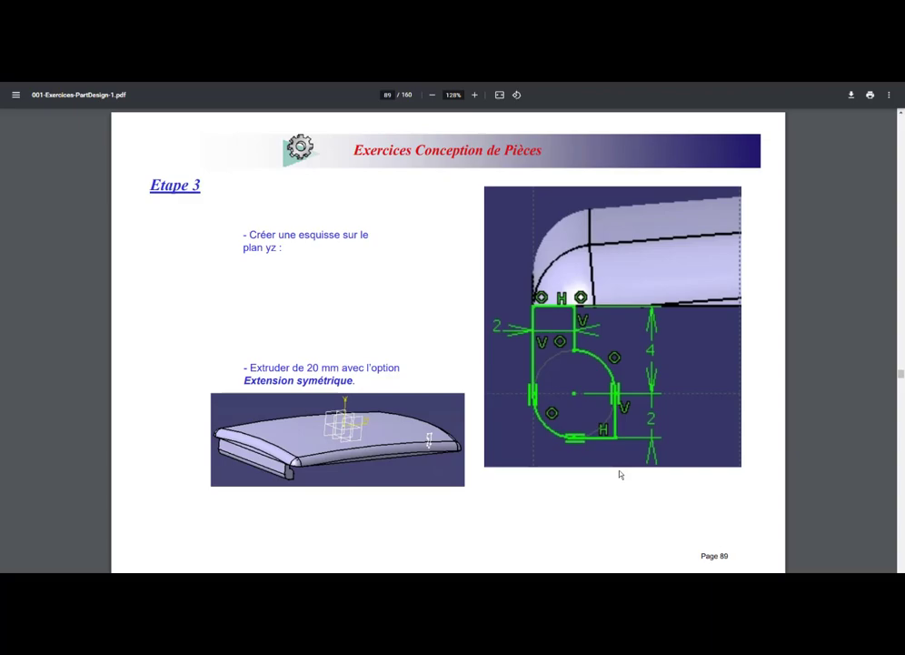
{"action": "key", "text": "alt+Tab"}
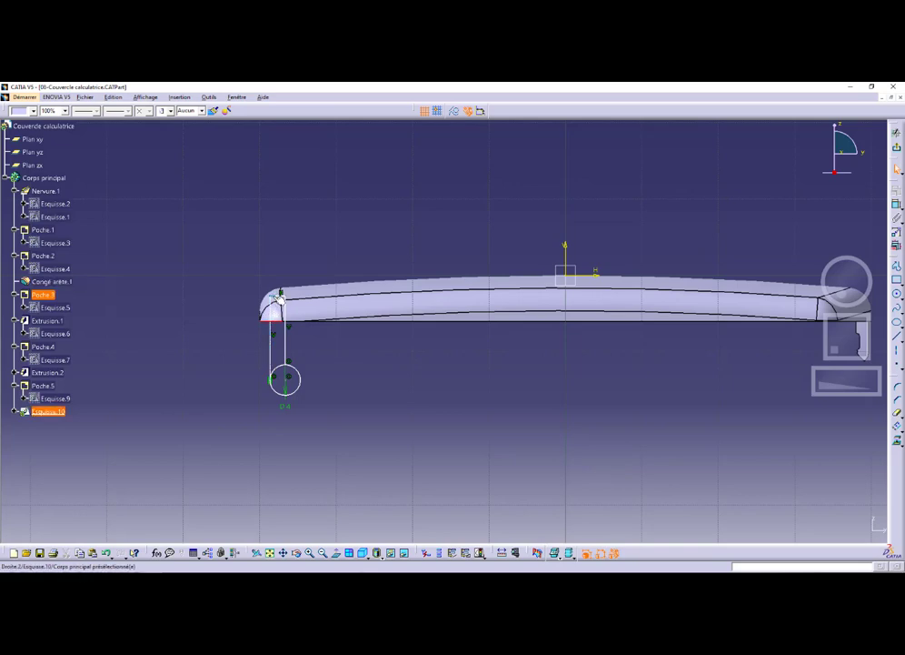
{"action": "left_click", "coordinate": [896, 193]}
{"action": "left_click", "coordinate": [828, 437]}
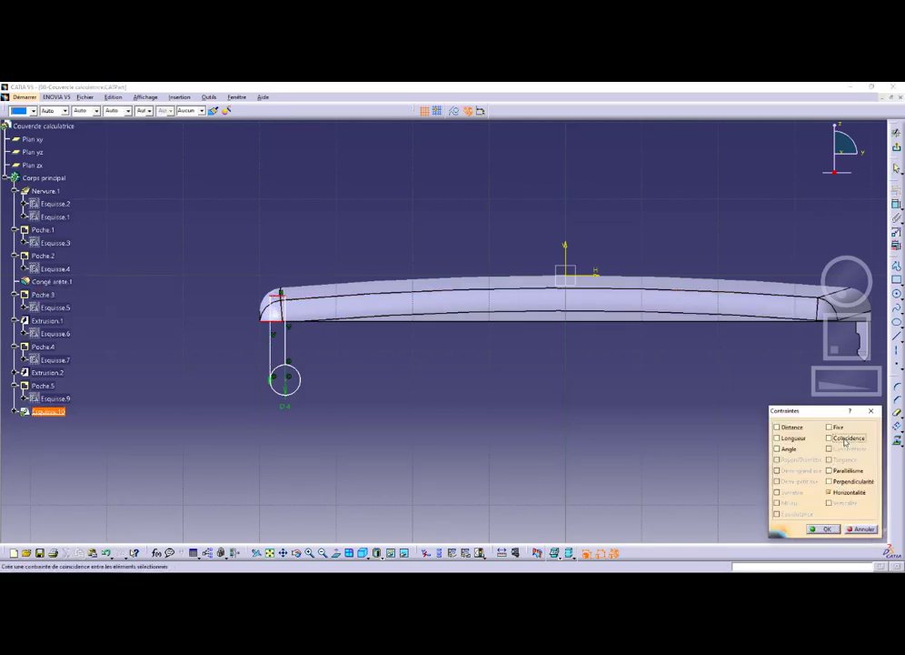
{"action": "left_click", "coordinate": [818, 529]}
Step: Make the profile's long vertical line coincident with the vertex at the cover's outer bottom corner
{"action": "mouse_move", "coordinate": [345, 436]}
{"action": "middle_mouse_down"}
{"action": "mouse_move", "coordinate": [328, 420]}
{"action": "mouse_move", "coordinate": [650, 339]}
{"action": "mouse_move", "coordinate": [605, 343]}
{"action": "mouse_move", "coordinate": [542, 312]}
{"action": "mouse_move", "coordinate": [486, 362]}
{"action": "mouse_move", "coordinate": [435, 280]}
{"action": "middle_mouse_up"}
{"action": "left_click", "coordinate": [332, 221]}
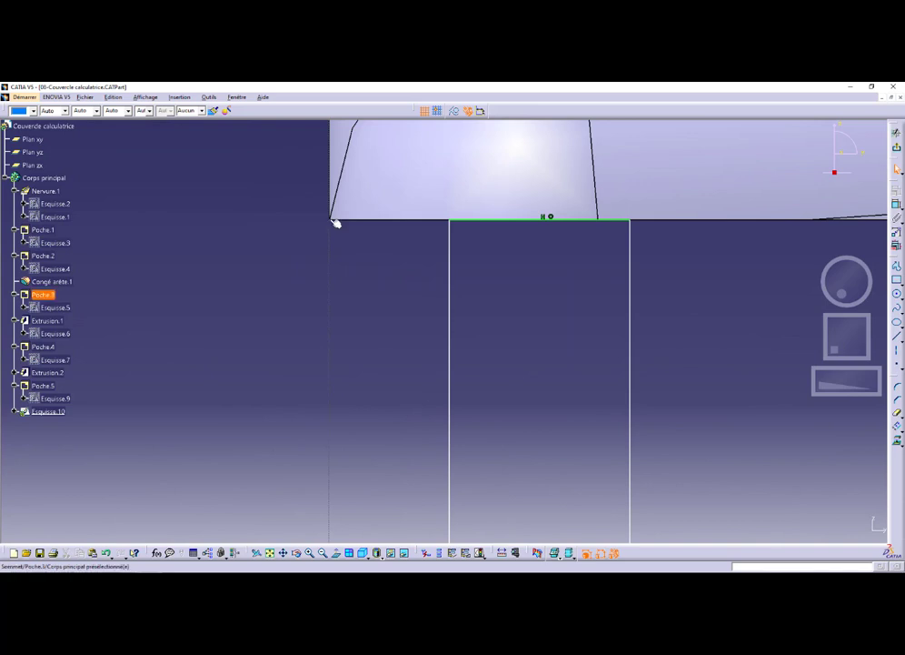
{"action": "left_click", "coordinate": [452, 238], "text": "ctrl"}
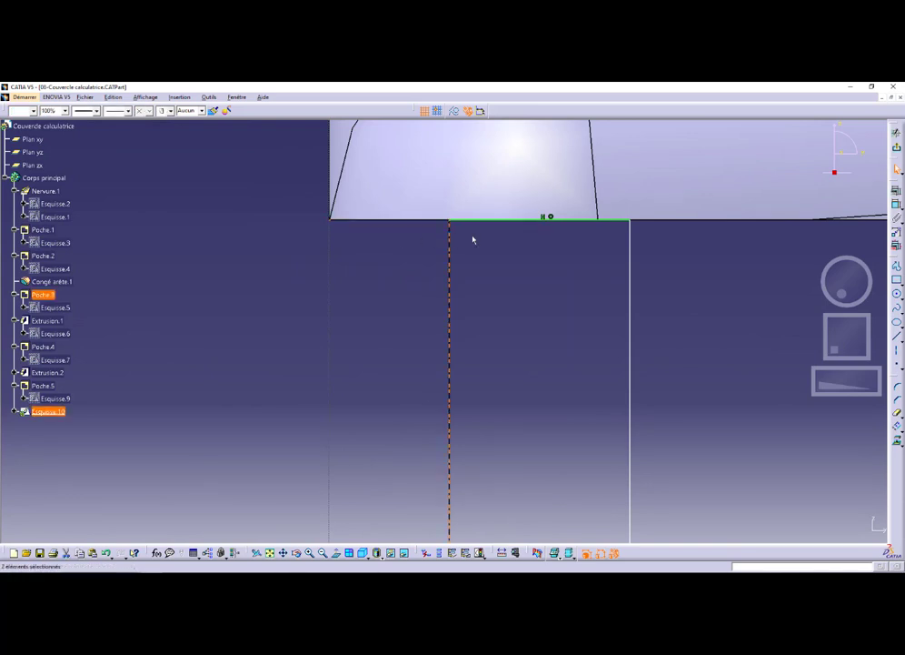
{"action": "left_click", "coordinate": [897, 191]}
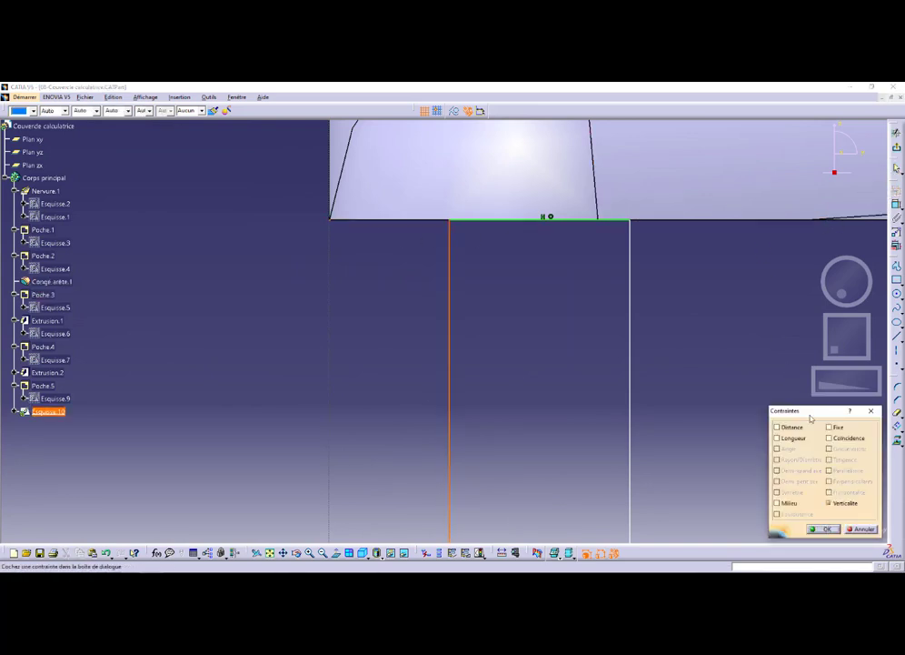
{"action": "left_click", "coordinate": [829, 437]}
{"action": "left_click", "coordinate": [825, 529]}
Step: Move the circle up closer to the cover's bottom edge and check the remaining dimensions in the exercise PDF
{"action": "mouse_move", "coordinate": [649, 420]}
{"action": "middle_mouse_down"}
{"action": "mouse_move", "coordinate": [444, 324]}
{"action": "mouse_move", "coordinate": [578, 337]}
{"action": "mouse_move", "coordinate": [564, 394]}
{"action": "middle_mouse_up"}
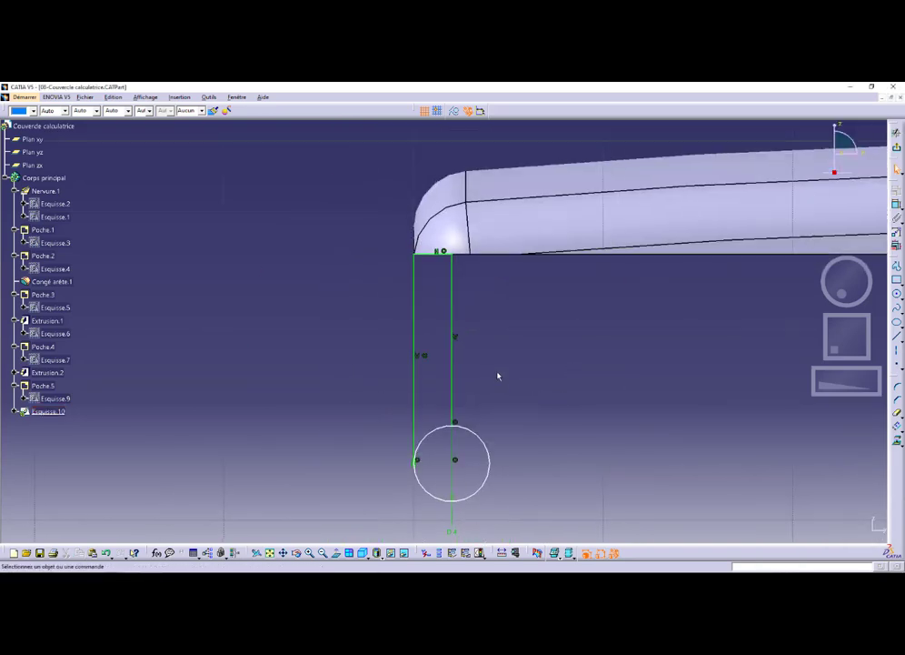
{"action": "left_click_drag", "start_coordinate": [469, 430], "coordinate": [475, 311]}
{"action": "left_click", "coordinate": [326, 323]}
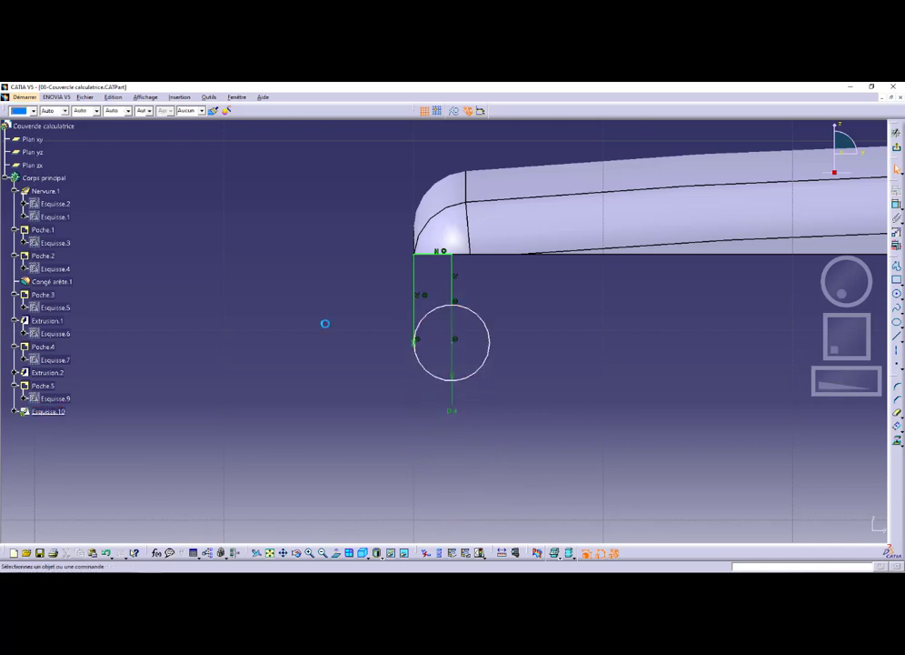
{"action": "key", "text": "alt+Tab"}
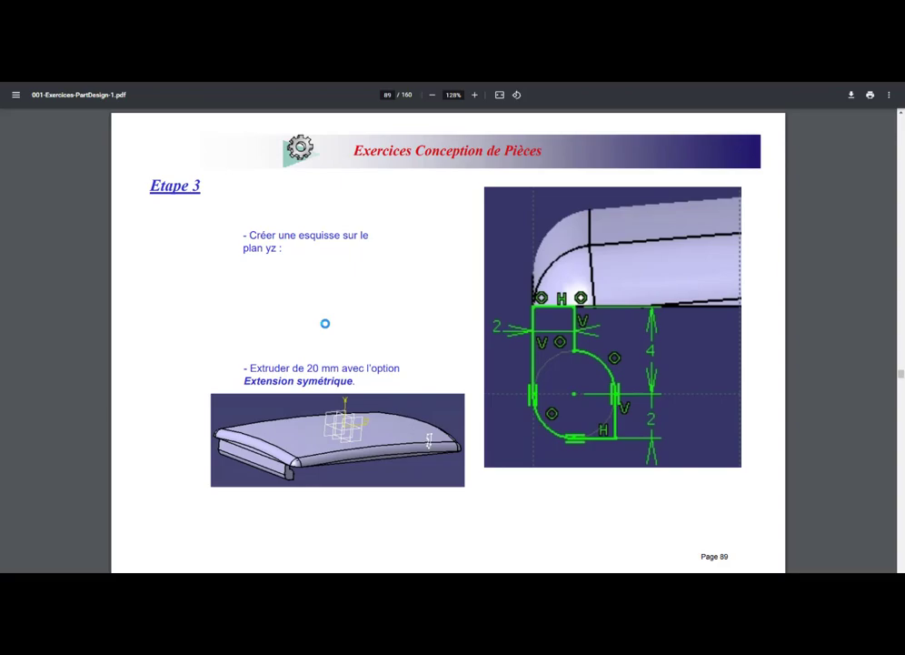
{"action": "key", "text": "alt+Tab"}
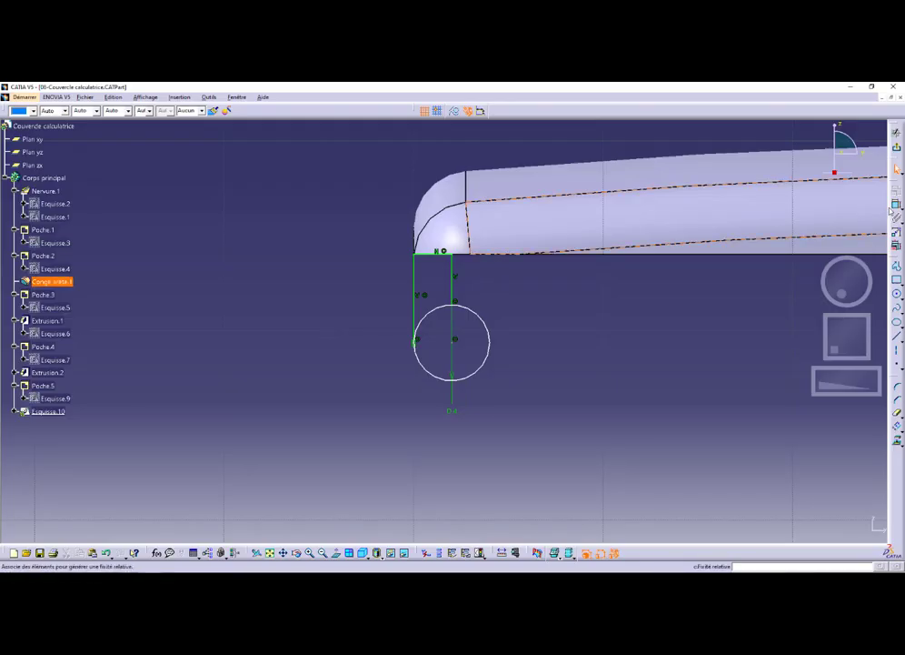
Step: Try to dimension the distance between the profile's short and long vertical lines
{"action": "left_click", "coordinate": [896, 205]}
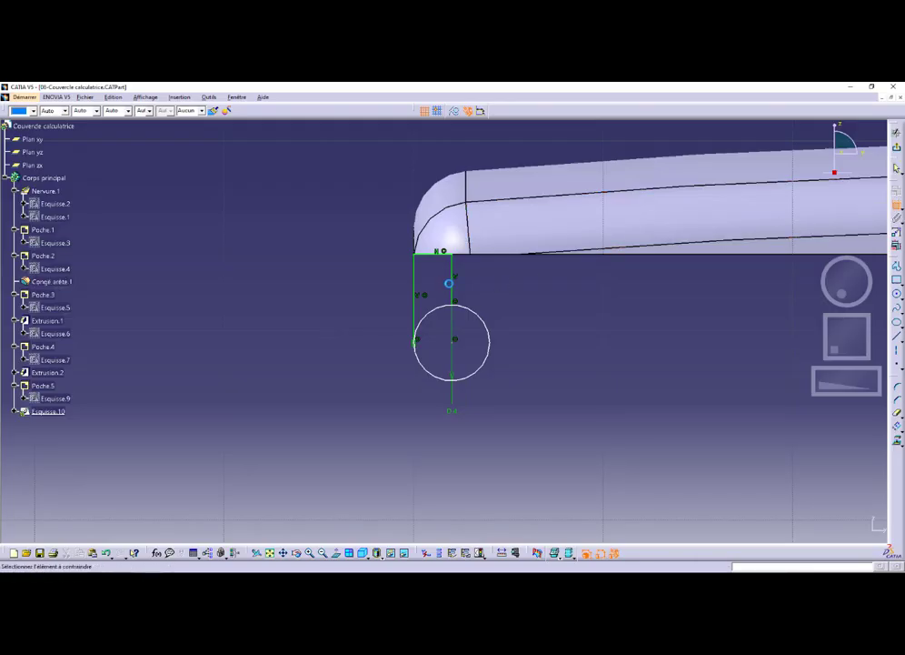
{"action": "left_click", "coordinate": [452, 284]}
{"action": "left_click", "coordinate": [414, 285]}
{"action": "left_click", "coordinate": [386, 285]}
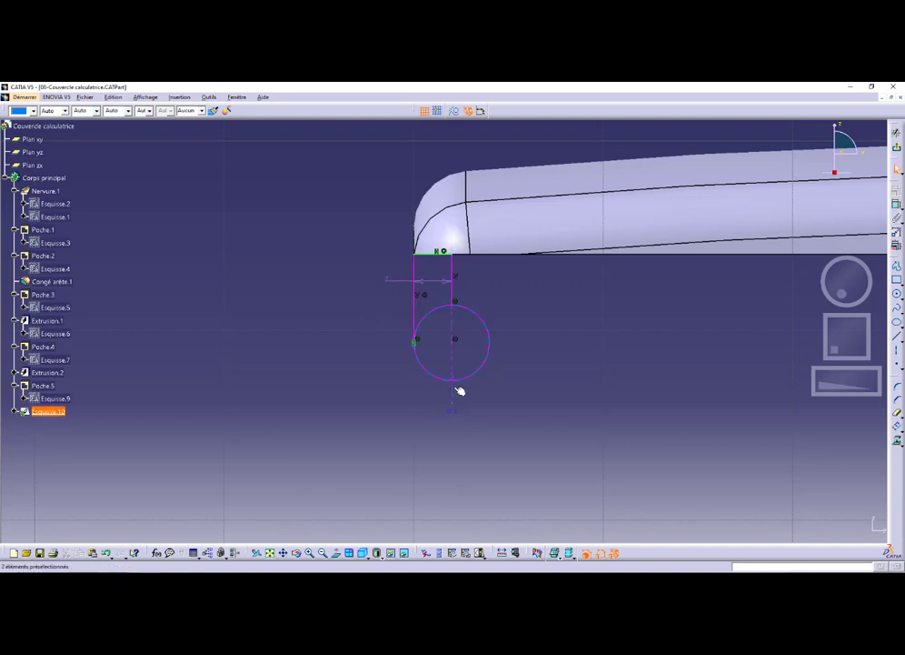
{"action": "left_click", "coordinate": [394, 283]}
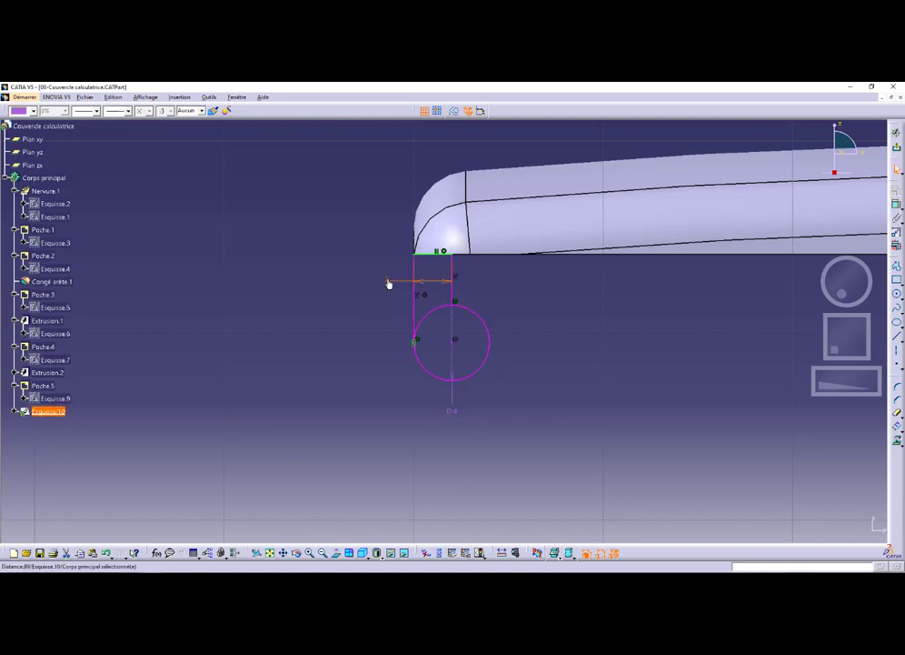
Step: Check the exercise PDF and draw a horizontal line about 2 mm long from the circle's lowest point, continued by an upright line to the circle's side
{"action": "key", "text": "alt+Tab"}
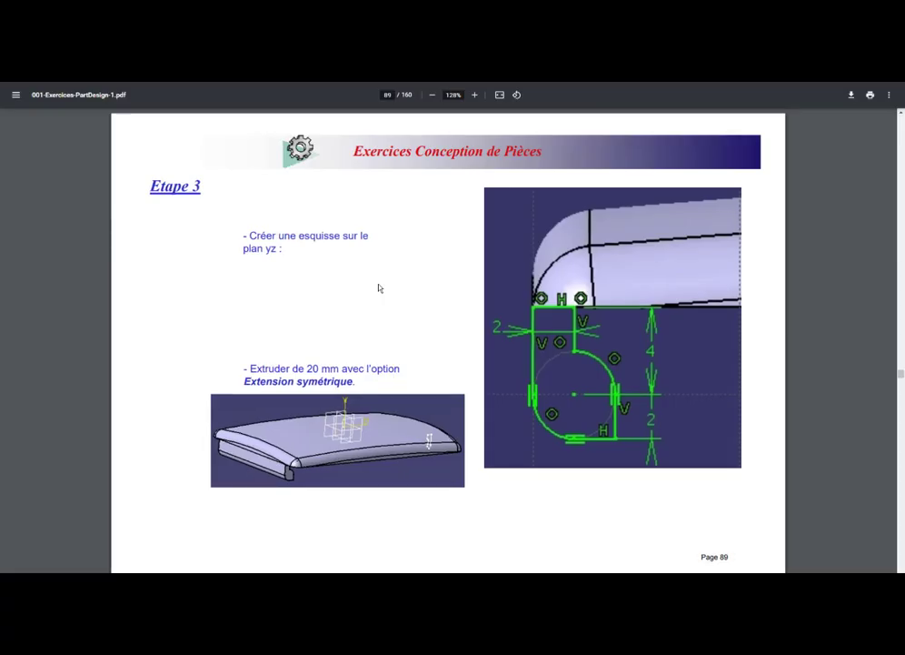
{"action": "key", "text": "alt+Tab"}
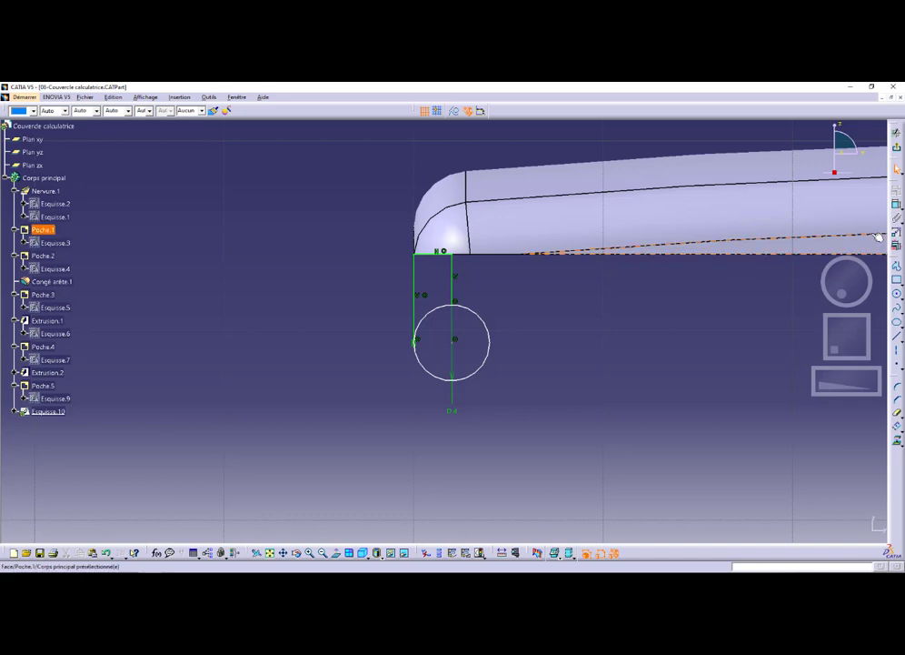
{"action": "left_click", "coordinate": [896, 269]}
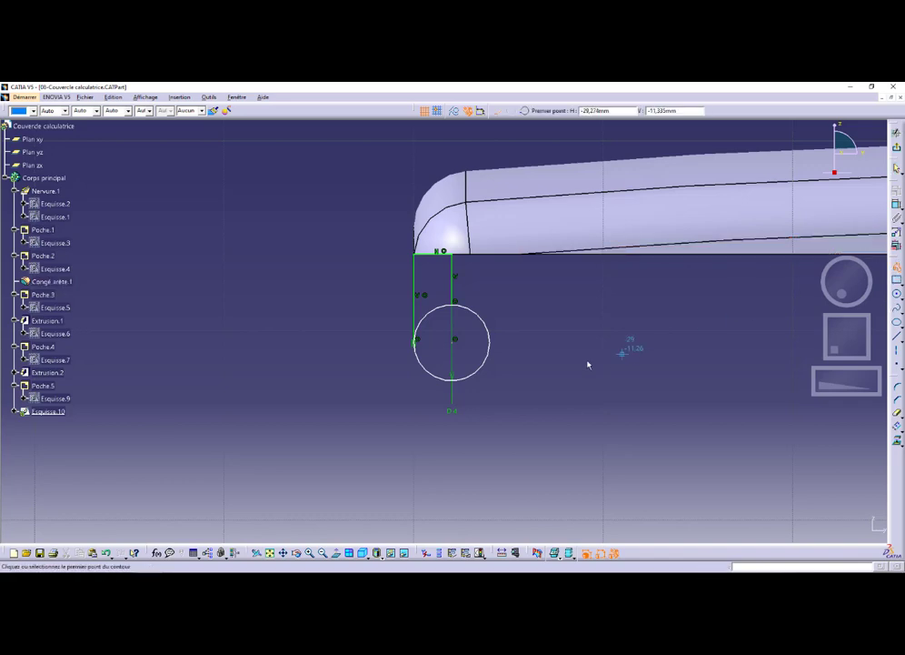
{"action": "left_click", "coordinate": [454, 378]}
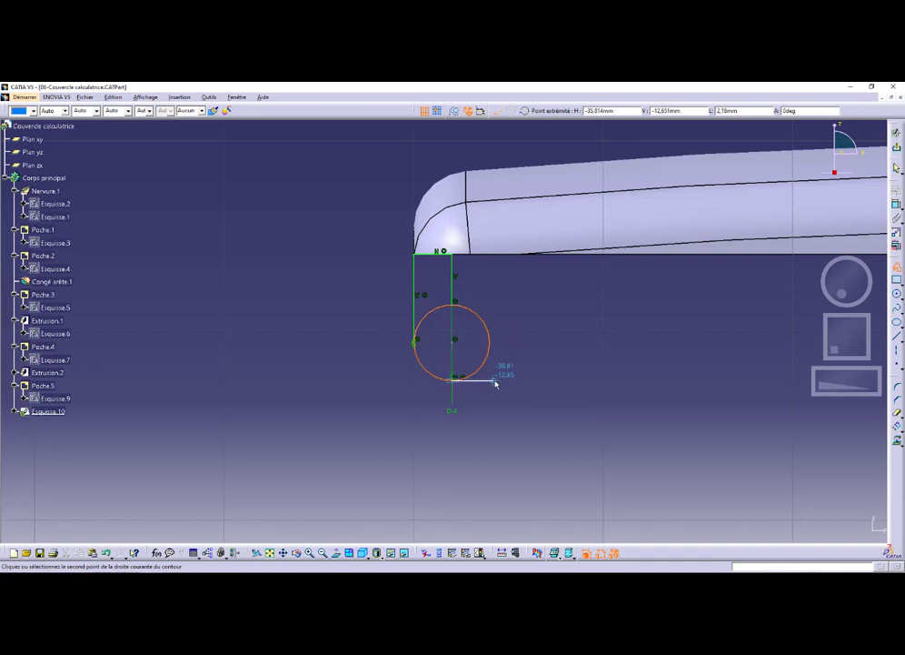
{"action": "left_click", "coordinate": [491, 378]}
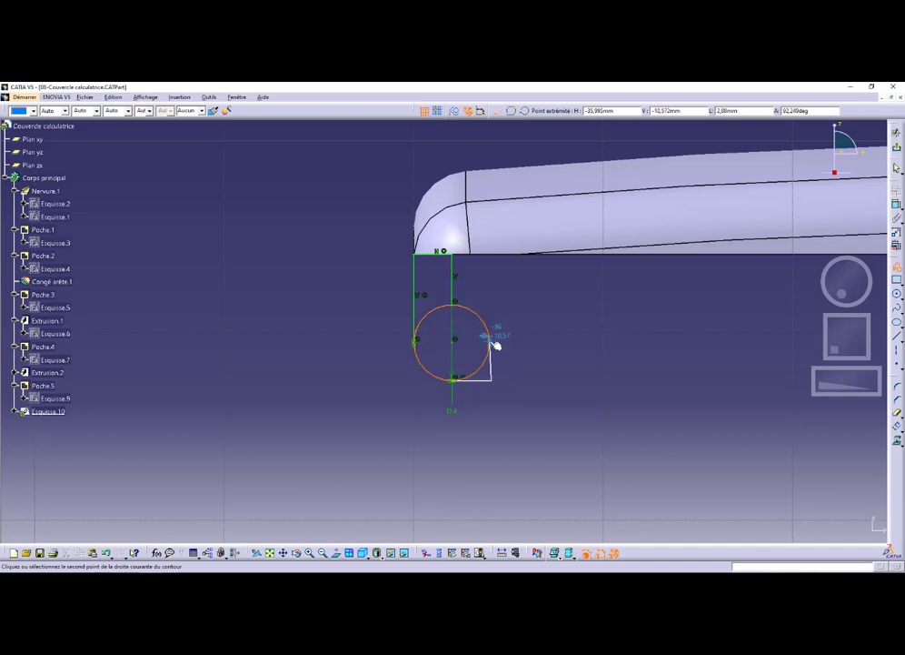
{"action": "left_click", "coordinate": [493, 341]}
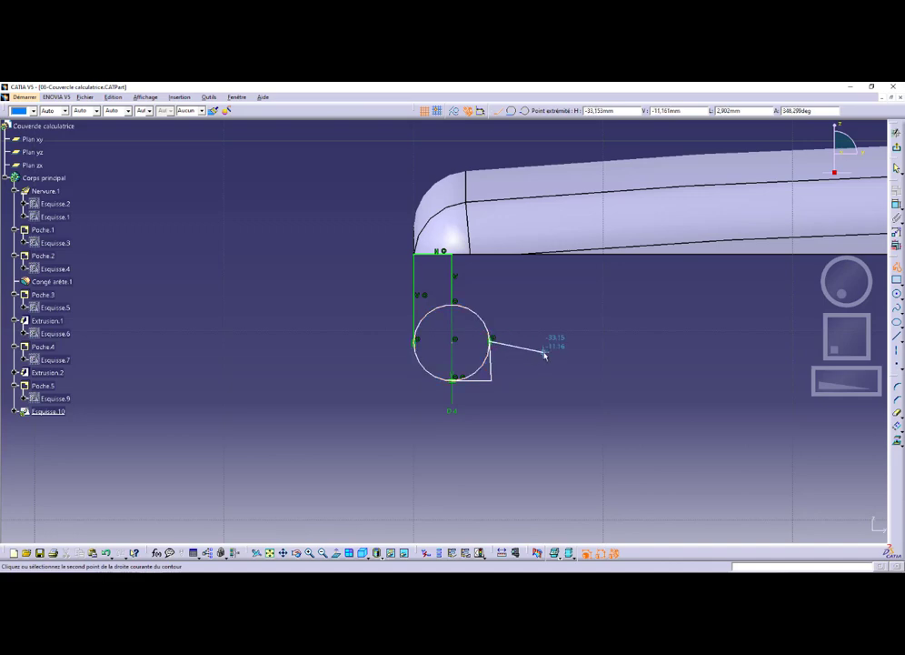
{"action": "key", "text": "Escape"}
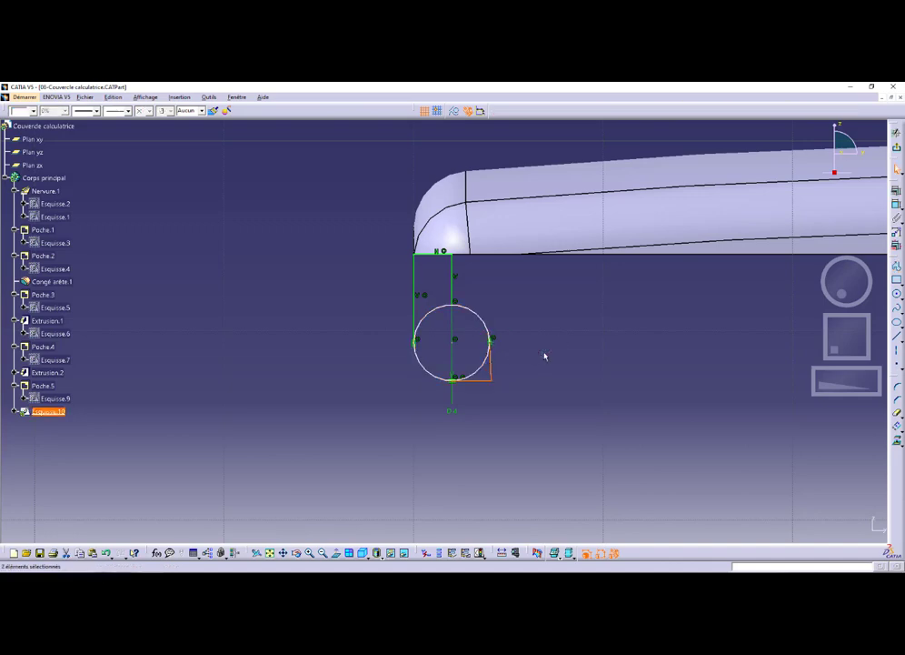
Step: Constrain the newly drawn upright line beside the circle to be vertical
{"action": "left_click", "coordinate": [896, 233]}
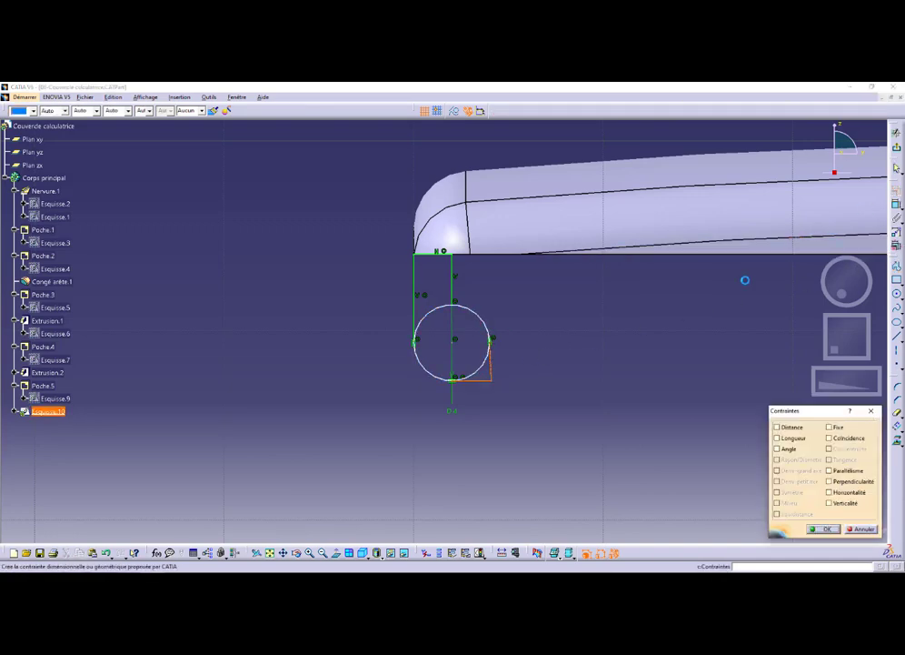
{"action": "left_click", "coordinate": [845, 503]}
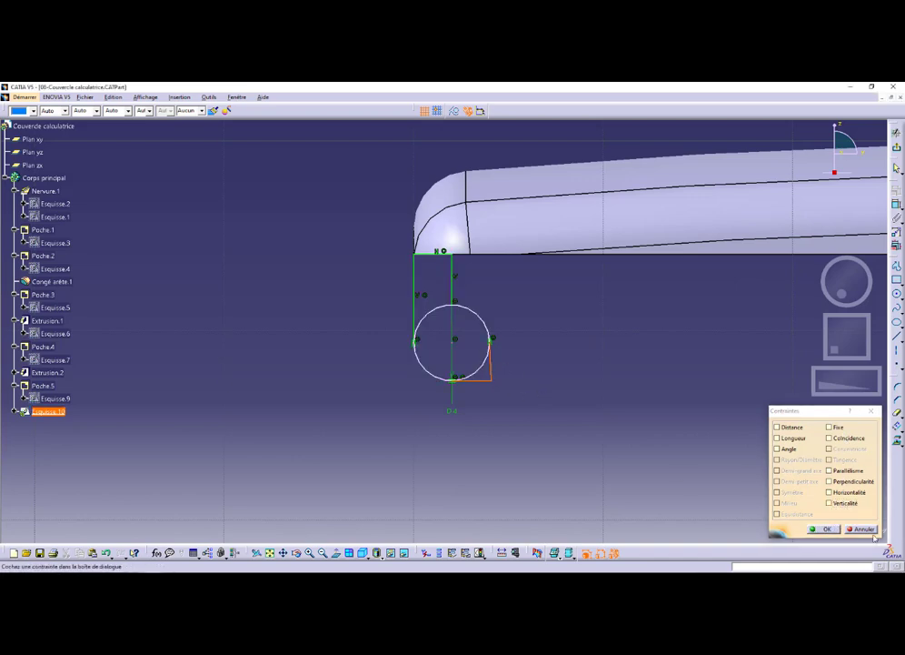
{"action": "left_click", "coordinate": [823, 529]}
{"action": "left_click", "coordinate": [637, 190]}
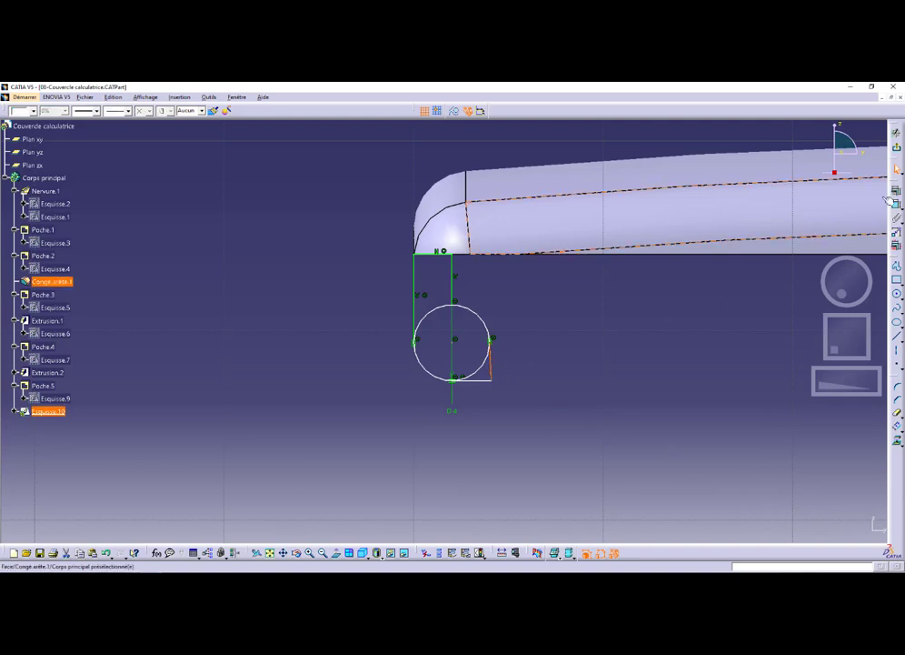
{"action": "left_click", "coordinate": [897, 192]}
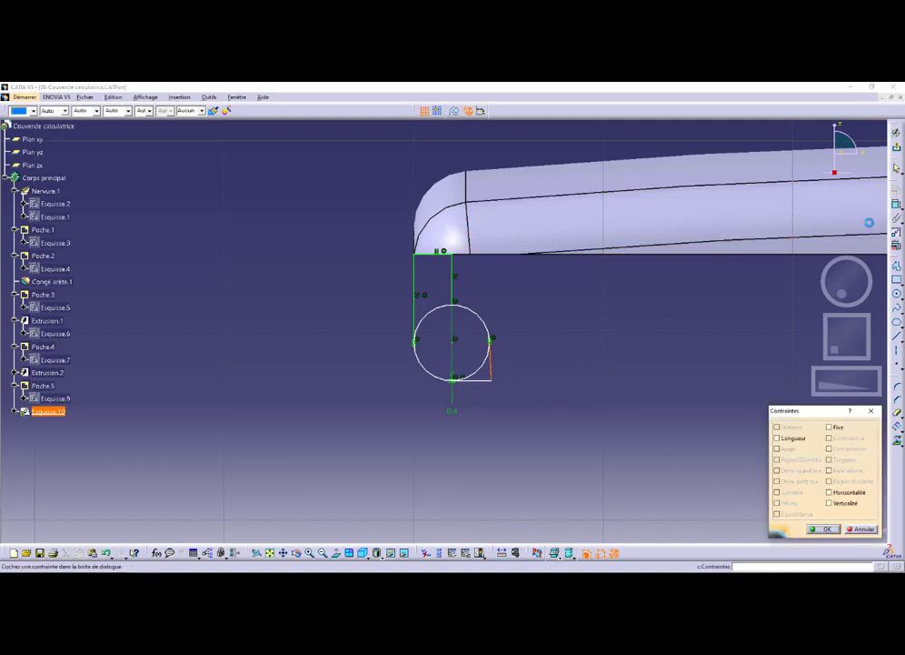
{"action": "left_click", "coordinate": [851, 528]}
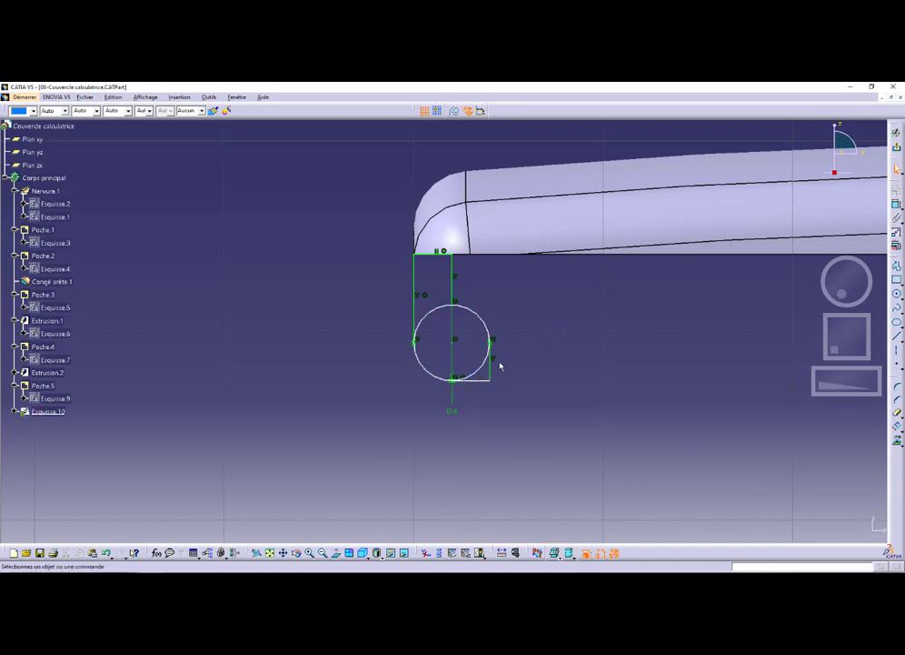
Step: Check the exercise PDF and dimension the distance from the profile's top horizontal line to the circle's centre at 4 mm
{"action": "key", "text": "alt+Tab"}
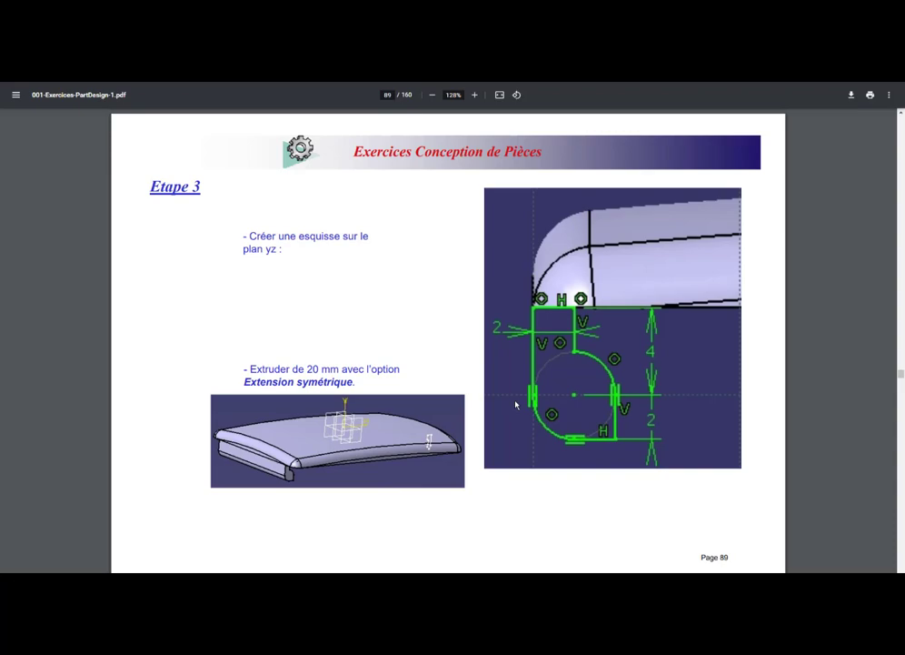
{"action": "key", "text": "alt+Tab"}
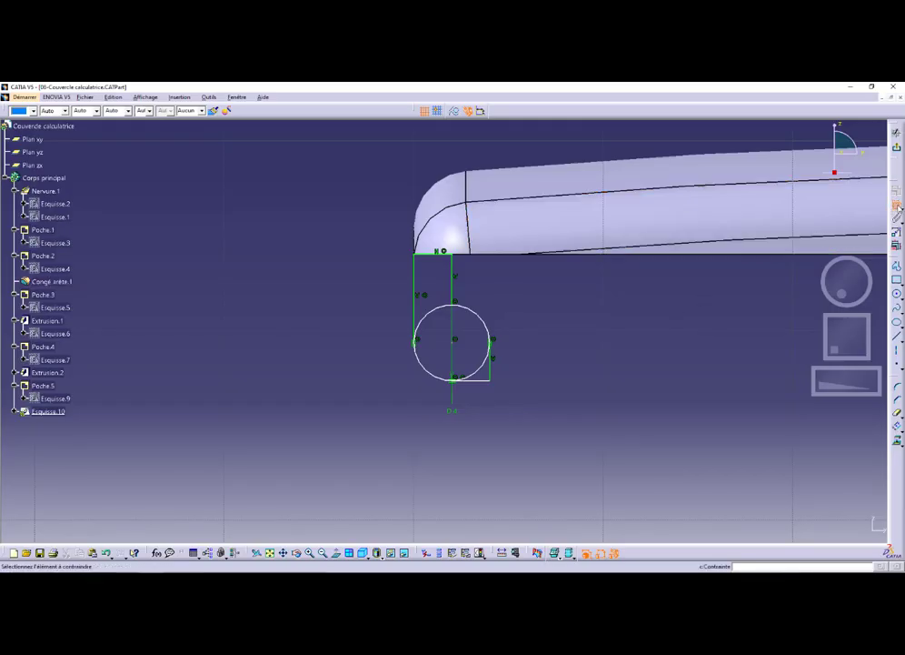
{"action": "left_click", "coordinate": [433, 257]}
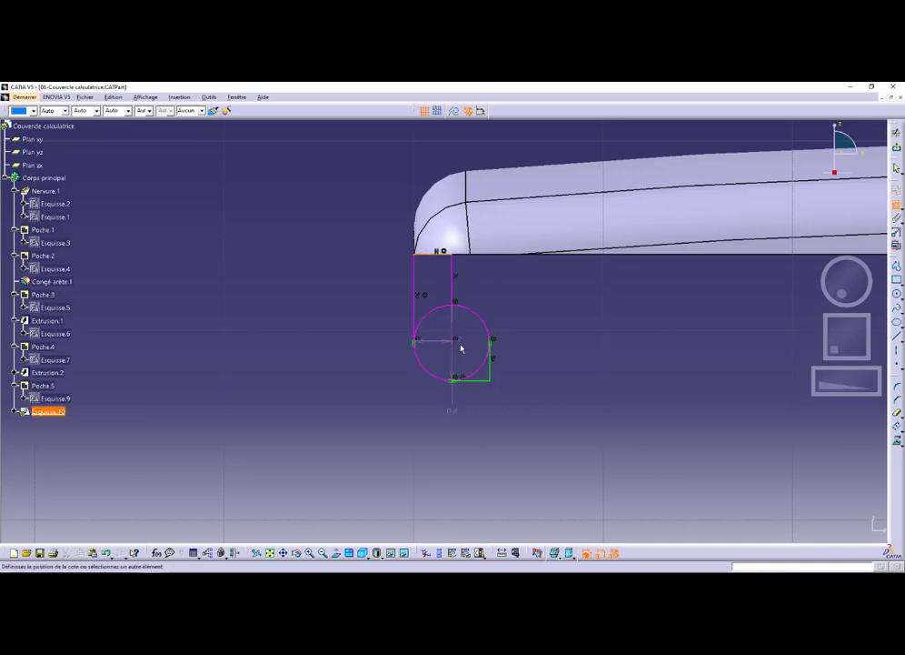
{"action": "left_click", "coordinate": [543, 337]}
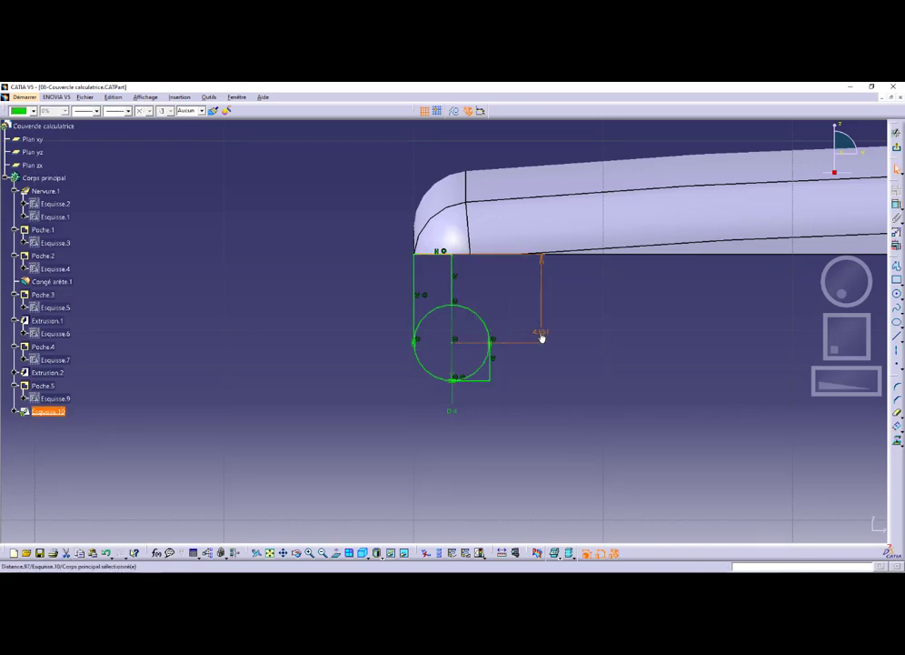
{"action": "double_click", "coordinate": [550, 335]}
{"action": "type", "text": "8"}
{"action": "key", "text": "Return"}
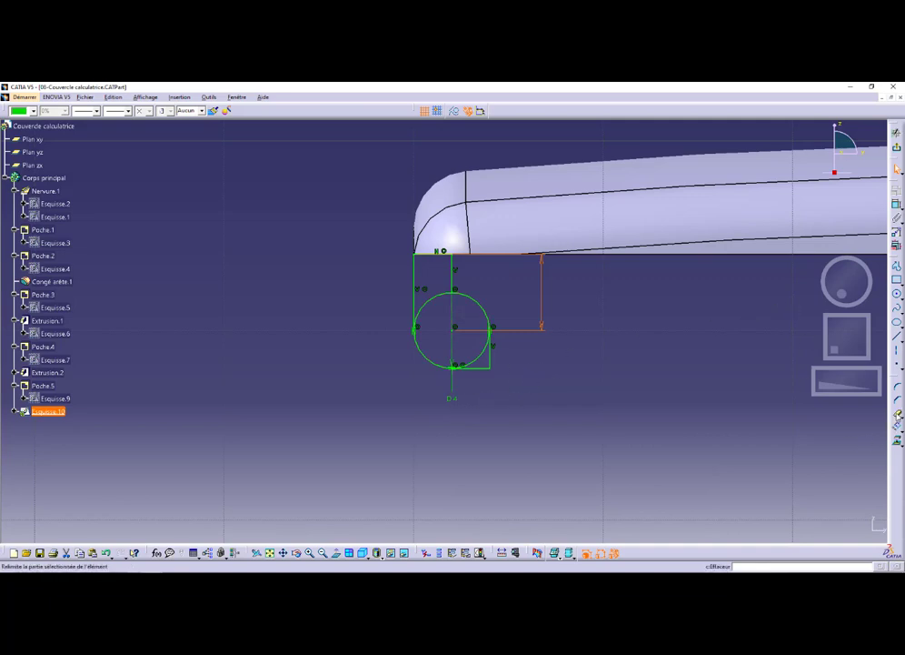
Step: Trim away the circle's lower-right and upper-left quarter arcs to leave a single closed profile outline
{"action": "left_click", "coordinate": [897, 414]}
{"action": "left_click", "coordinate": [481, 358]}
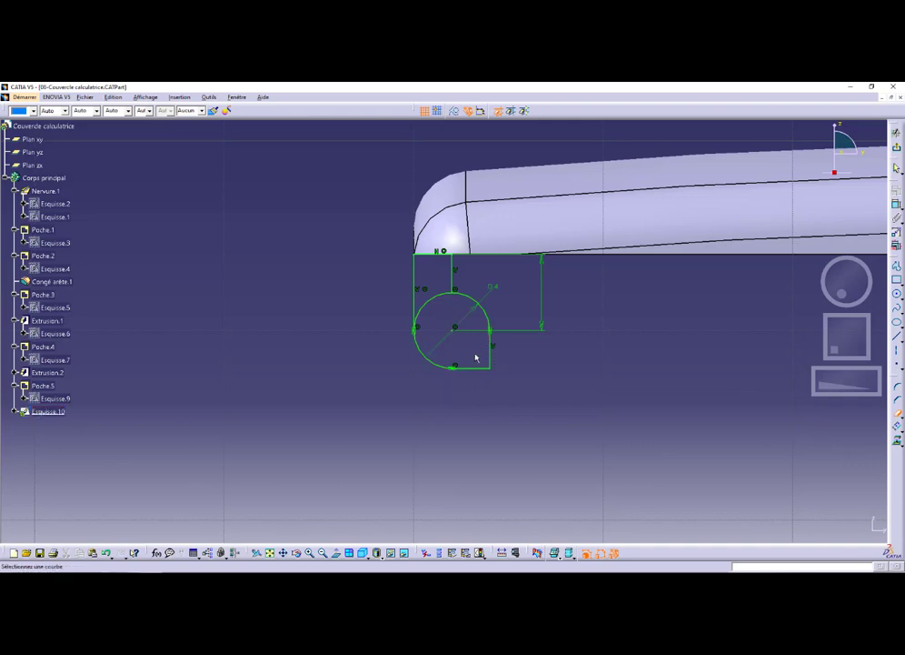
{"action": "left_click", "coordinate": [428, 303]}
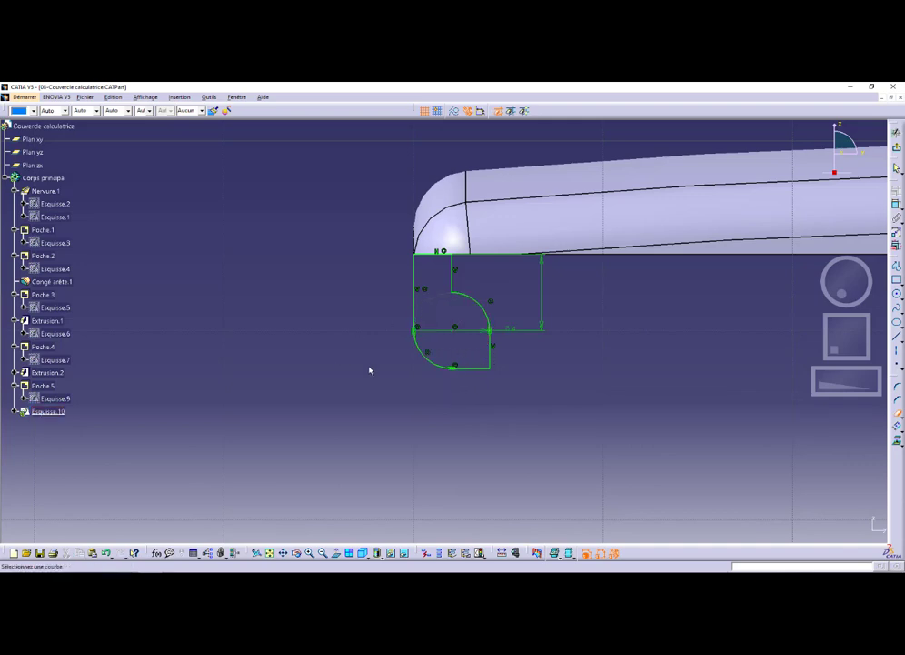
Step: Check the exercise PDF, exit the sketch and extrude the profile 20 mm with symmetric extension
{"action": "key", "text": "alt+Tab"}
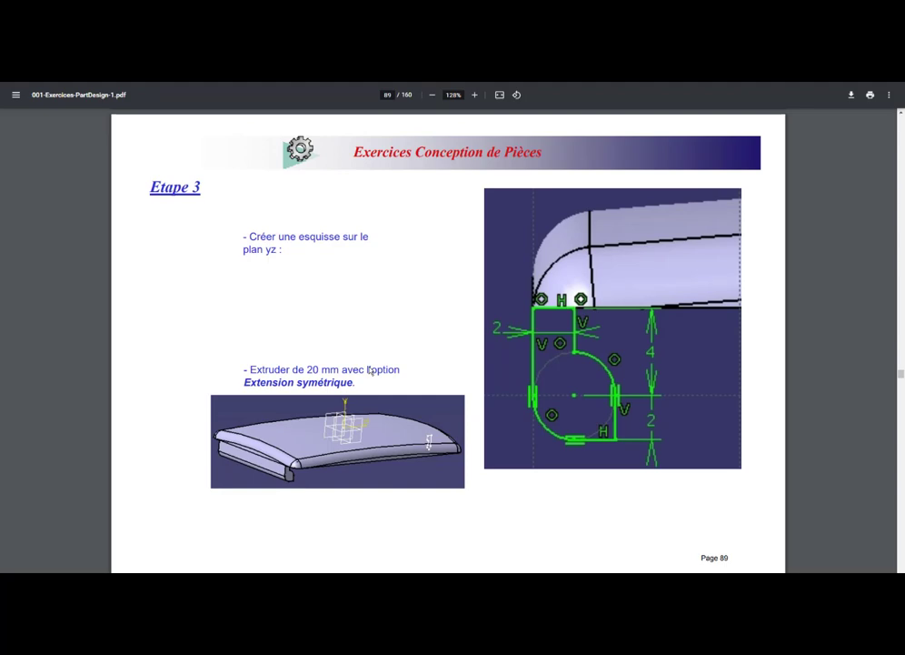
{"action": "key", "text": "alt+Tab"}
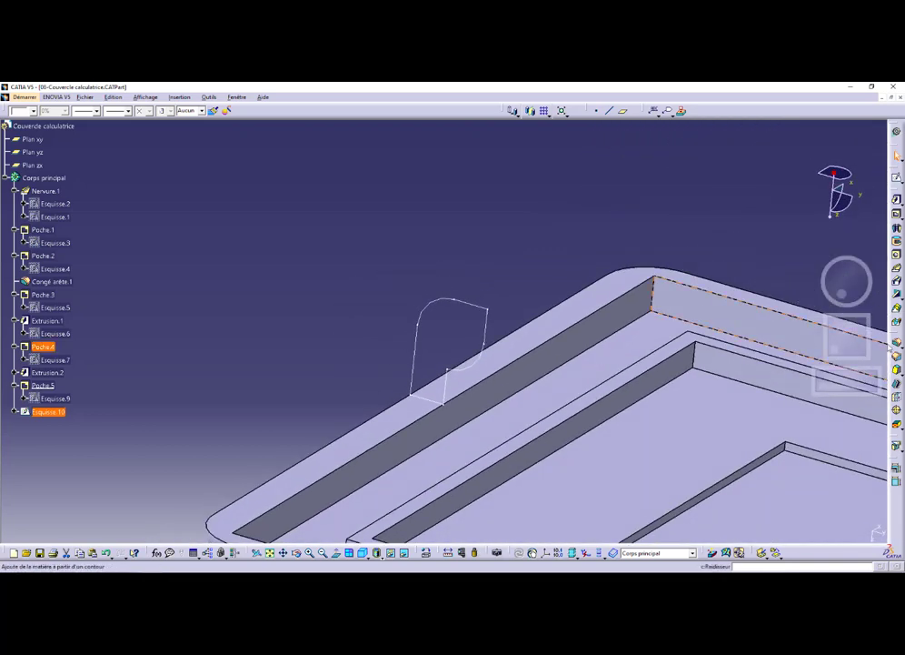
{"action": "left_click", "coordinate": [897, 199]}
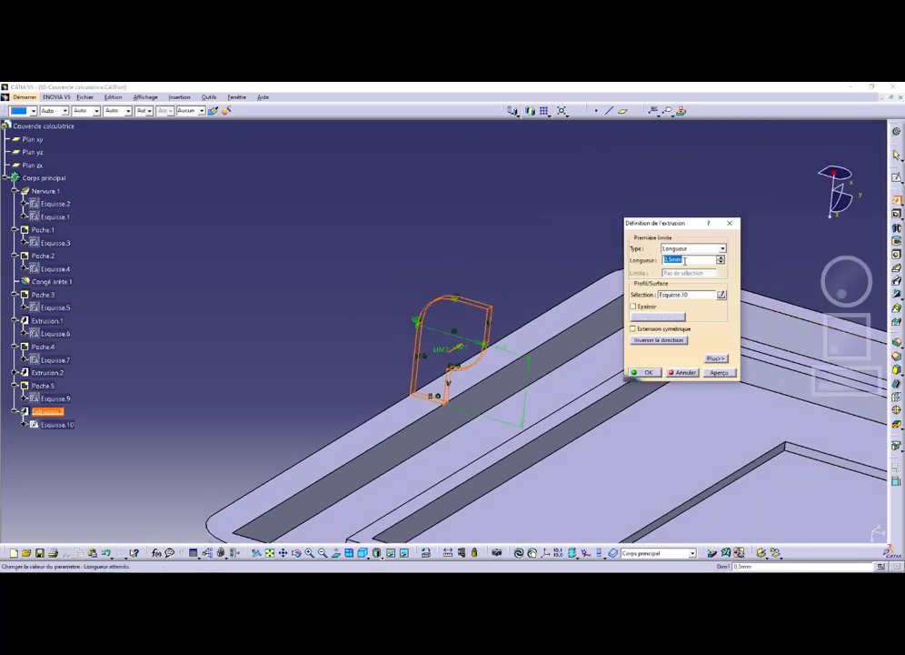
{"action": "key", "text": "BackSpace"}
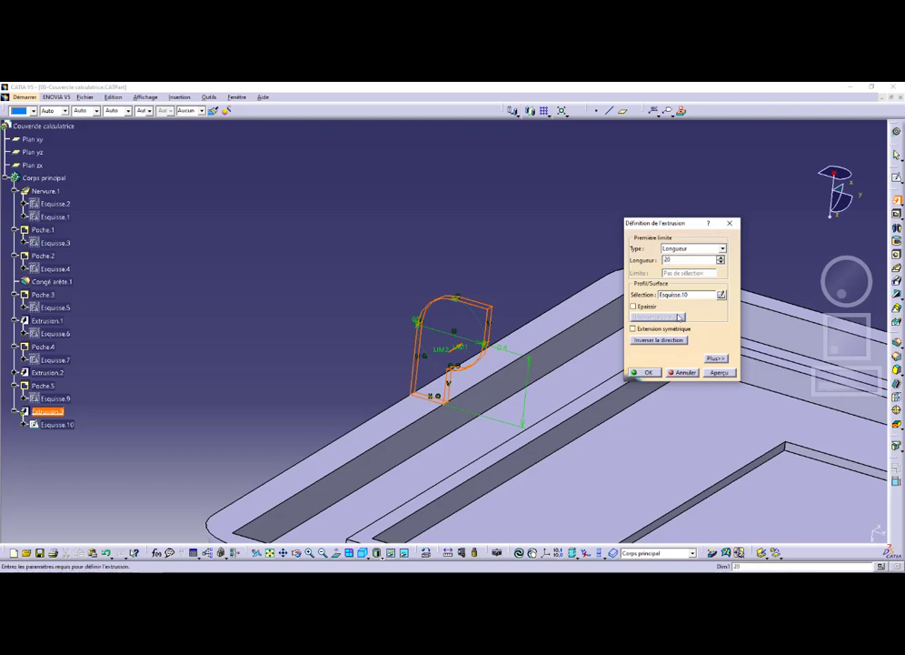
{"action": "left_click", "coordinate": [633, 329]}
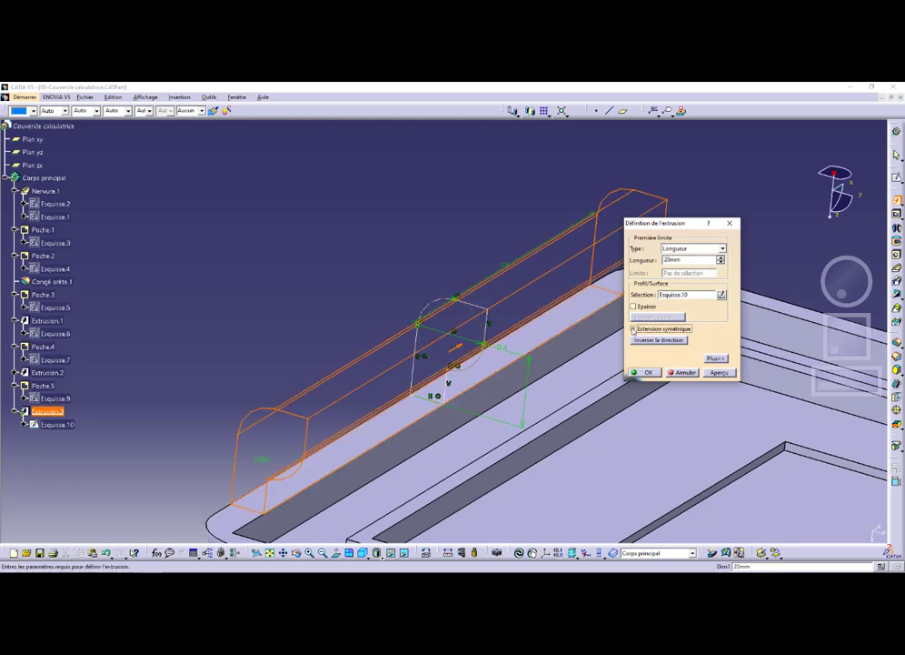
{"action": "left_click", "coordinate": [717, 373]}
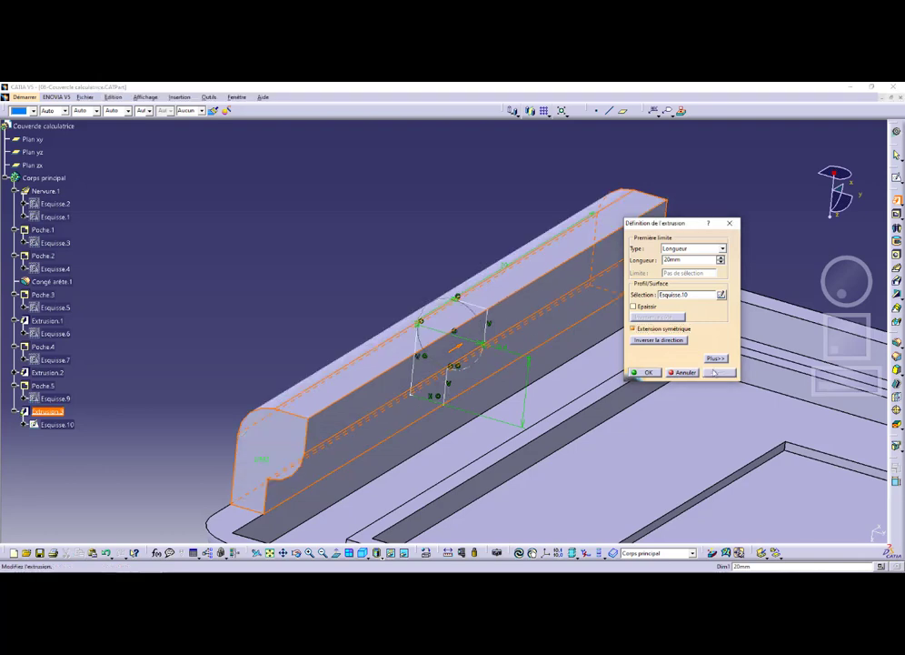
{"action": "left_click", "coordinate": [647, 373]}
{"action": "middle_click_drag", "start_coordinate": [455, 279], "coordinate": [486, 351]}
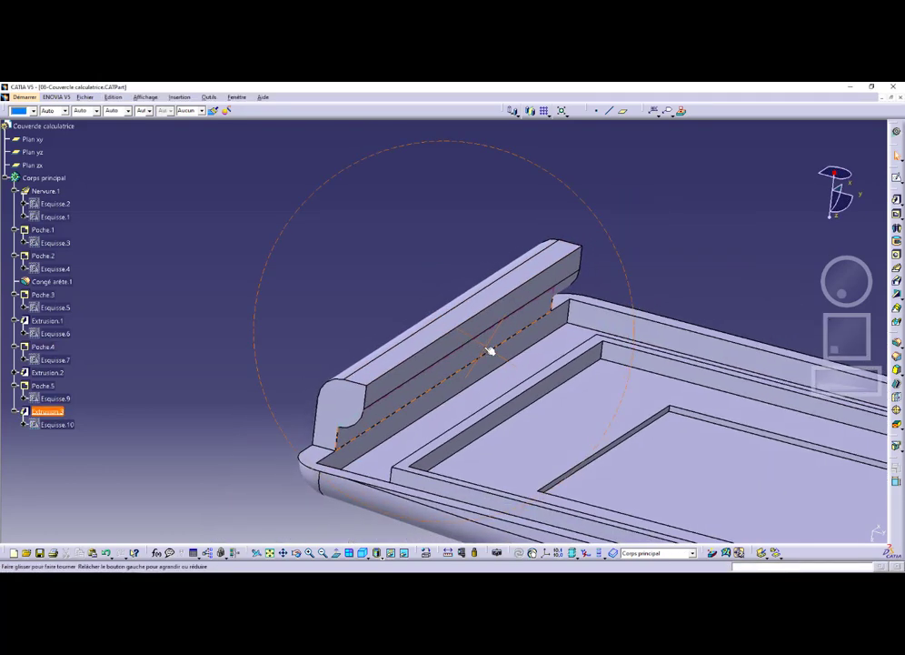
{"action": "left_click", "coordinate": [309, 351]}
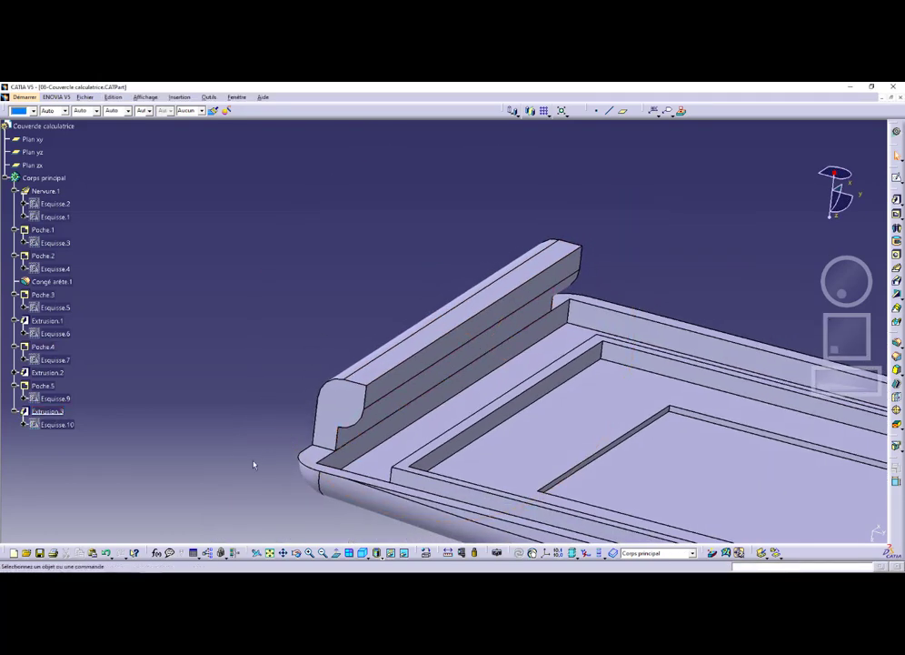
Step: Check the next Etape 3 page of the exercise PDF and open a sketch on the extruded strip's flat top face
{"action": "left_click", "coordinate": [54, 243]}
{"action": "key", "text": "alt+Tab"}
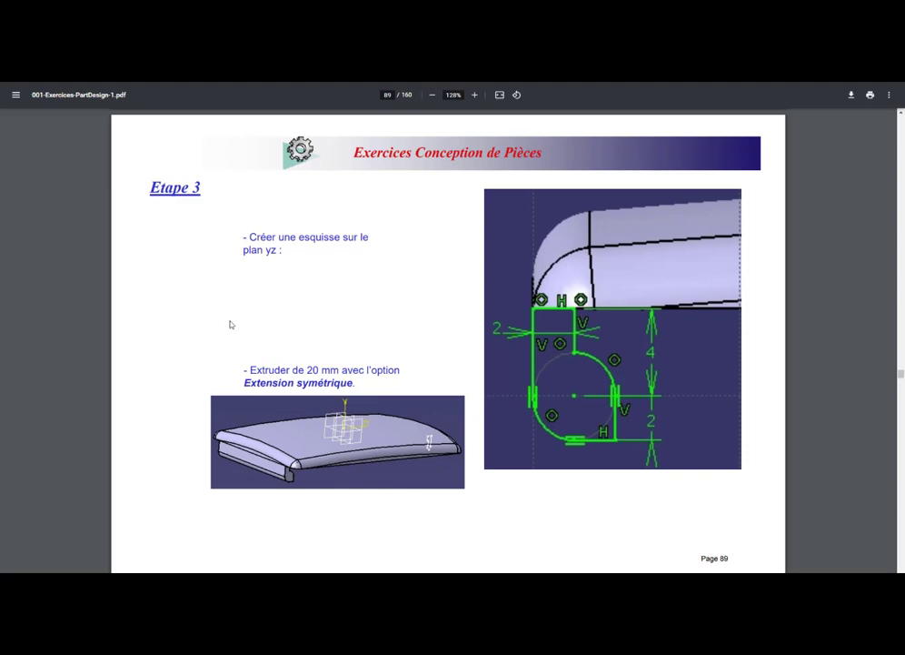
{"action": "scroll", "coordinate": [238, 327], "scroll_direction": "down", "scroll_amount": 5}
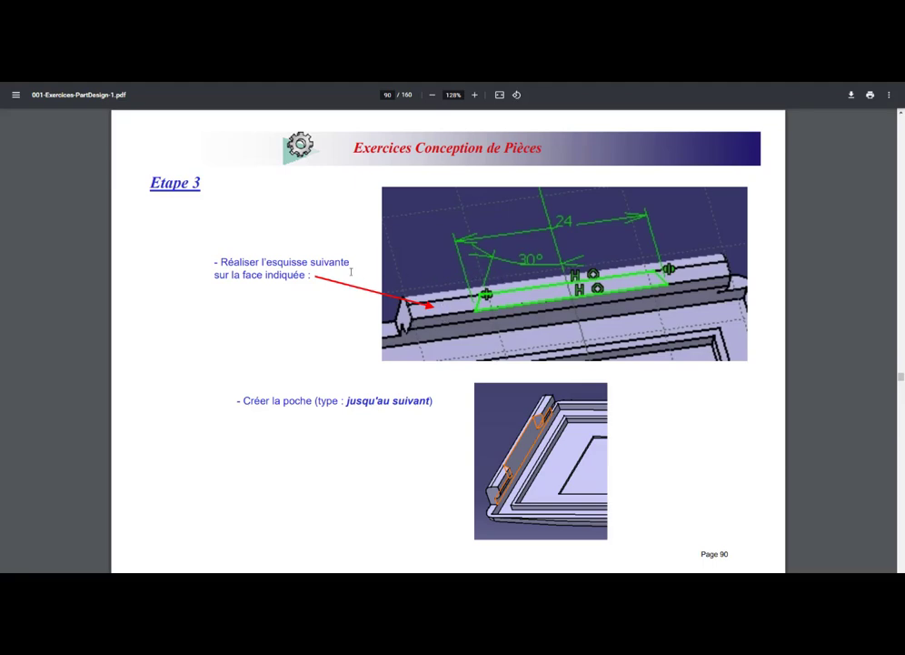
{"action": "key", "text": "alt+Tab"}
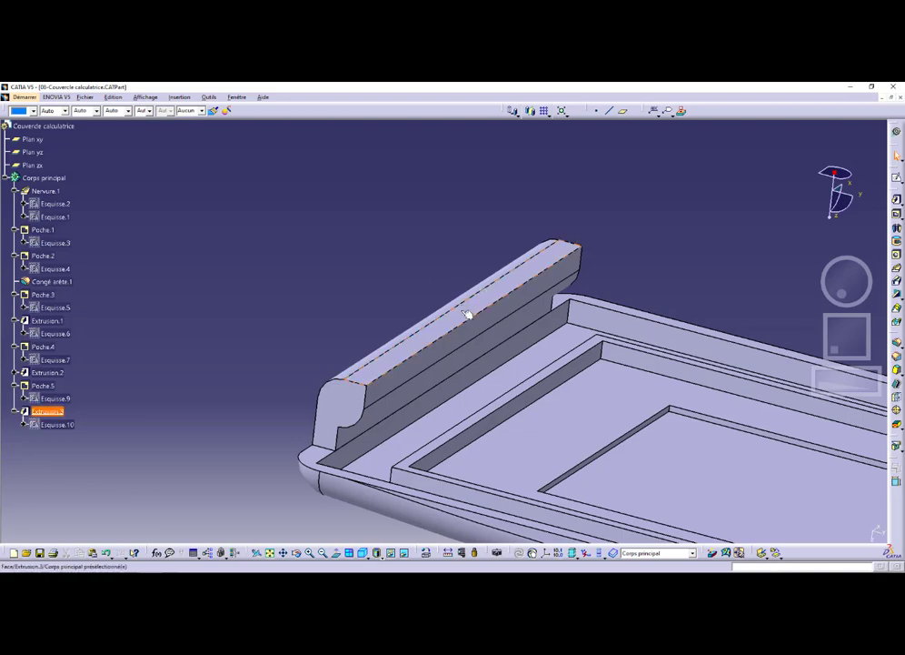
{"action": "left_click", "coordinate": [505, 309]}
{"action": "left_click", "coordinate": [896, 178]}
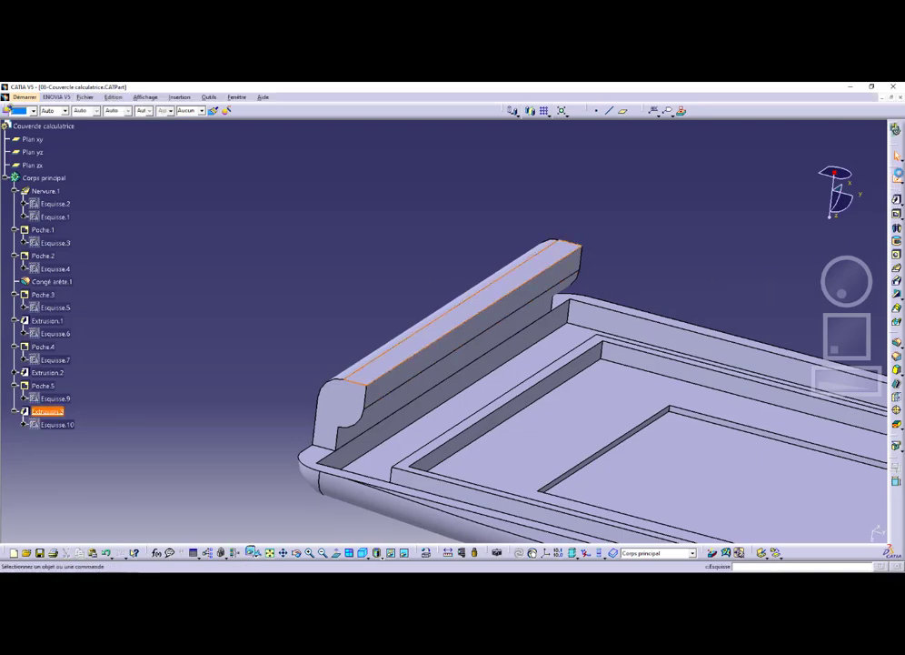
Step: Sketch a closed trapezoid over the strip with two horizontal lines and slanted ends, its longer line nearer the strip's inner edge
{"action": "left_click", "coordinate": [896, 281]}
{"action": "left_click", "coordinate": [897, 282]}
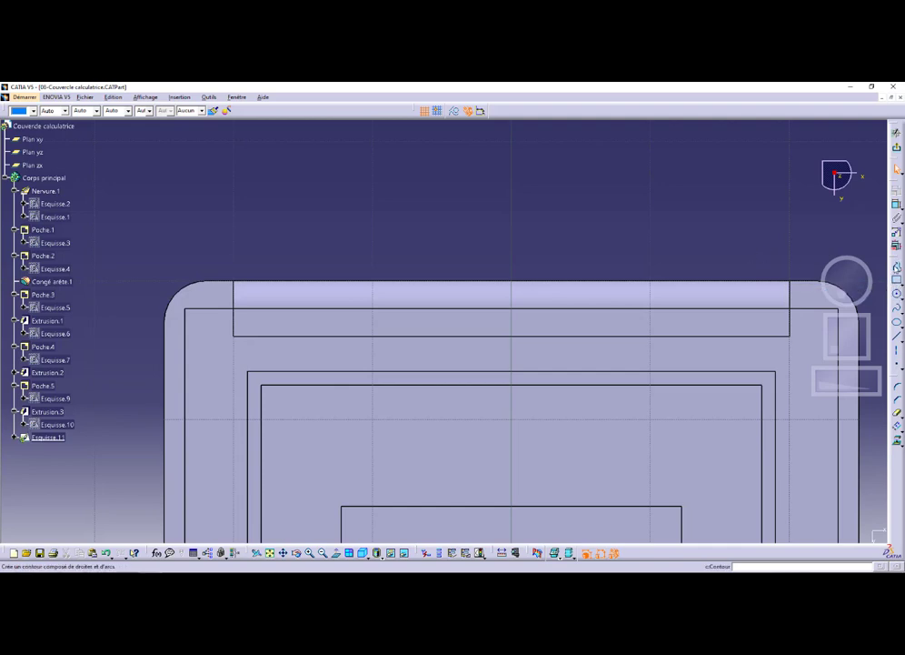
{"action": "left_click", "coordinate": [368, 331]}
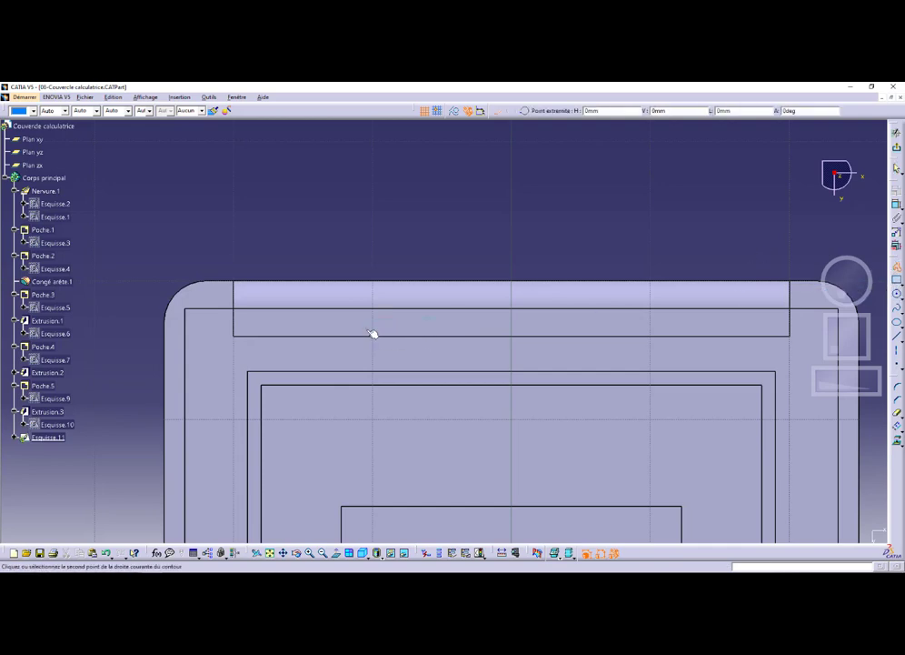
{"action": "left_click", "coordinate": [627, 303]}
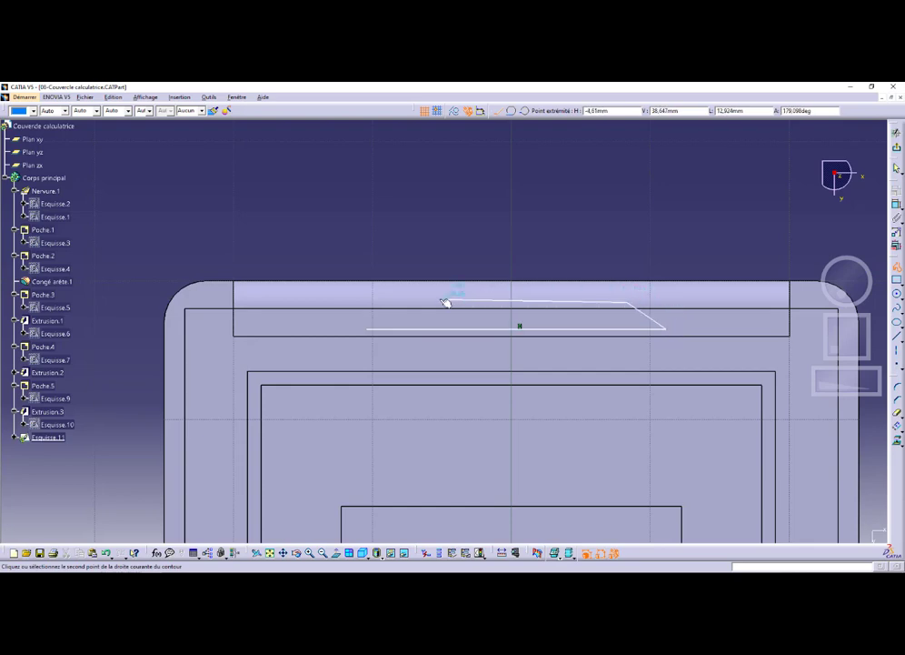
{"action": "left_click", "coordinate": [413, 304]}
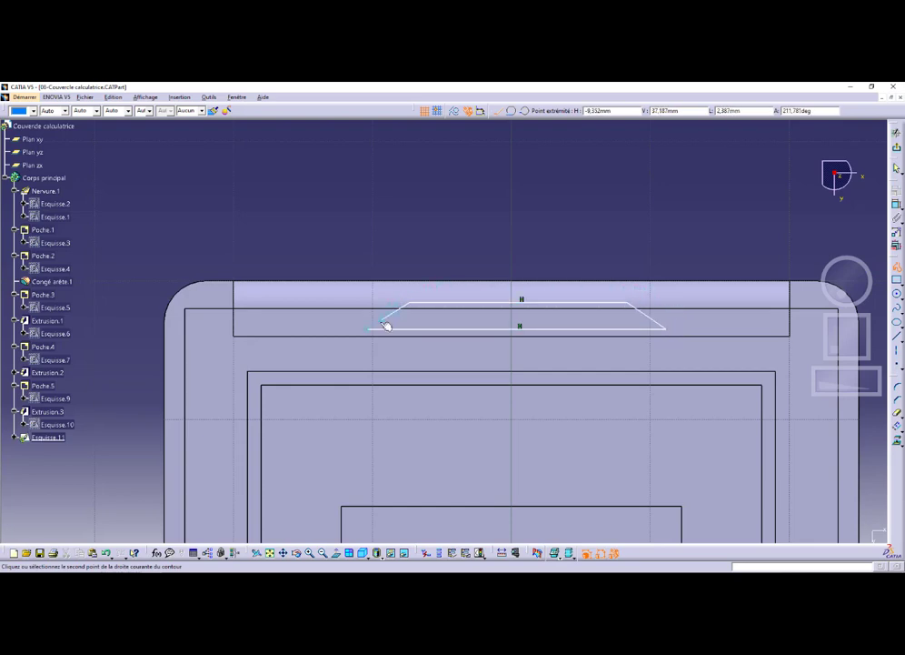
{"action": "left_click", "coordinate": [365, 328]}
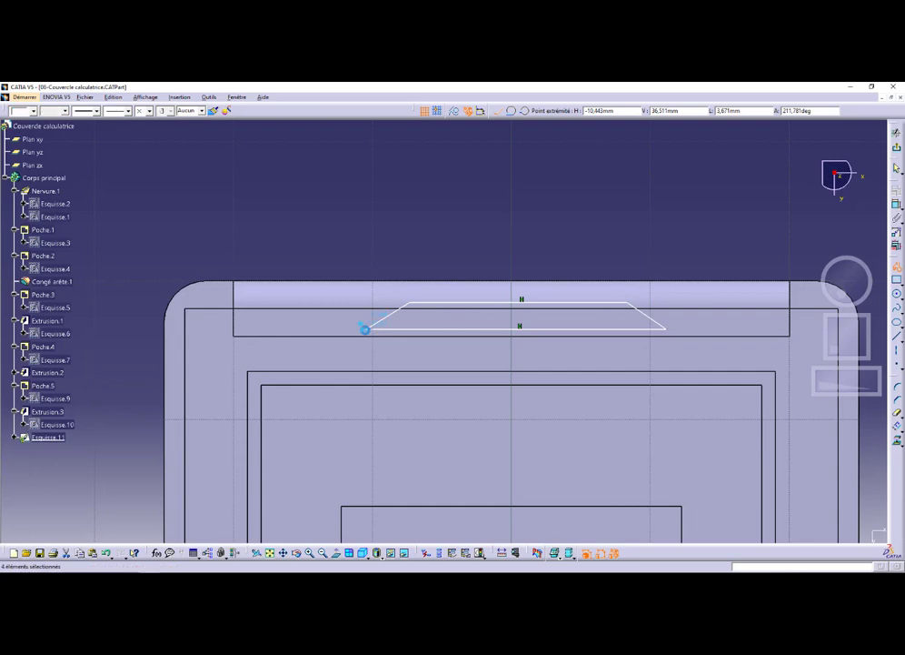
{"action": "left_click", "coordinate": [356, 160]}
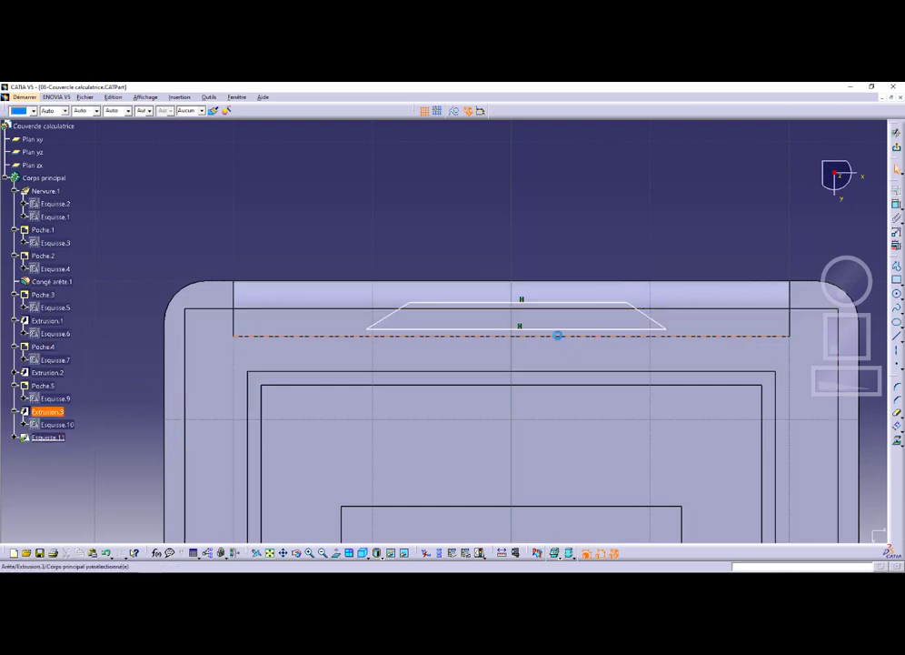
Step: Make the trapezoid's two horizontal lines coincident with the two long edges of the strip's flat face
{"action": "left_click", "coordinate": [563, 335]}
{"action": "left_click", "coordinate": [897, 413]}
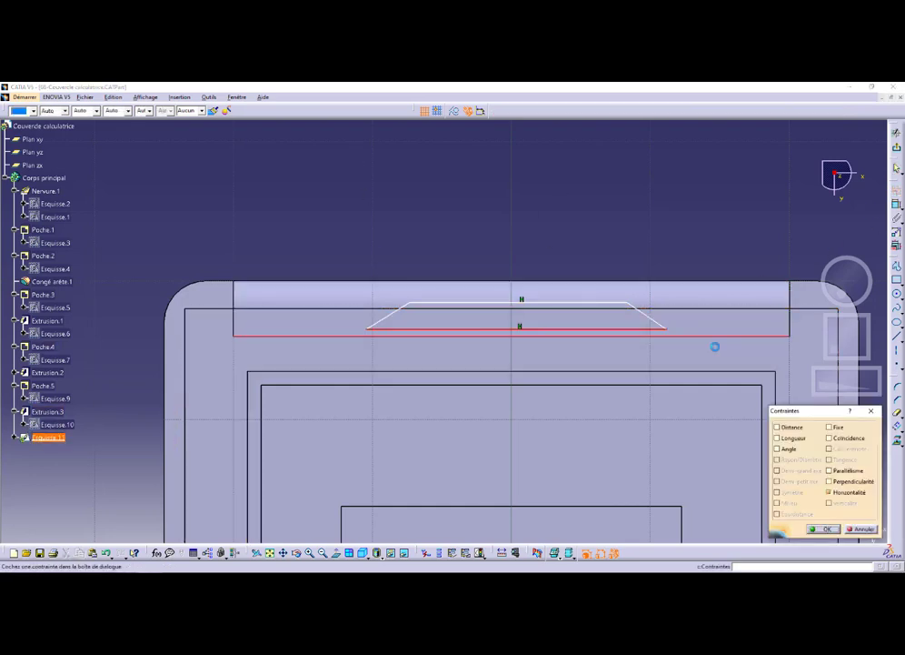
{"action": "left_click", "coordinate": [823, 528]}
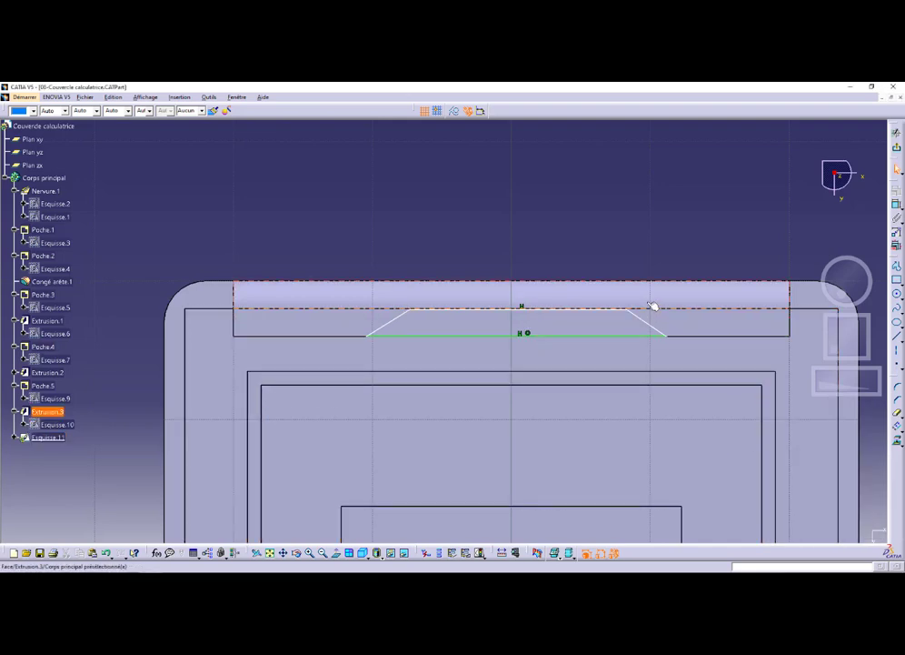
{"action": "left_click", "coordinate": [600, 309]}
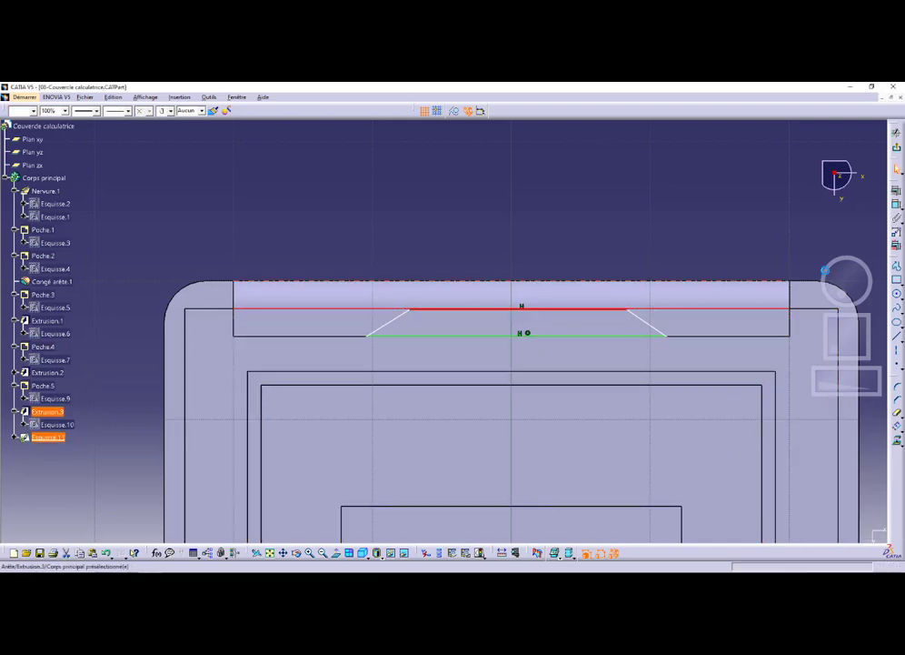
{"action": "left_click", "coordinate": [897, 414]}
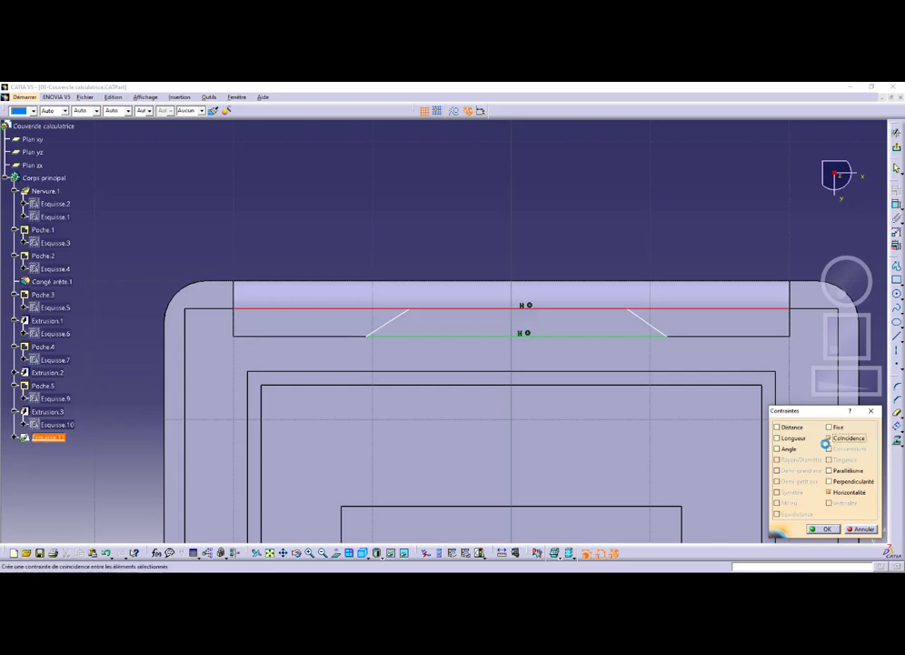
{"action": "left_click", "coordinate": [822, 528]}
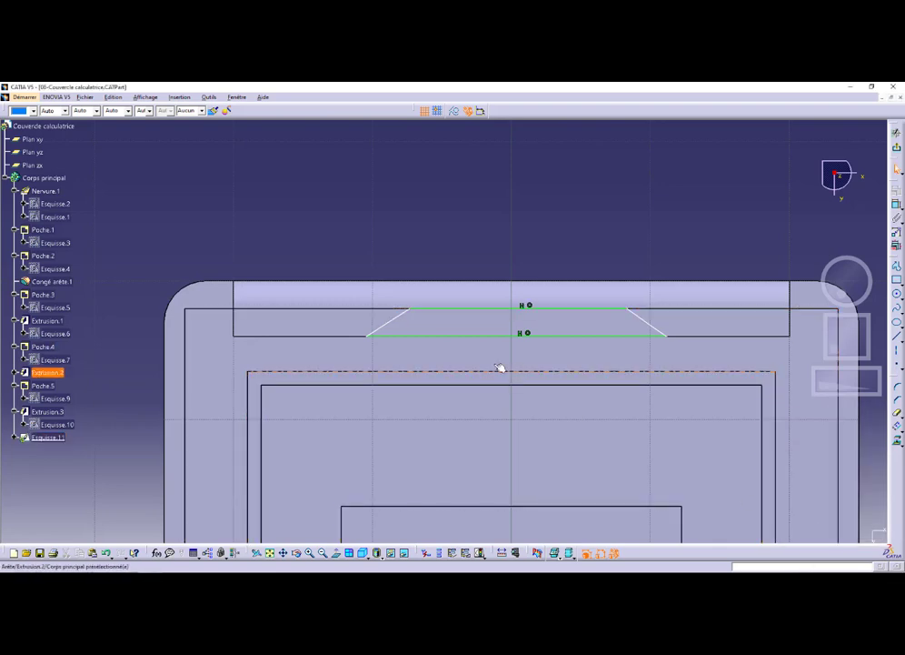
Step: Constrain the trapezoid's two slanted sides to be symmetric about the sketch's vertical axis
{"action": "left_click", "coordinate": [401, 324]}
{"action": "left_click", "coordinate": [649, 324], "text": "ctrl"}
{"action": "middle_click_drag", "start_coordinate": [540, 352], "coordinate": [481, 390]}
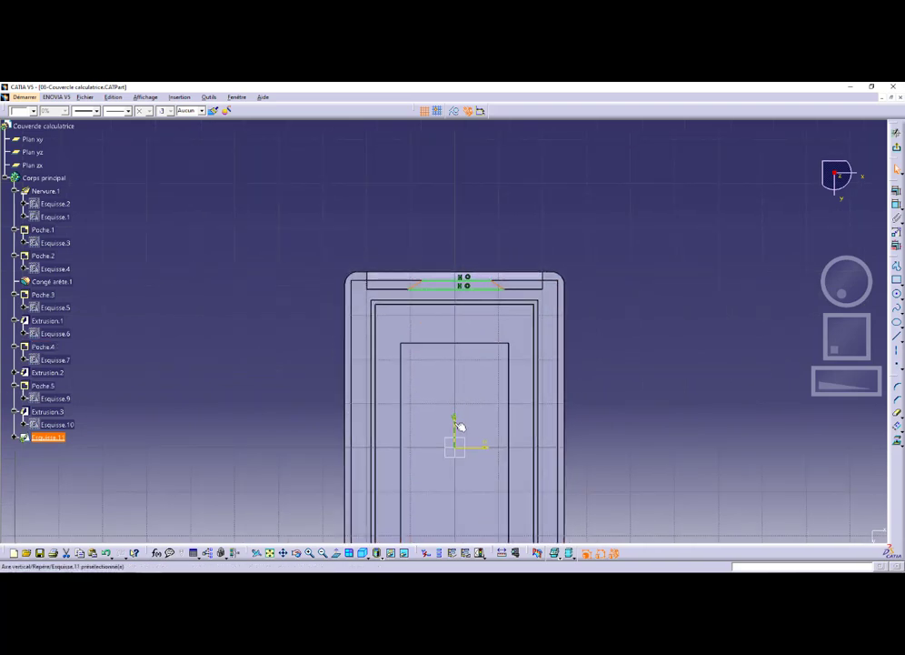
{"action": "left_click", "coordinate": [455, 423], "text": "ctrl"}
{"action": "left_click", "coordinate": [896, 264]}
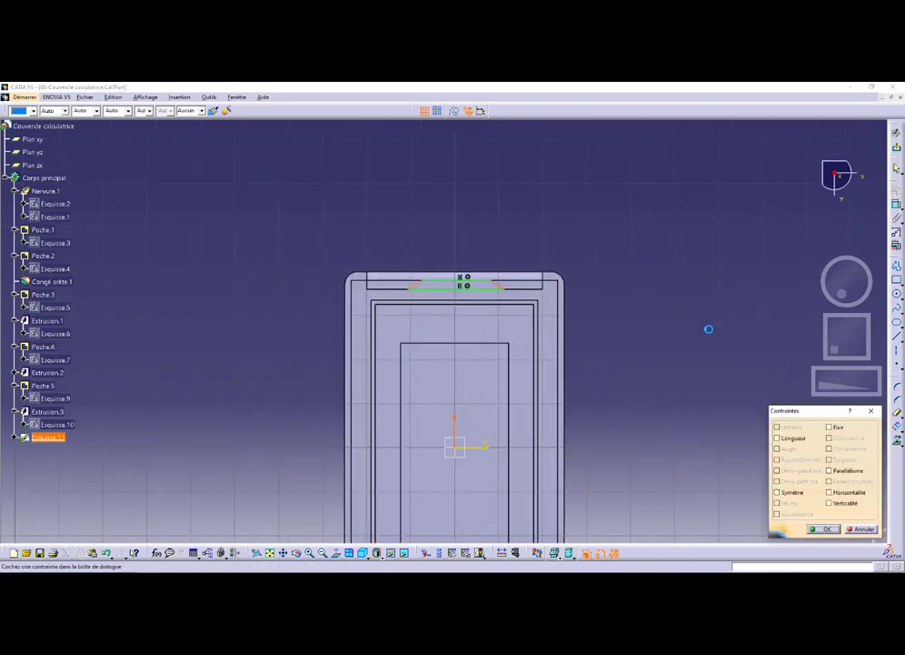
{"action": "left_click", "coordinate": [776, 492]}
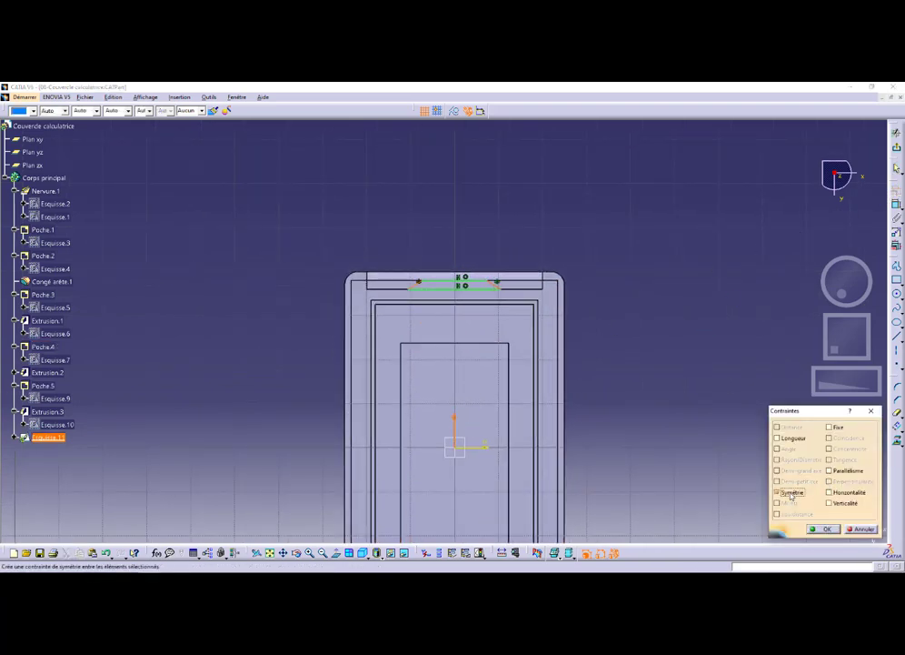
{"action": "left_click", "coordinate": [826, 528]}
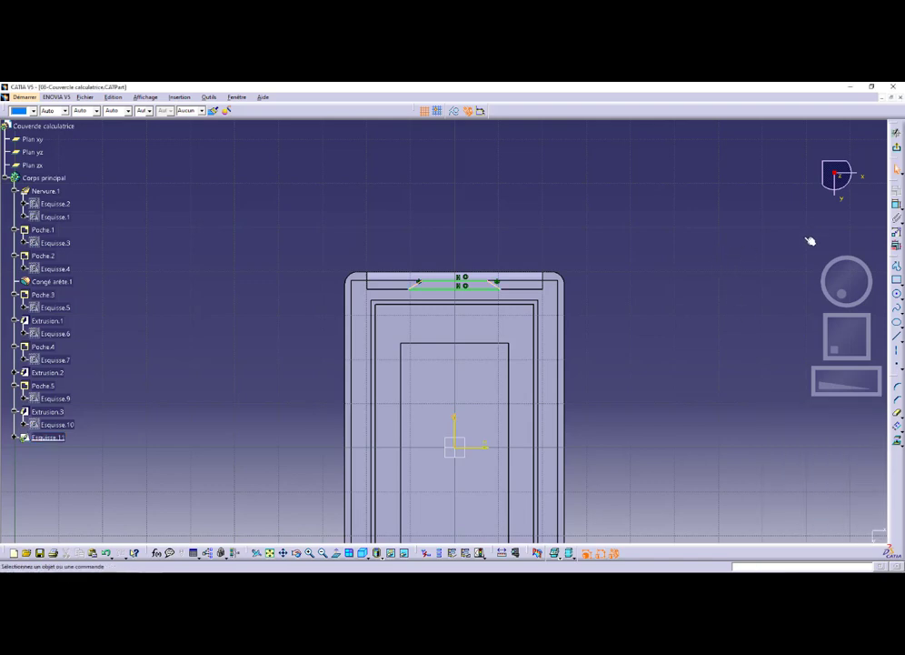
Step: Dimension the trapezoid's longer horizontal line at 24 mm and check it against the exercise PDF
{"action": "left_click", "coordinate": [897, 205]}
{"action": "left_click", "coordinate": [448, 288]}
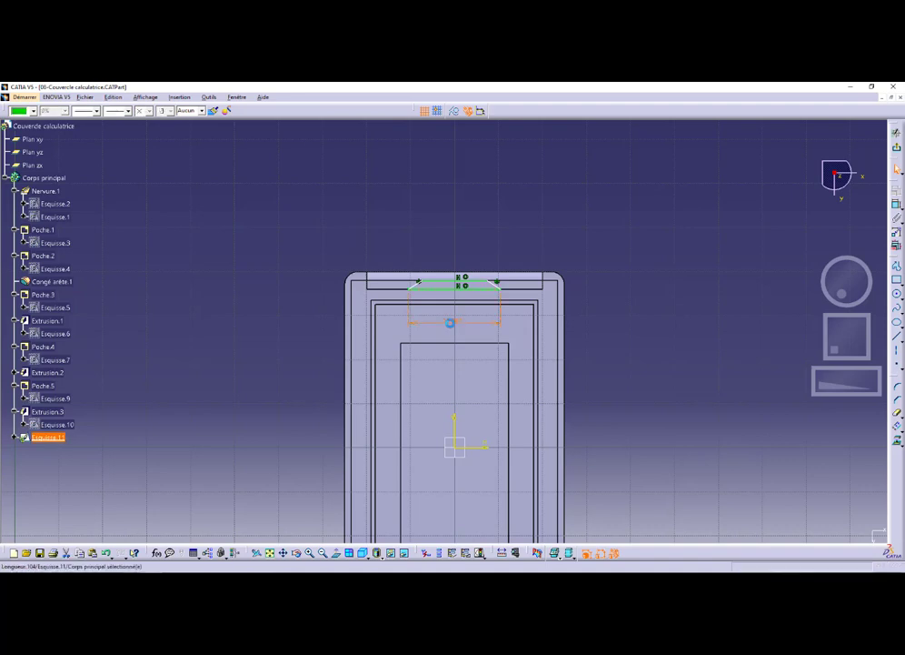
{"action": "double_click", "coordinate": [451, 327]}
{"action": "type", "text": "25"}
{"action": "key", "text": "Return"}
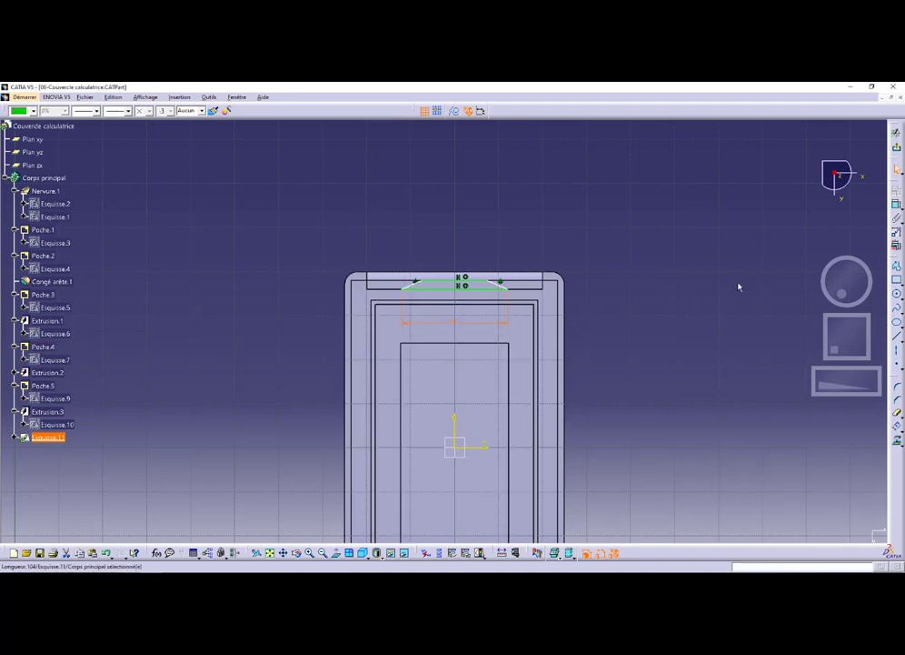
{"action": "key", "text": "alt+Tab"}
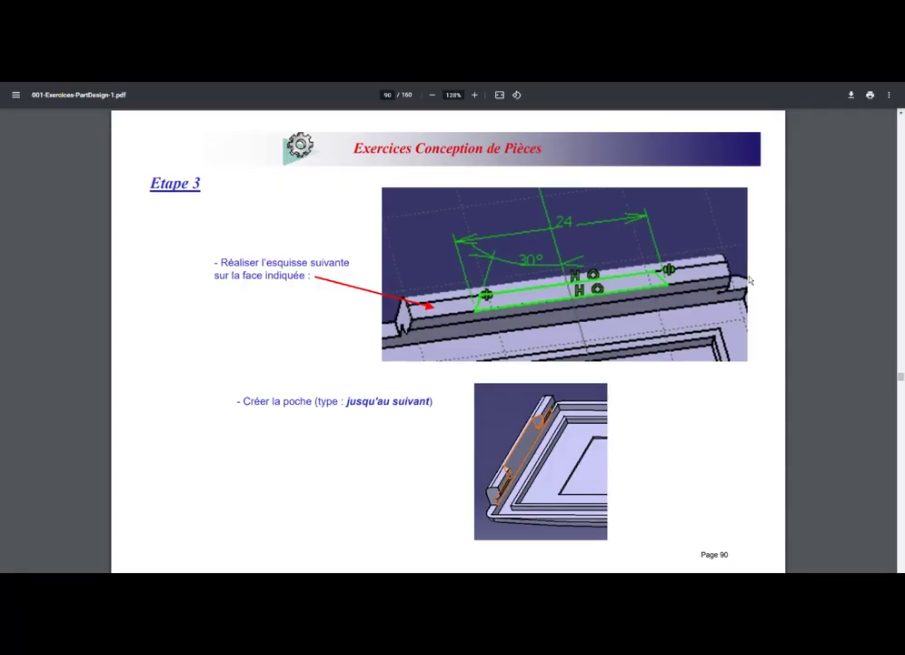
{"action": "key", "text": "alt+Tab"}
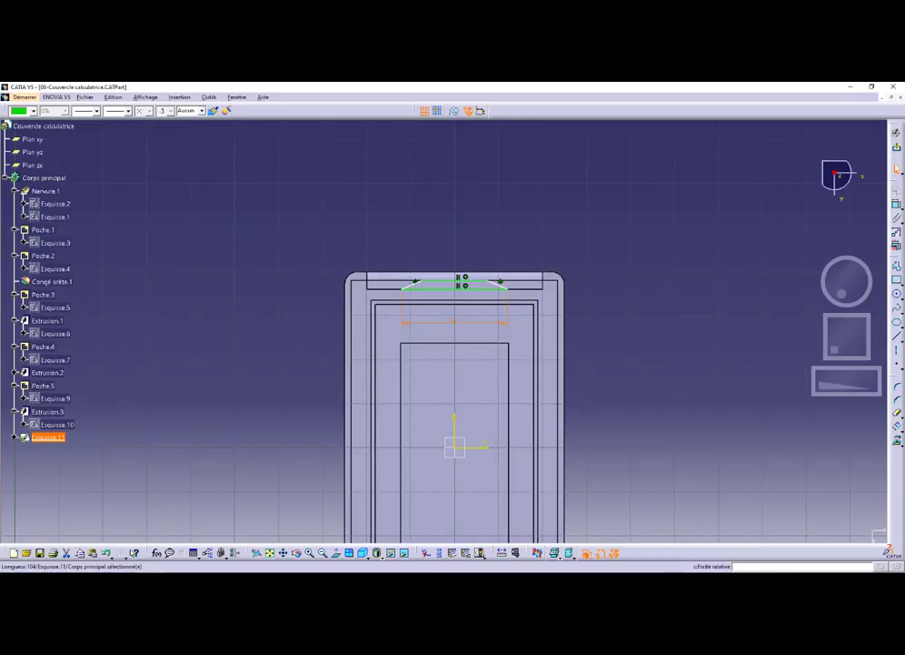
Step: Dimension the angle between the left slanted side and the sketch's vertical axis at 30°
{"action": "left_click", "coordinate": [896, 204]}
{"action": "left_click", "coordinate": [418, 286]}
{"action": "left_click", "coordinate": [459, 434]}
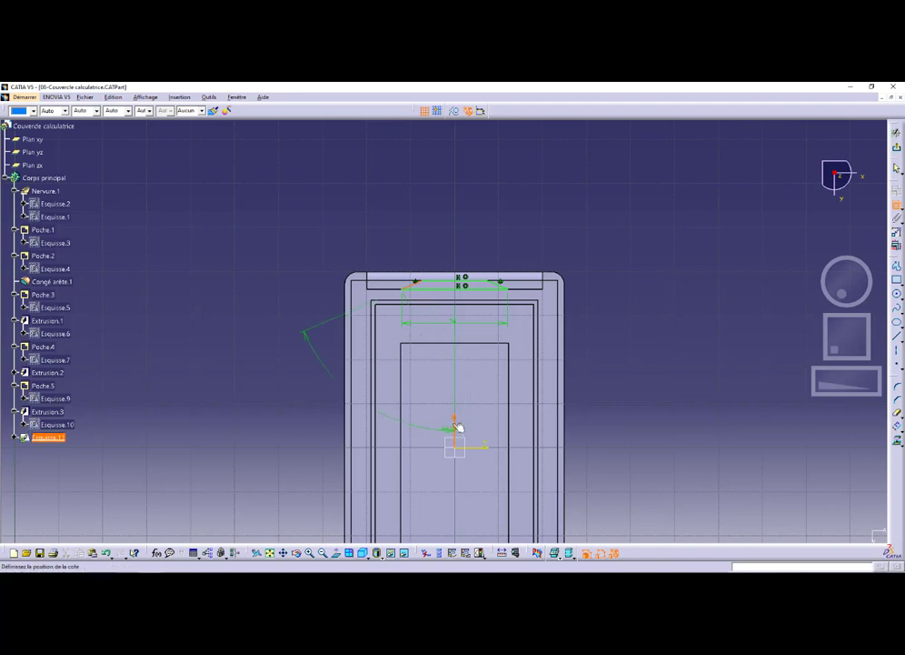
{"action": "left_click", "coordinate": [421, 366]}
{"action": "double_click", "coordinate": [421, 365]}
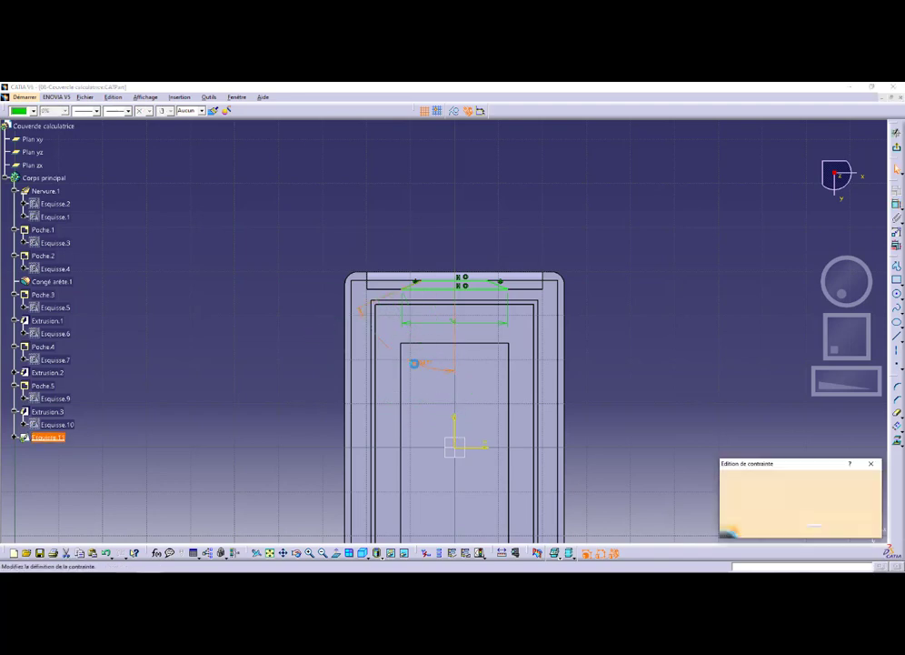
{"action": "key", "text": "Return"}
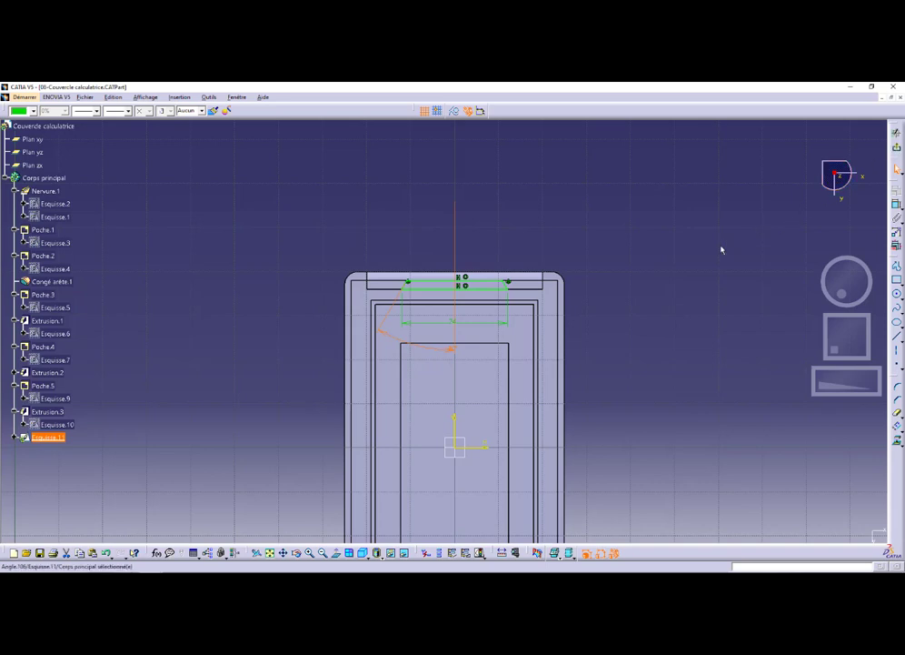
Step: Reposition the angle dimension above the profile and the length dimension just beneath the trapezoid
{"action": "mouse_move", "coordinate": [664, 289]}
{"action": "middle_mouse_down", "text": "ctrl"}
{"action": "mouse_move", "coordinate": [627, 233]}
{"action": "mouse_move", "coordinate": [626, 276]}
{"action": "middle_mouse_up", "text": "ctrl"}
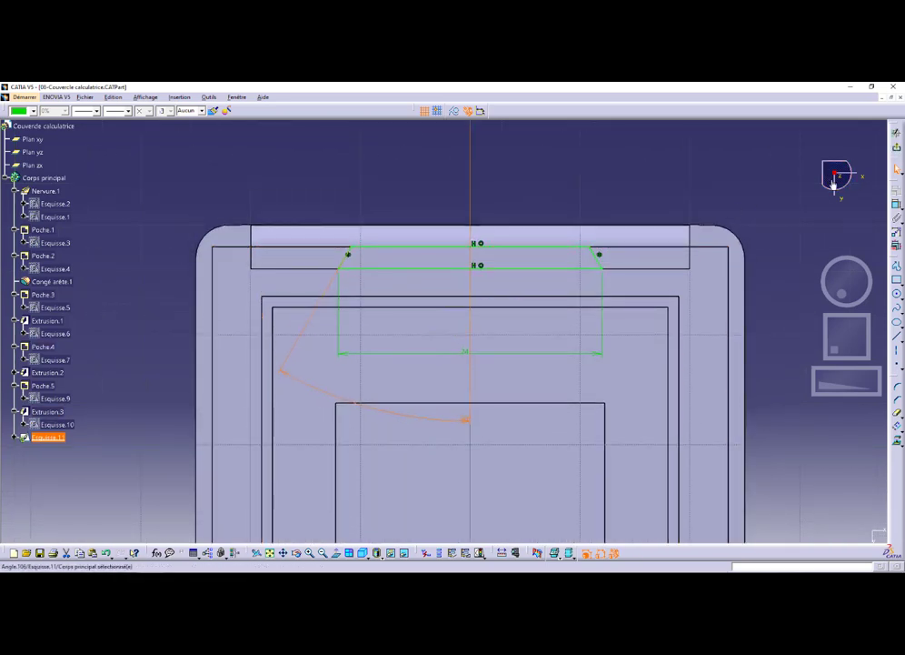
{"action": "left_click_drag", "start_coordinate": [466, 421], "coordinate": [426, 196]}
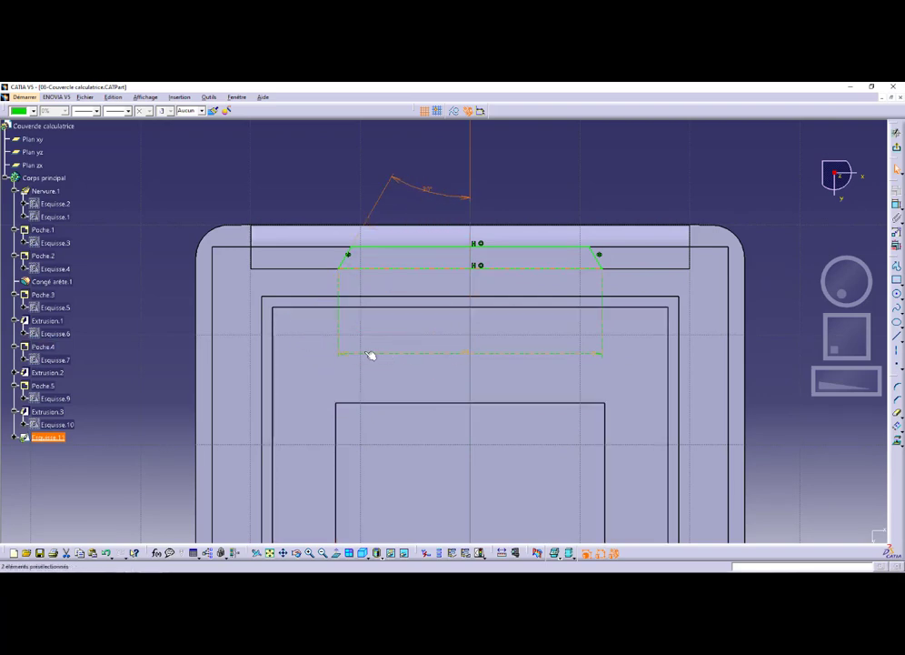
{"action": "left_click_drag", "start_coordinate": [348, 355], "coordinate": [371, 287]}
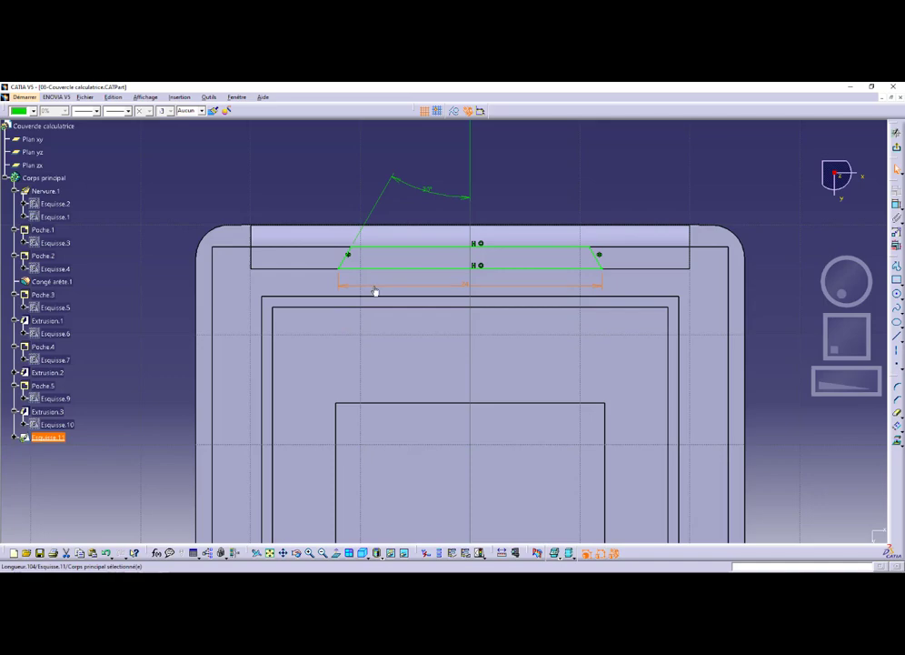
Step: Exit the sketch and cut the trapezoid through the strip as a pocket of type Jusqu'au suivant
{"action": "left_click", "coordinate": [896, 132]}
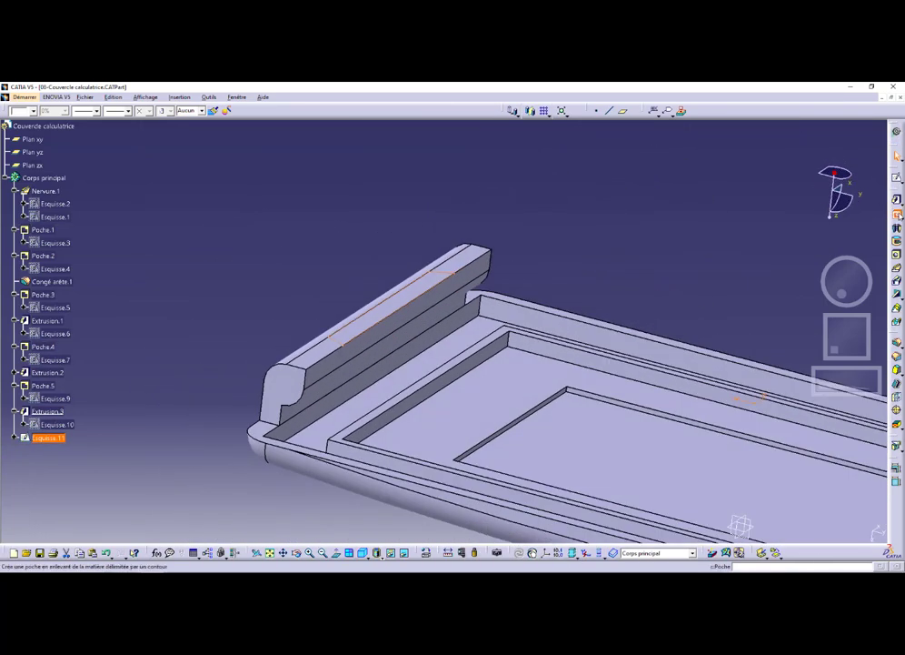
{"action": "left_click", "coordinate": [897, 213]}
{"action": "left_click", "coordinate": [696, 248]}
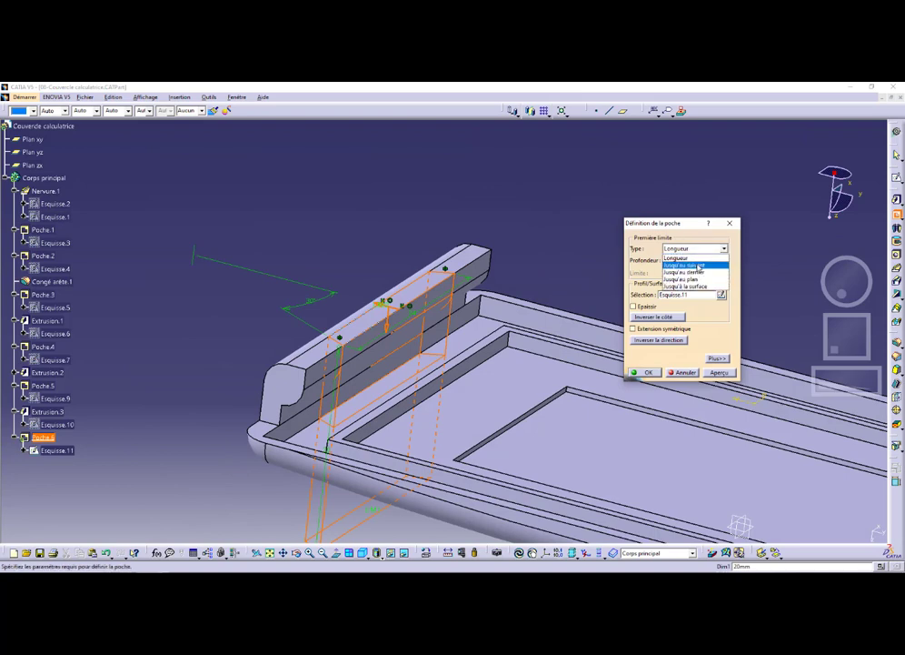
{"action": "left_click", "coordinate": [699, 266]}
{"action": "left_click", "coordinate": [648, 373]}
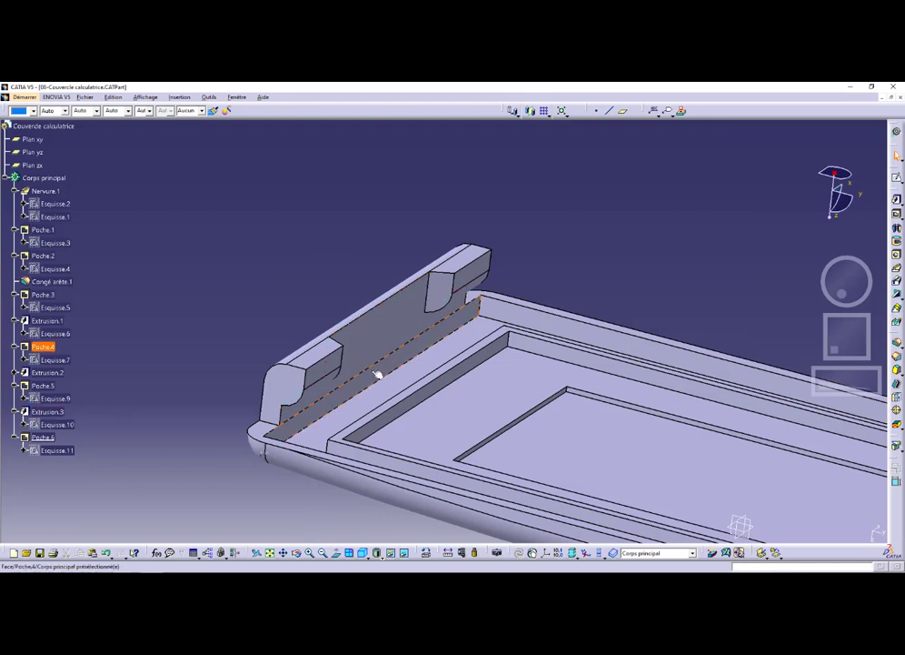
Step: Read the following Etape 3 page of the exercise PDF for the concentric hole and its mirror instructions
{"action": "key", "text": "alt+Tab"}
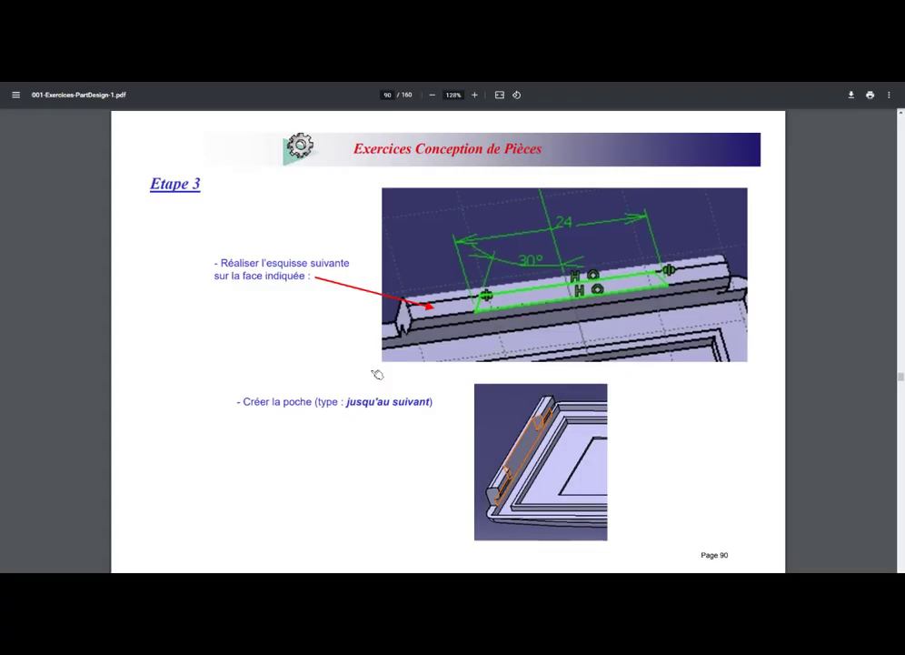
{"action": "key", "text": "Right"}
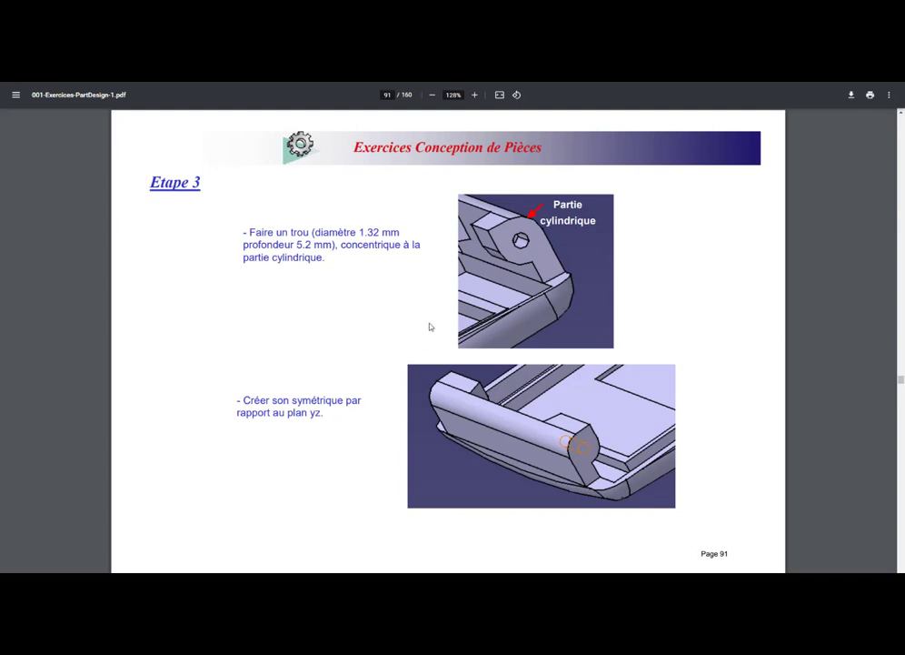
{"action": "key", "text": "alt+Tab"}
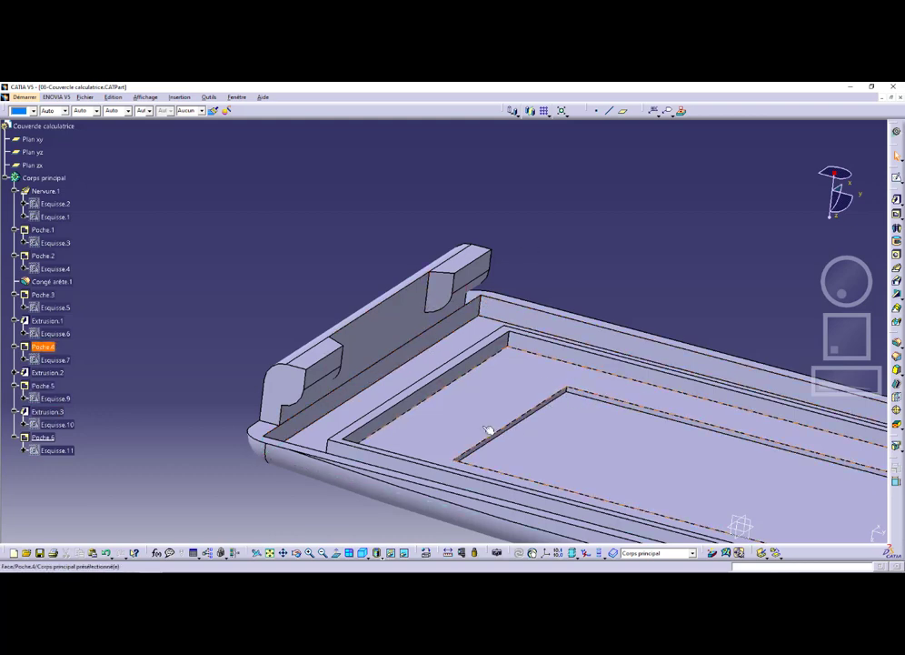
Step: Start a blind hole on the strip's end face, concentric with its cylindrical edge, and set the diameter to 1.32 mm
{"action": "left_click", "coordinate": [279, 369]}
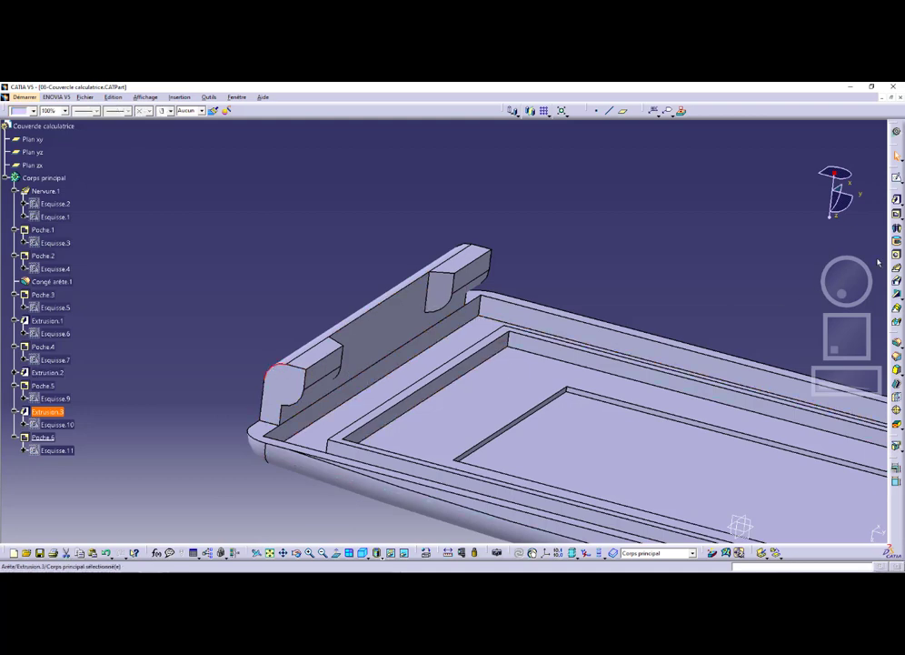
{"action": "left_click", "coordinate": [286, 381]}
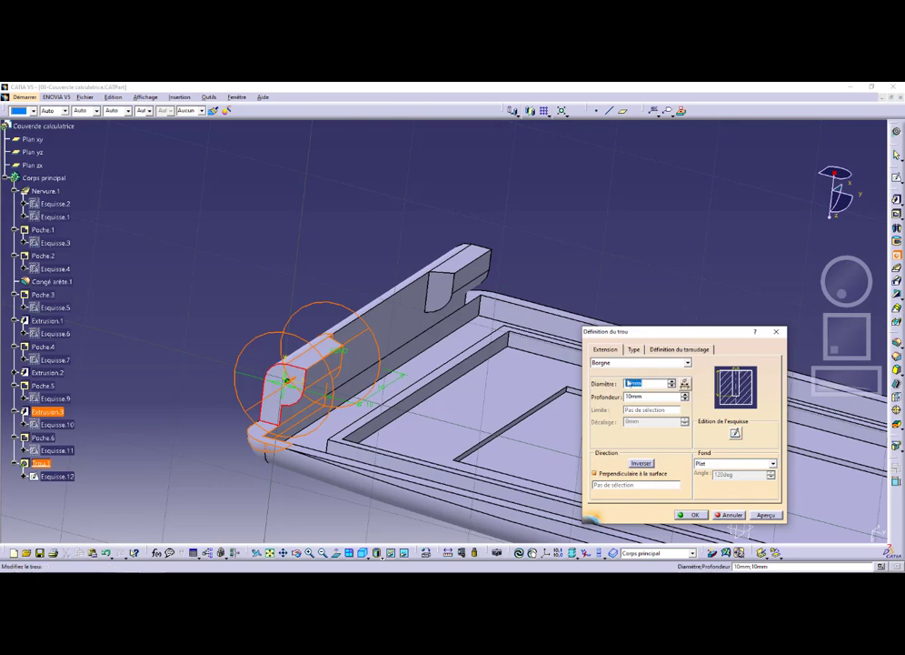
{"action": "type", "text": "1.32"}
{"action": "key", "text": "BackSpace"}
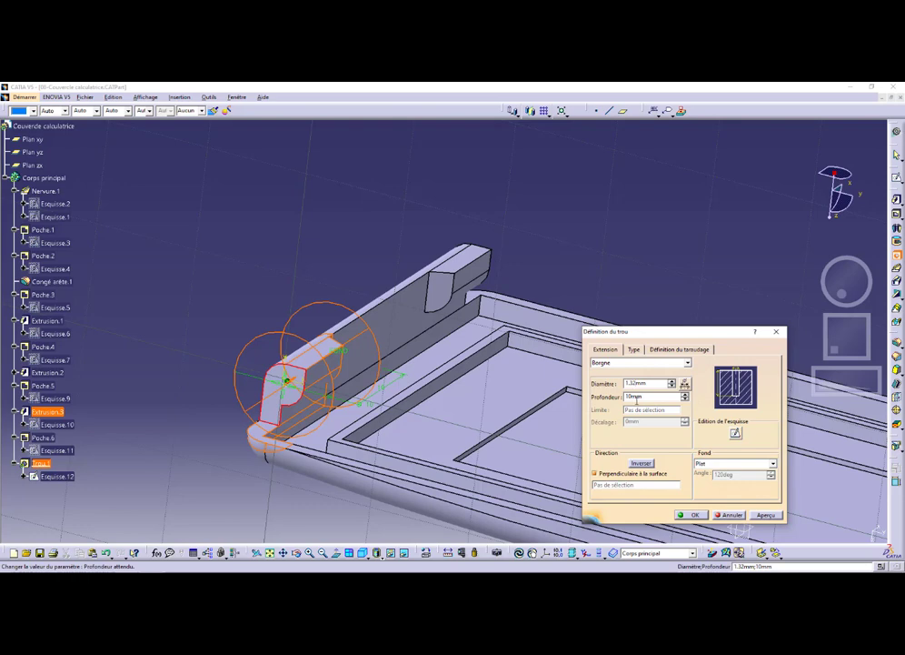
{"action": "key", "text": "Return"}
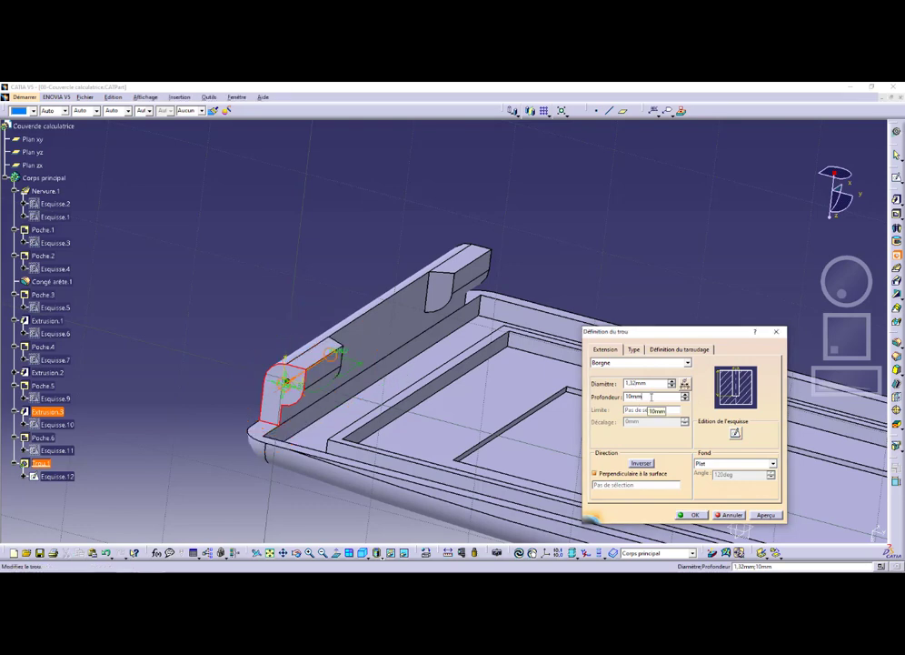
Step: Set the hole's depth to 5.2 mm, checking it against the exercise PDF, and create the hole
{"action": "double_click", "coordinate": [636, 396]}
{"action": "type", "text": "5"}
{"action": "key", "text": "alt+Tab"}
{"action": "key", "text": "alt+Tab"}
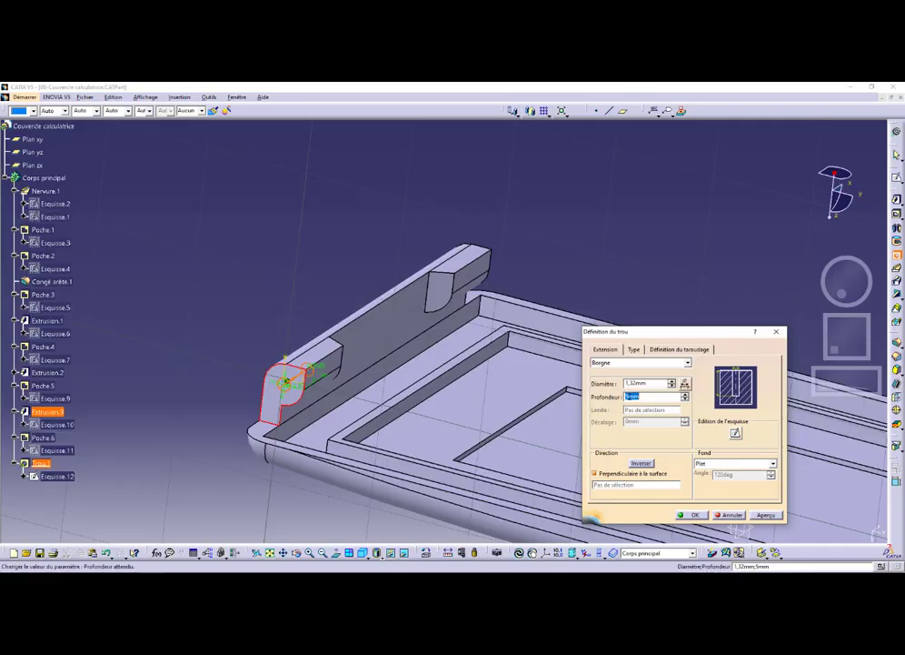
{"action": "type", "text": ",2"}
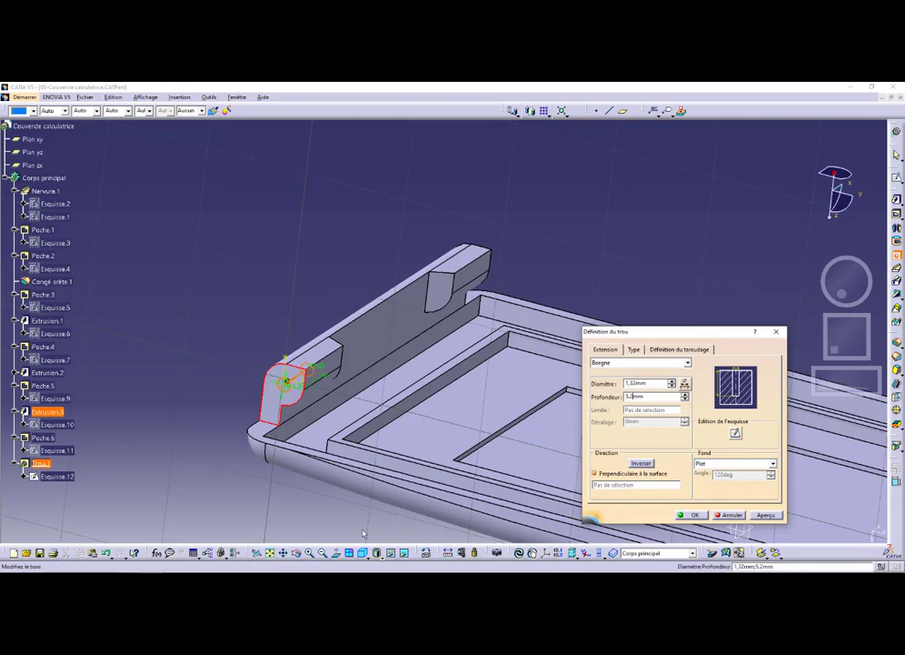
{"action": "key", "text": "alt+Tab"}
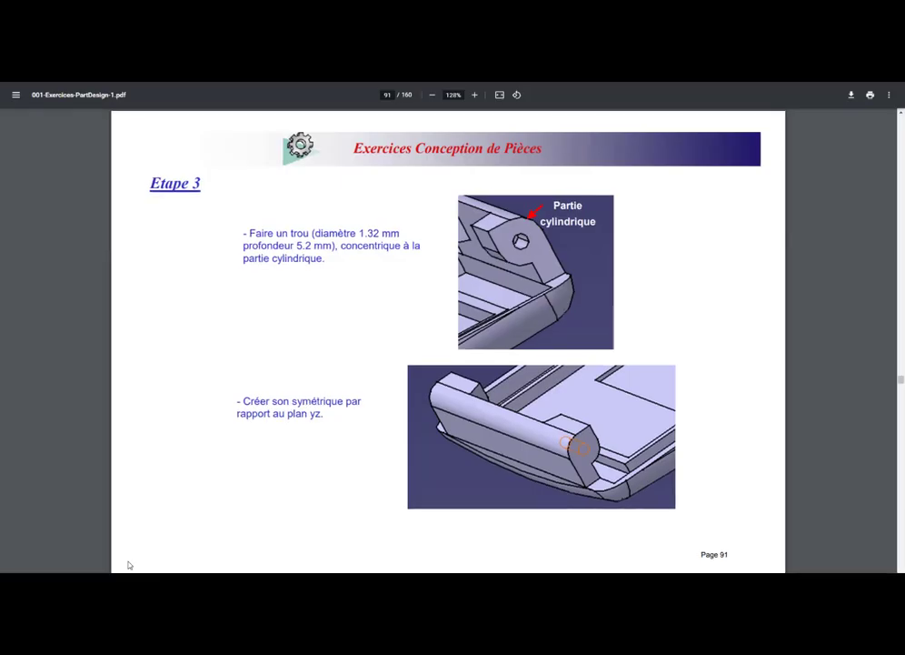
{"action": "key", "text": "alt+Tab"}
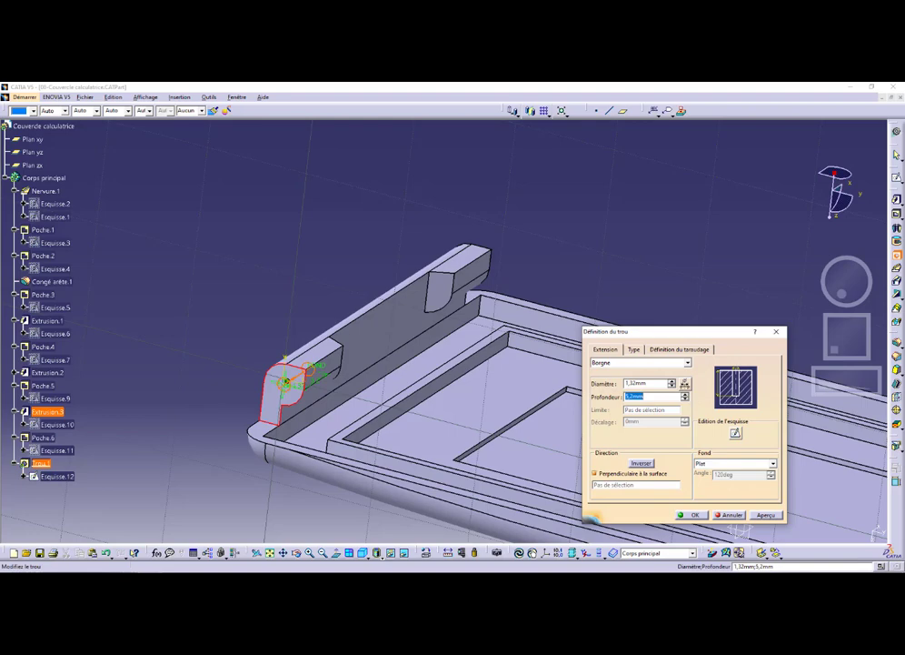
{"action": "left_click", "coordinate": [691, 514]}
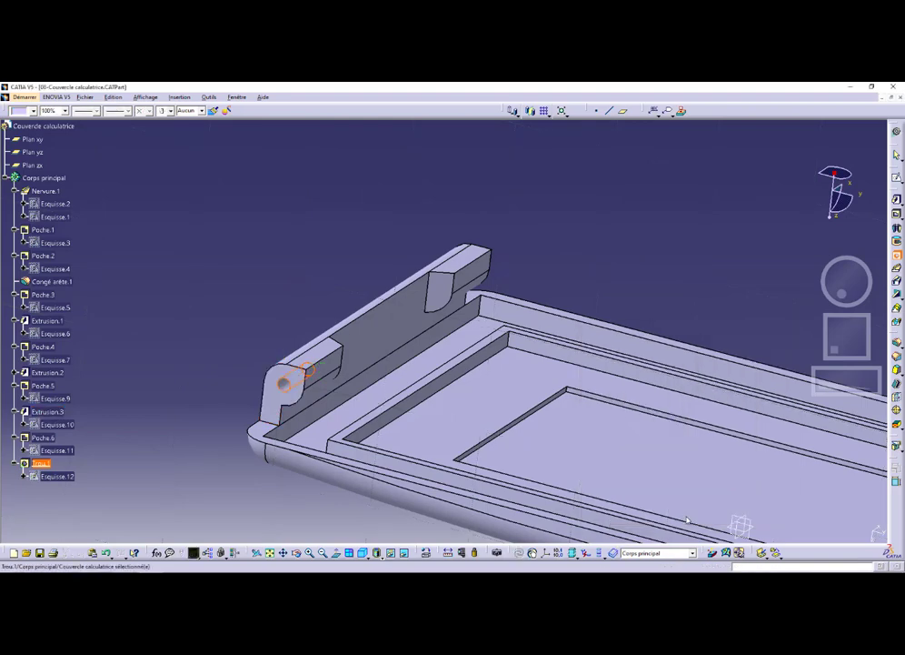
Step: Mirror the hole about Plan yz to the opposite end of the strip
{"action": "middle_click_drag", "start_coordinate": [461, 400], "coordinate": [270, 338]}
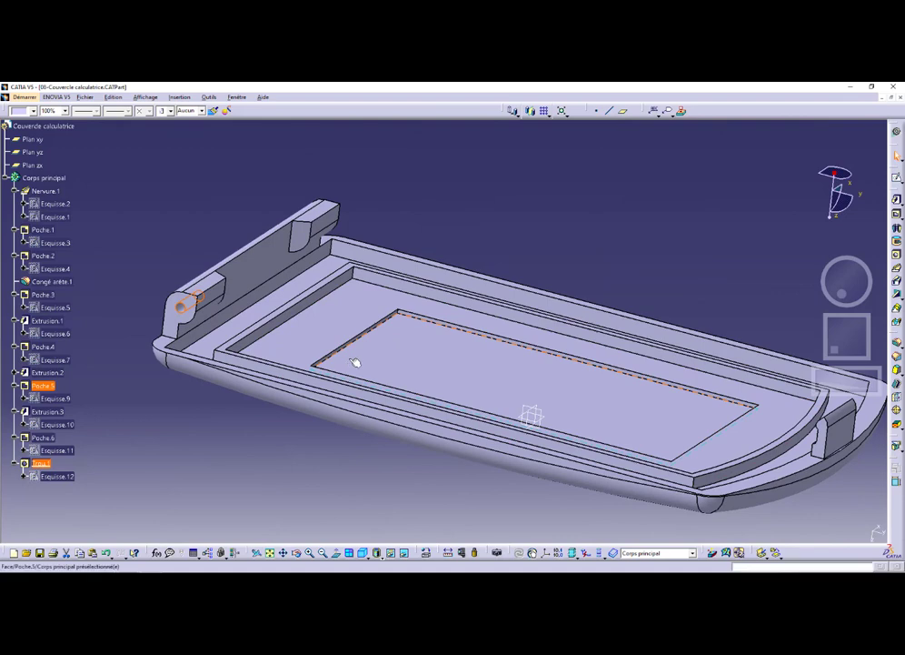
{"action": "left_click", "coordinate": [531, 111]}
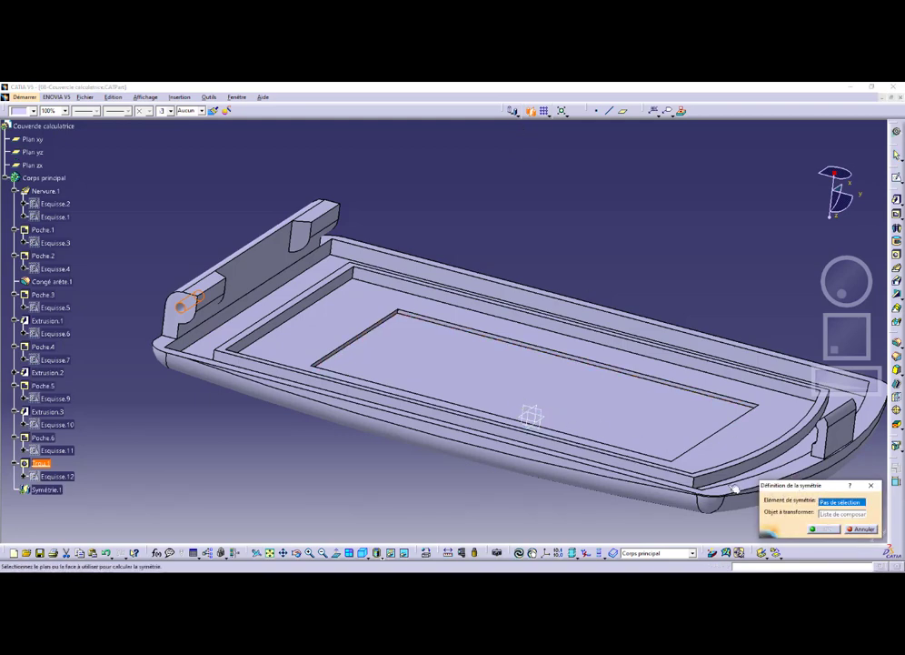
{"action": "left_click", "coordinate": [33, 152]}
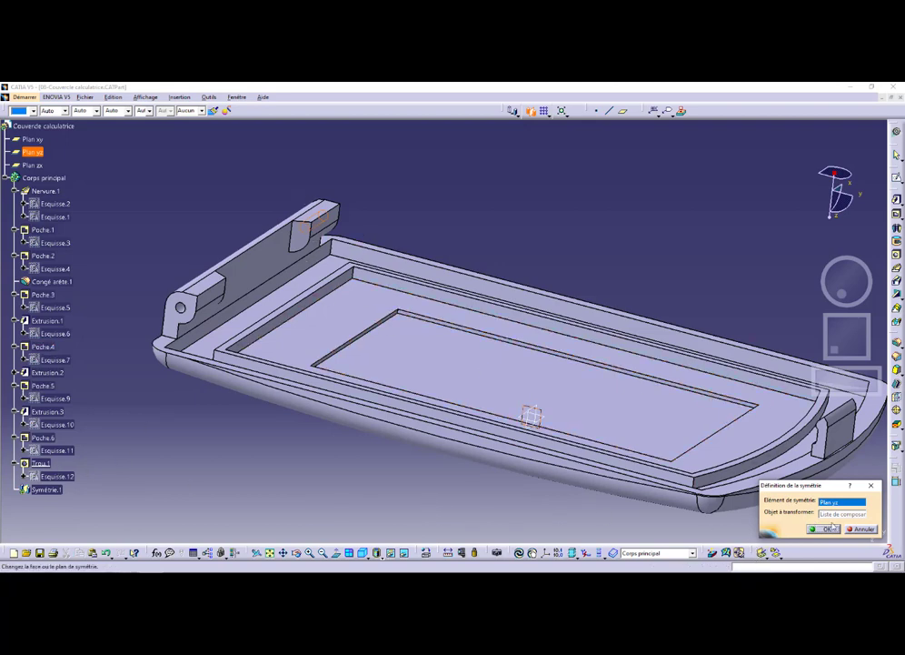
{"action": "left_click", "coordinate": [824, 529]}
{"action": "middle_click_drag", "start_coordinate": [546, 355], "coordinate": [586, 344]}
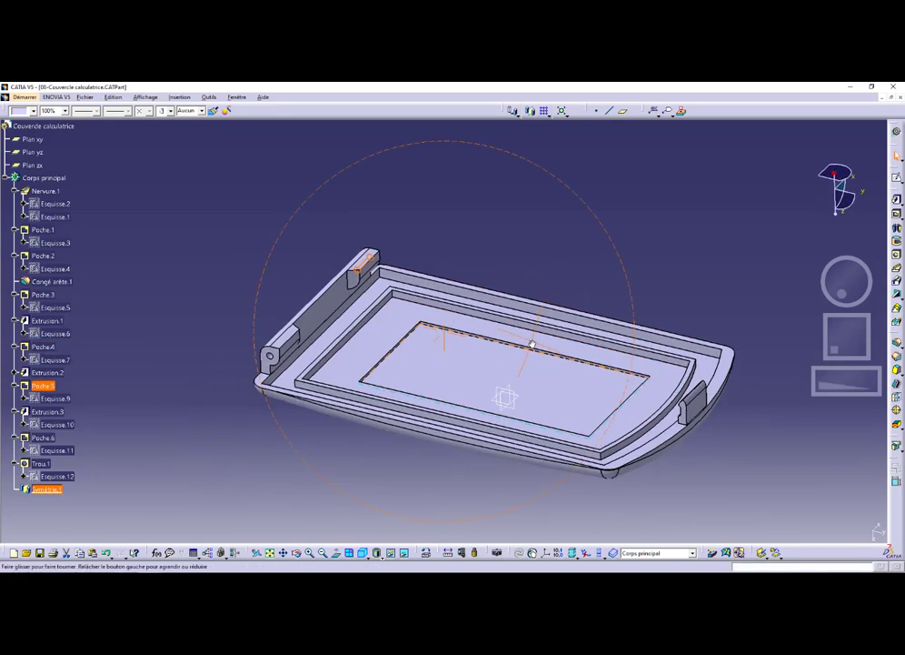
{"action": "left_click", "coordinate": [225, 480]}
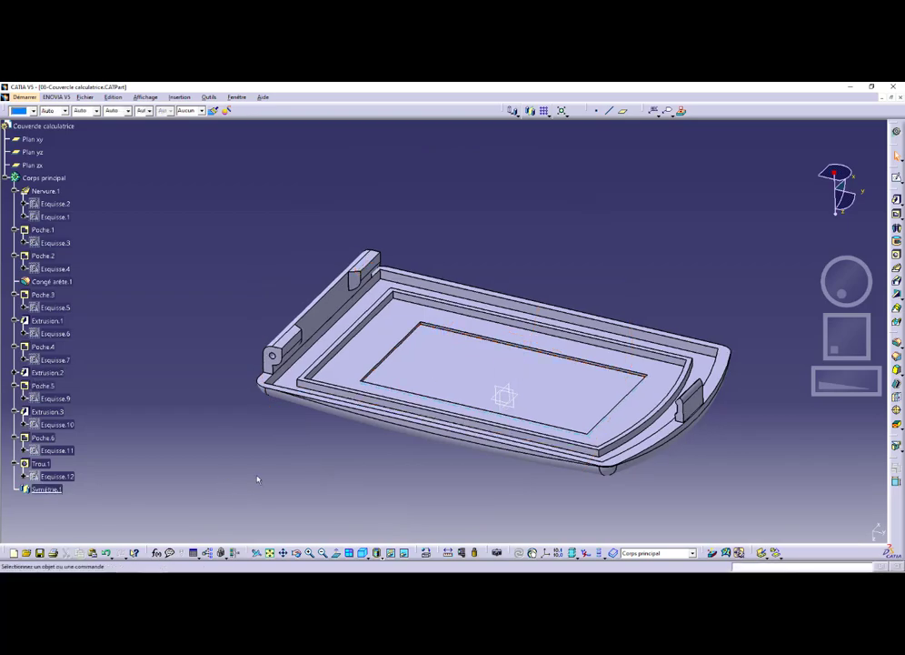
Step: Following the next Etape 3 page of the PDF, apply a 1 mm edge fillet to the recessed rim face around the inner frame
{"action": "key", "text": "alt+Tab"}
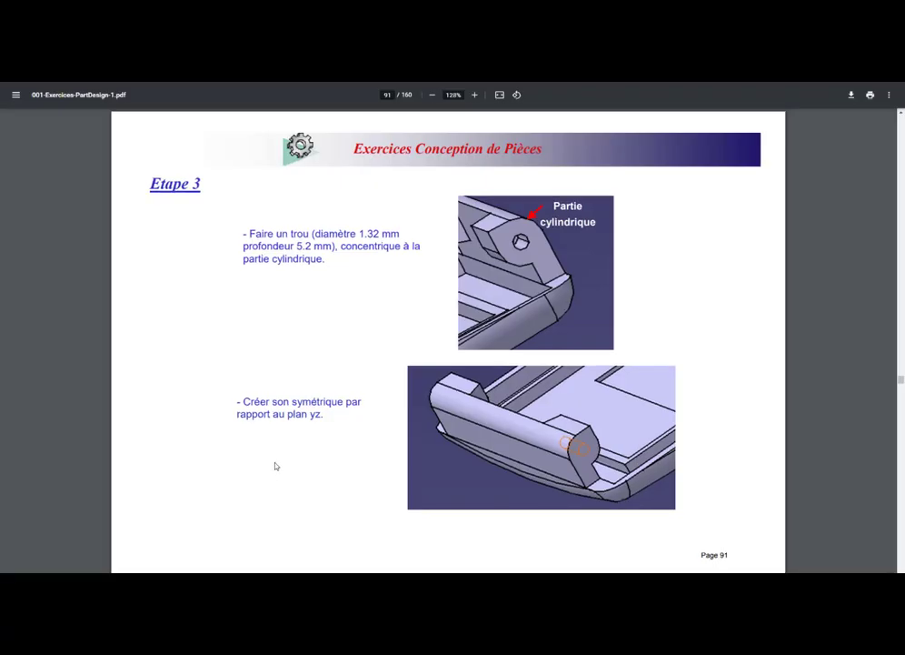
{"action": "key", "text": "Right"}
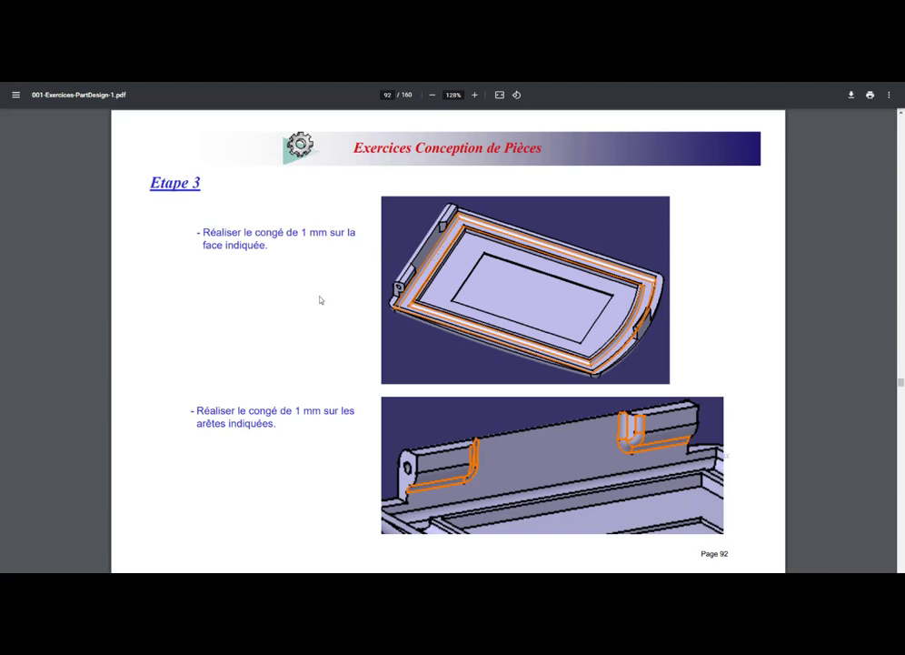
{"action": "key", "text": "alt+Tab"}
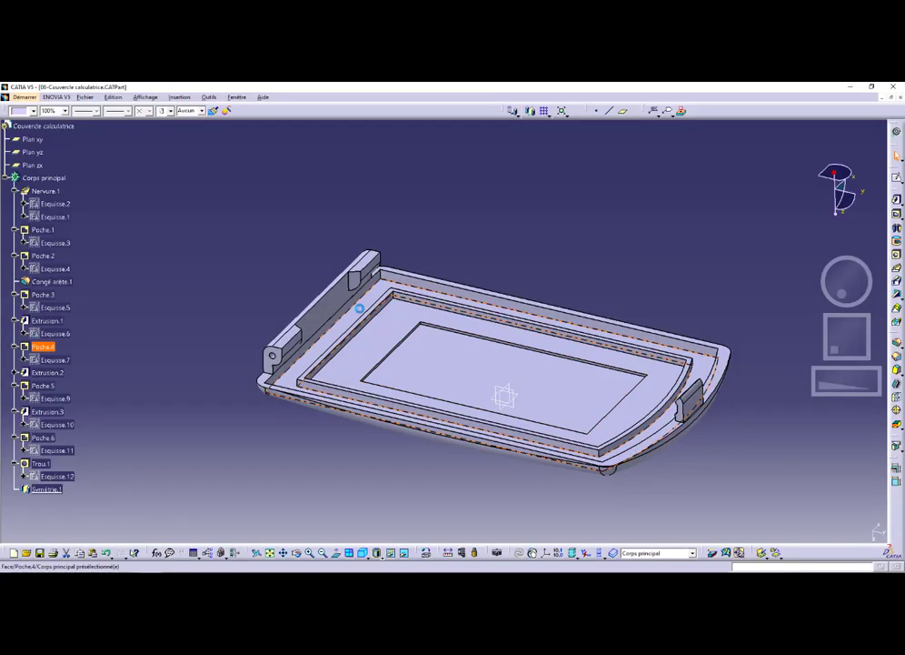
{"action": "key", "text": "alt+Tab"}
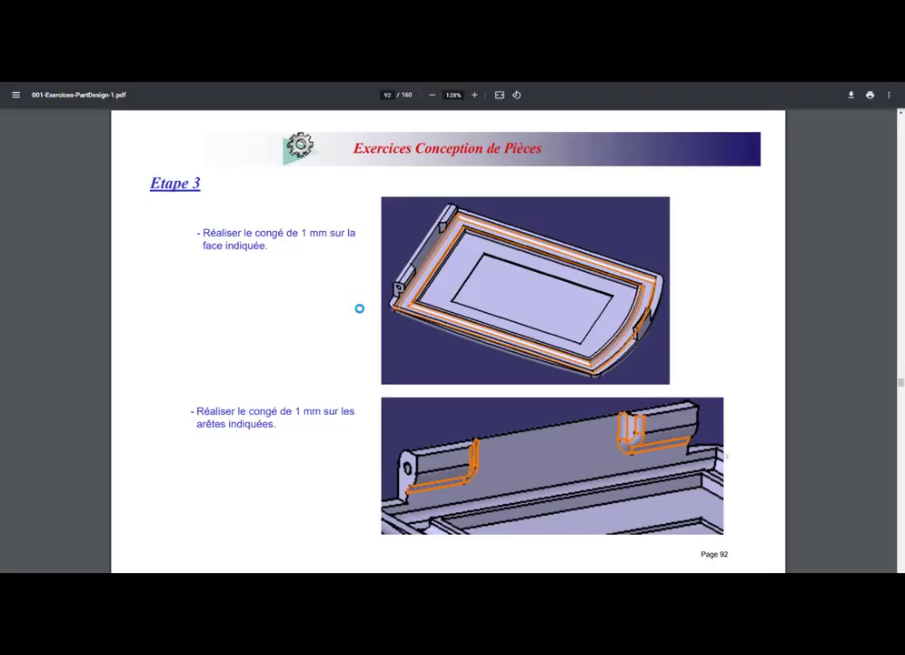
{"action": "key", "text": "alt+Tab"}
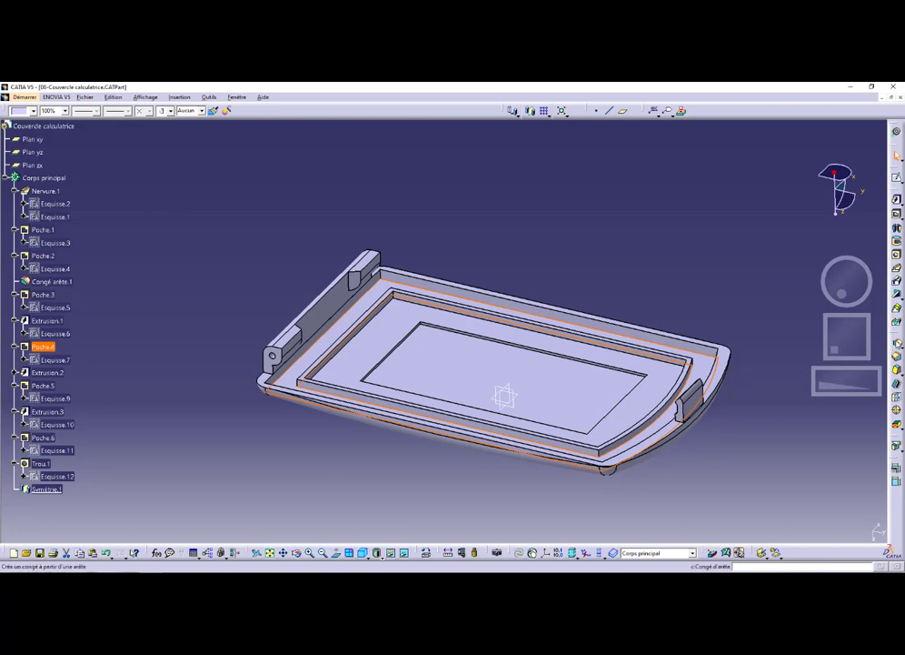
{"action": "left_click", "coordinate": [897, 345]}
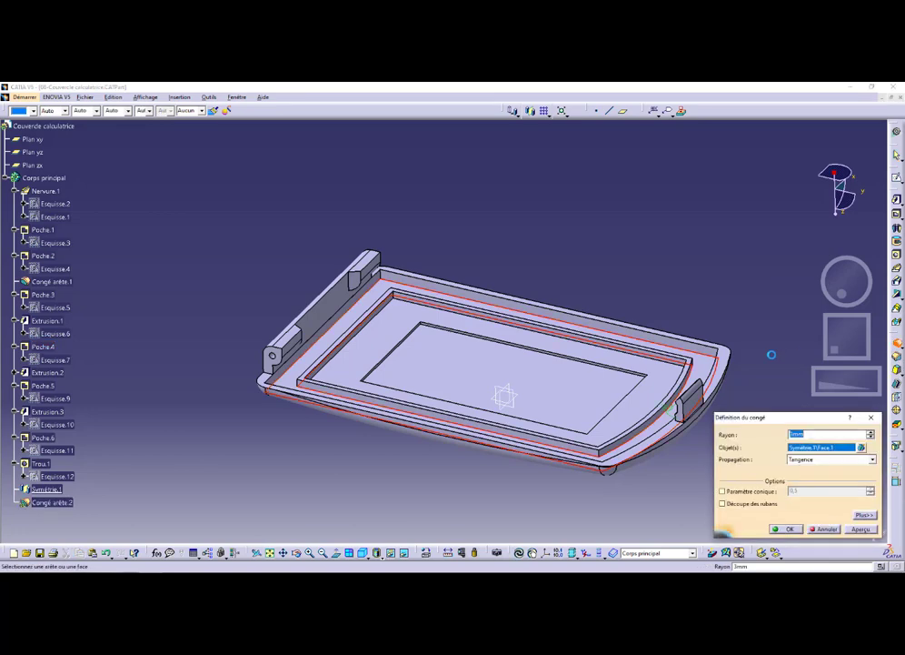
{"action": "left_click", "coordinate": [787, 528]}
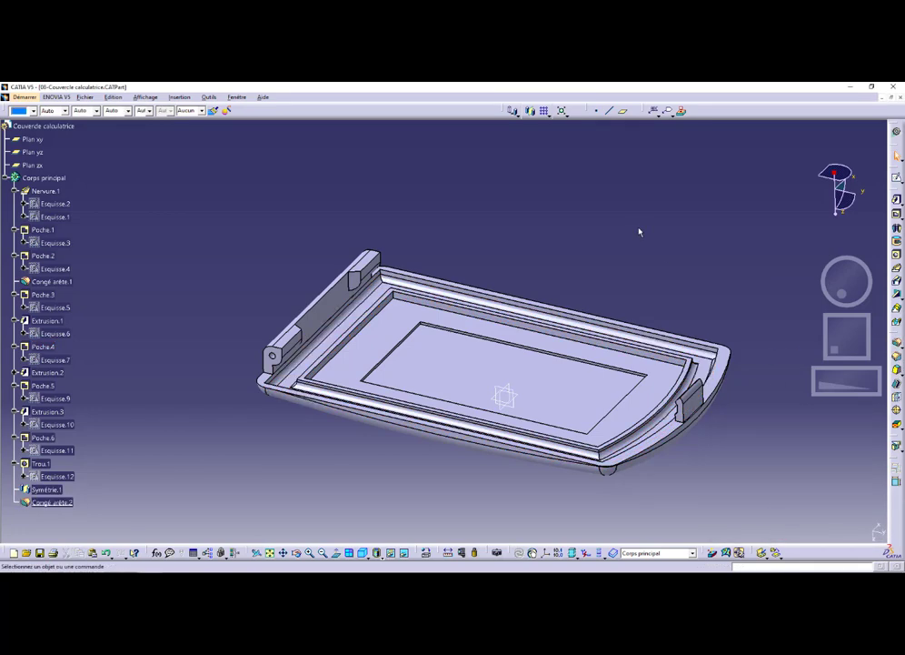
Step: Apply a 1 mm fillet to the pocket's two slanted side faces and the lower edges of both hinge blocks, as the PDF indicates
{"action": "key", "text": "alt+Tab"}
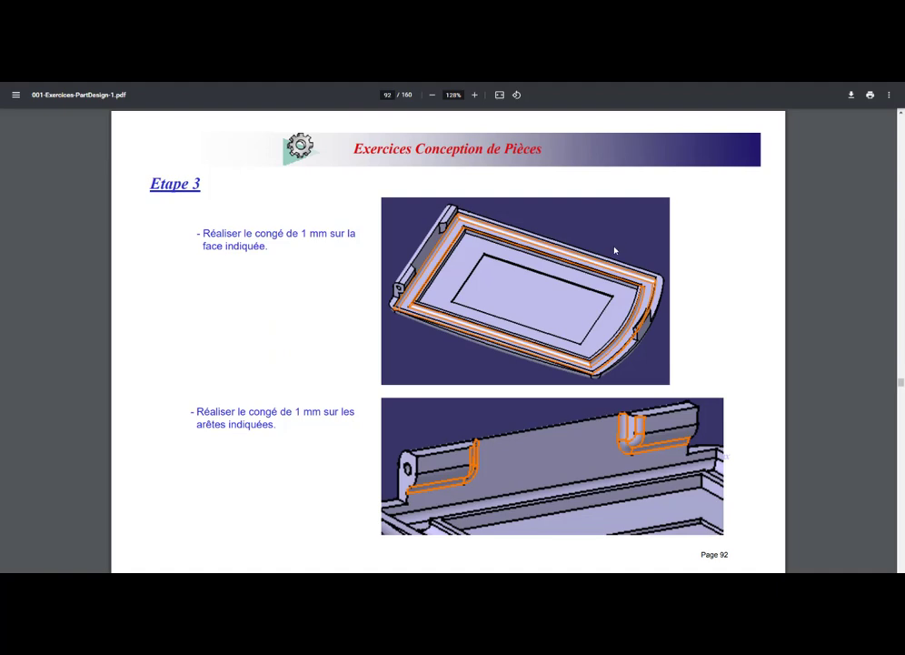
{"action": "key", "text": "alt+Tab"}
{"action": "middle_click_drag", "start_coordinate": [617, 251], "coordinate": [313, 366]}
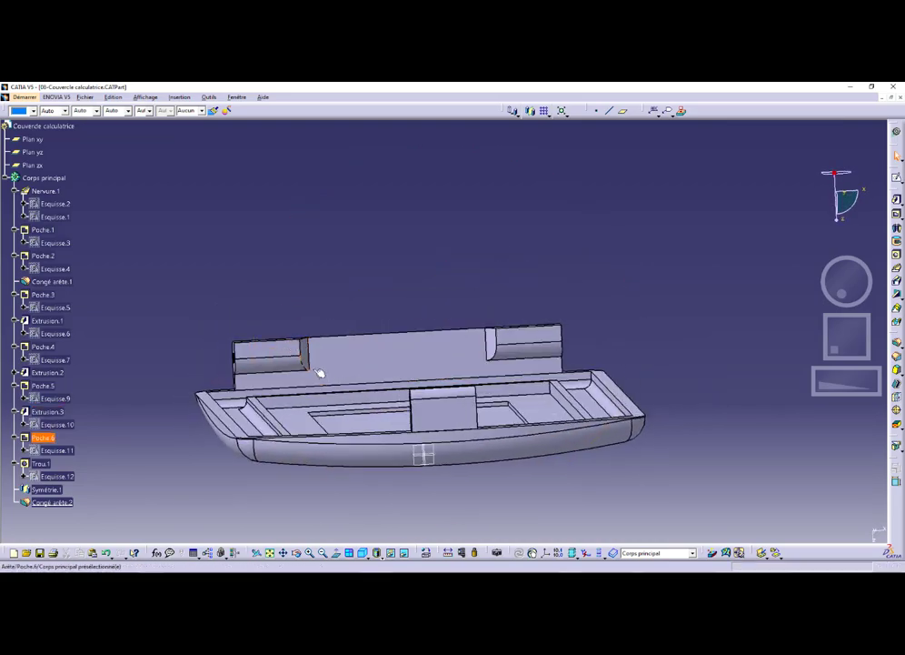
{"action": "key", "text": "alt+Tab"}
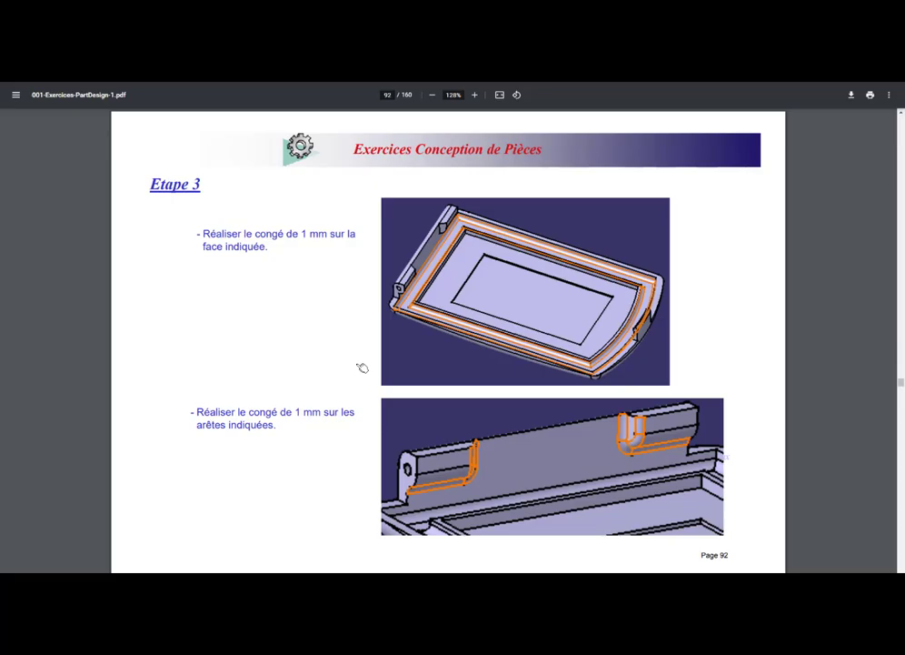
{"action": "key", "text": "alt+Tab"}
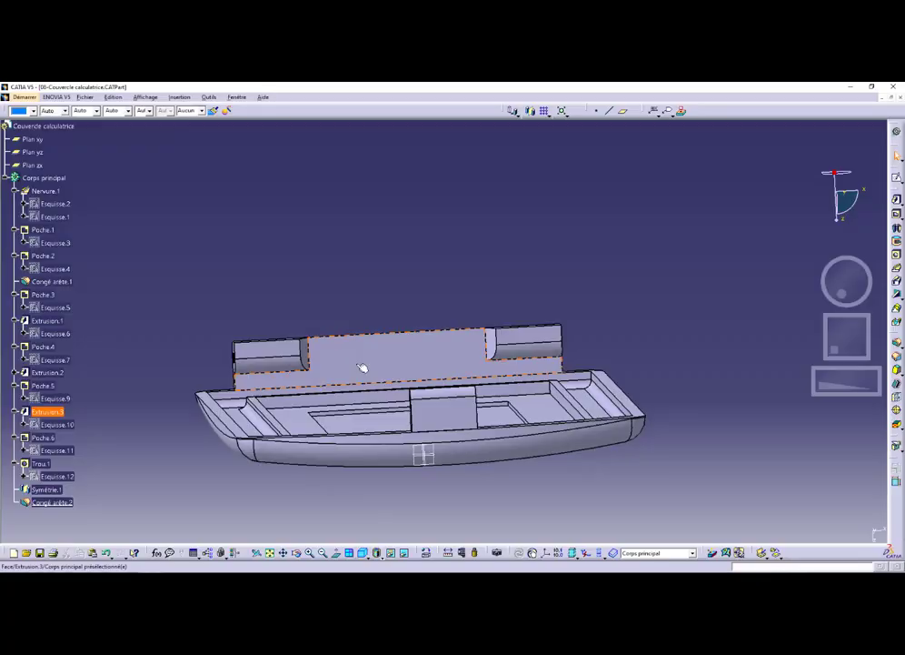
{"action": "left_click", "coordinate": [298, 376]}
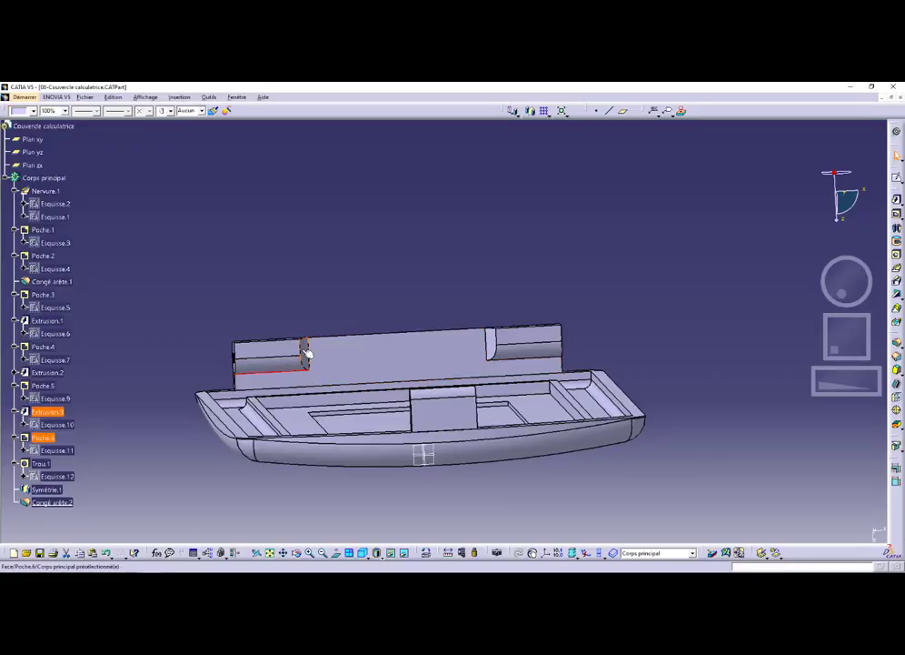
{"action": "left_click", "coordinate": [307, 353]}
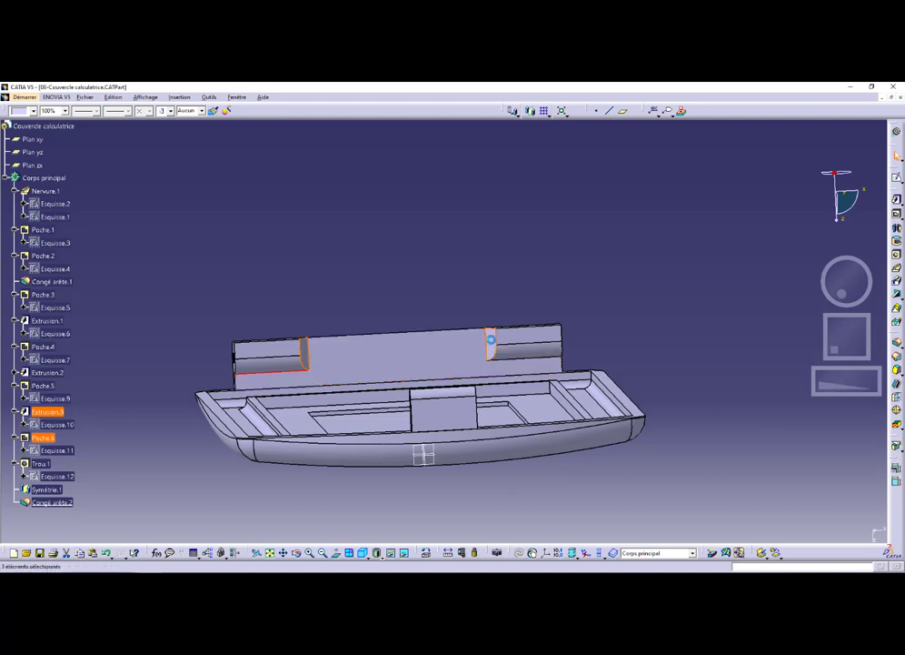
{"action": "left_click", "coordinate": [526, 361]}
{"action": "left_click", "coordinate": [897, 343]}
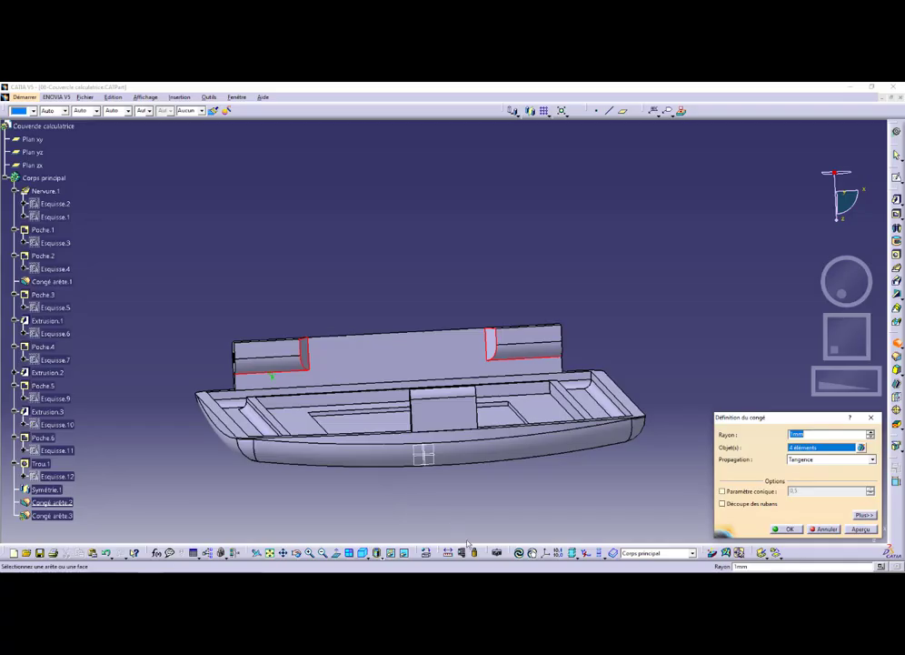
{"action": "key", "text": "Return"}
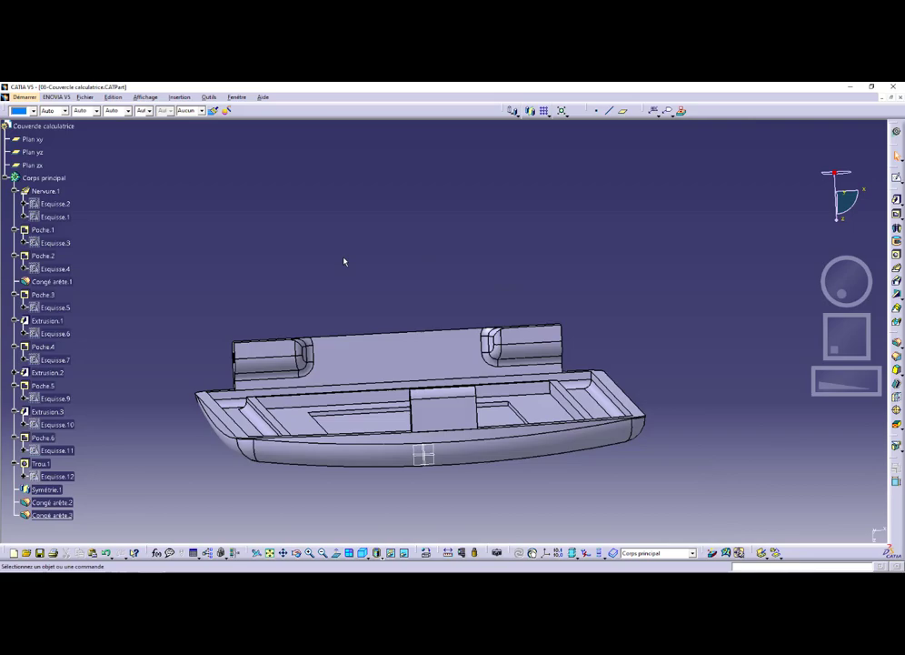
Step: Review the part's two drawing pages, Plan de la pièce 1/2 and 2/2, in the exercise PDF
{"action": "key", "text": "alt+Tab"}
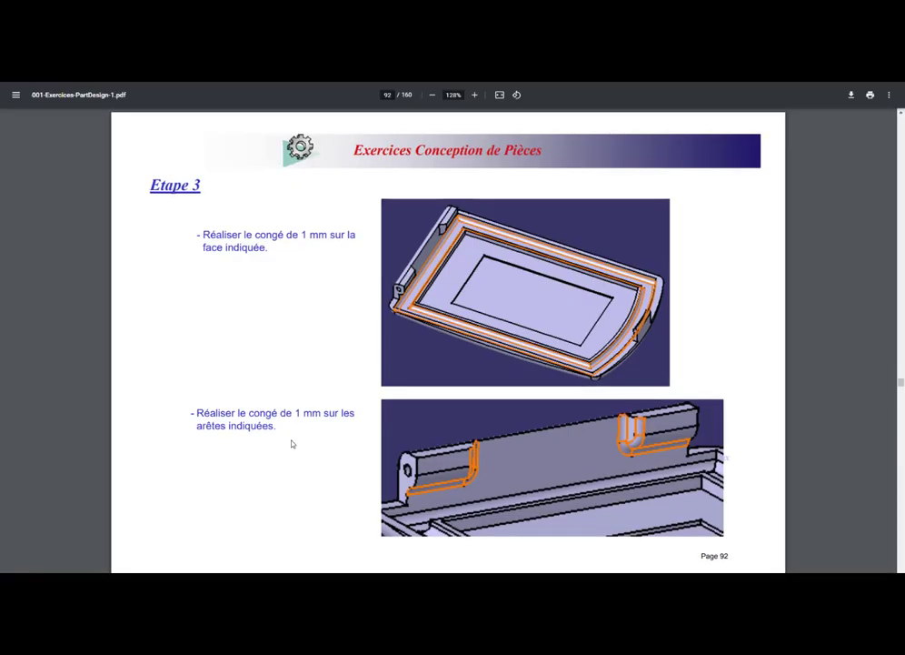
{"action": "key", "text": "Right"}
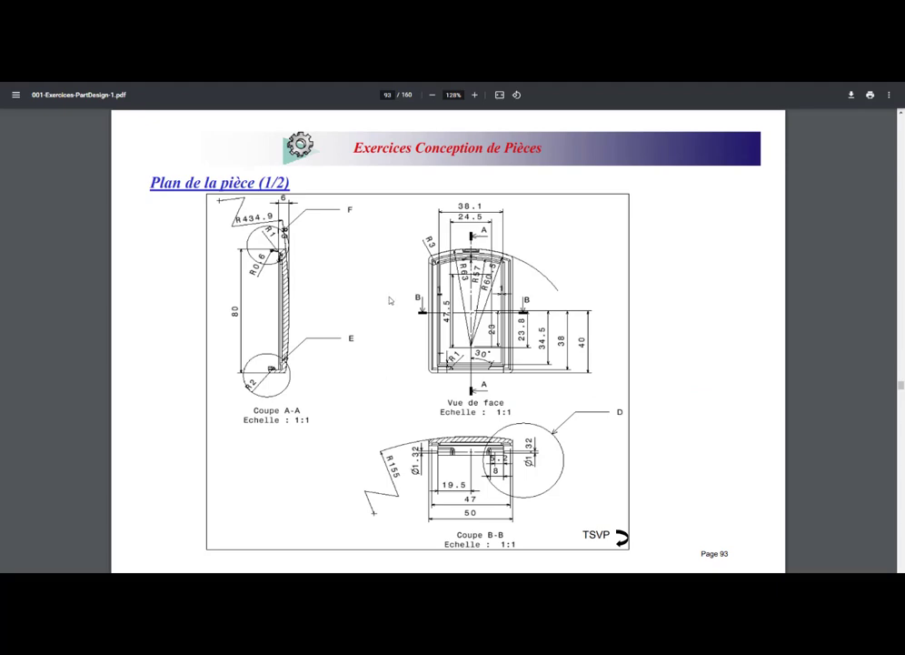
{"action": "key", "text": "Right"}
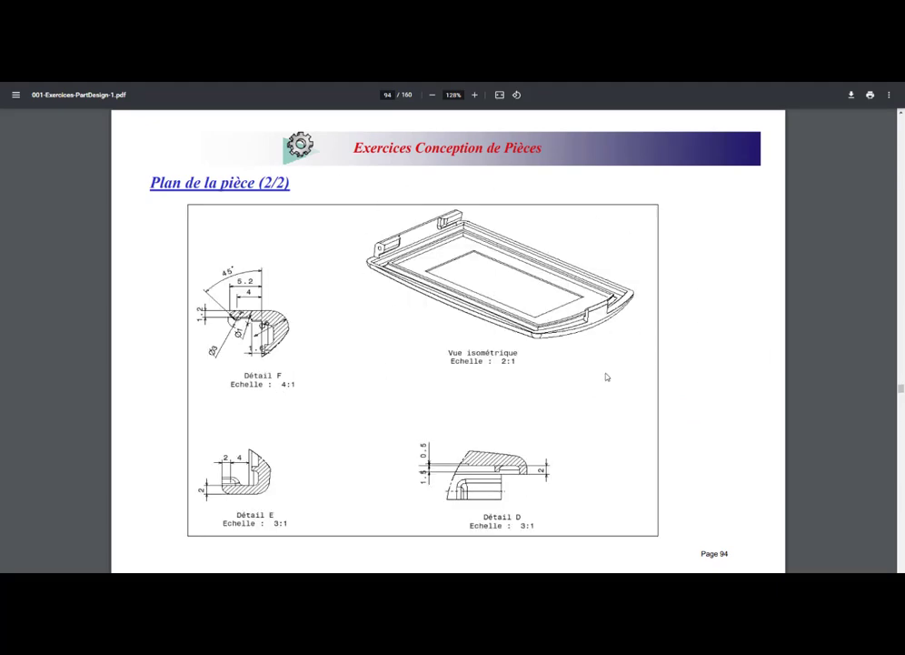
{"action": "key", "text": "alt+Tab"}
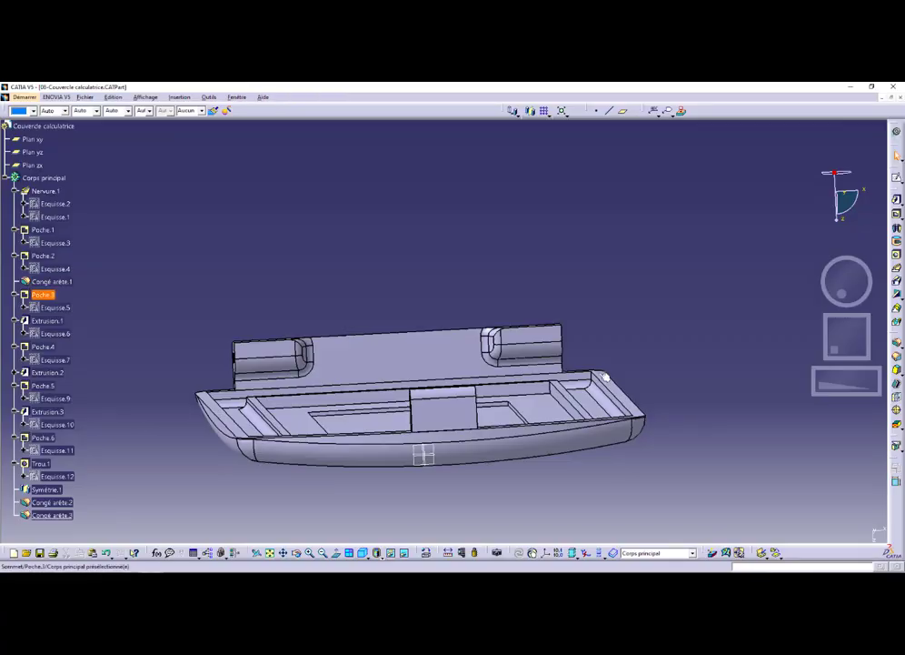
Step: Hide the three reference planes xy, yz and zx
{"action": "middle_click_drag", "start_coordinate": [405, 442], "coordinate": [186, 405]}
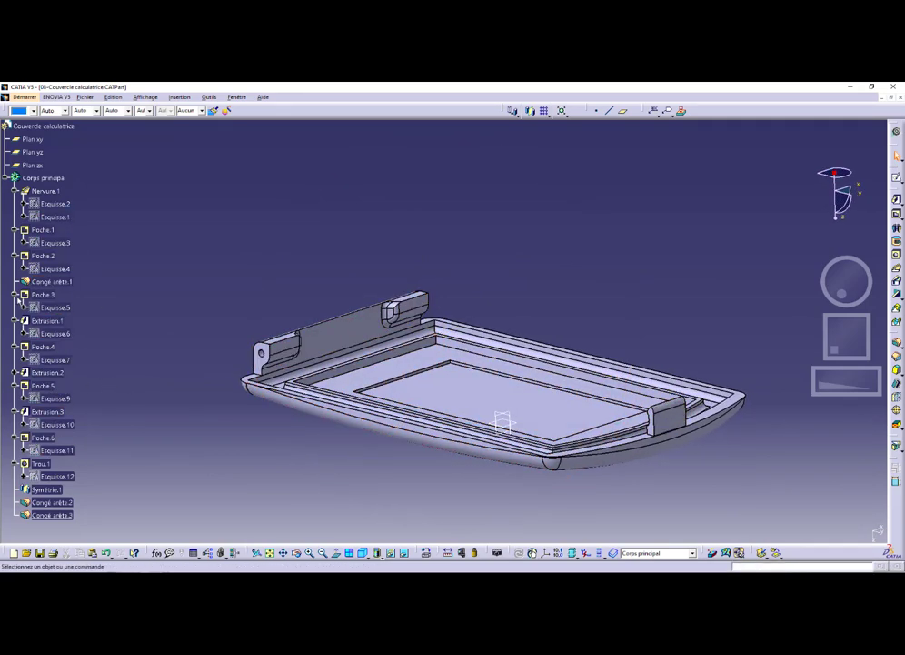
{"action": "middle_click_drag", "start_coordinate": [528, 410], "coordinate": [485, 412]}
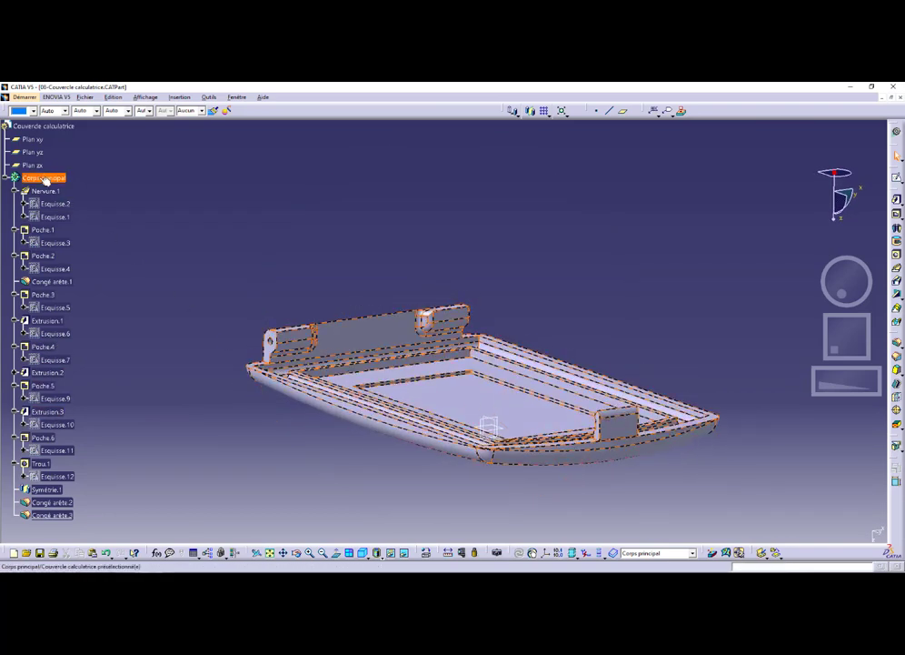
{"action": "right_click", "coordinate": [39, 142]}
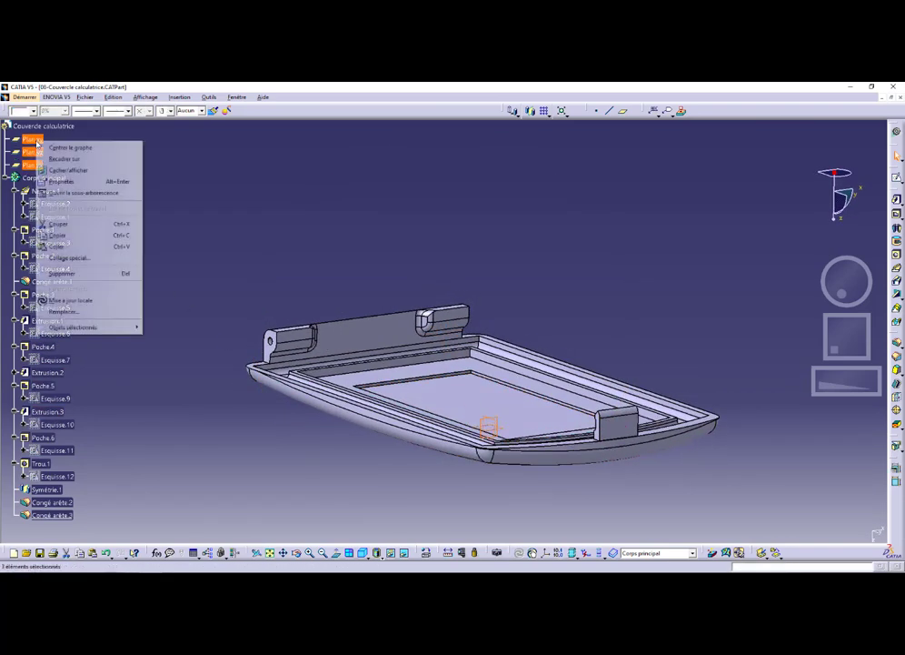
{"action": "left_click", "coordinate": [69, 170]}
Step: Inspect the finished cover from several sides and save the part 08-Couvercle calculatrice
{"action": "middle_click_drag", "start_coordinate": [391, 410], "coordinate": [410, 389]}
{"action": "middle_click_drag", "start_coordinate": [529, 329], "coordinate": [480, 217]}
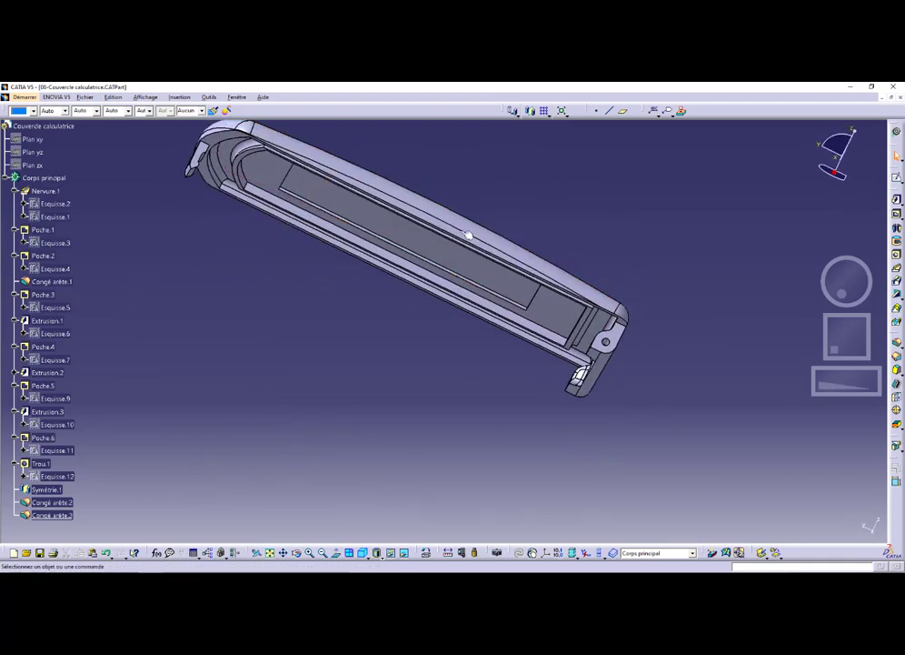
{"action": "middle_click_drag", "start_coordinate": [668, 298], "coordinate": [538, 353]}
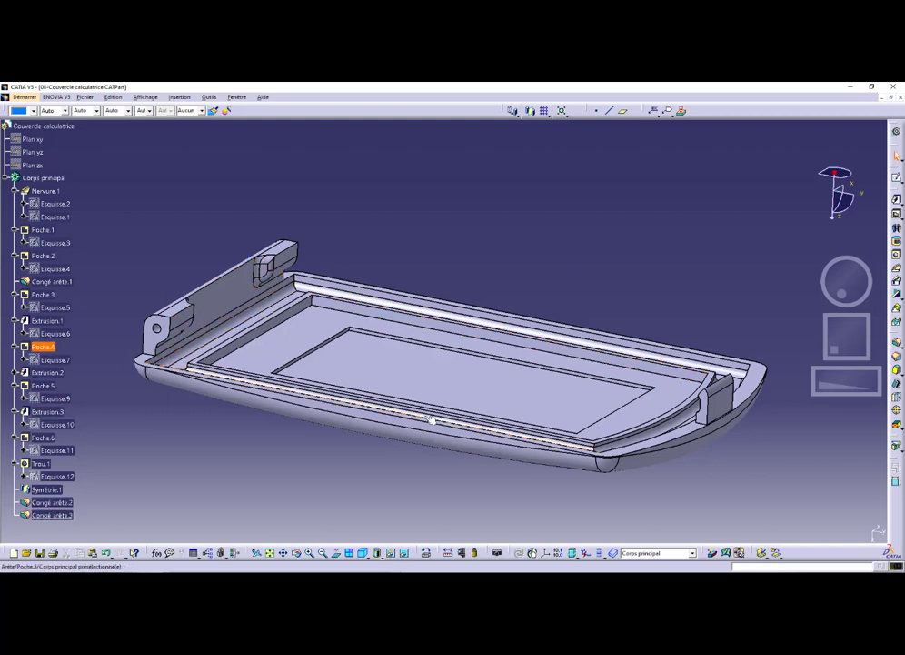
{"action": "middle_click_drag", "start_coordinate": [692, 304], "coordinate": [371, 329]}
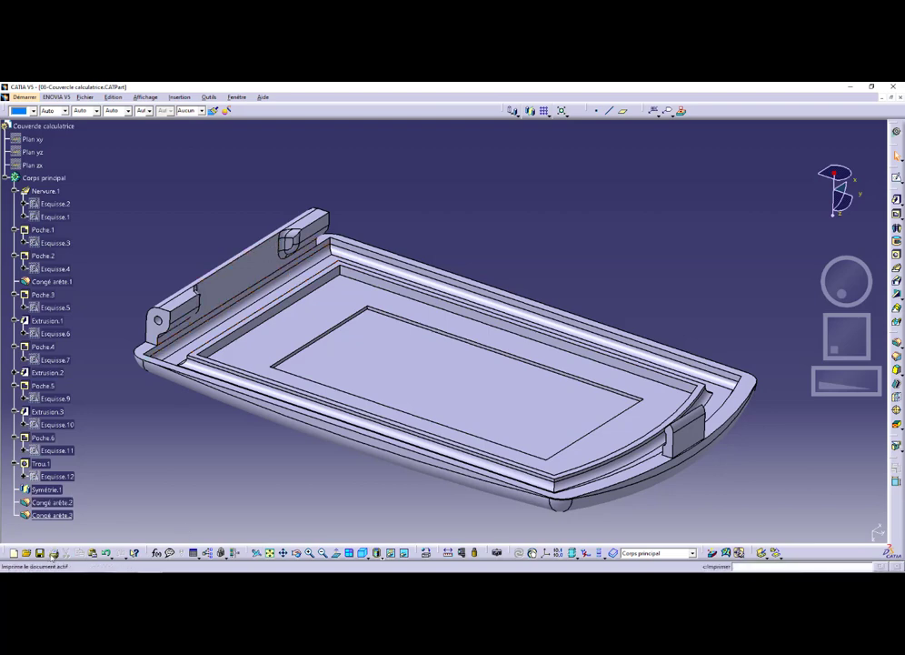
{"action": "left_click", "coordinate": [40, 554]}
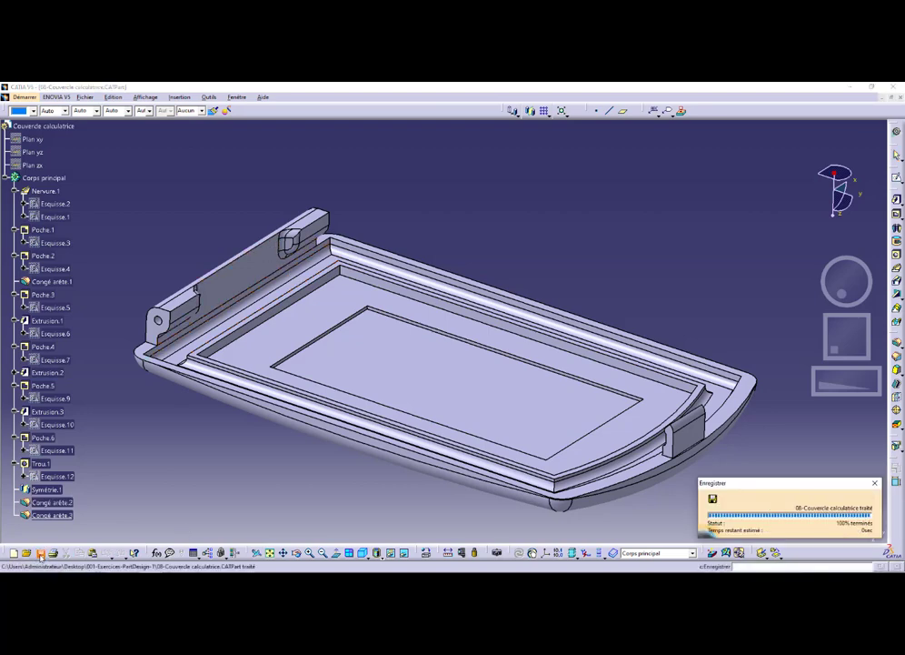